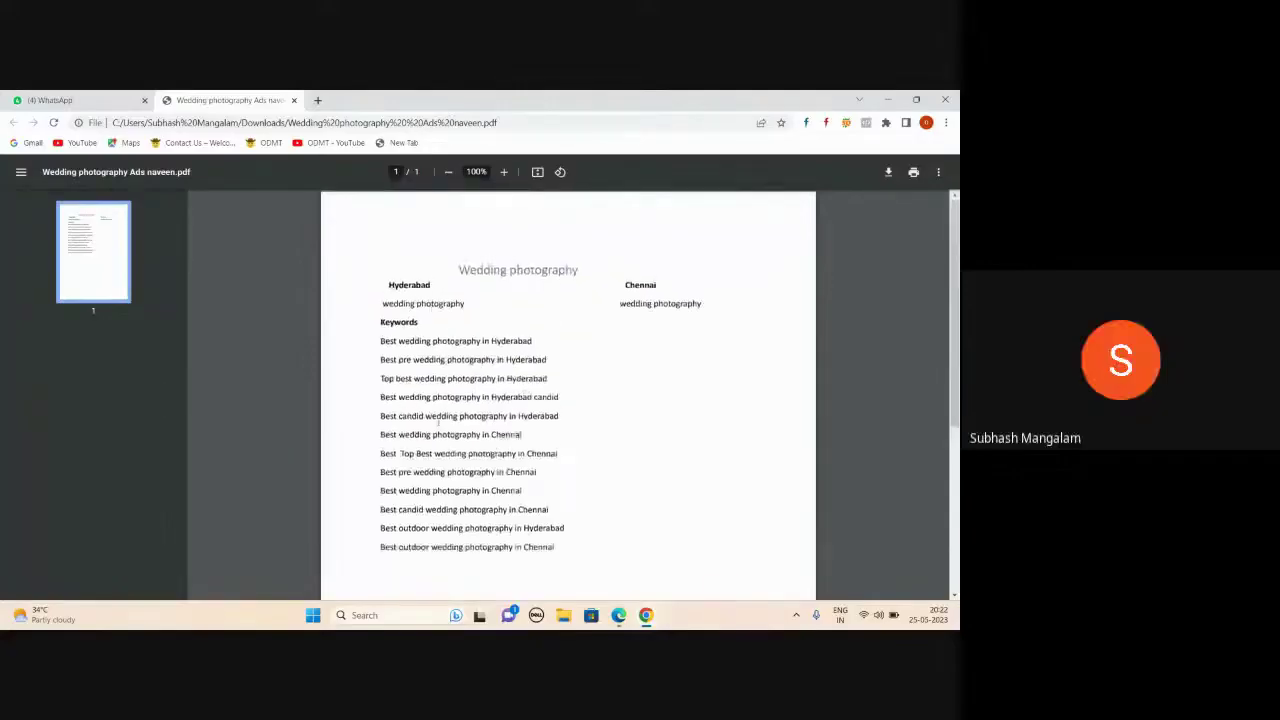
- Close the wedding photography PDF, then download and open the Simple learning Ads PDF from the chat
left_click(294, 100)
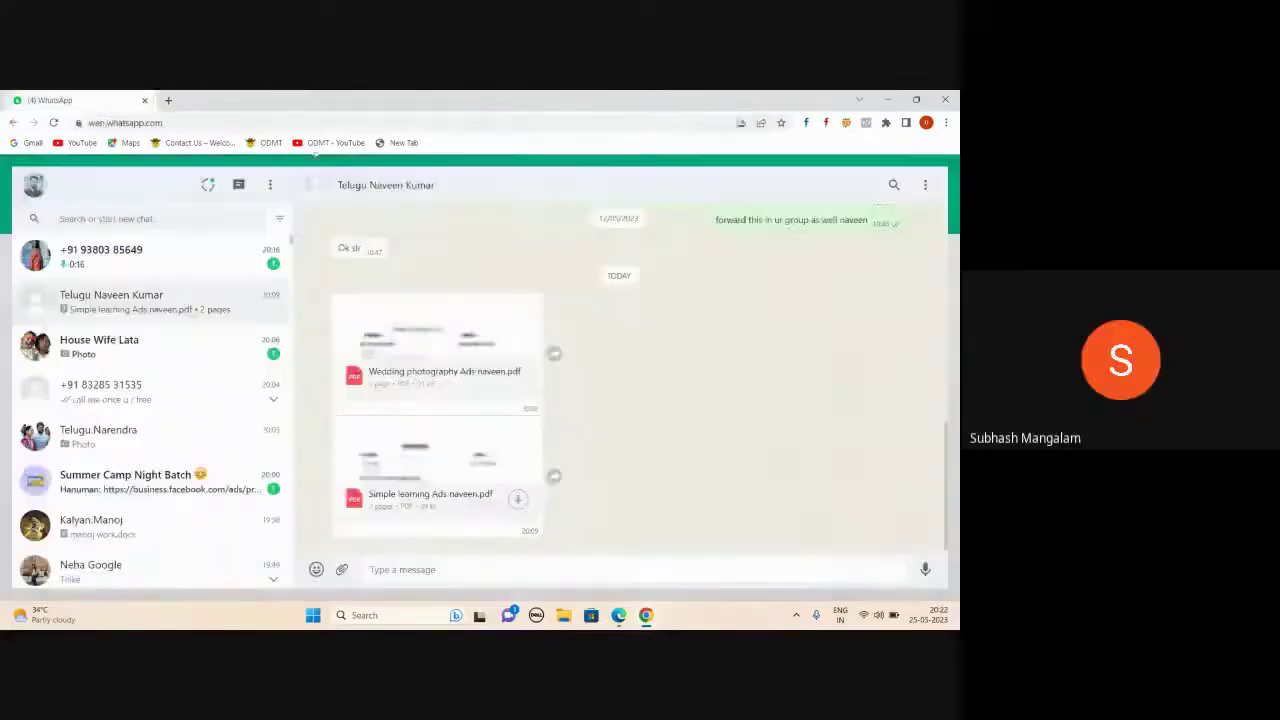
left_click(517, 501)
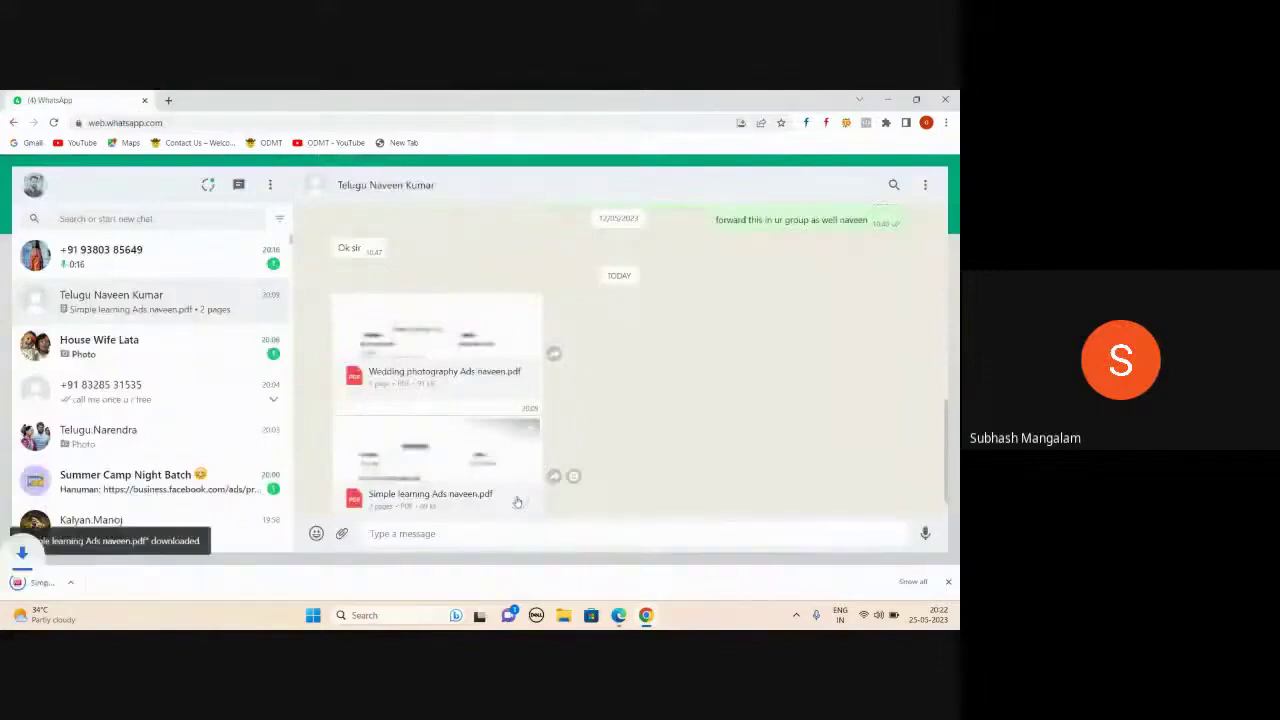
left_click(132, 583)
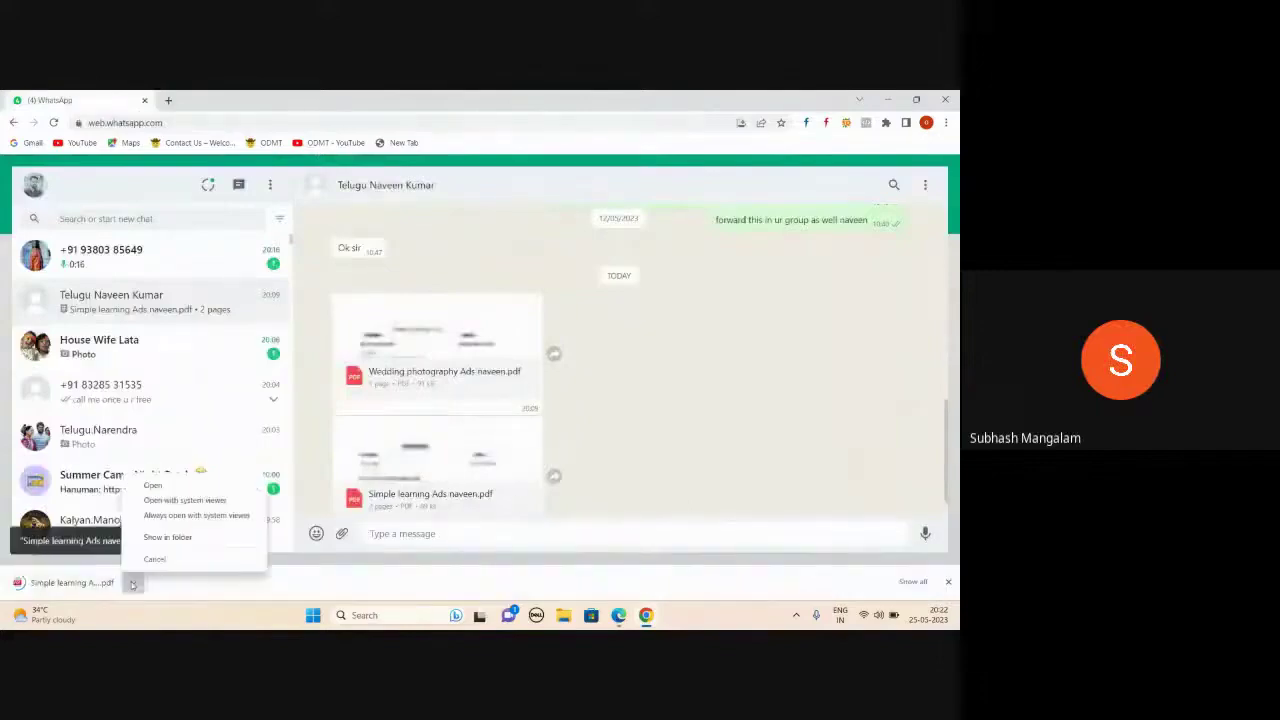
left_click(171, 488)
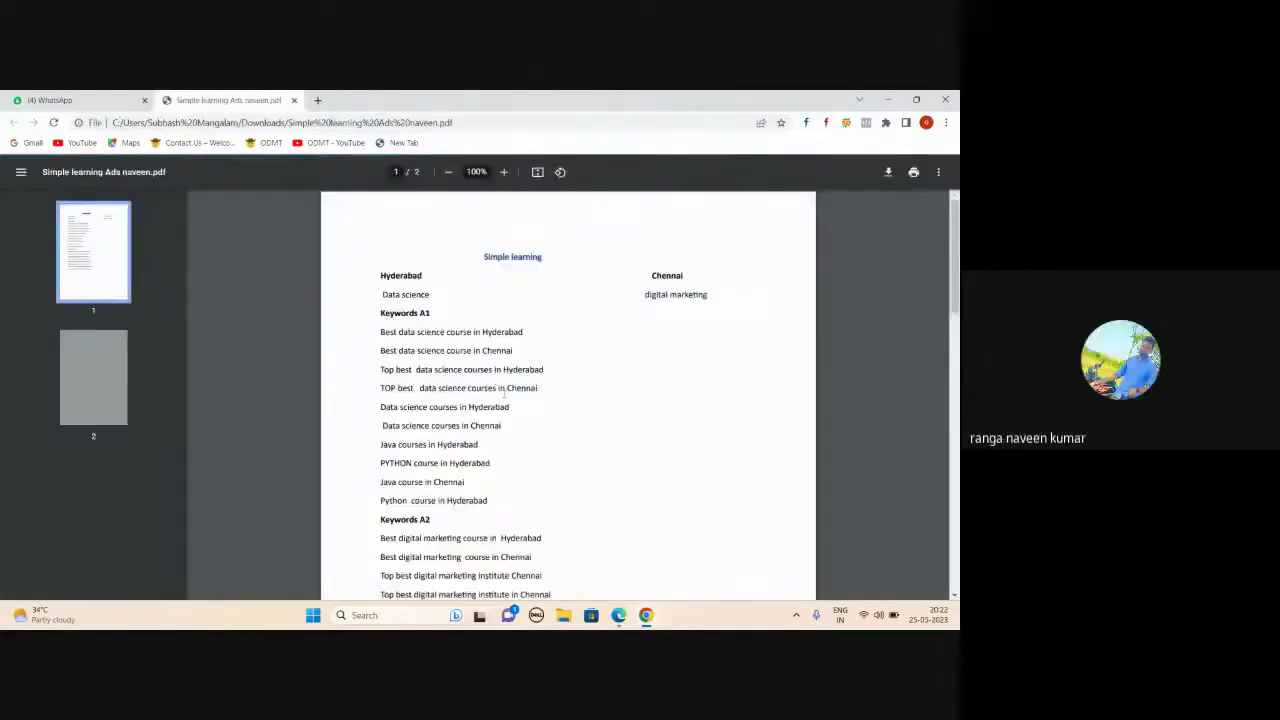
- Scroll through the Simple learning Ads PDF, then close its tab
scroll(504, 393, "down", 3)
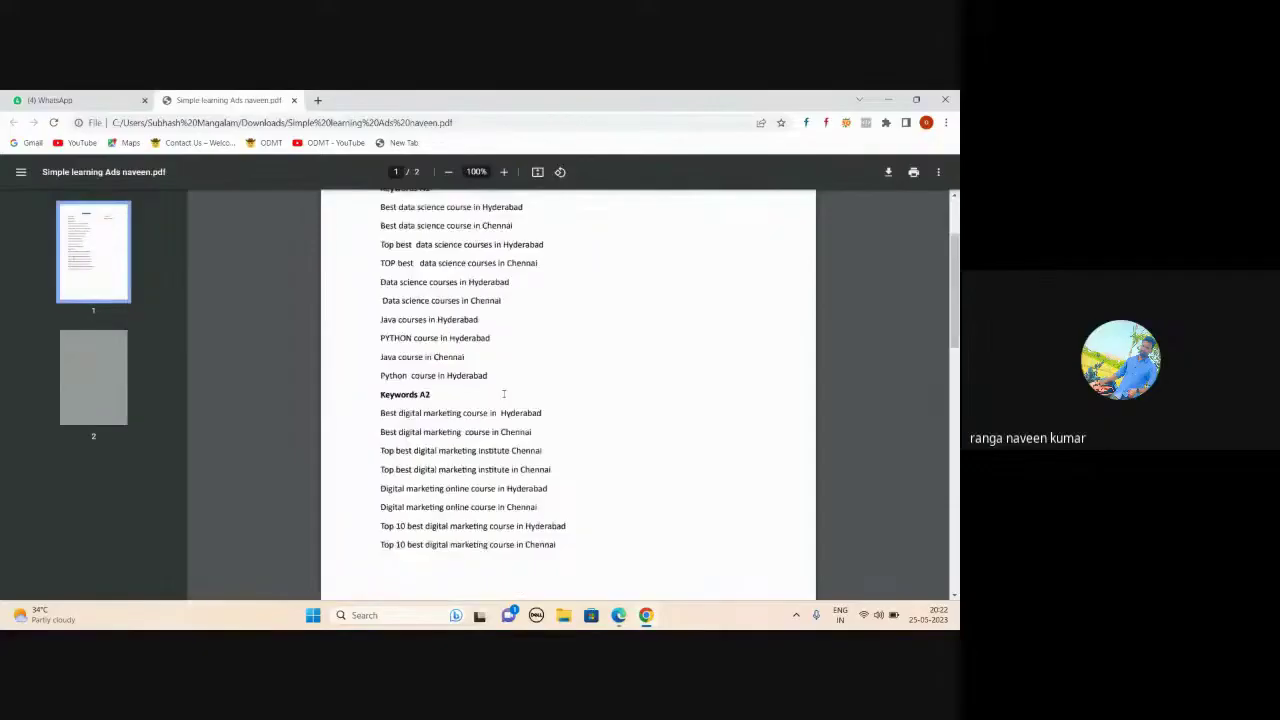
scroll(504, 393, "down", 4)
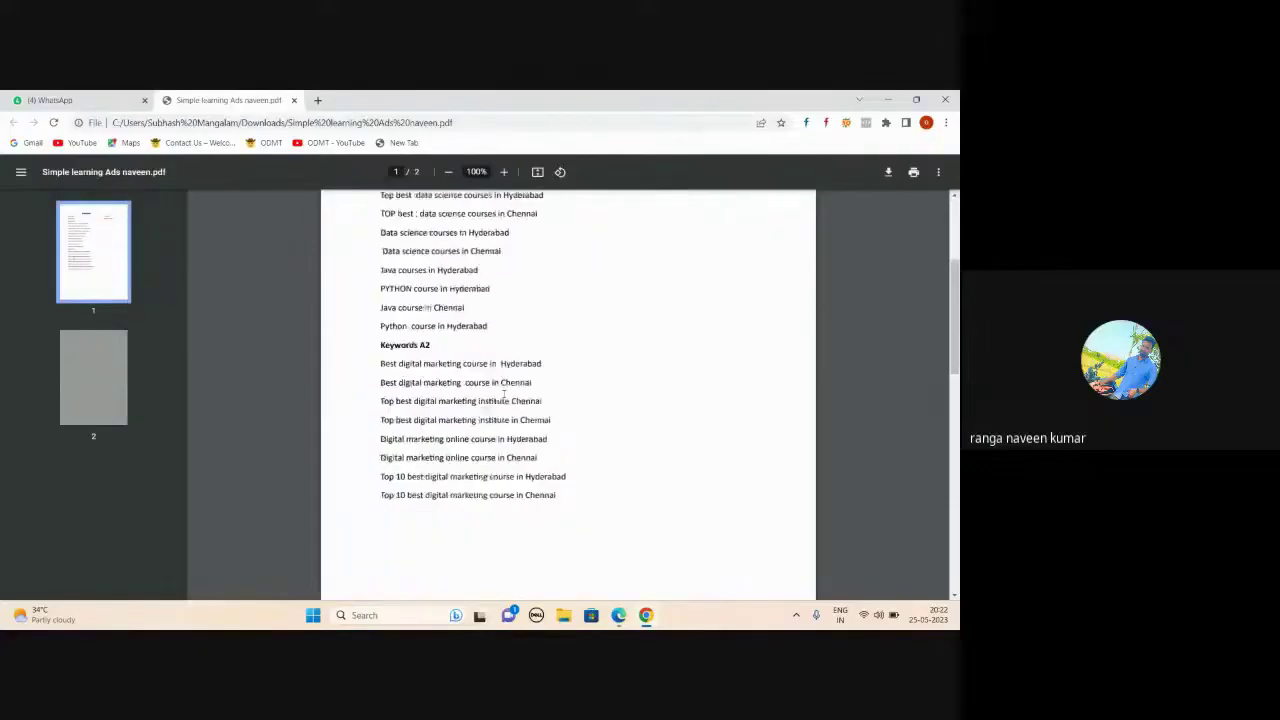
scroll(504, 393, "up", 7)
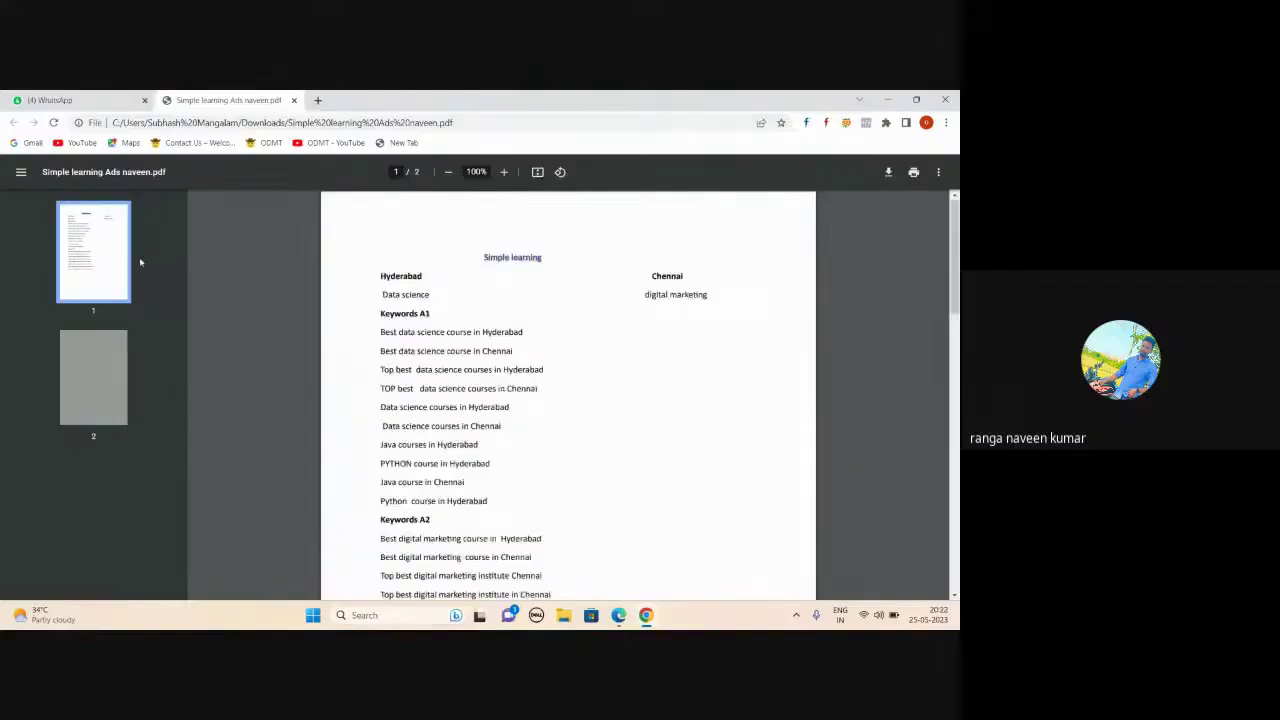
left_click(294, 100)
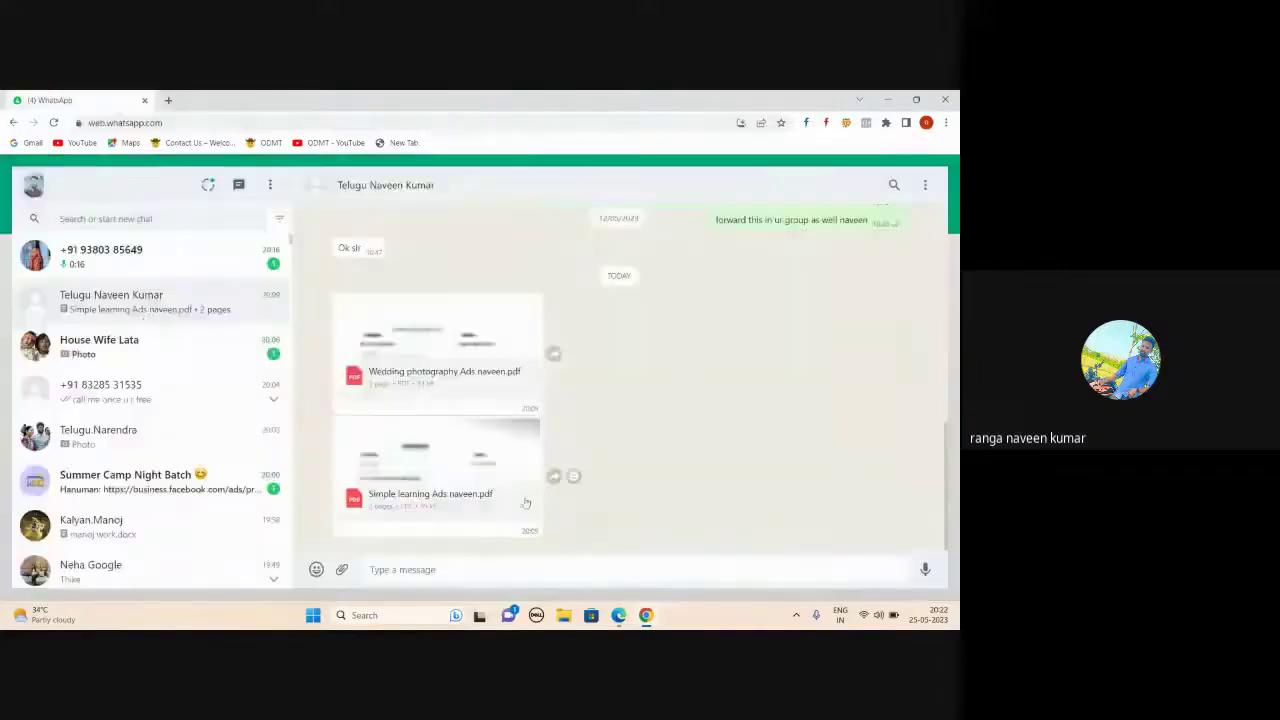
- In Gmail, preview the SEM LAYOUT document attachment, scroll through it and close it
mouse_move(618, 615)
left_click(480, 555)
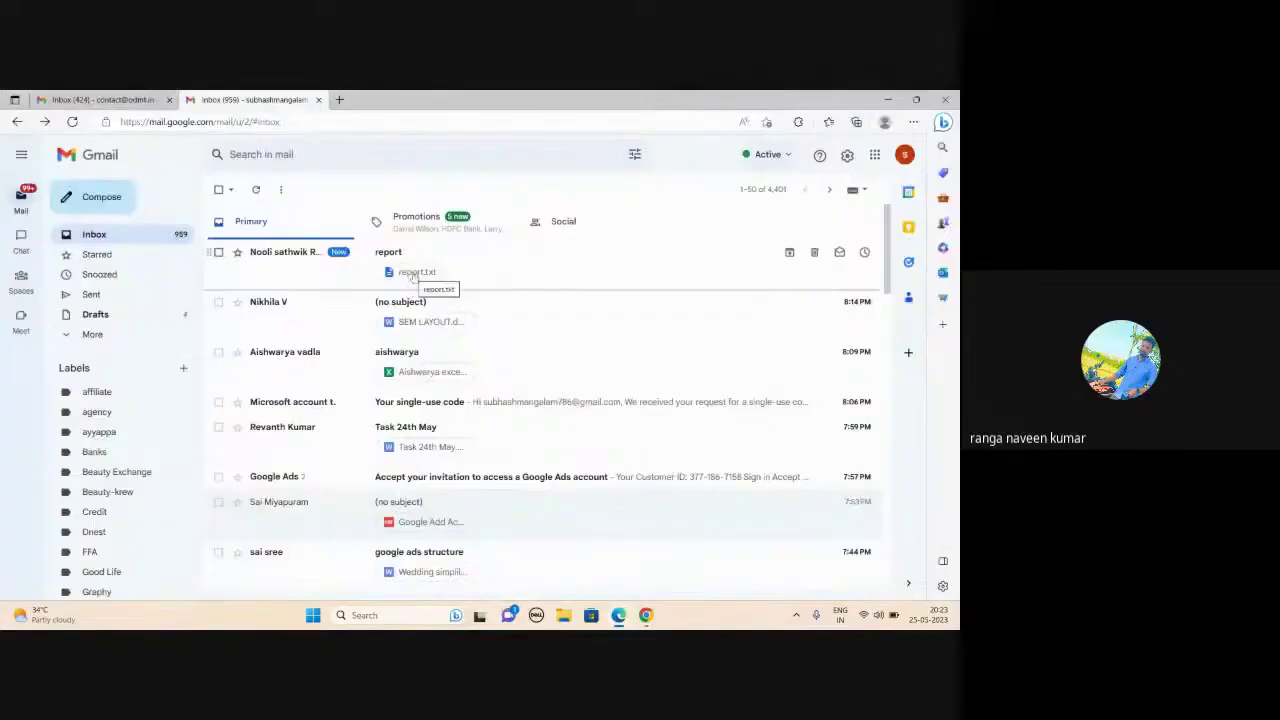
left_click(412, 320)
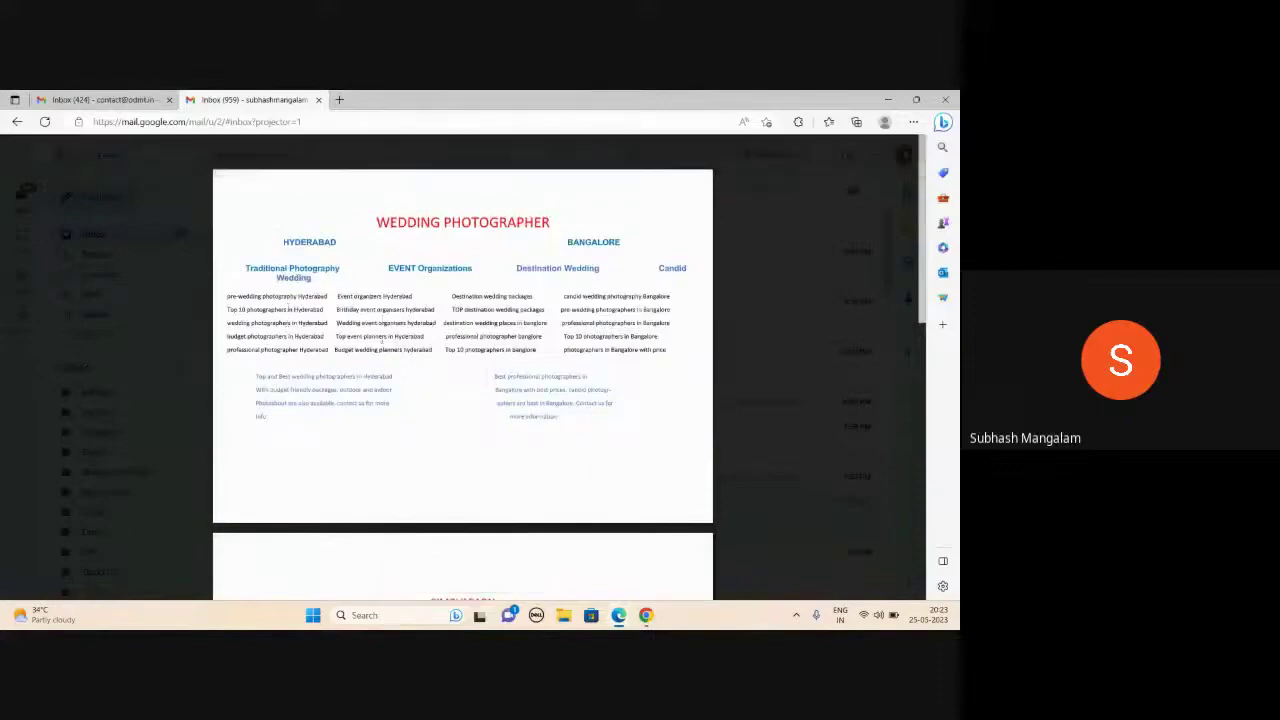
scroll(533, 374, "down", 3)
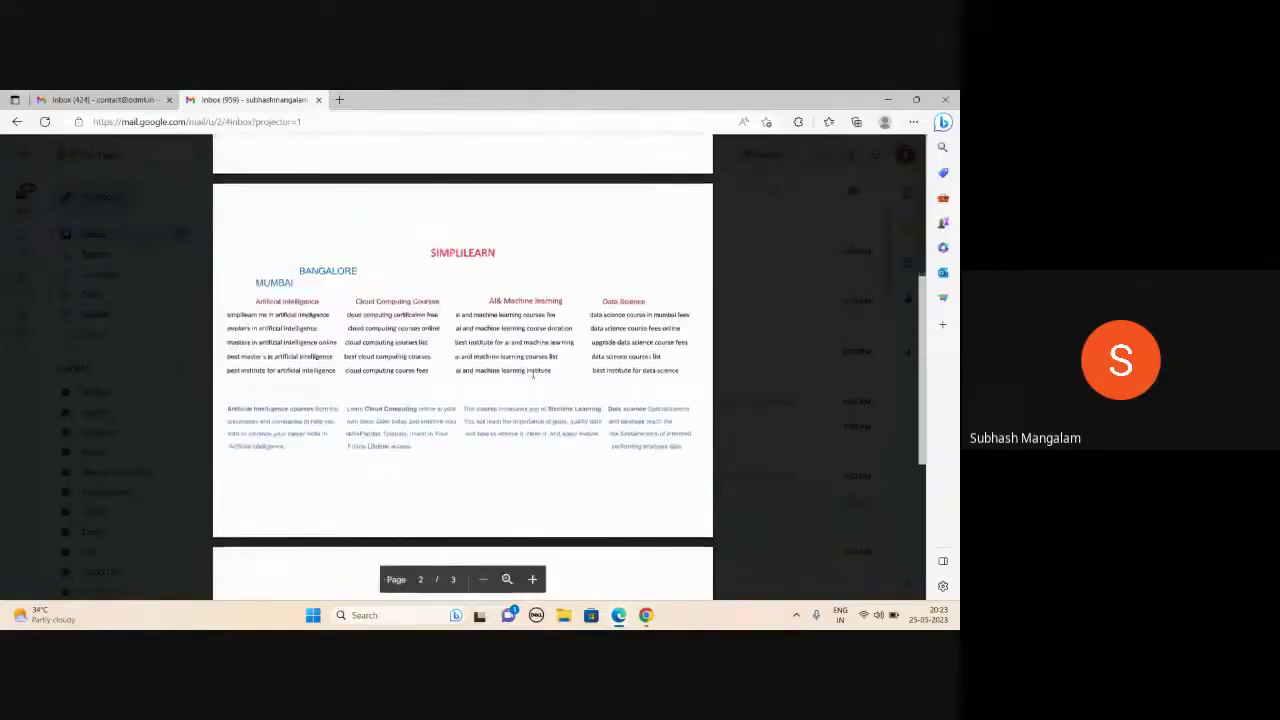
scroll(533, 374, "down", 3)
scroll(533, 374, "up", 5)
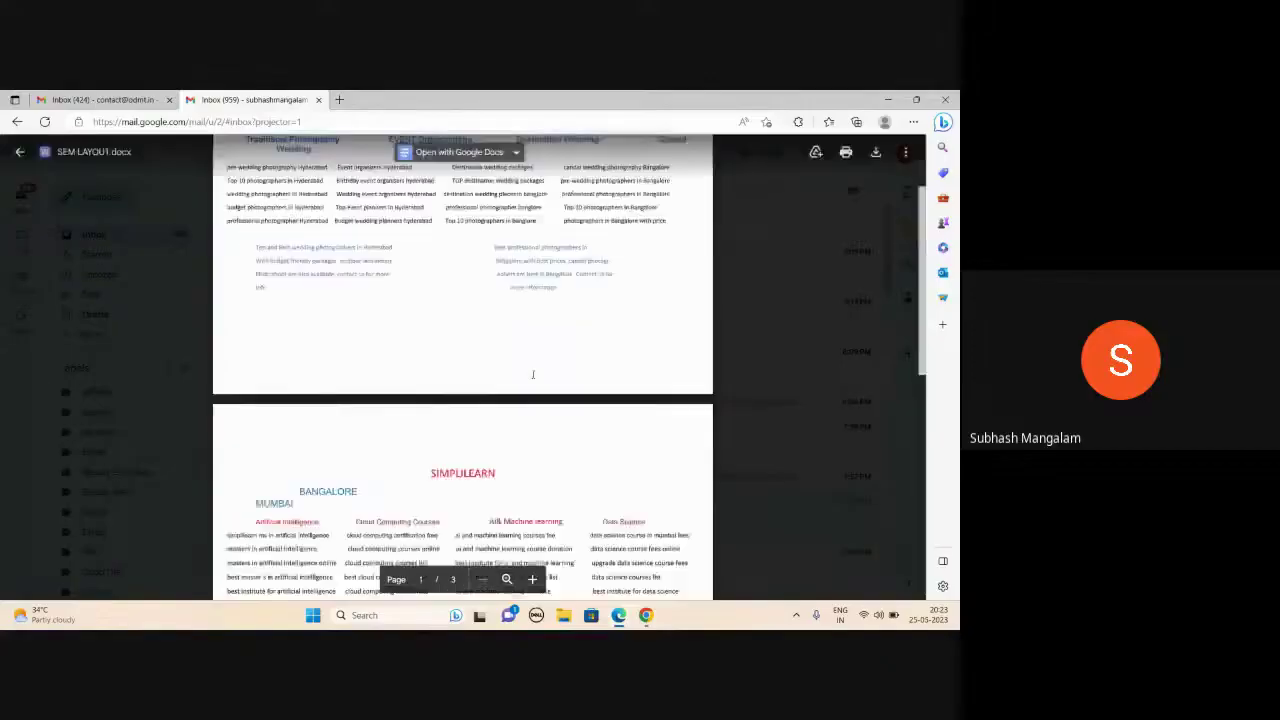
scroll(533, 374, "down", 3)
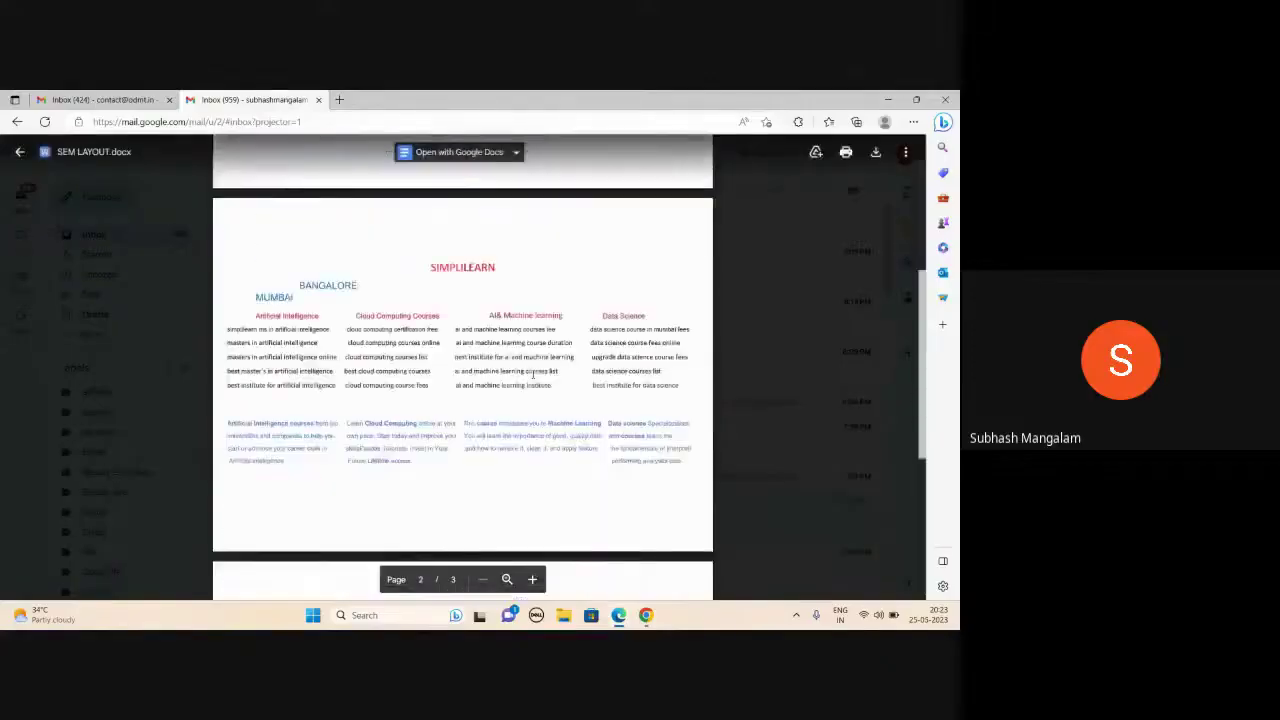
scroll(533, 374, "up", 3)
left_click(19, 151)
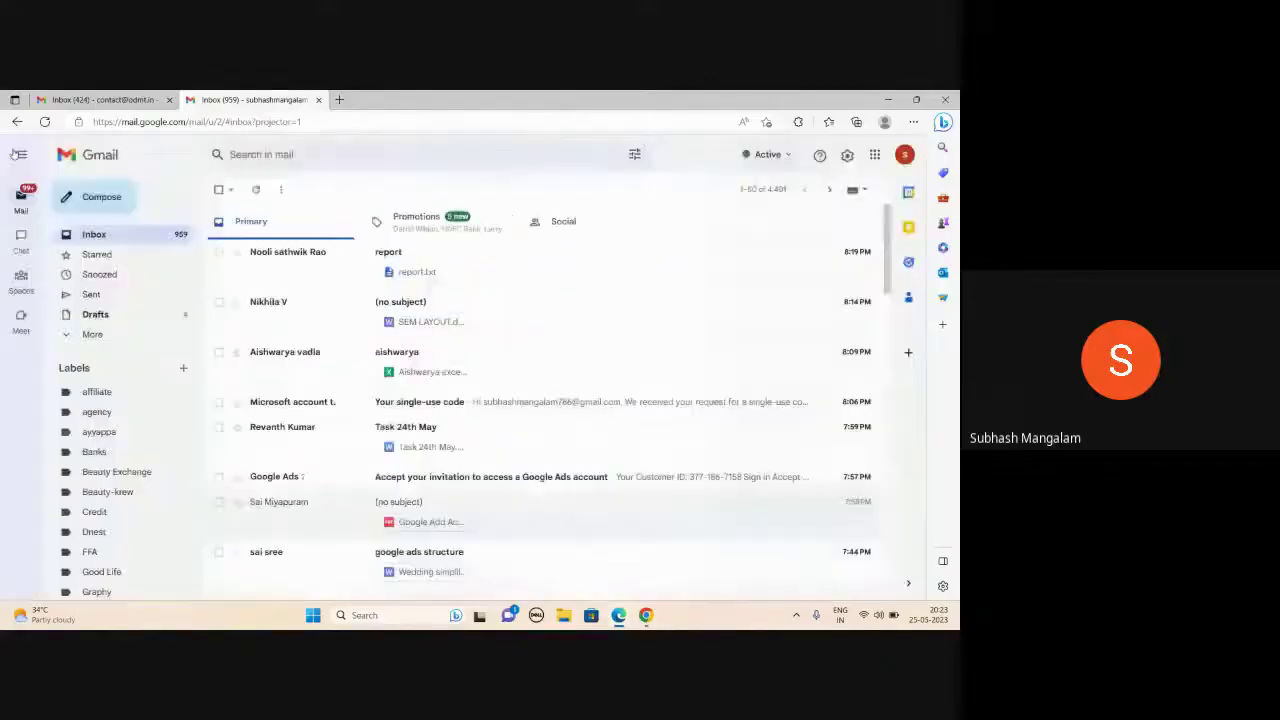
- Preview the report.txt attachment with its keyword lists, then return to the inbox
left_click(406, 274)
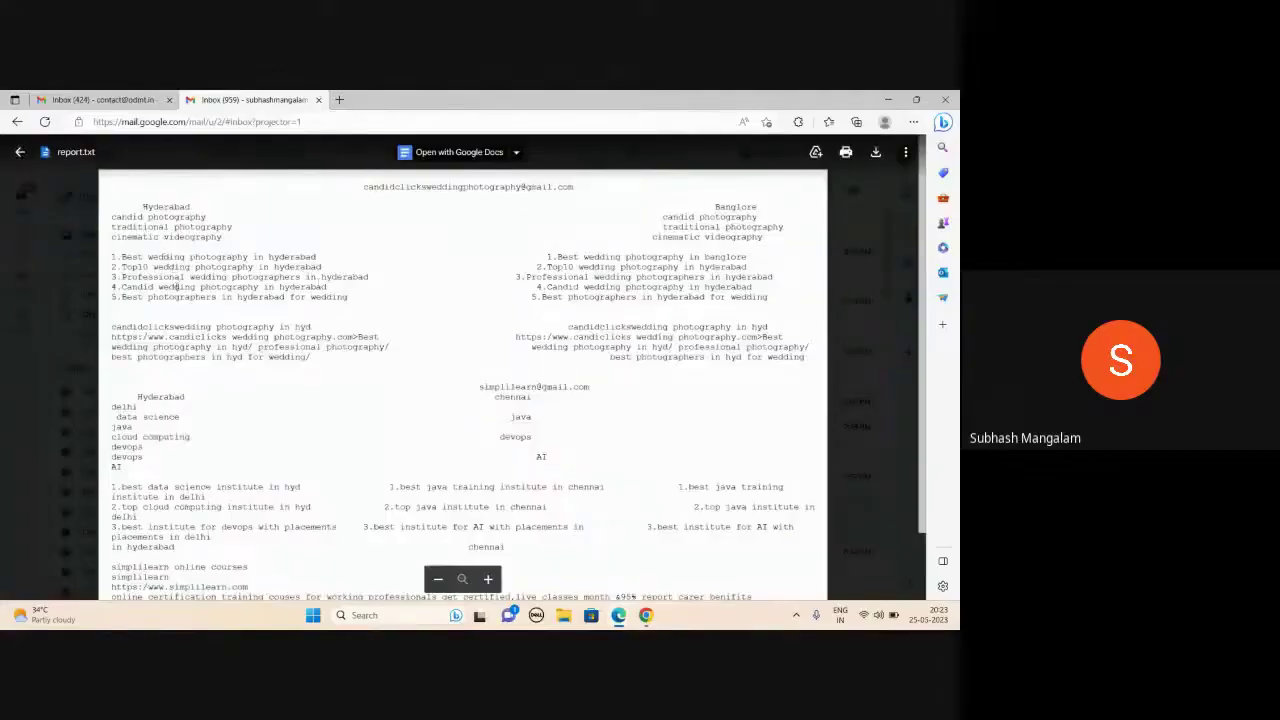
scroll(232, 382, "down", 2)
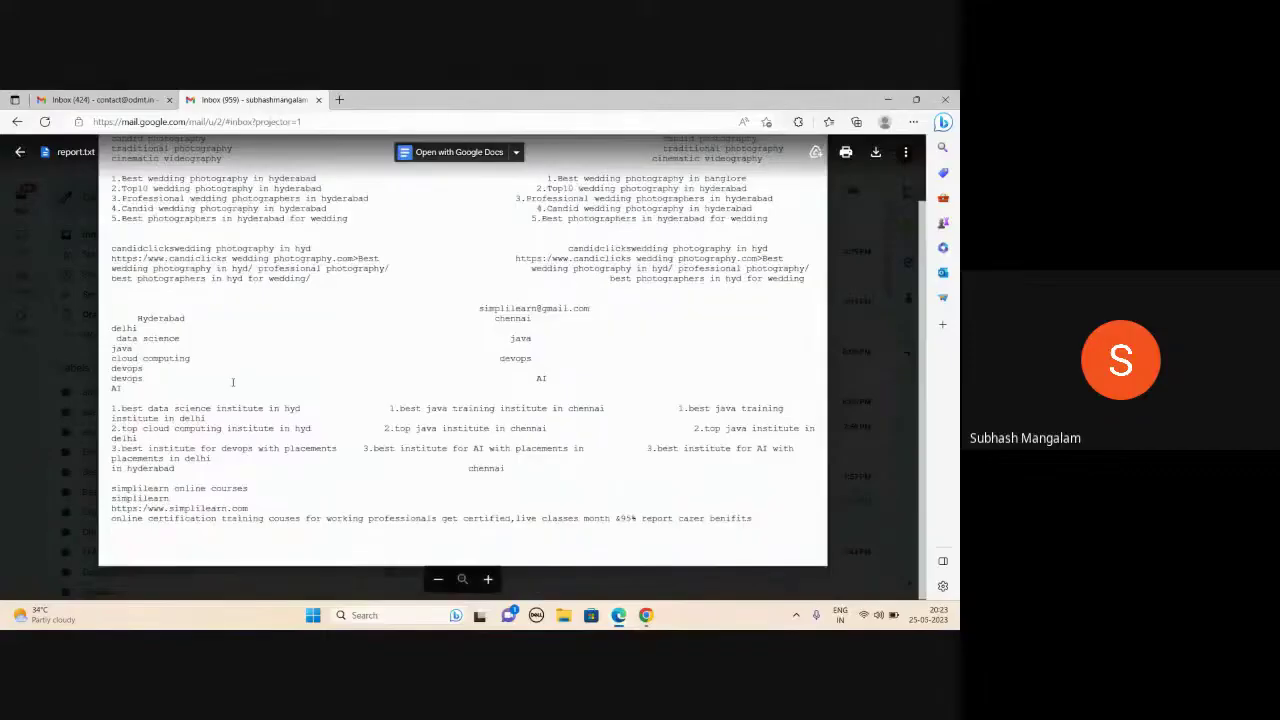
scroll(232, 382, "up", 2)
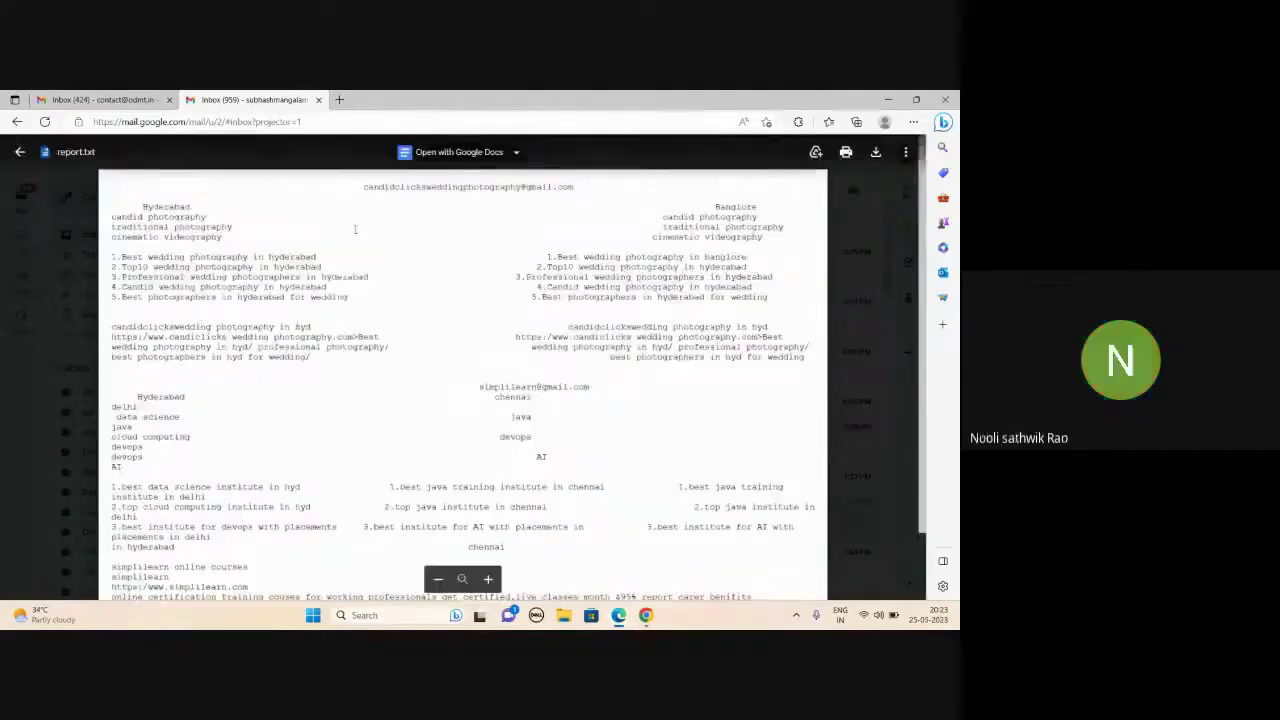
left_click(21, 154)
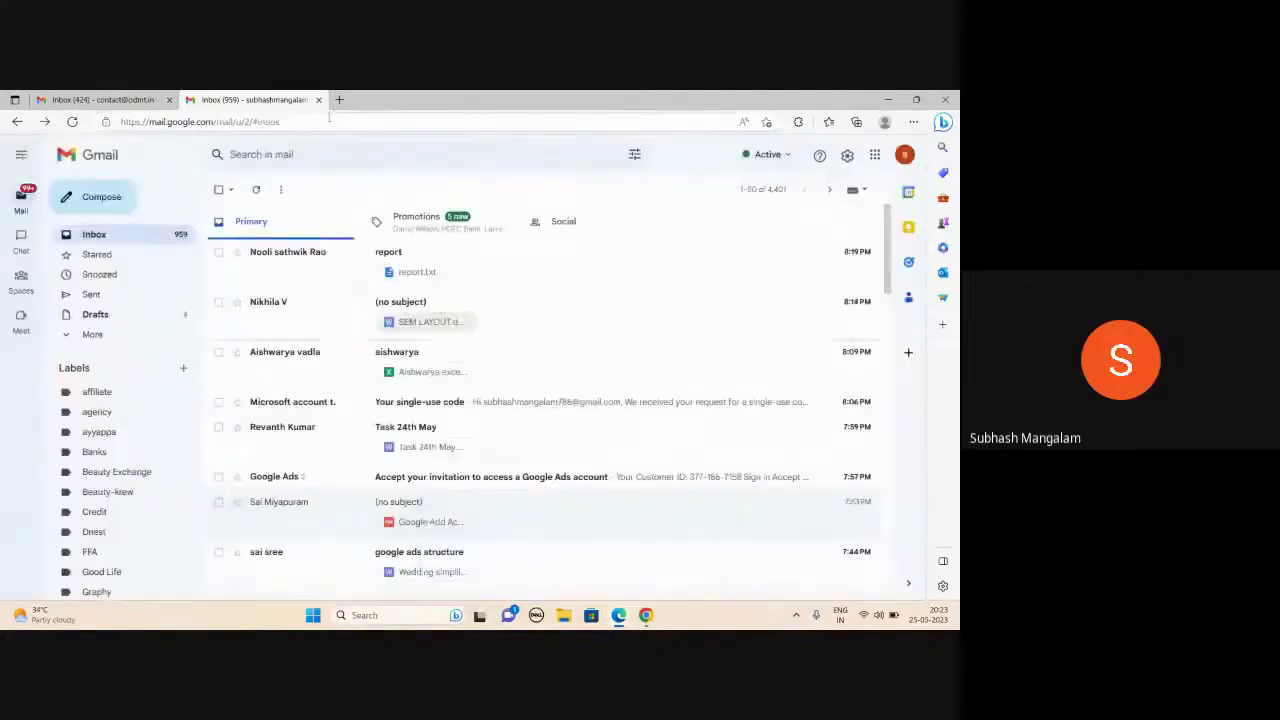
- Open the urgent works text file, delete all its notes and maximize Notepad
left_click(886, 101)
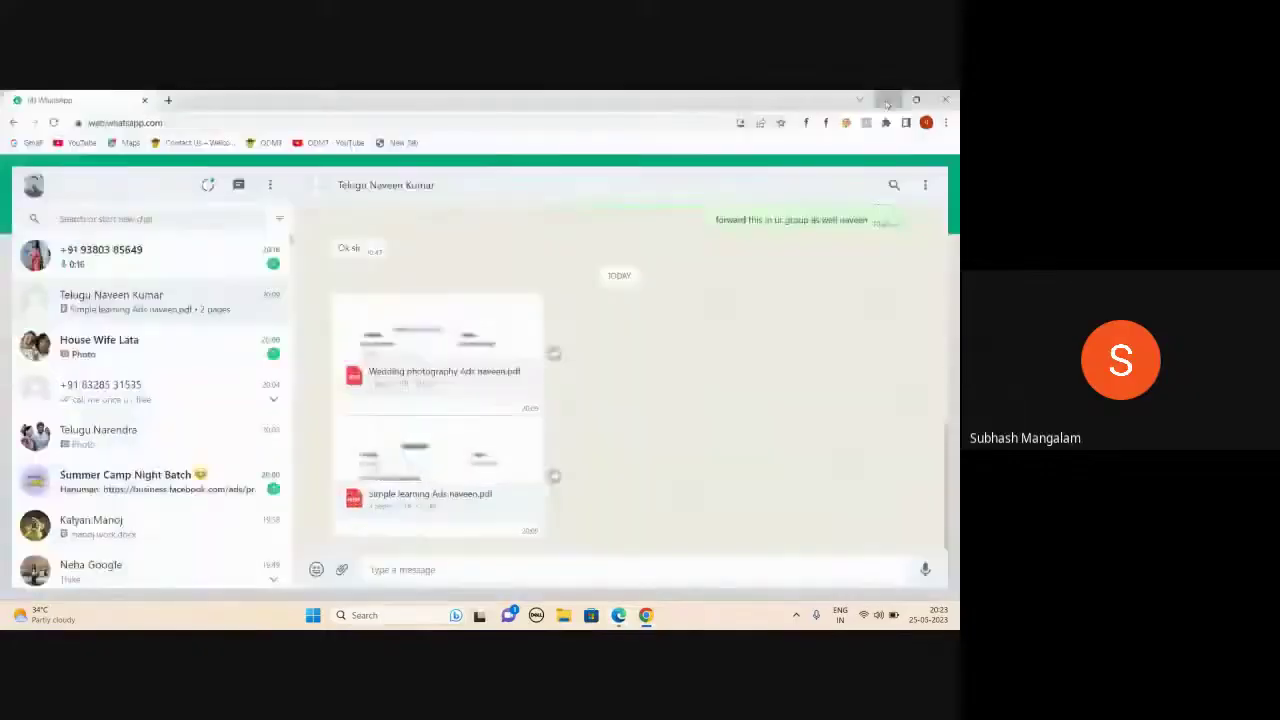
left_click(886, 102)
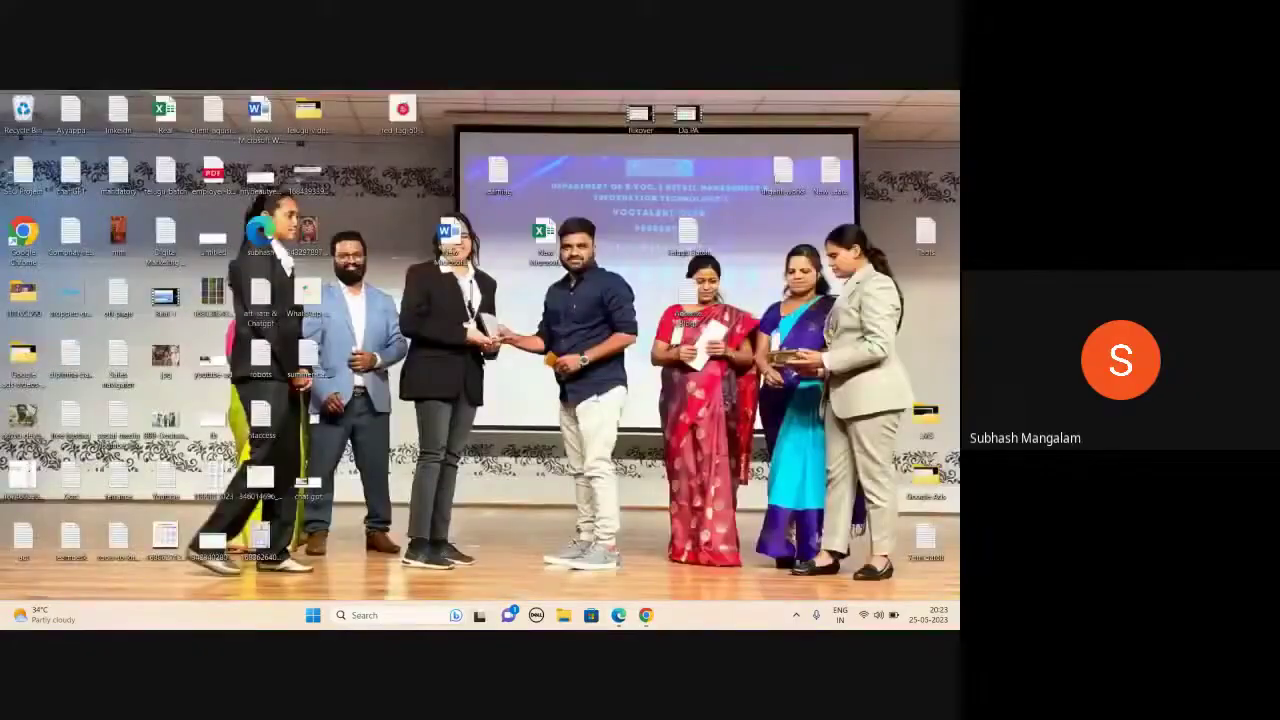
double_click(782, 172)
key("ctrl+a")
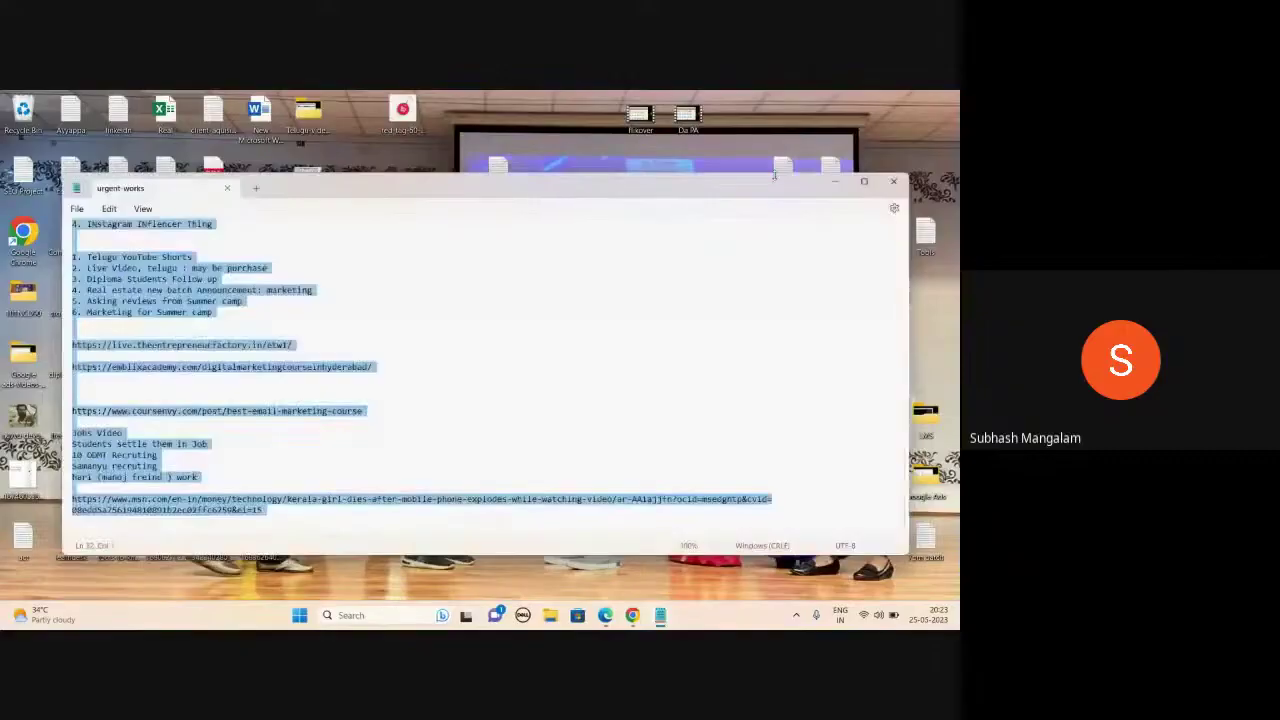
key("BackSpace")
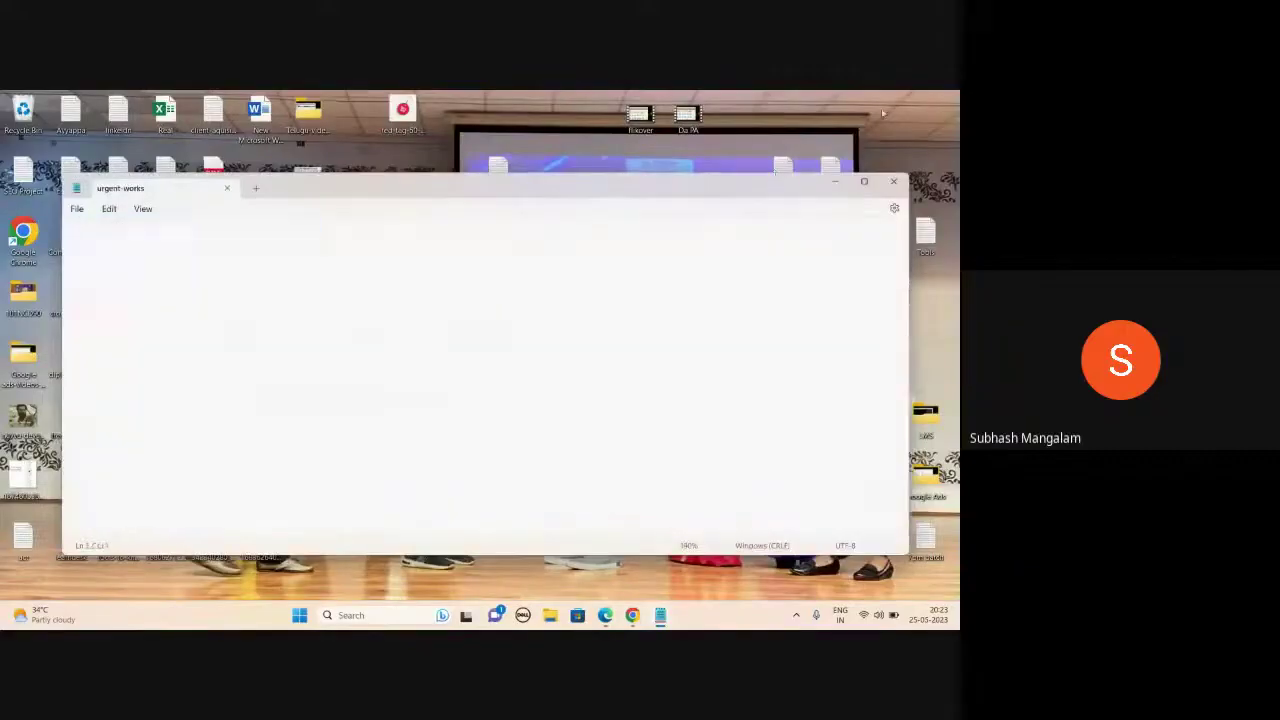
left_click(864, 181)
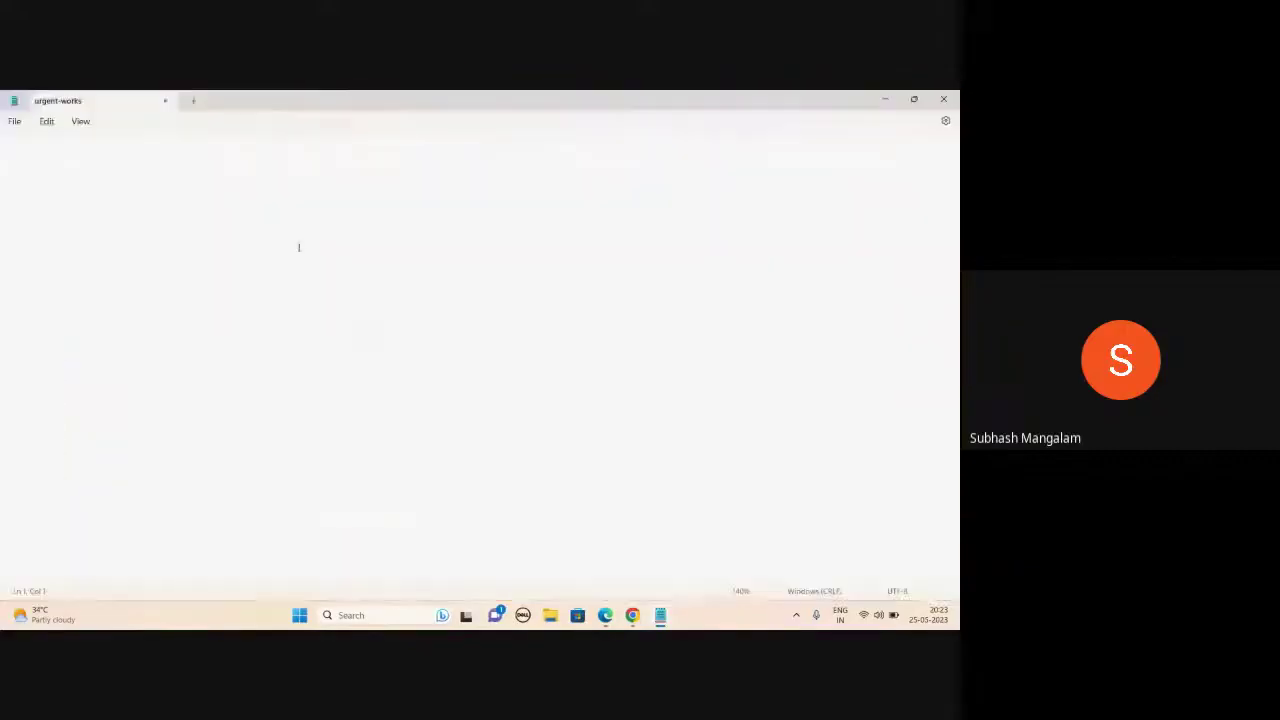
- Type the heading 'Google Ads Account Structure' with Account, Campaigns, Ad groups, Keywords and Ads lines
key("Return")
type("Google Ads Account ")
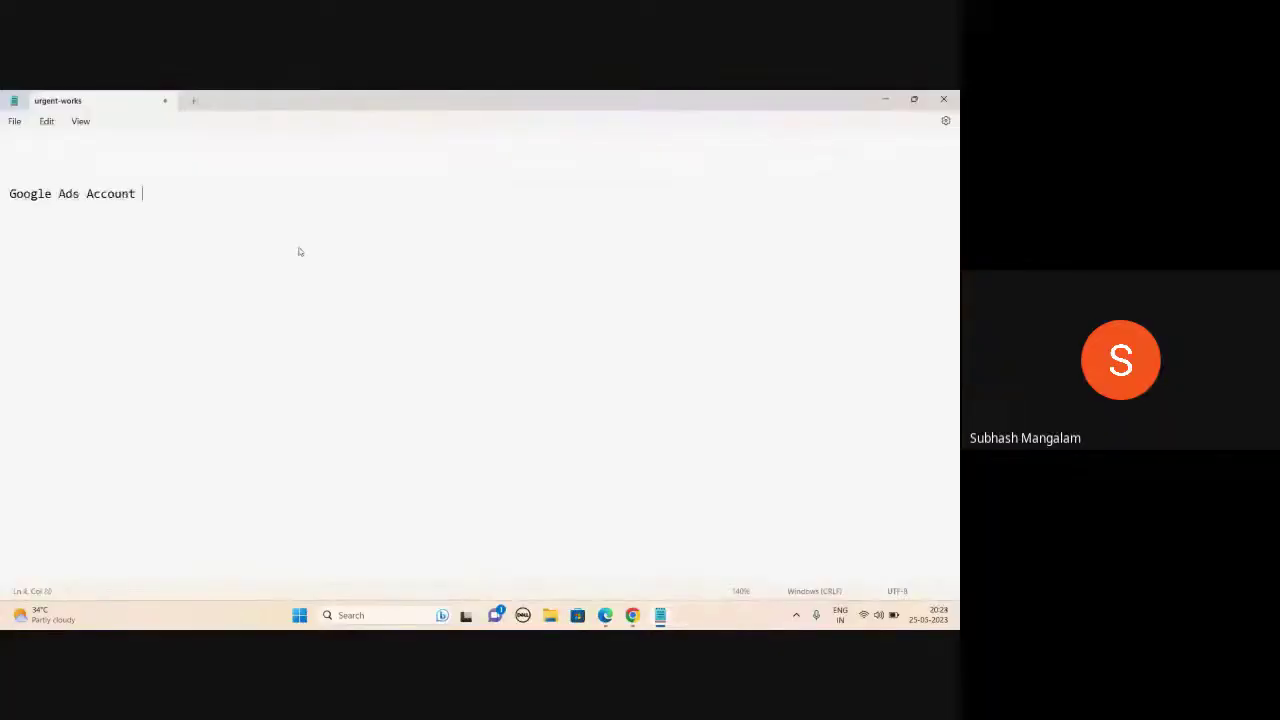
type("Structure")
key("Return")
key("Return")
type("Account")
key("Return")
key("Return")
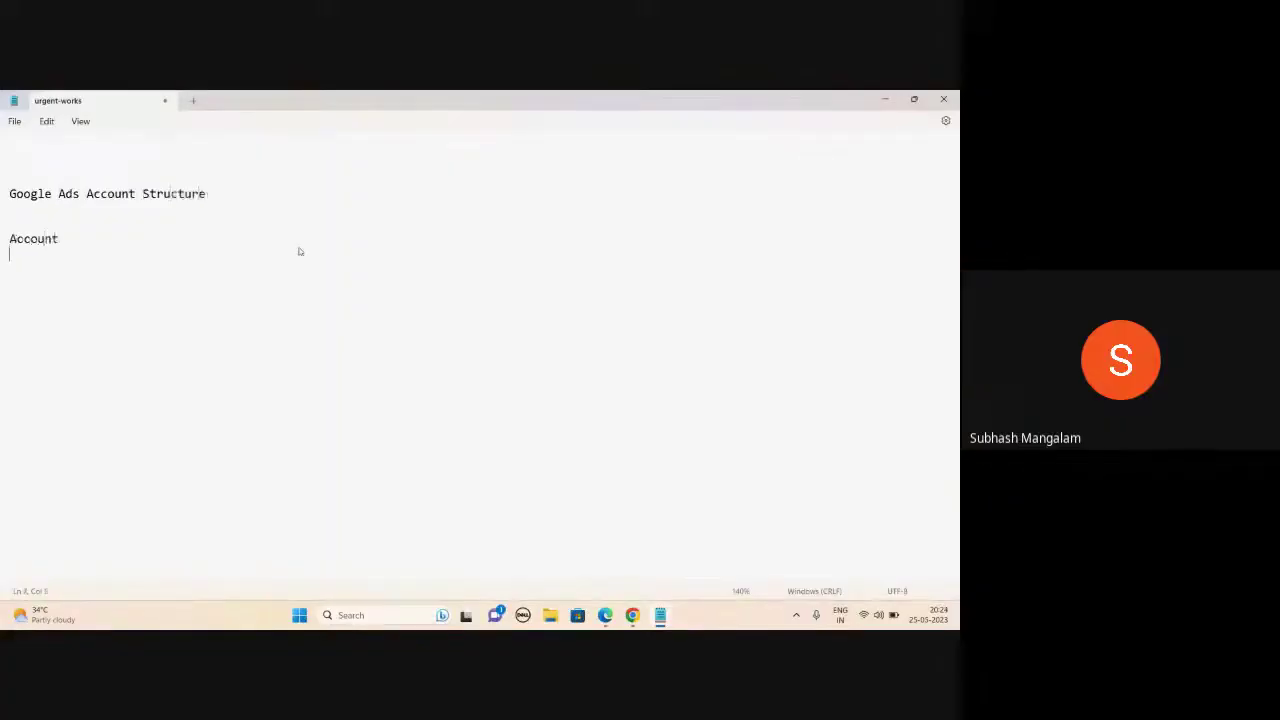
type("Campaigns")
key("Return")
key("Return")
type("Ad group")
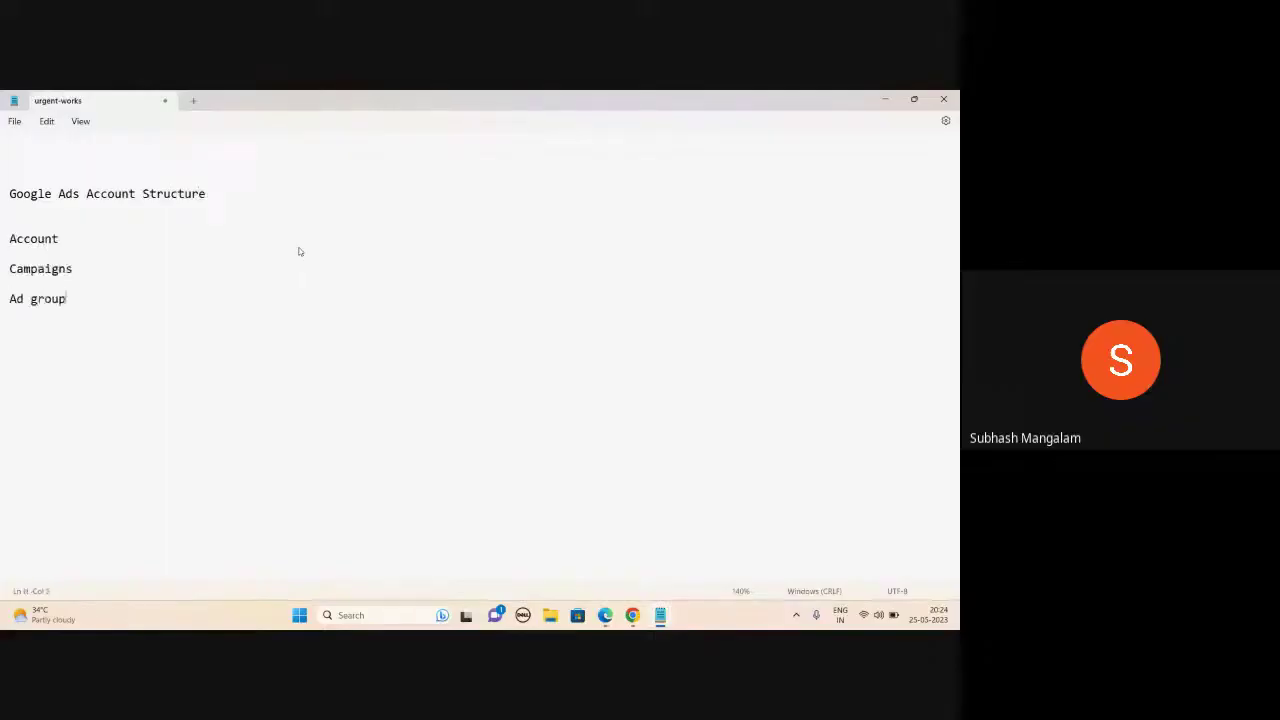
type("s  ")
type("Keywor")
type("ds")
key("Return")
key("Return")
type("Ads")
- Add ': Client ad account' after the Account line
left_click(75, 240)
key("Return")
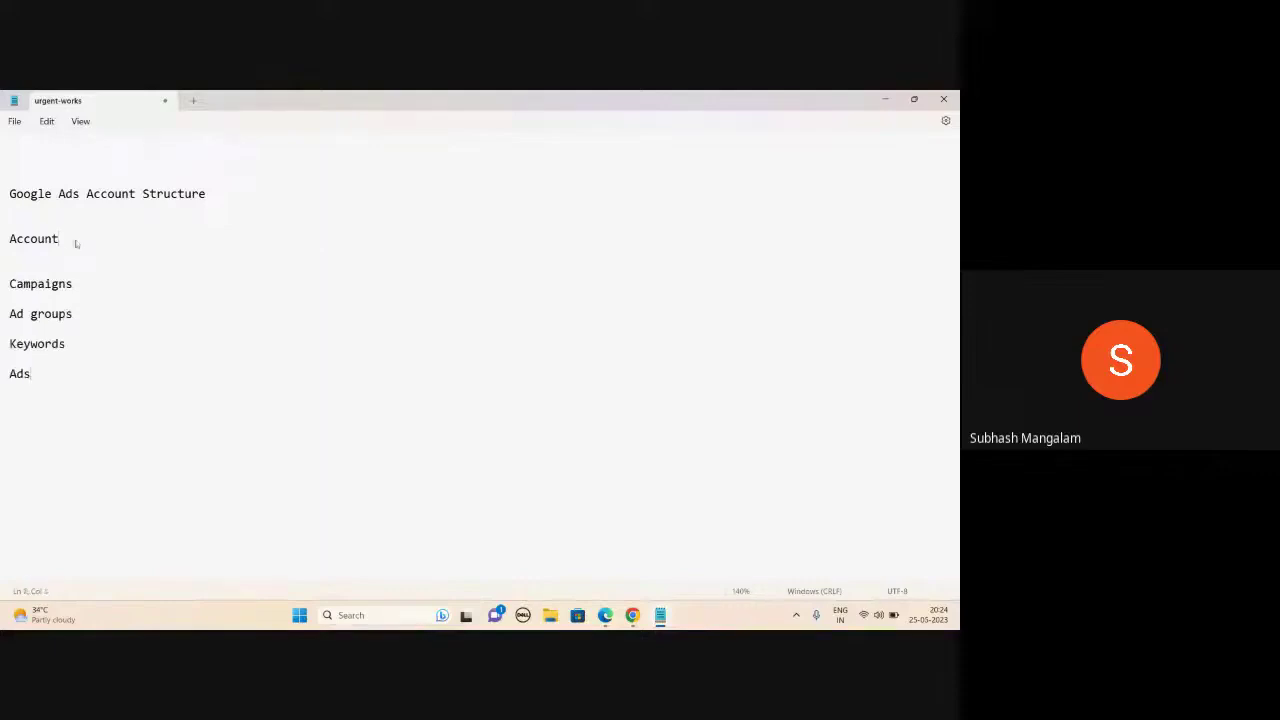
key("BackSpace")
type(": ")
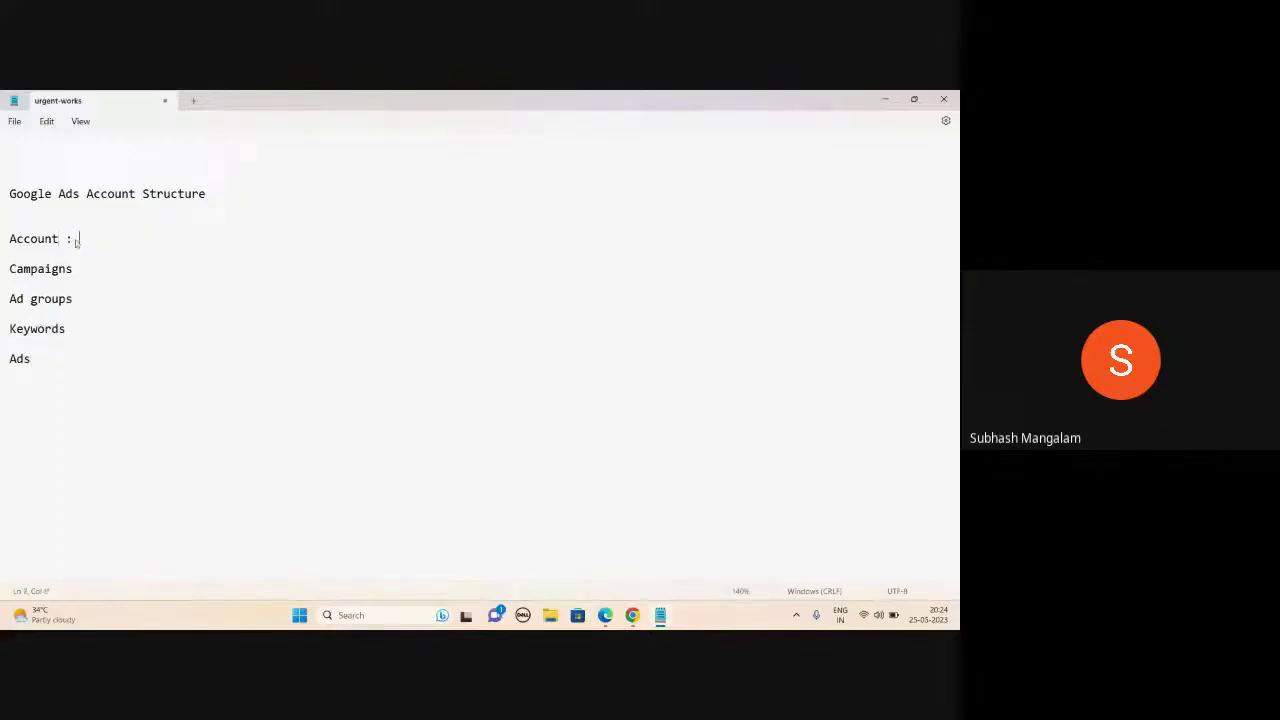
type("Client ad account")
- Add ': location', 'Ad groups : service' and ': which keywords u want to target' descriptions to the outline
left_click(113, 266)
type(": locati")
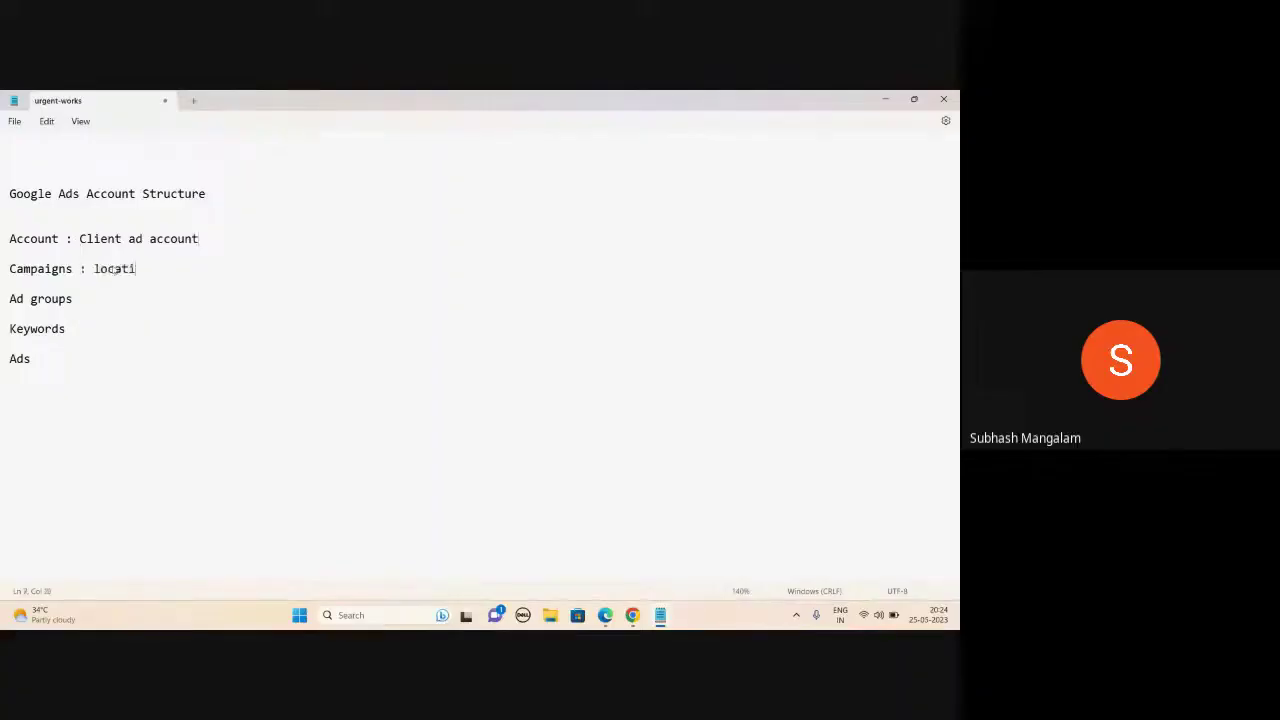
type("on  Ad groups ")
type(": servic")
type("e")
left_click(77, 332)
type(": which keywords u")
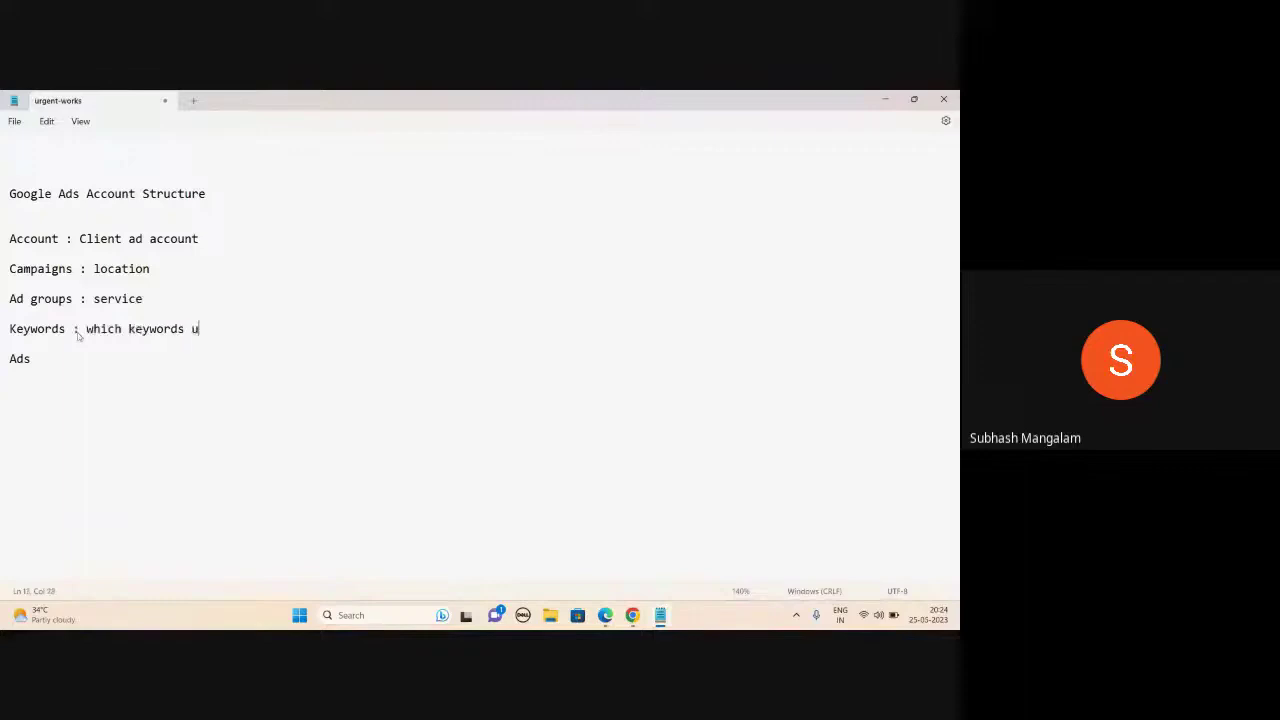
type(" want to target")
left_click(120, 329)
left_click(340, 326)
left_click(632, 615)
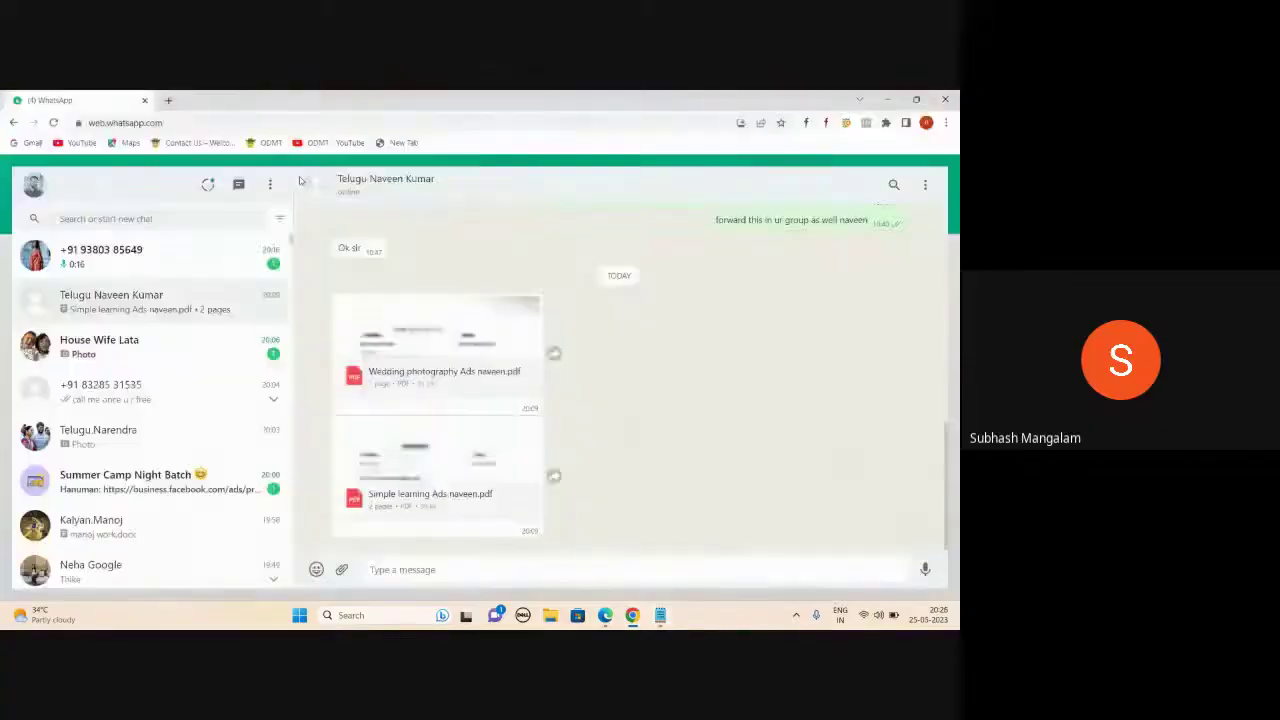
- Open a new Google tab in Chrome, then bring the Google Meet presenting window forward
key("ctrl+t")
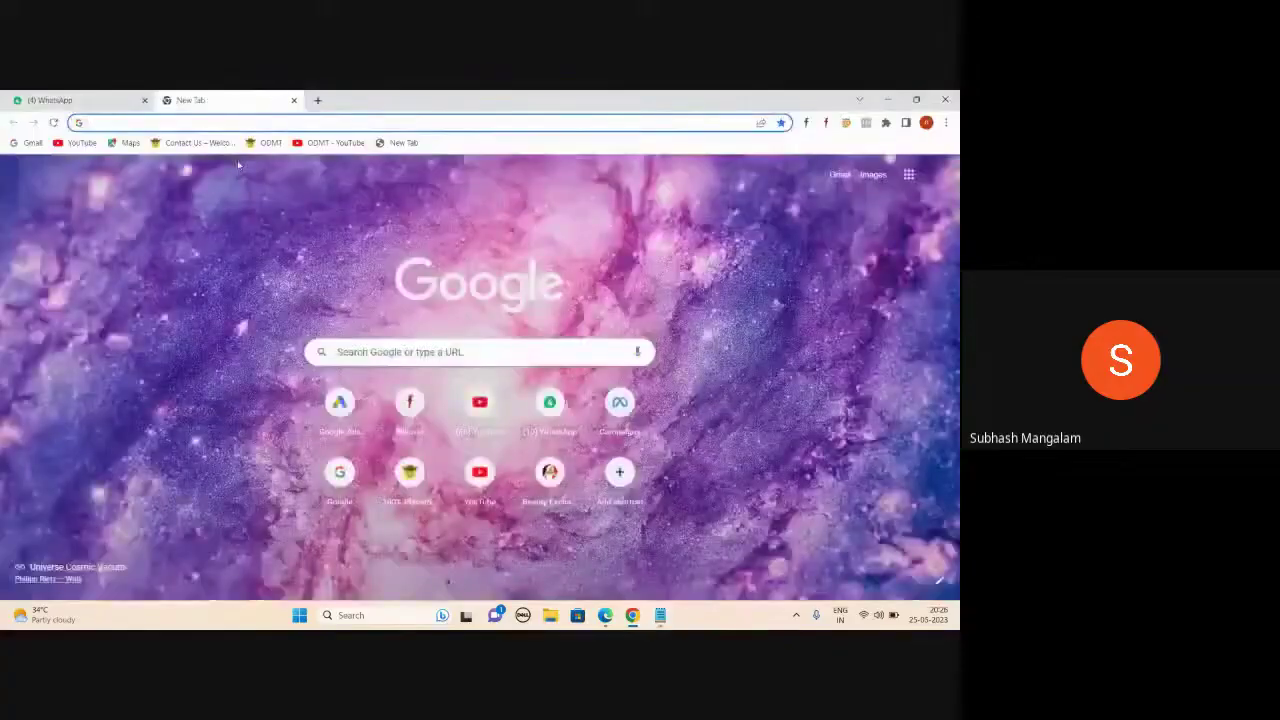
left_click(937, 175)
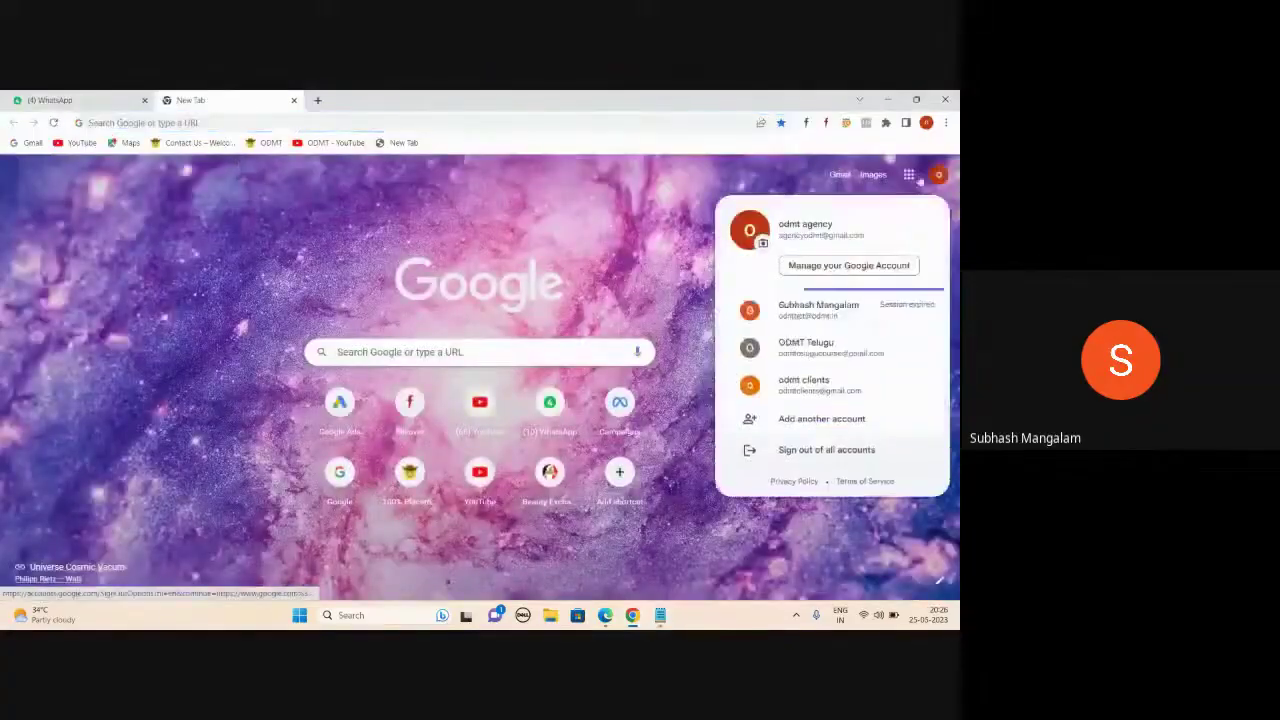
left_click(167, 120)
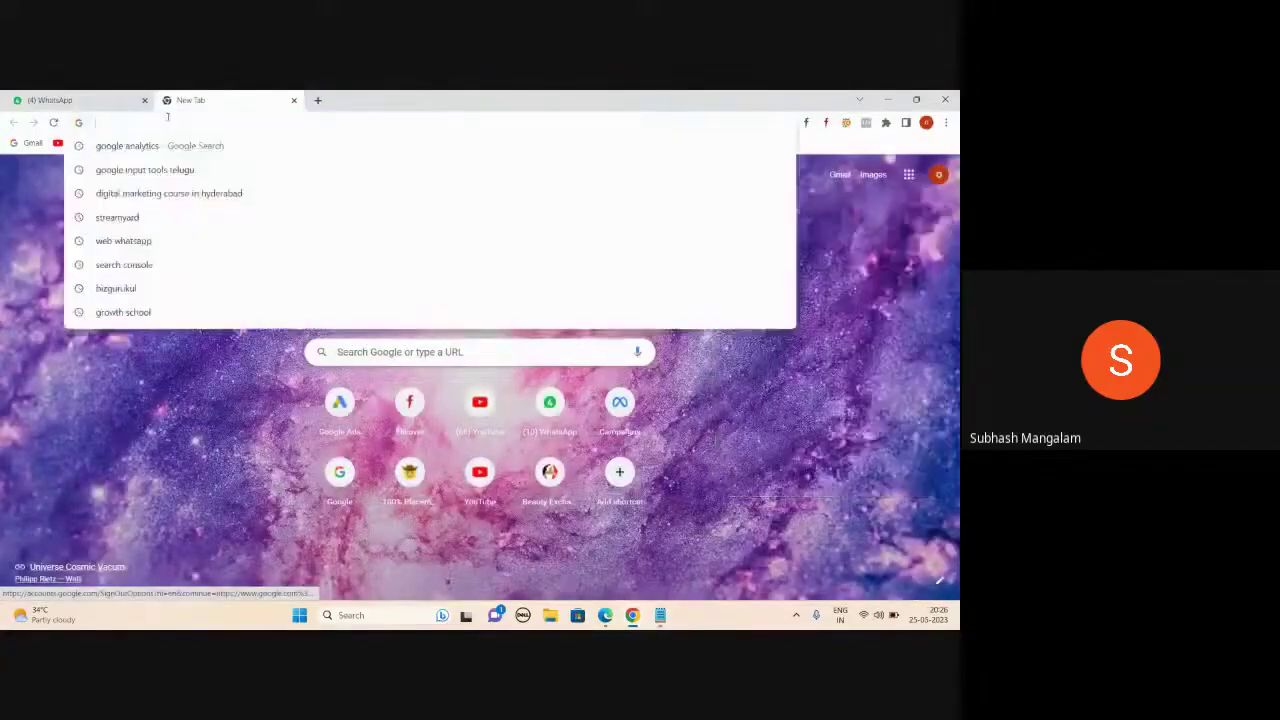
mouse_move(632, 615)
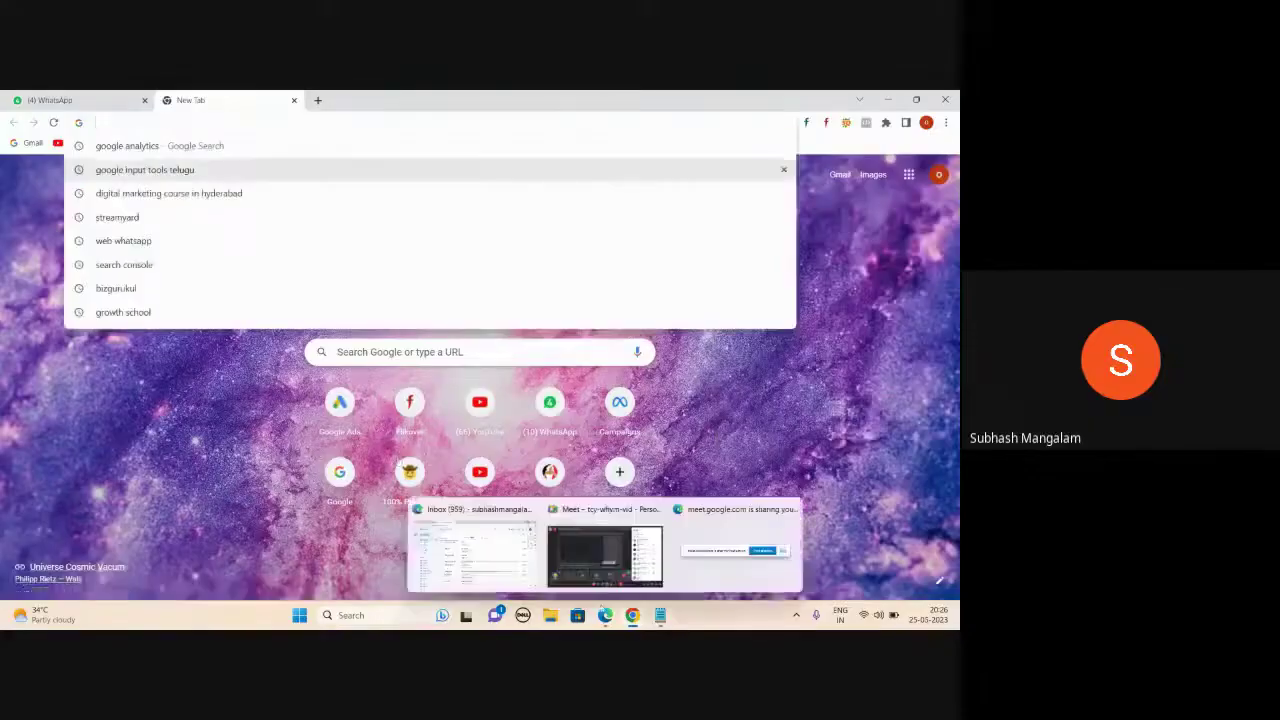
left_click(604, 555)
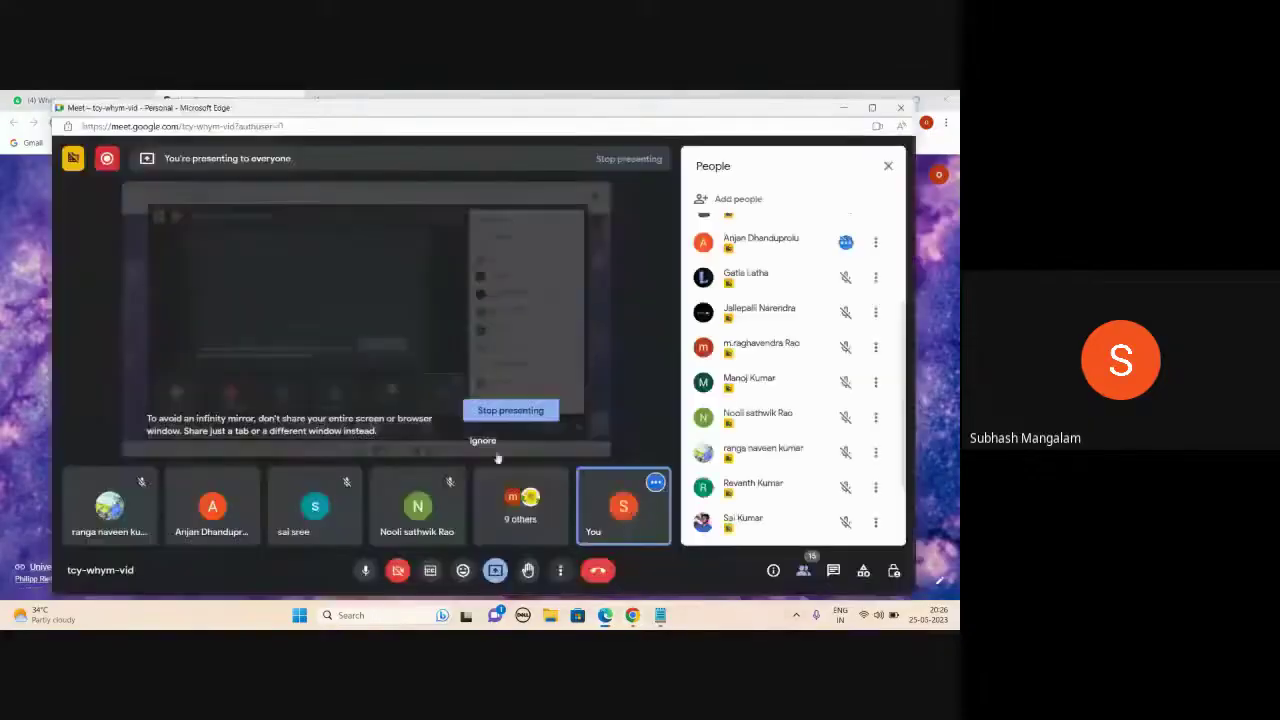
- Ignore the infinity-mirror warning and close the People panel in the Meet call
left_click(483, 441)
scroll(748, 375, "up", 1)
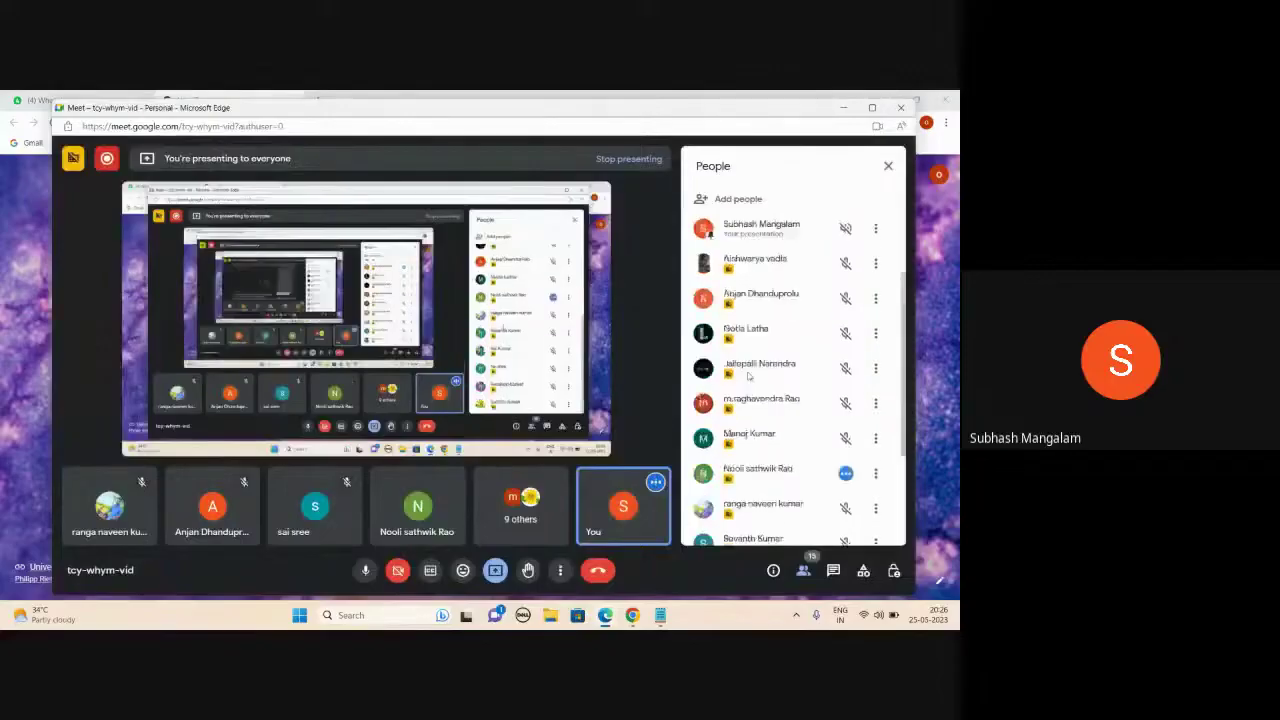
scroll(748, 375, "up", 1)
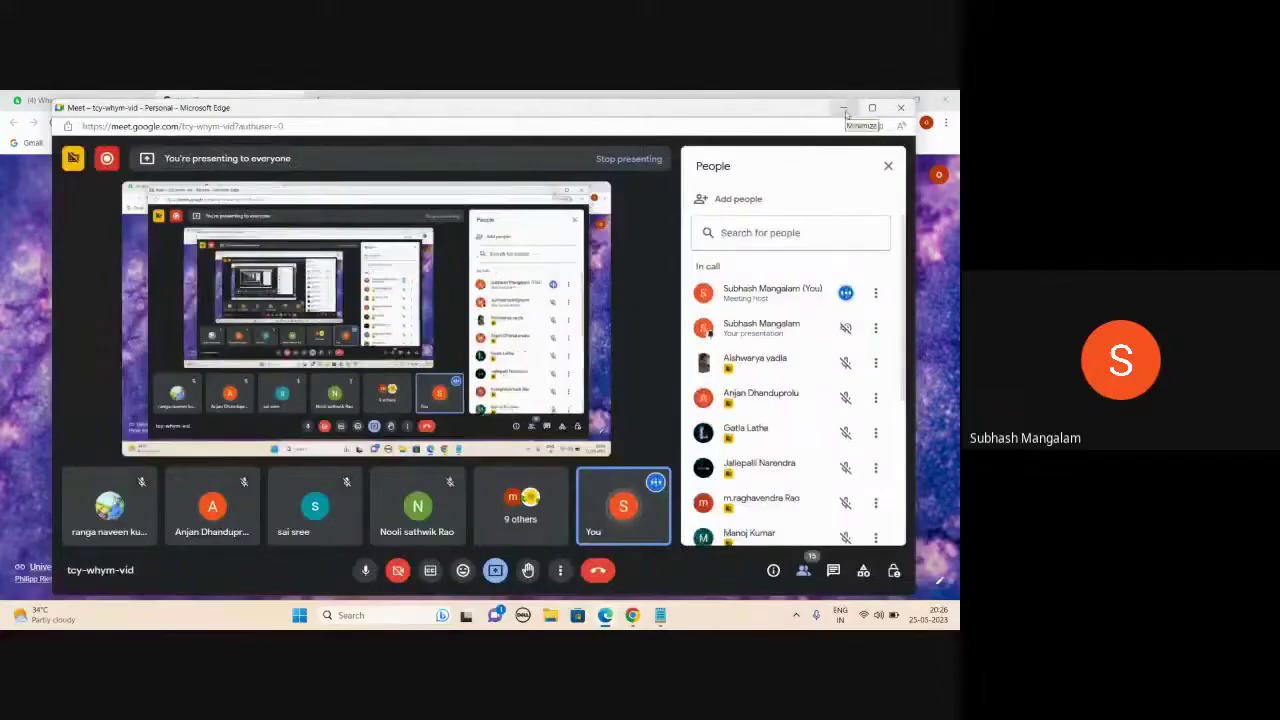
left_click(888, 165)
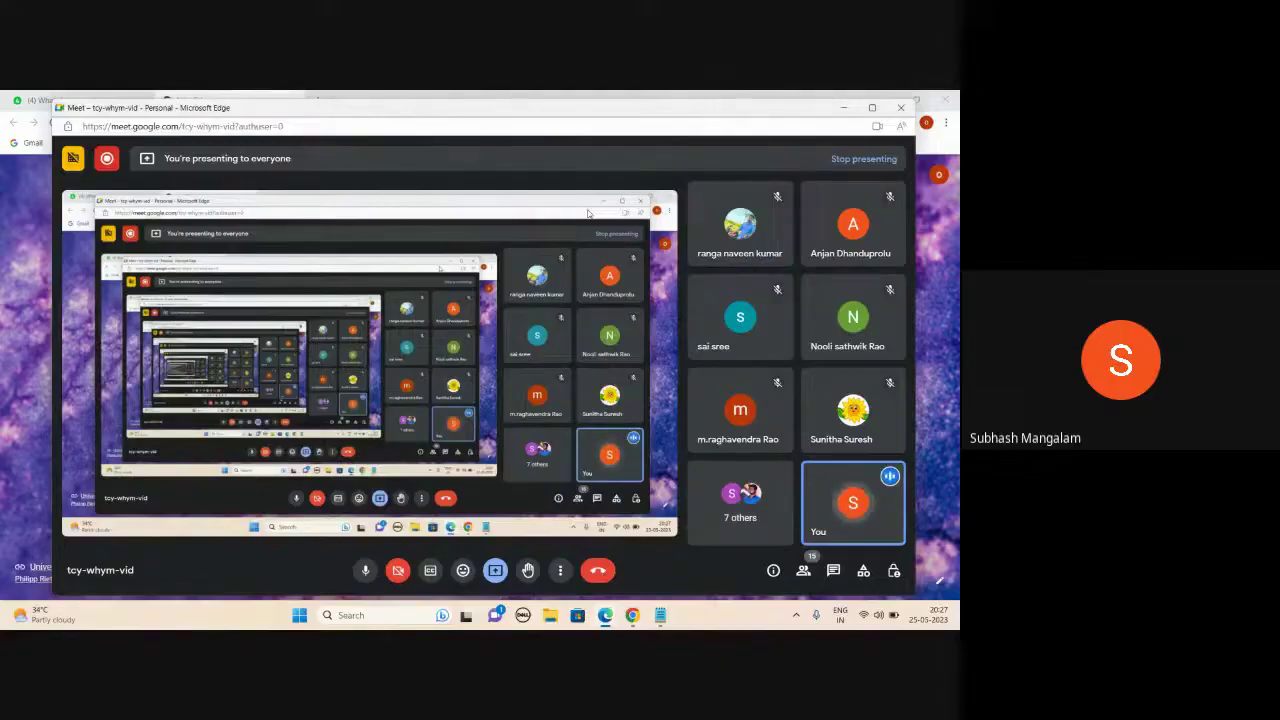
- Go to google.com/ads in Chrome and sign in to Google Ads
left_click(840, 108)
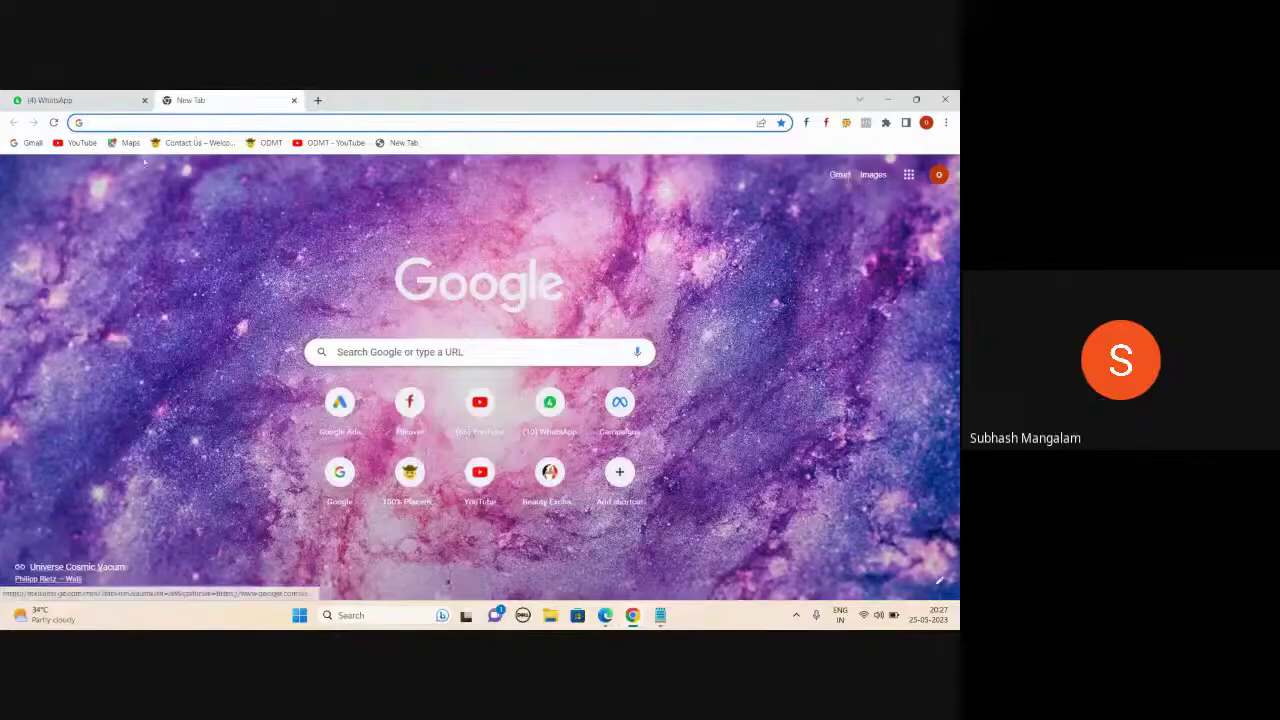
type("g")
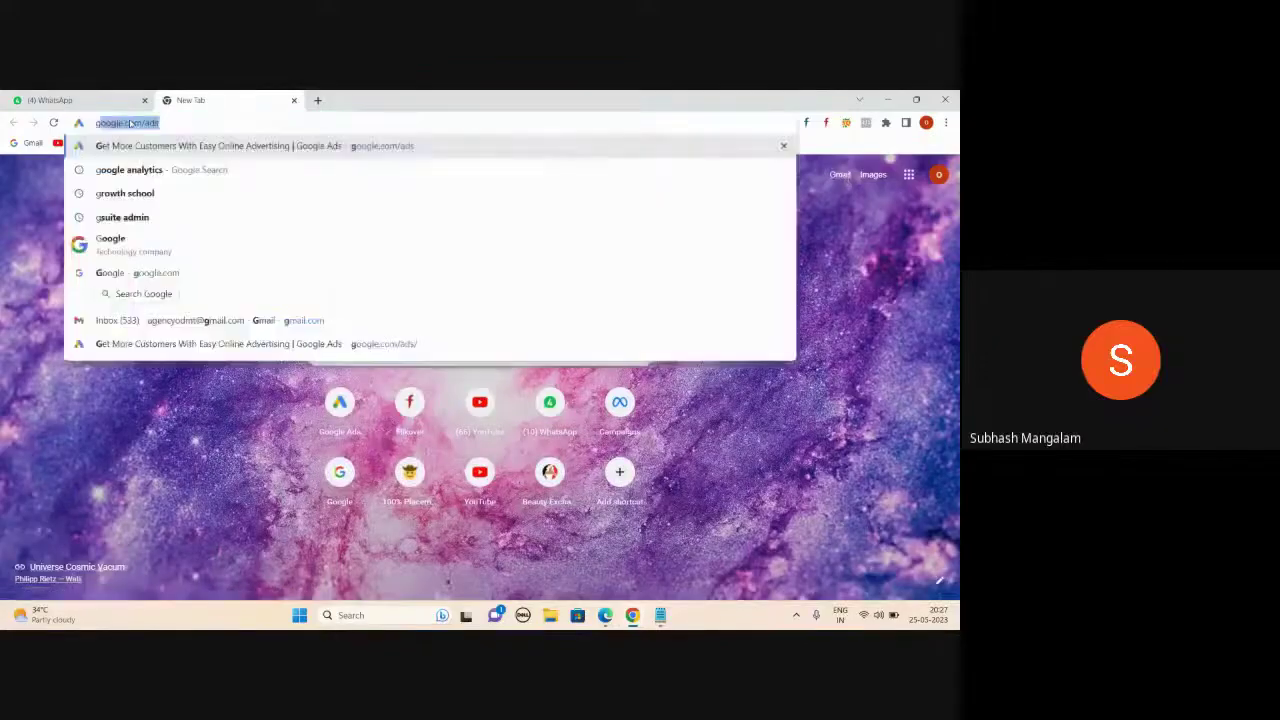
type("oogle.com/ads")
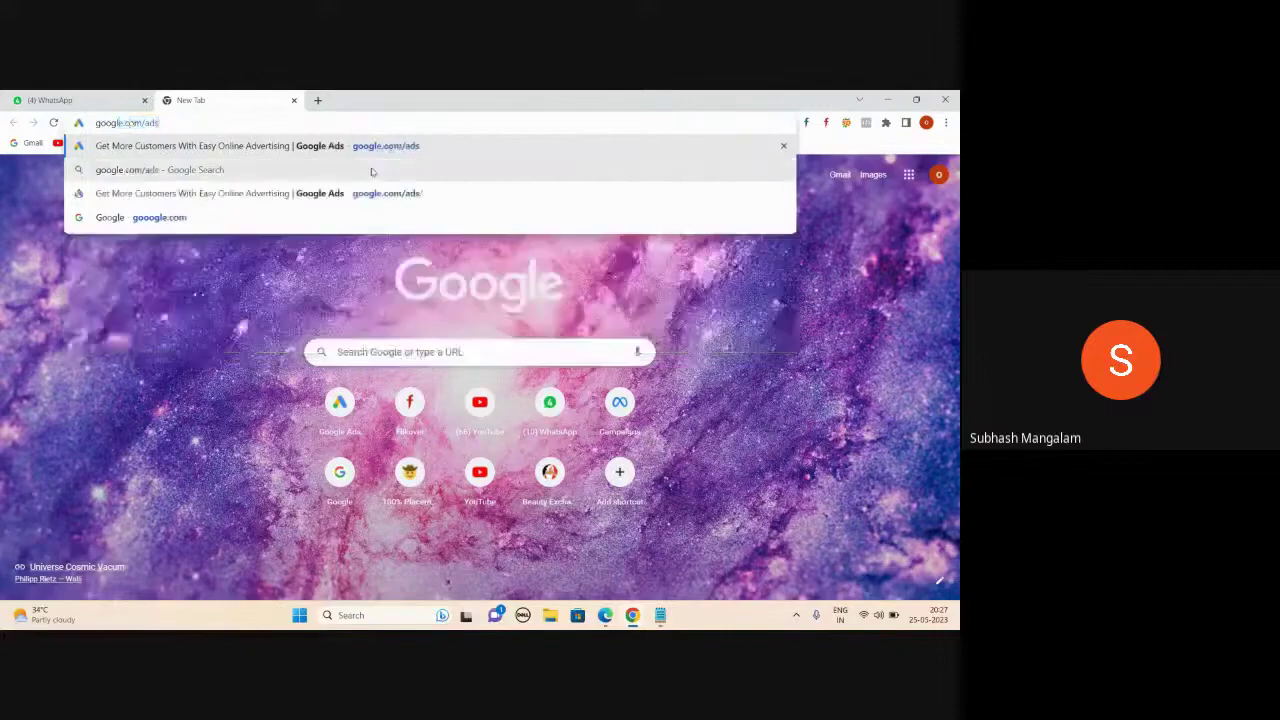
left_click(271, 145)
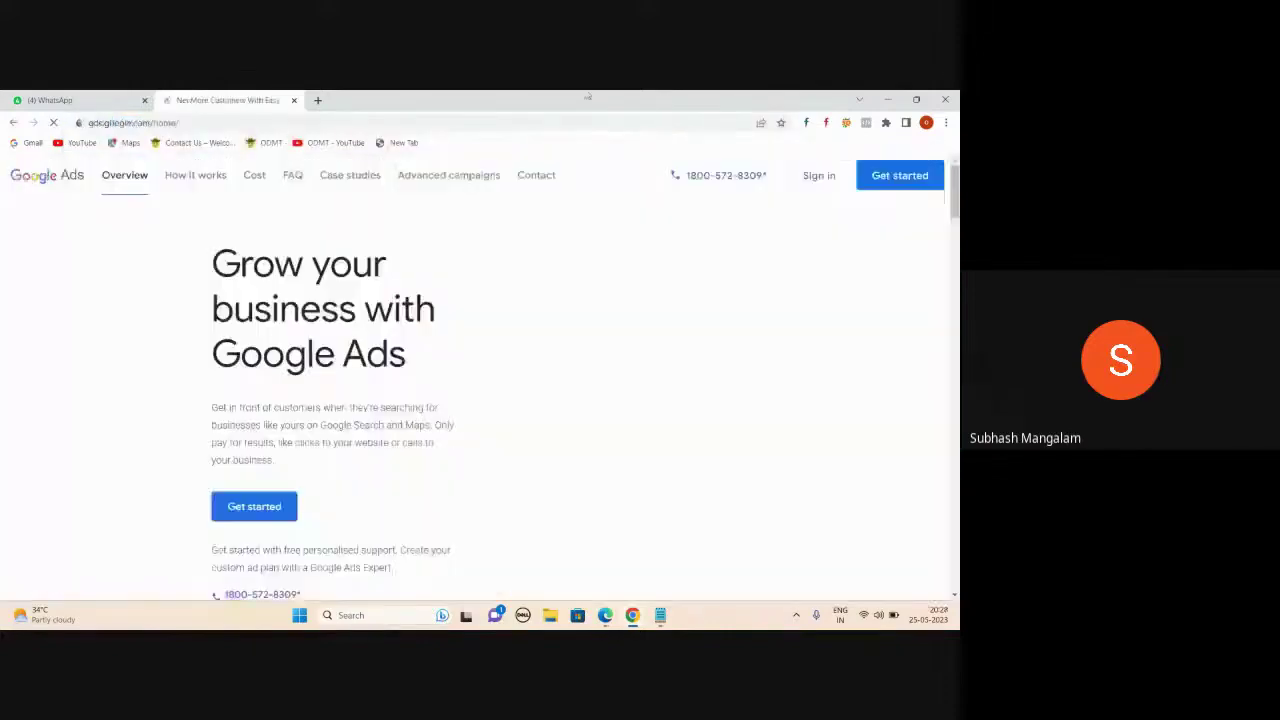
left_click(822, 183)
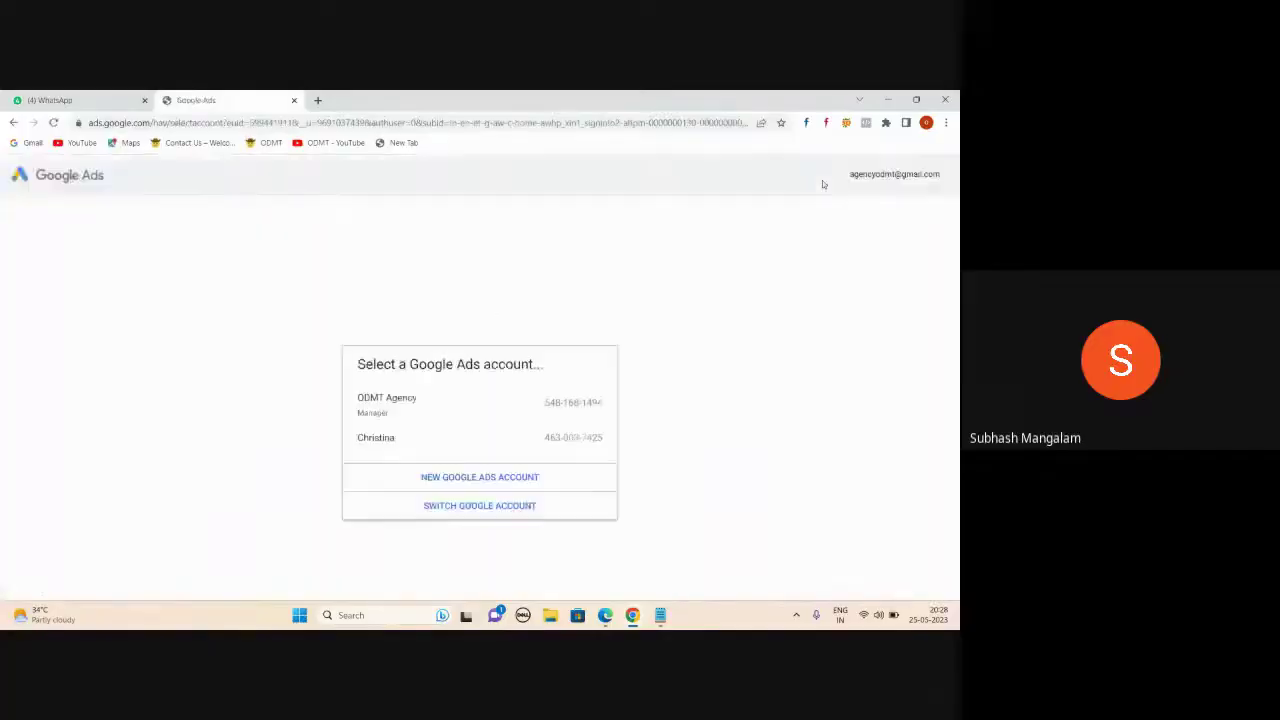
- Start a new Google Ads account, go back to the account selector, and switch Google accounts
left_click(449, 477)
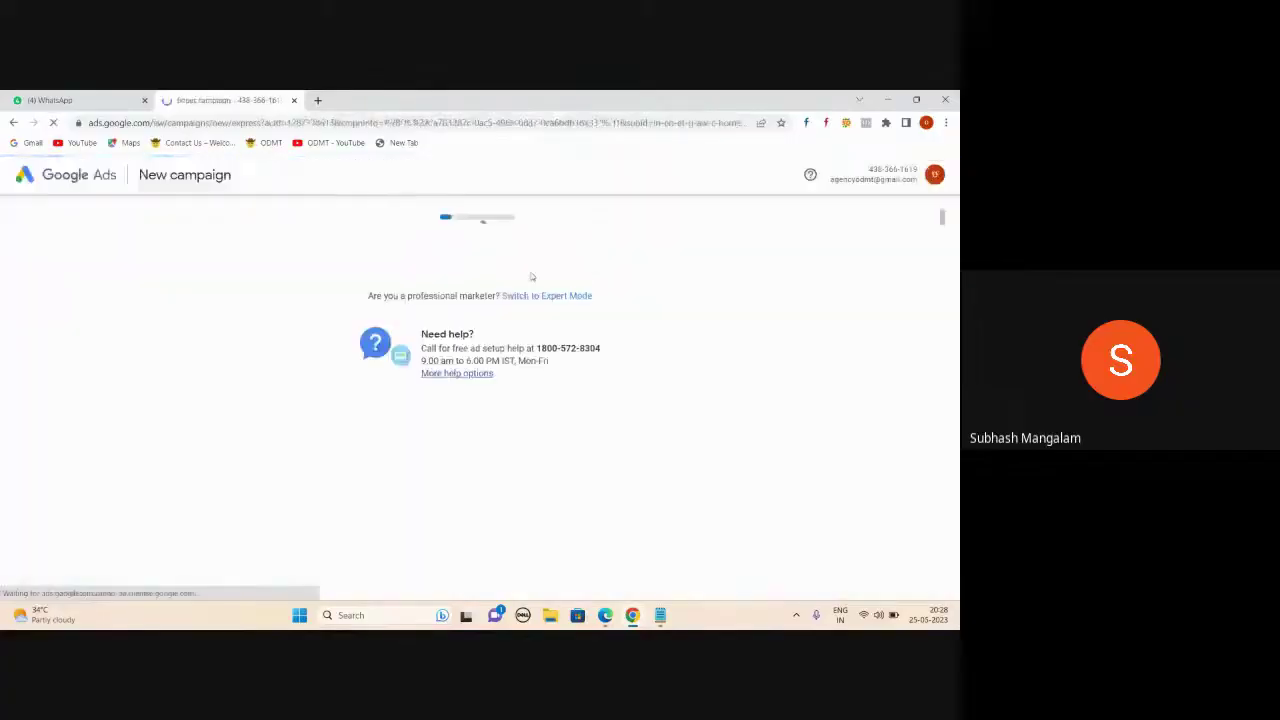
left_click(13, 122)
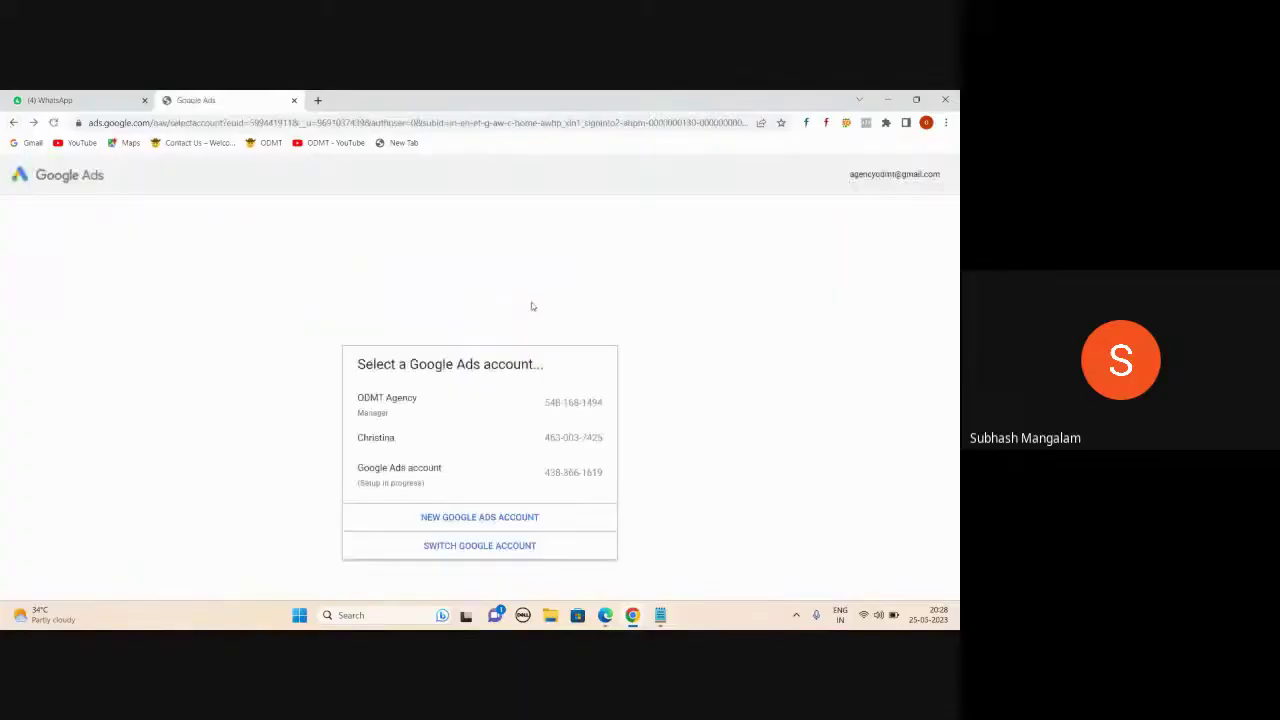
left_click(459, 545)
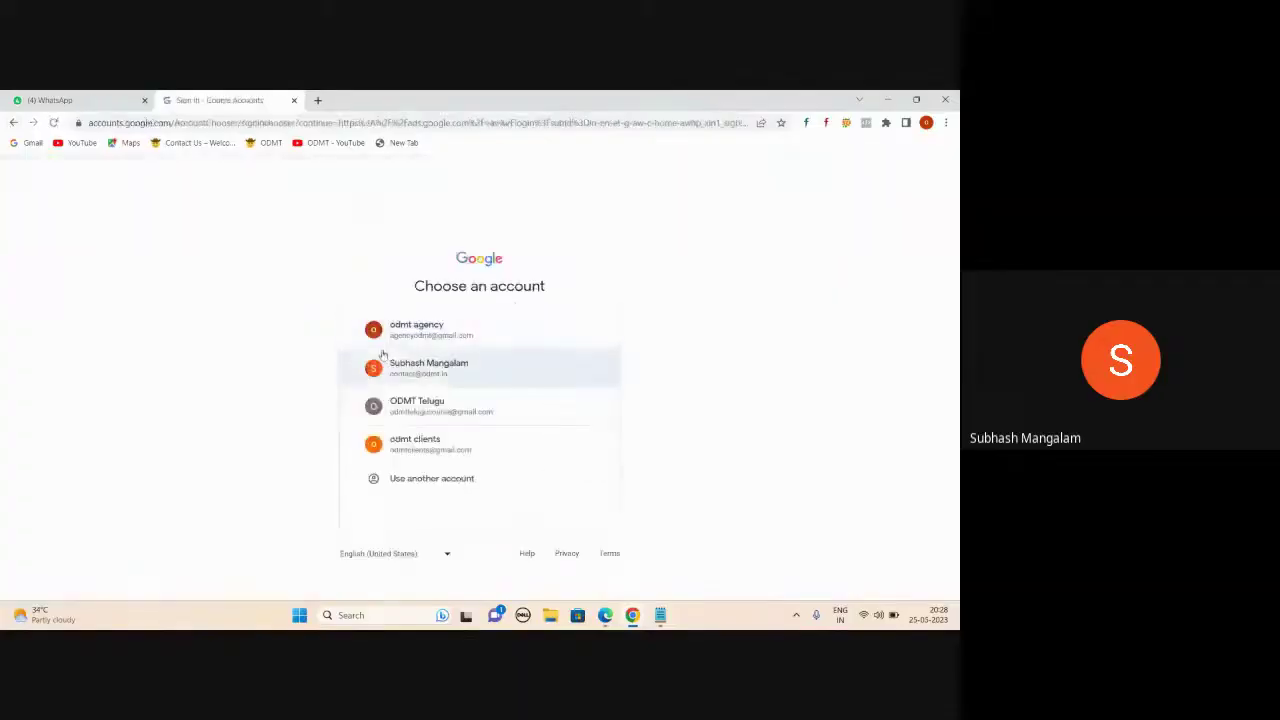
- Sign in with the clients Google account and create a new Google Ads account
left_click(428, 450)
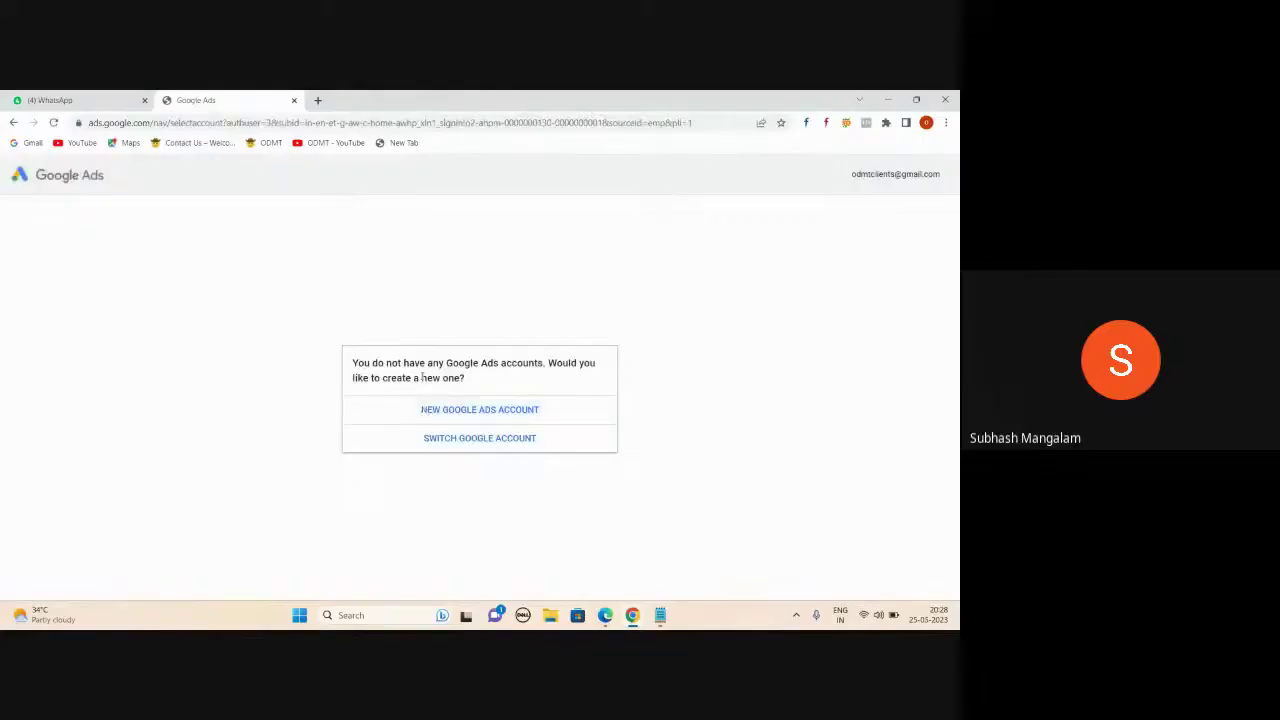
mouse_move(605, 615)
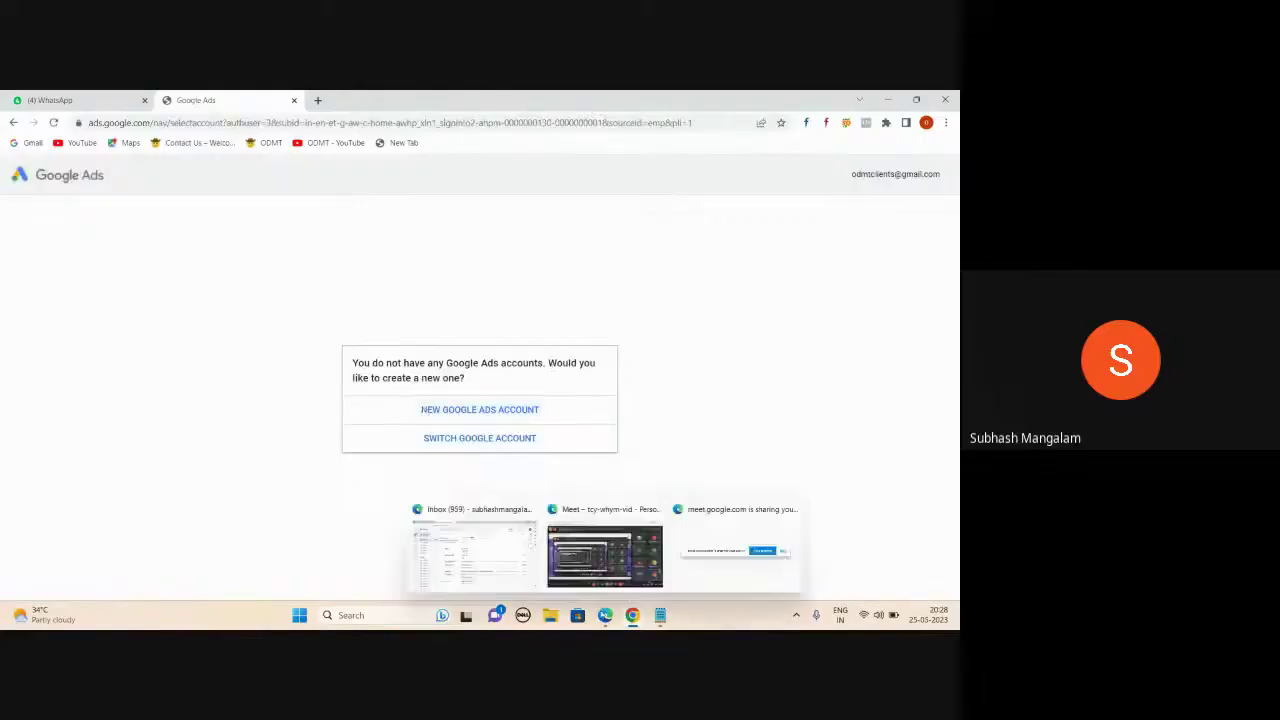
left_click(600, 560)
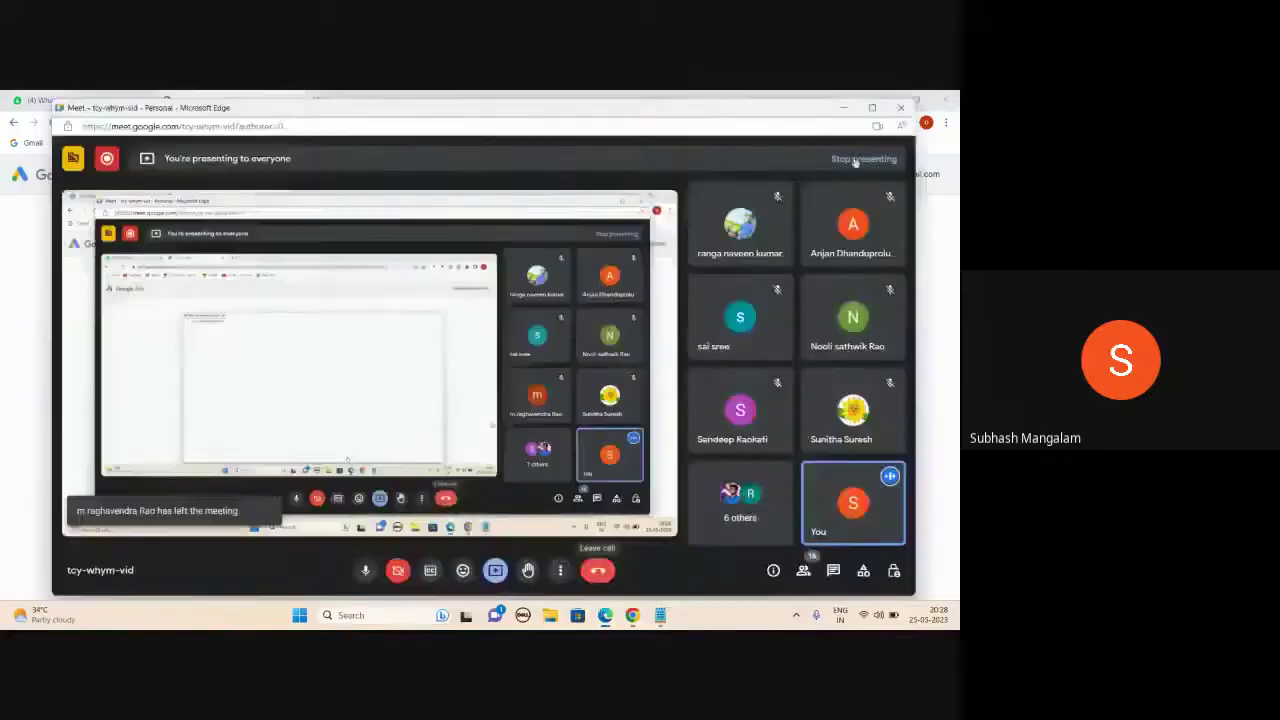
left_click(843, 109)
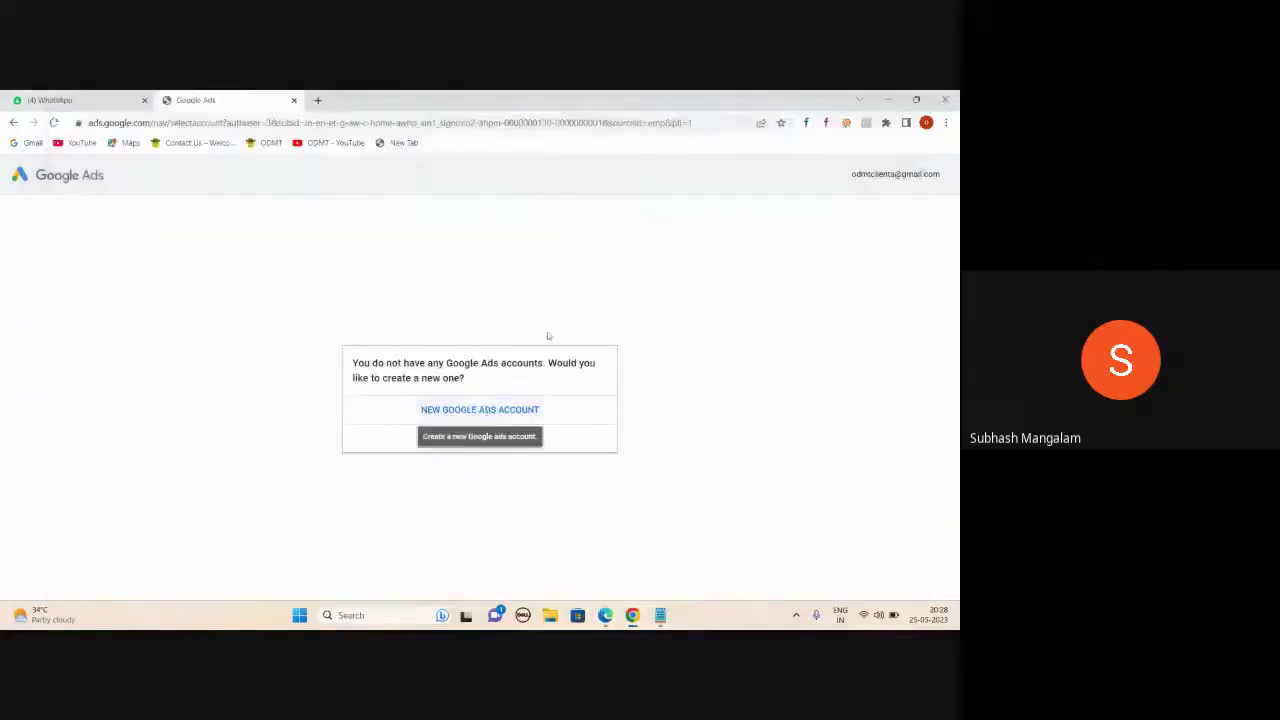
left_click(510, 419)
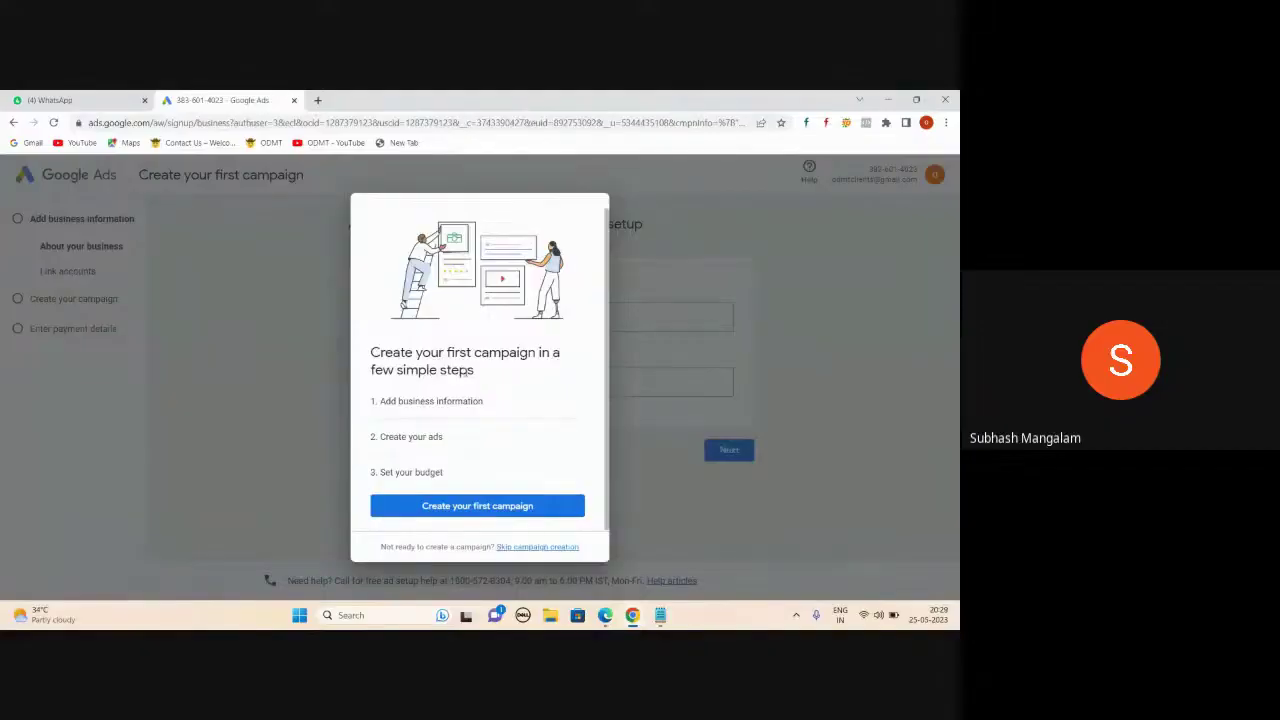
- Add a dotted separator, 'Google ads' and 'Google Ads Express : $$$ 100 ...500' to the notes
left_click(660, 615)
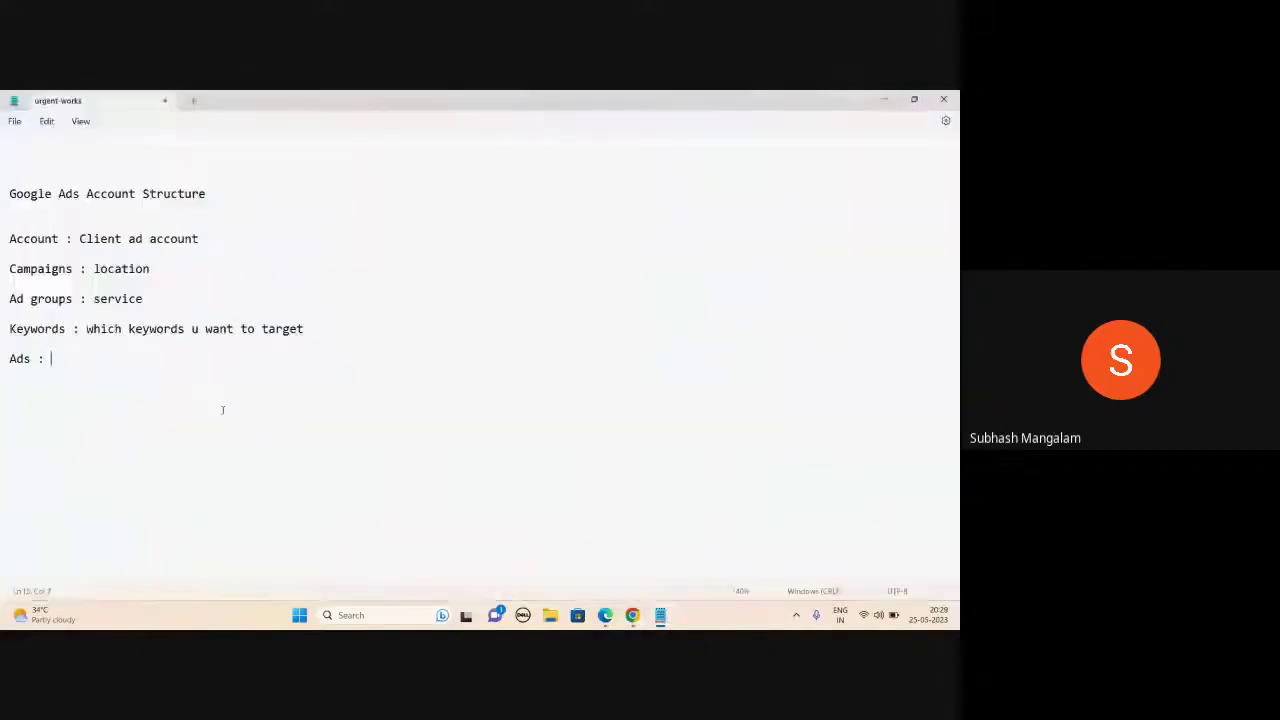
type("..................")
key("Return")
type("Googl")
type("e ads ")
type("G")
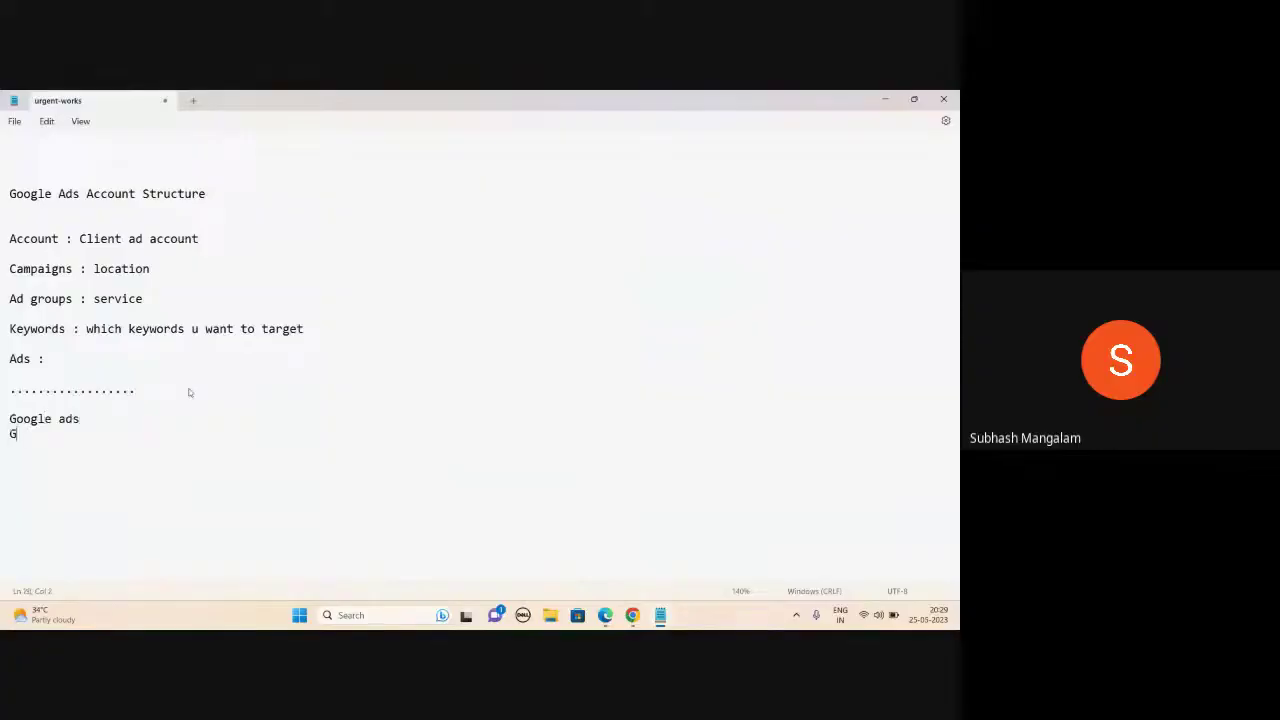
type("oogle Ads Express :")
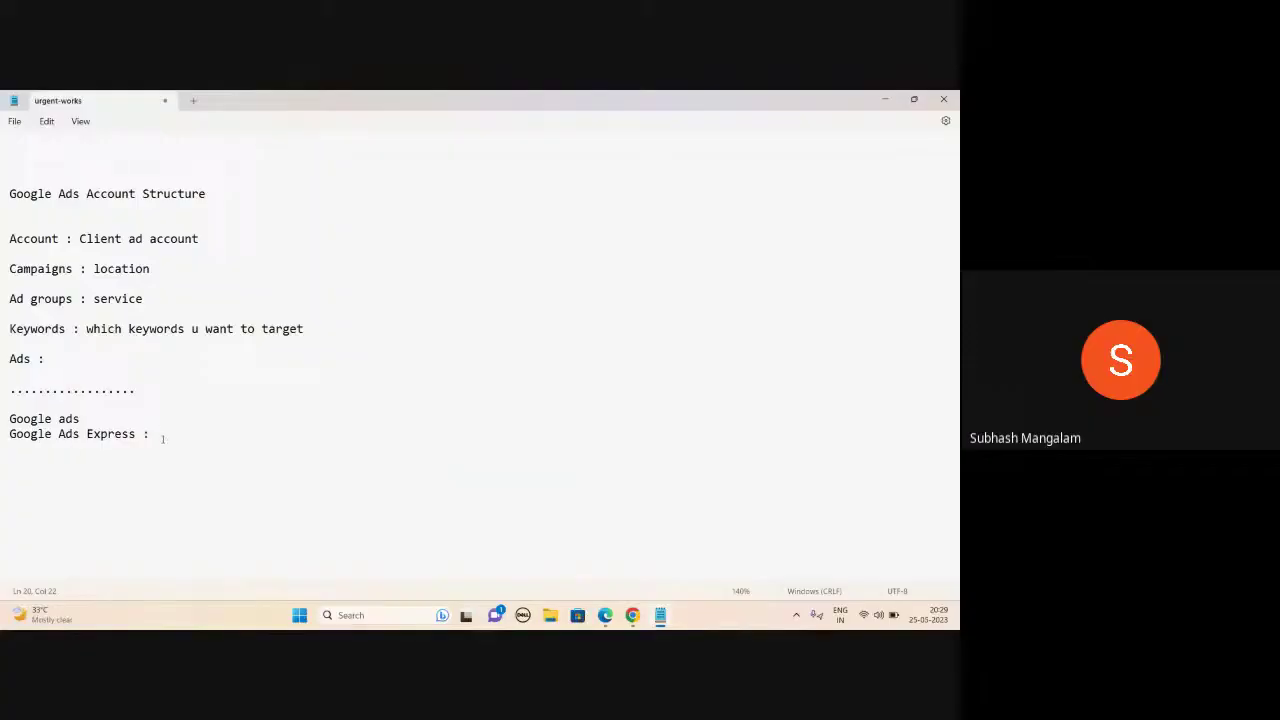
type("$$$     100 ...500")
left_click_drag(15, 443, 304, 443)
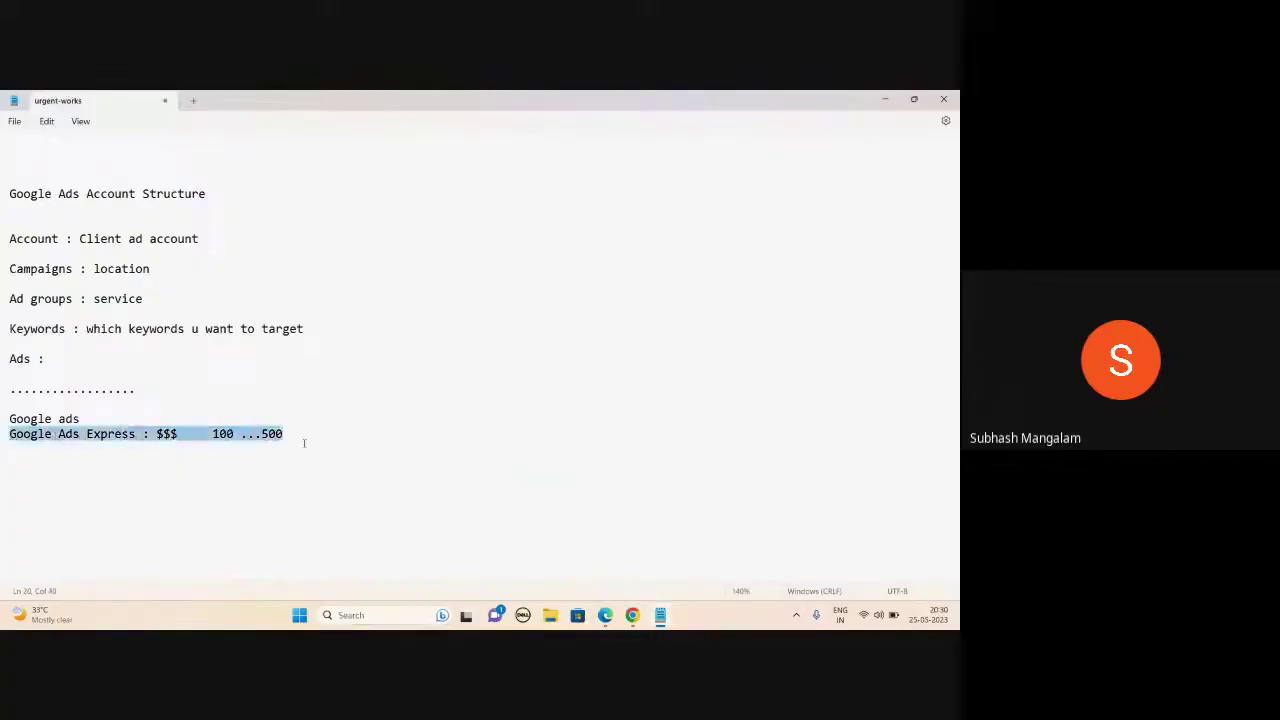
left_click(103, 413)
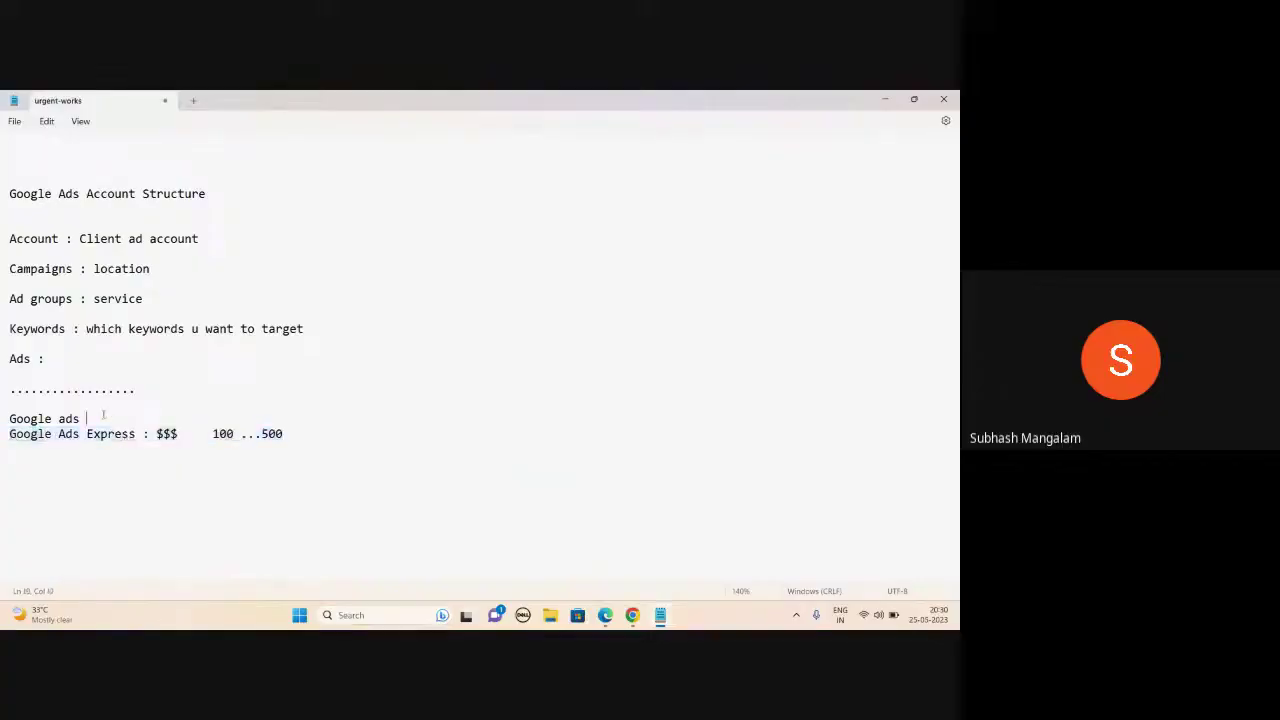
left_click(885, 99)
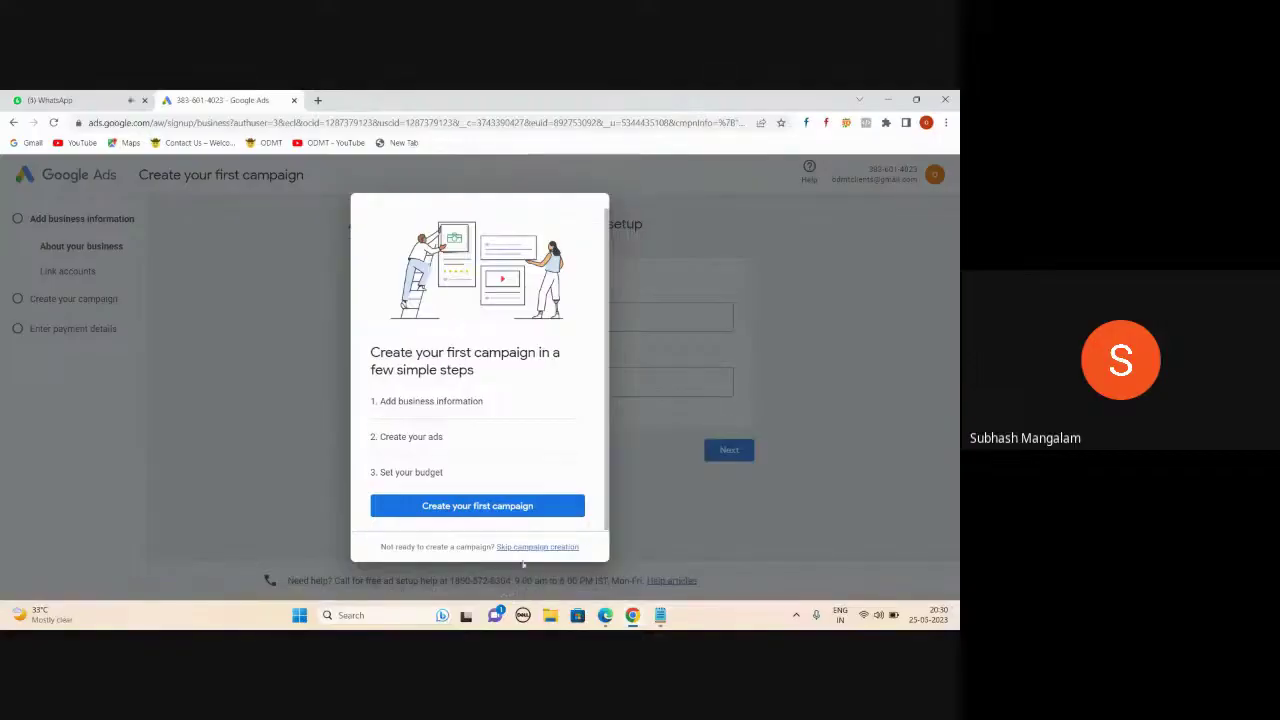
- Create the account without a campaign, using India billing and Indian Rupee, declining phone guidance
left_click(531, 548)
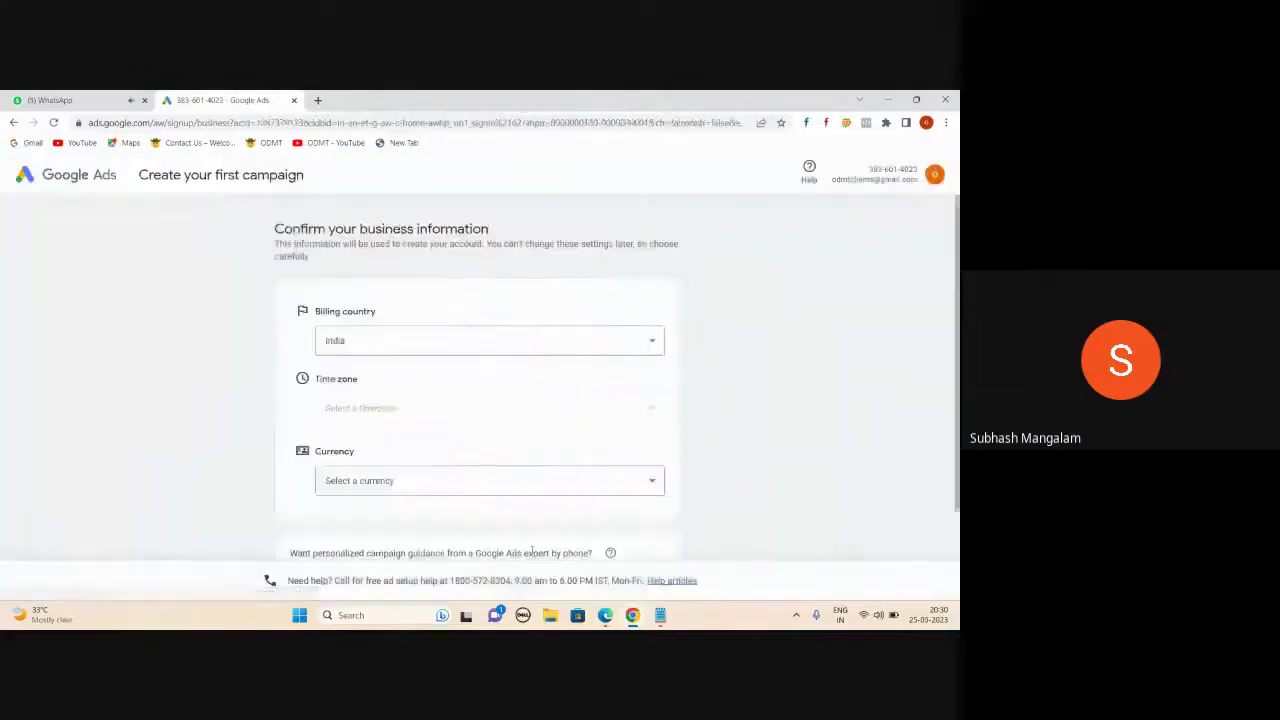
scroll(622, 446, "down", 2)
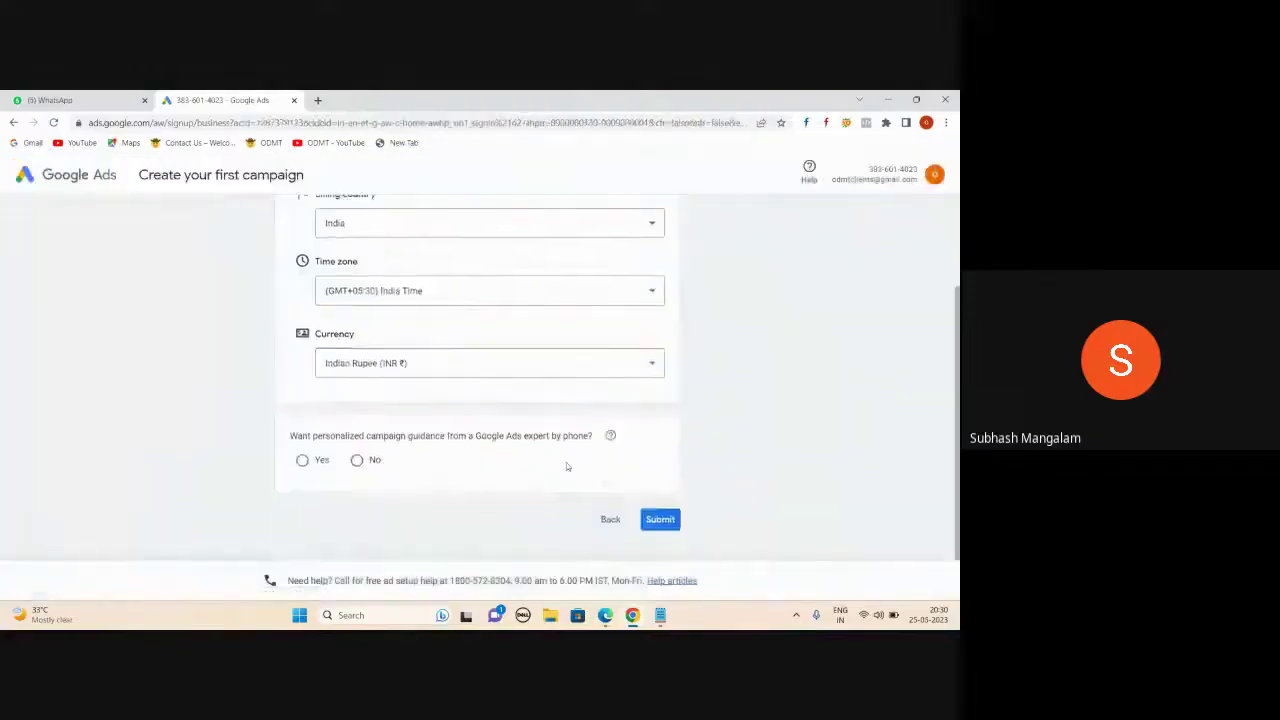
scroll(566, 466, "up", 2)
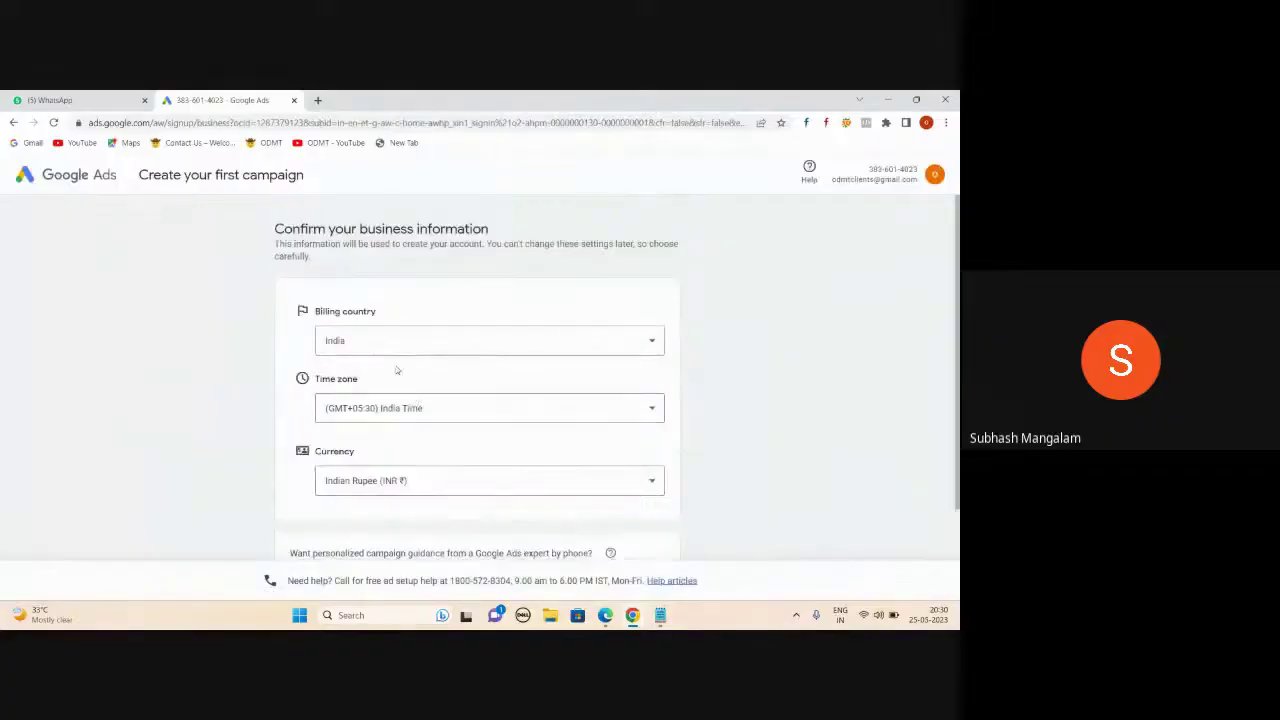
scroll(389, 369, "down", 1)
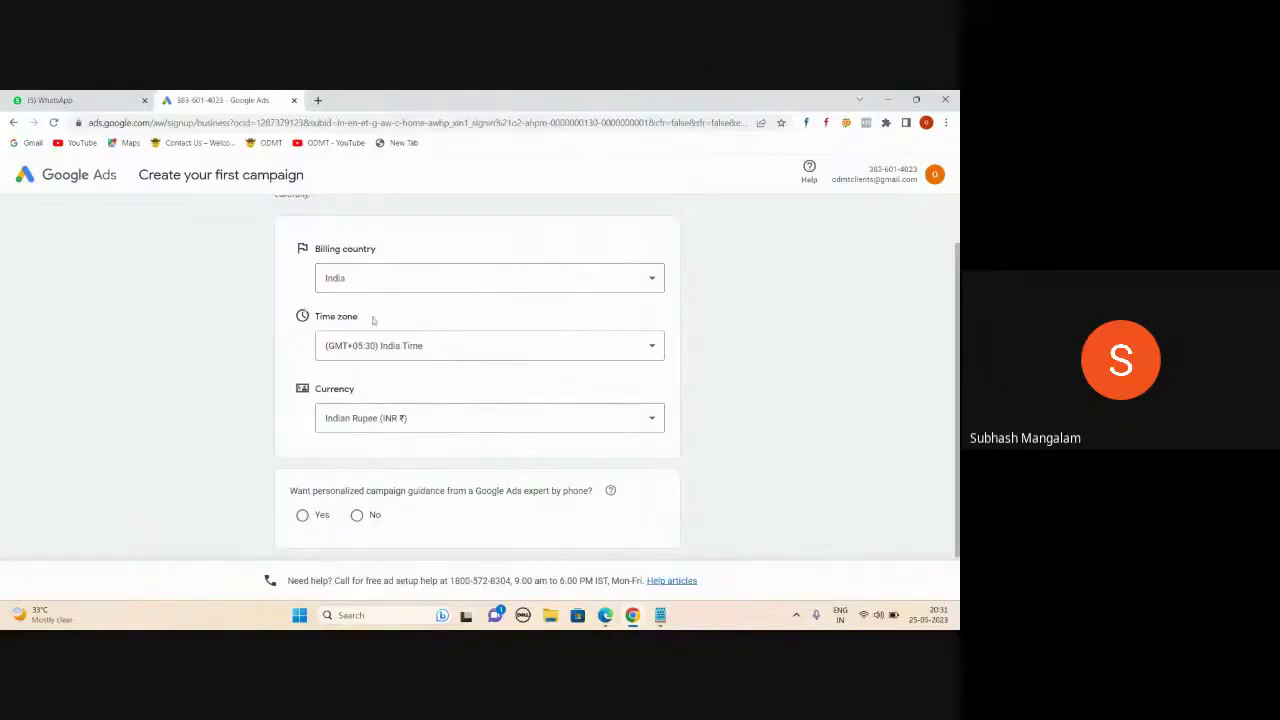
scroll(416, 408, "down", 1)
scroll(419, 408, "up", 2)
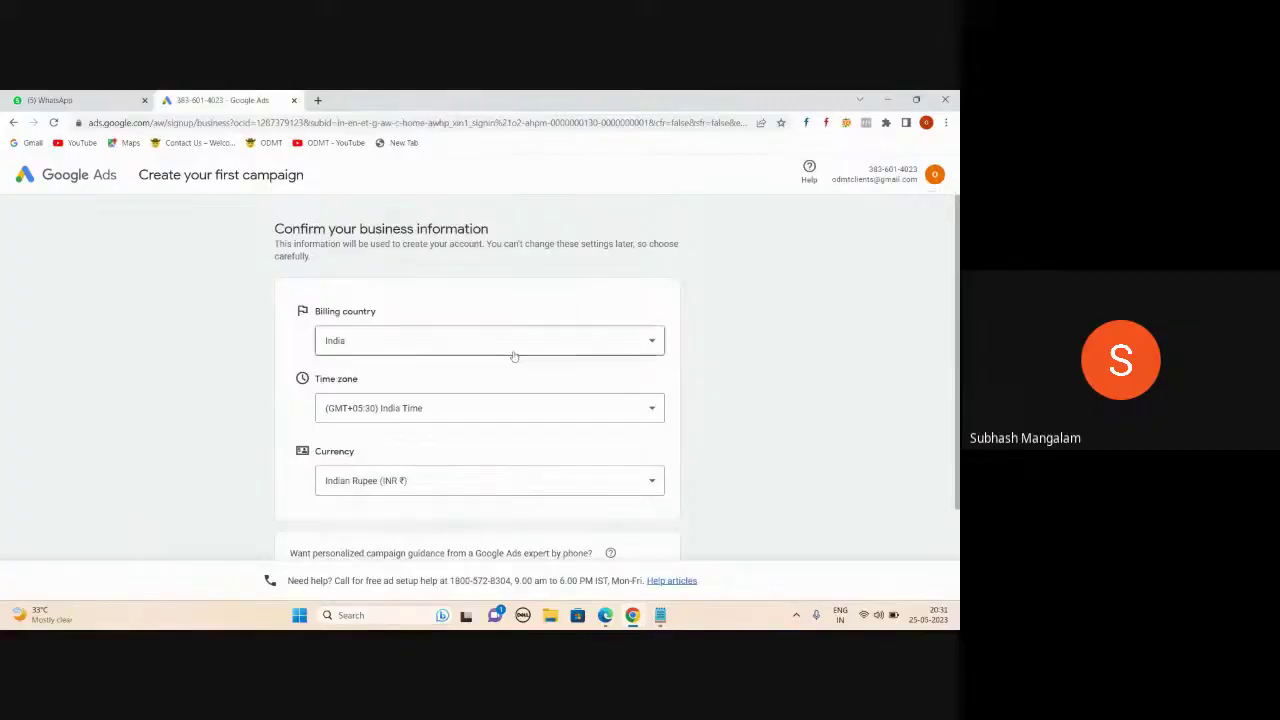
scroll(513, 356, "down", 2)
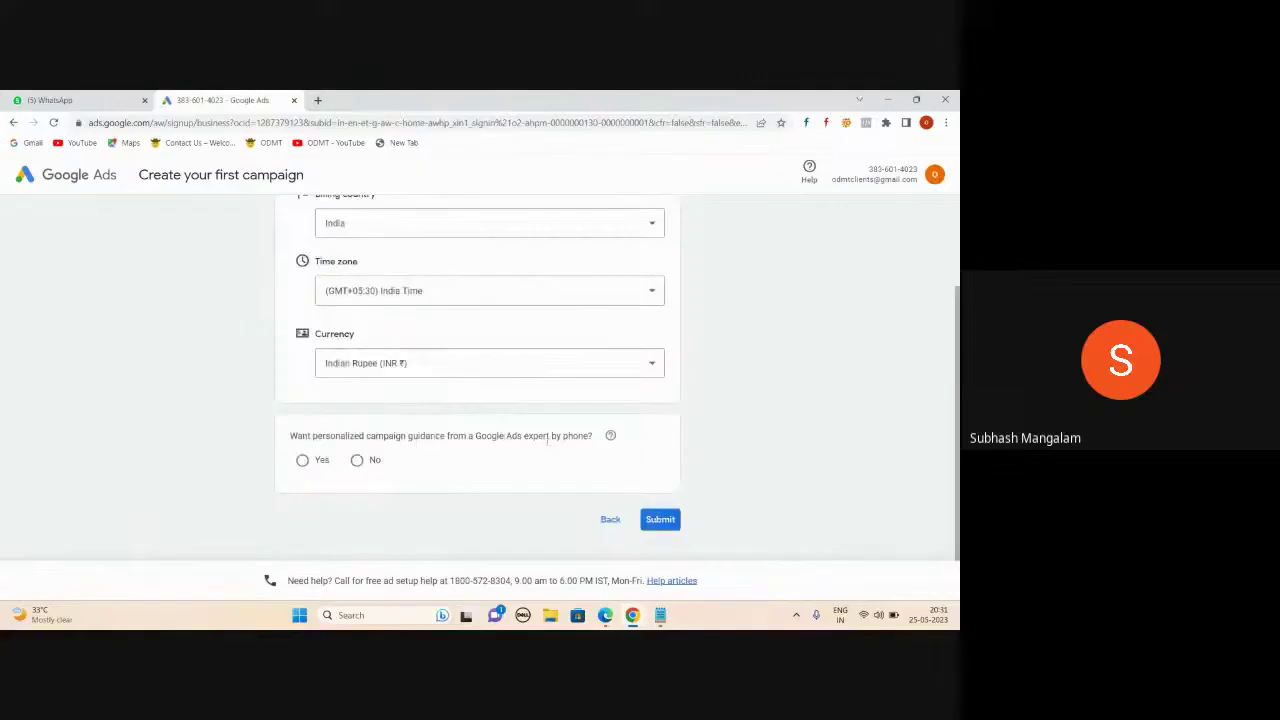
left_click(357, 460)
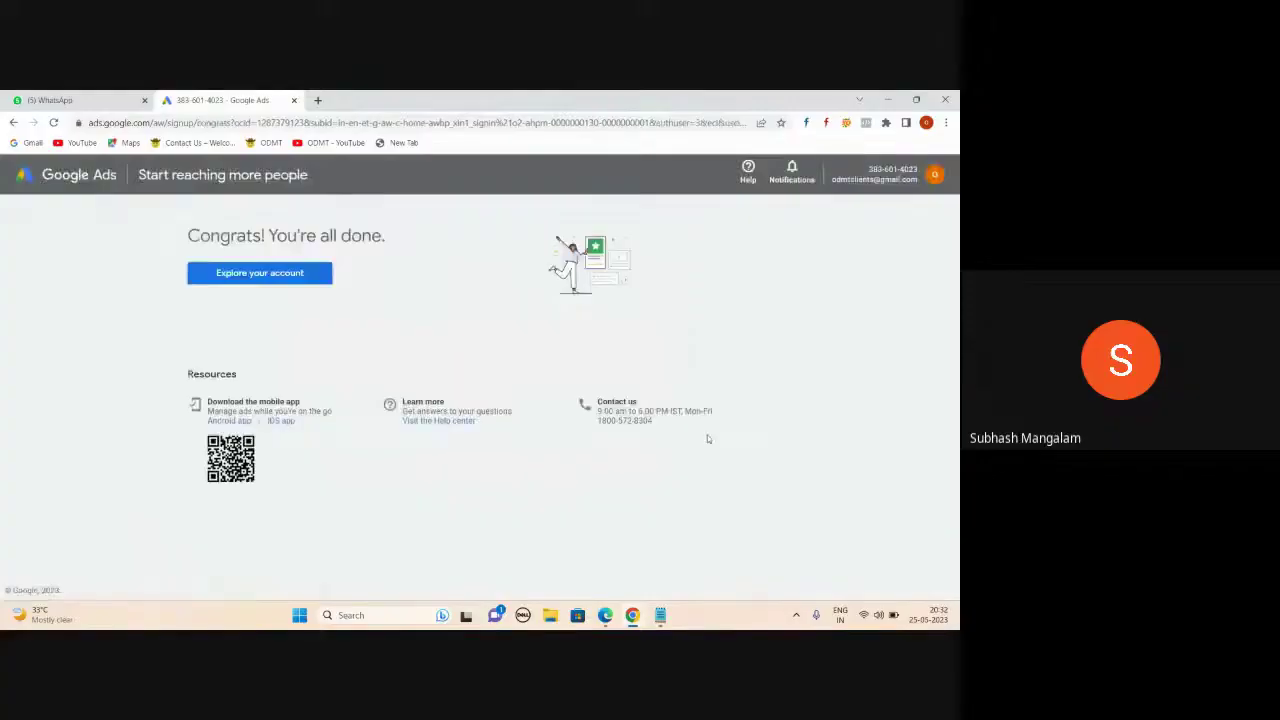
left_click(244, 285)
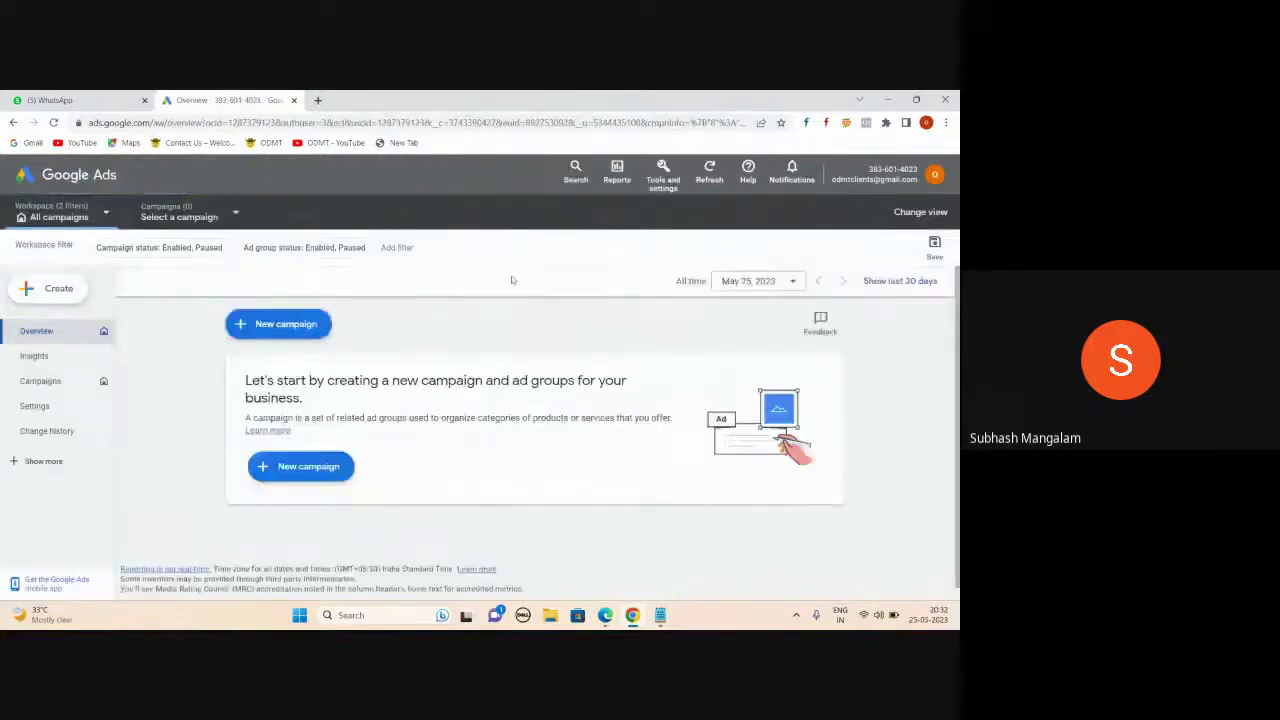
- Under the Google Ads Express line, add step 1 (log in to Gmail) and step 2 (go to google.com/ads)
left_click(660, 615)
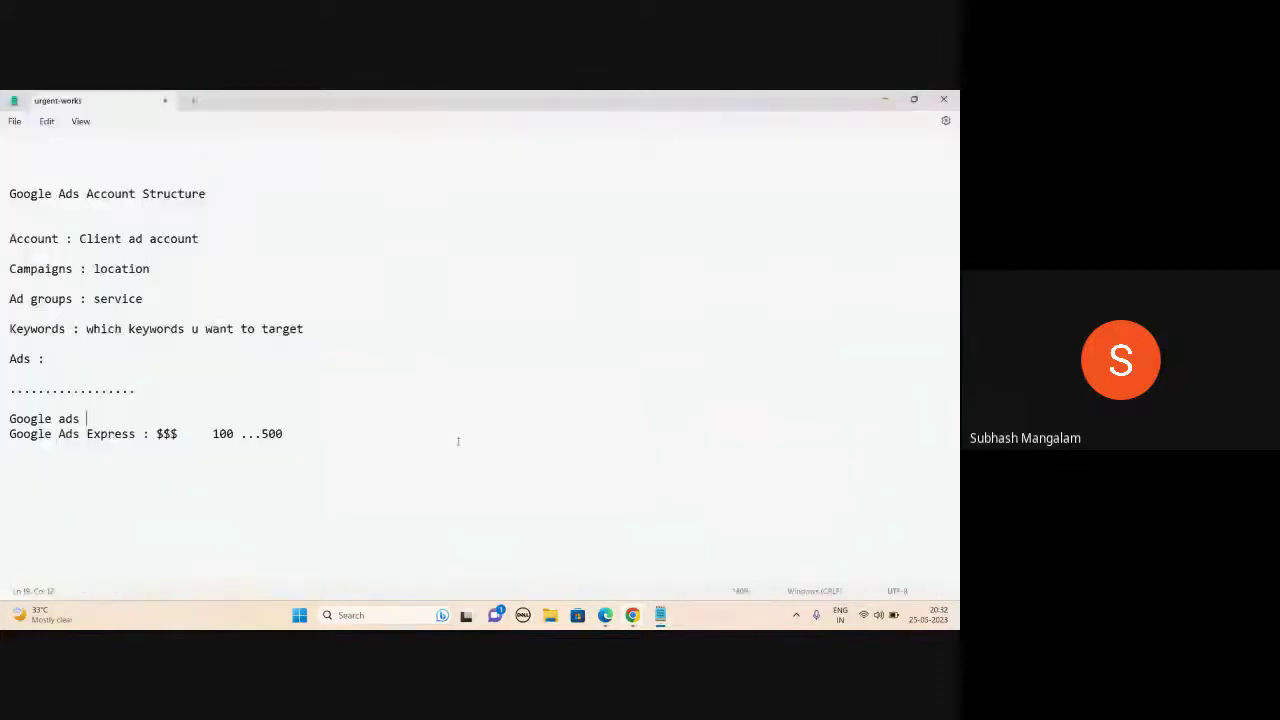
left_click(310, 440)
key("Return")
key("Return")
type("1. make sure hat")
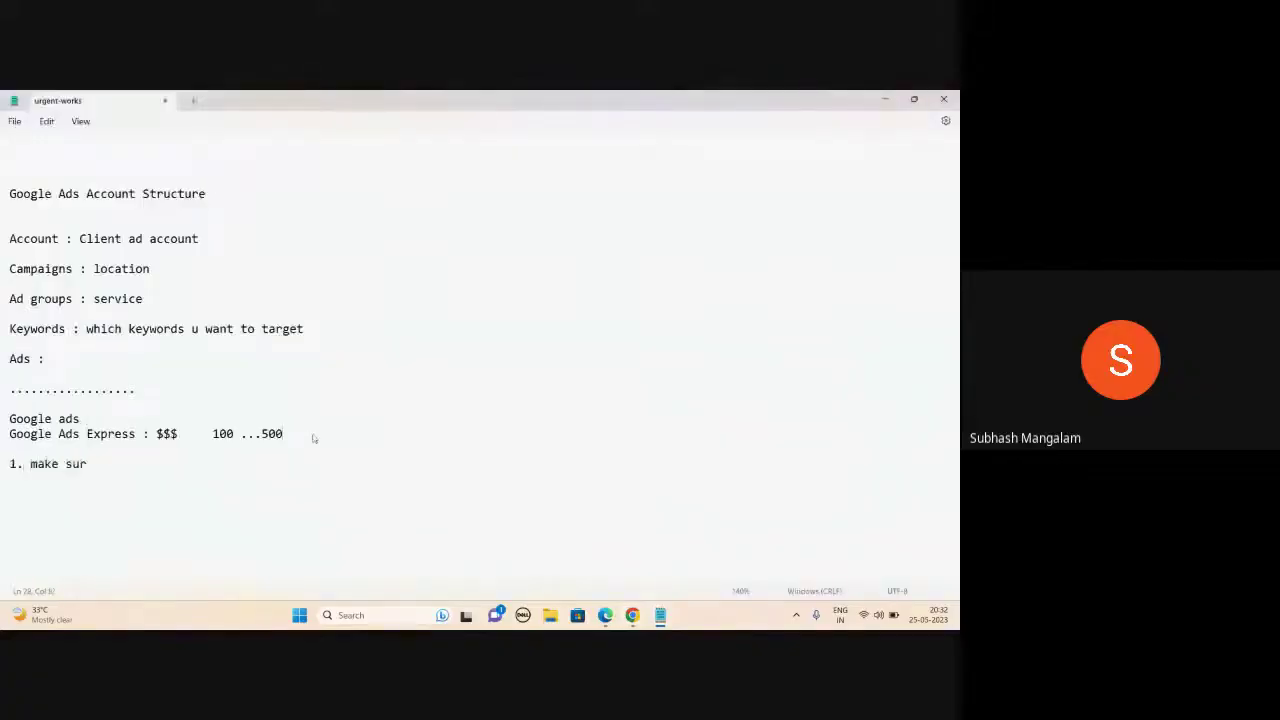
type(" u log in to gmail acc")
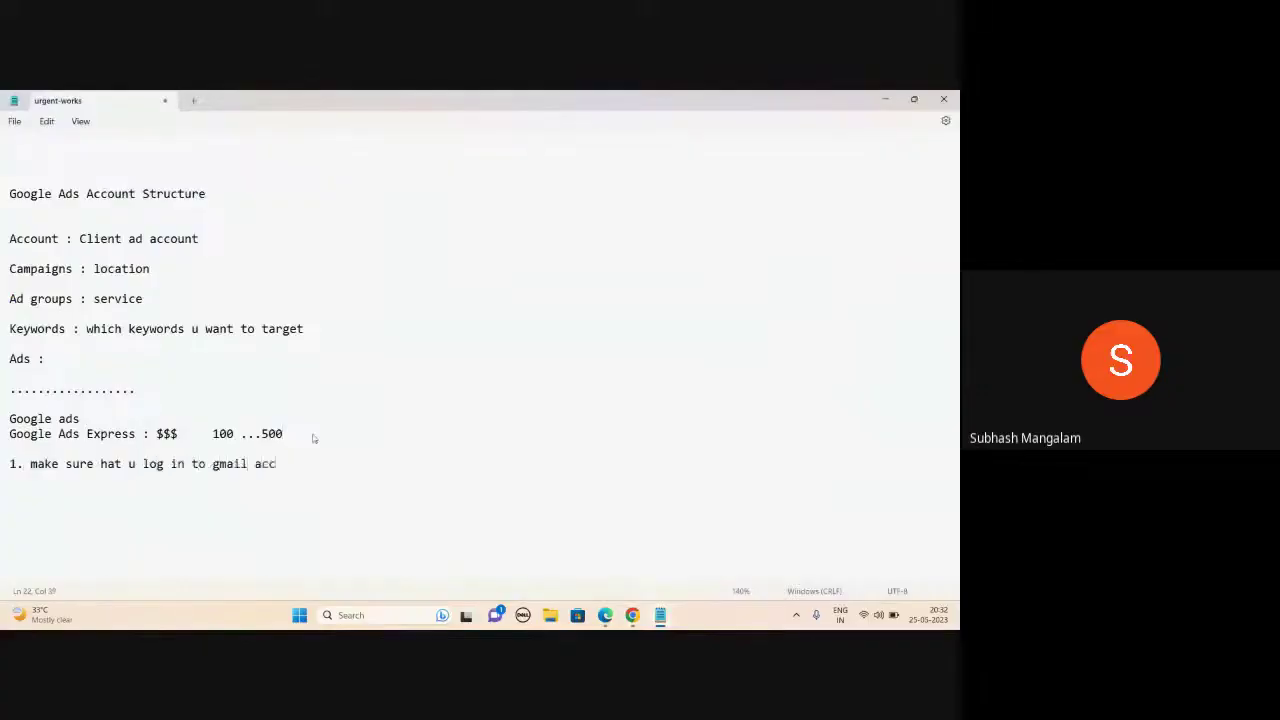
type("ount")
key("Return")
type("2. go to goog")
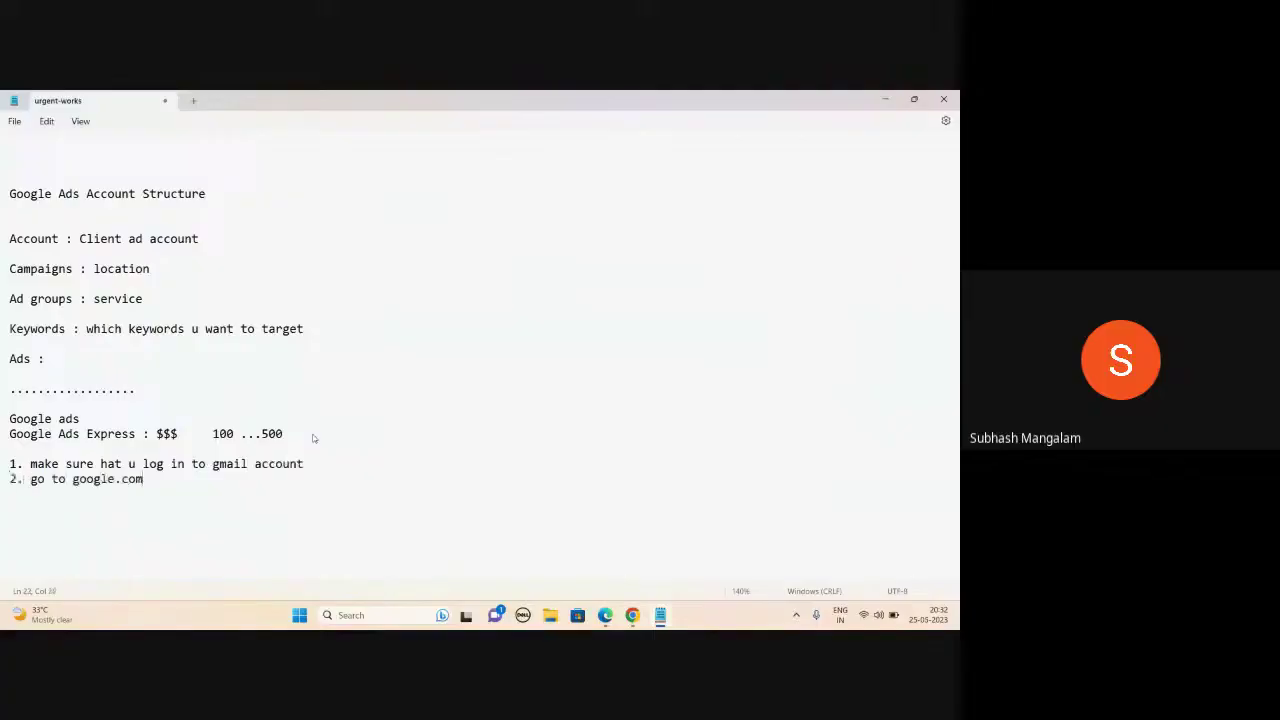
type("/ads and log in with gma")
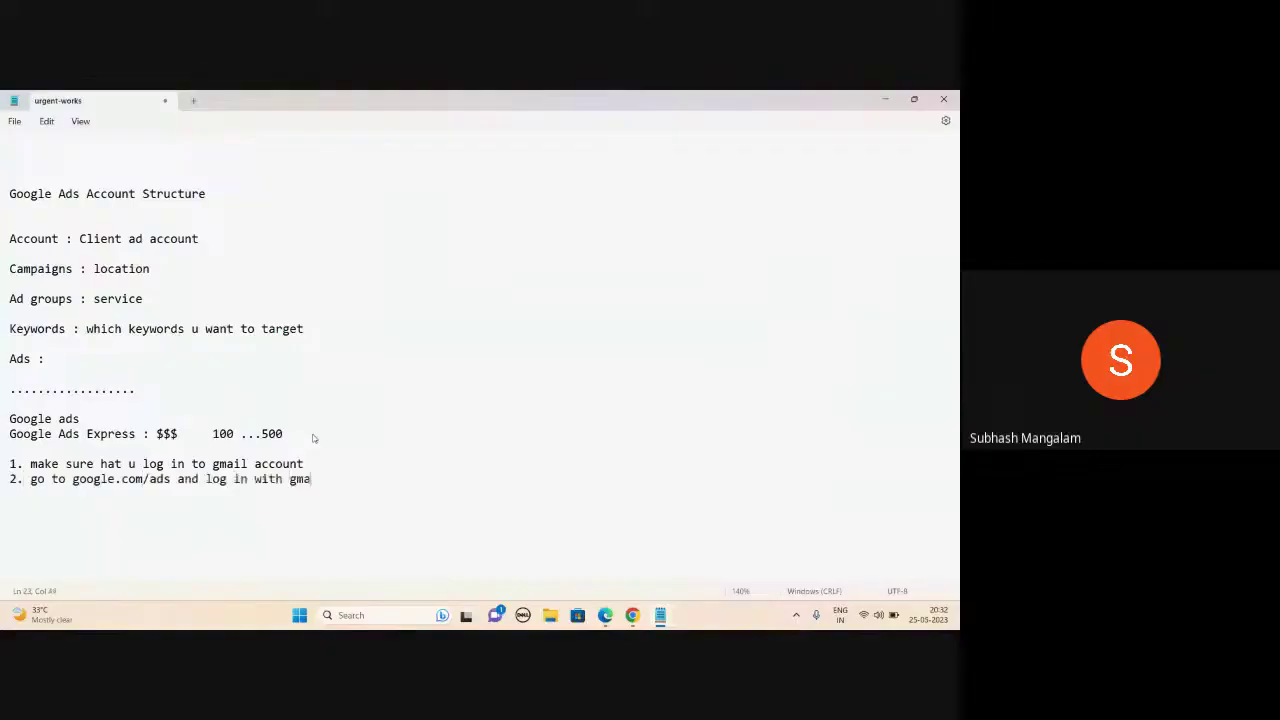
type("il")
- Add step 3 (first time, it will ask to create an account) and step 4 (find the skip option)
key("Return")
type("3. If you are doing for the fir")
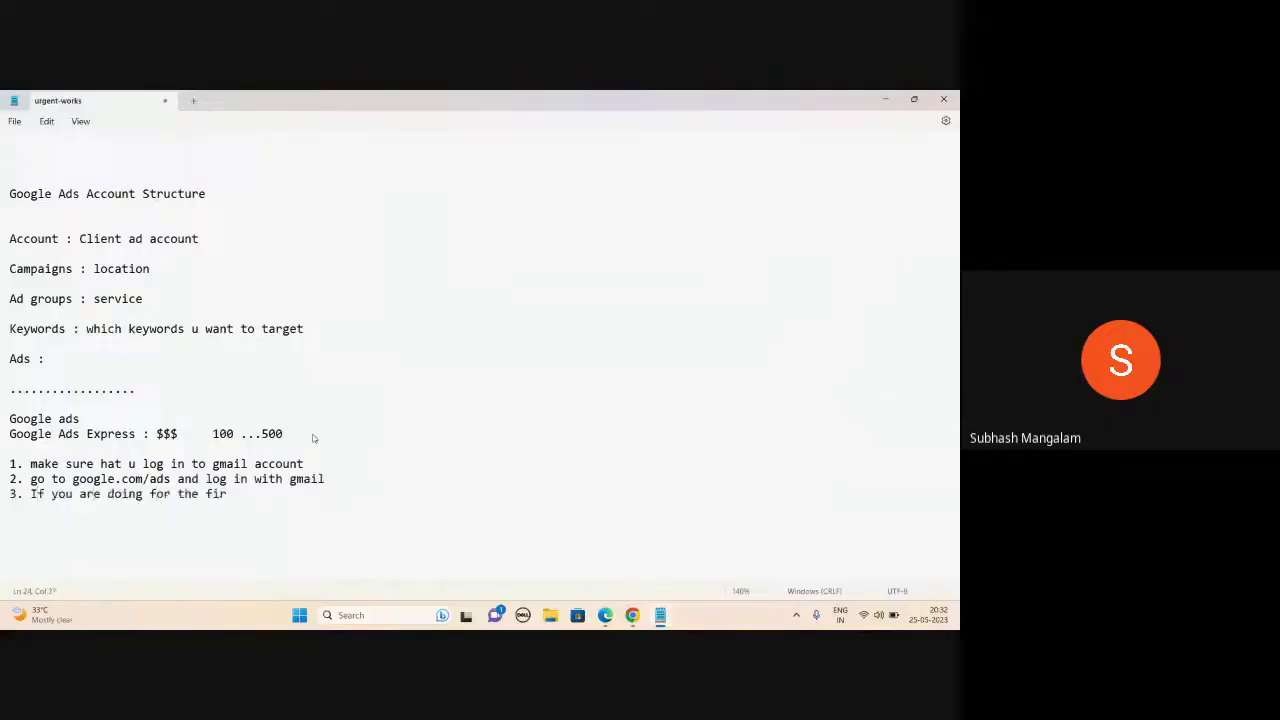
type("st time, it will ask u cre")
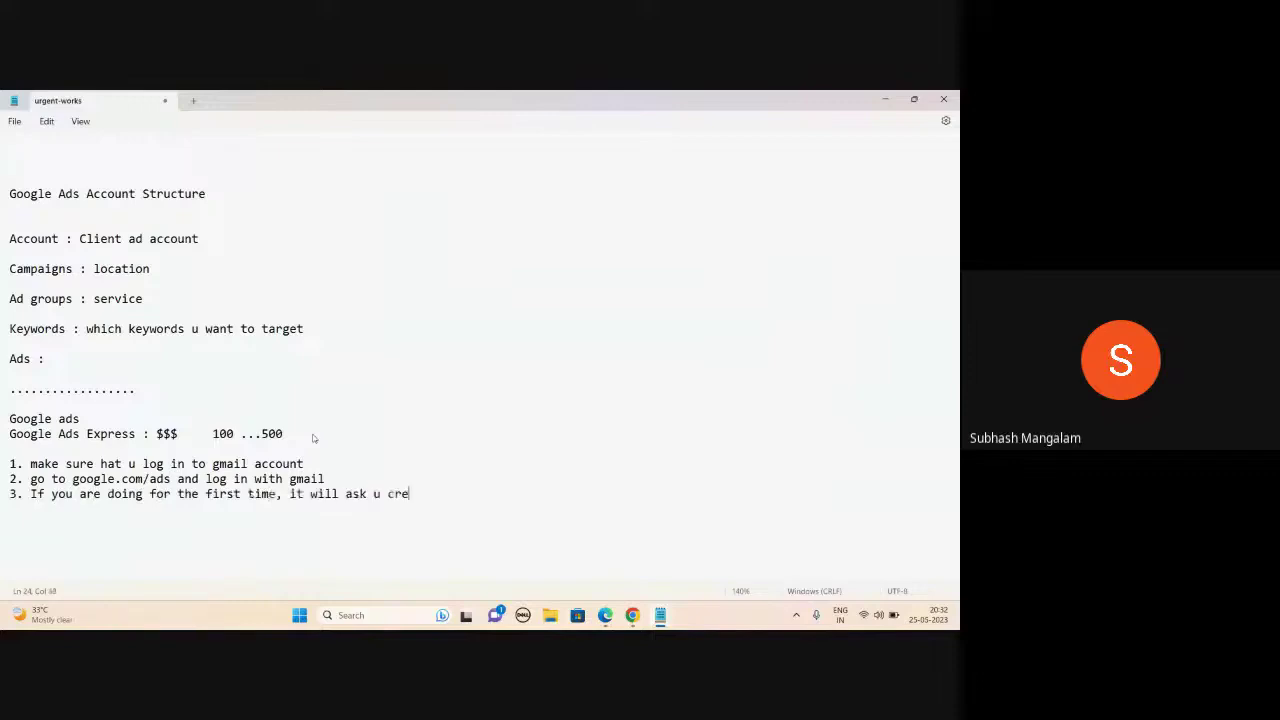
type("ate account")
key("alt+Tab")
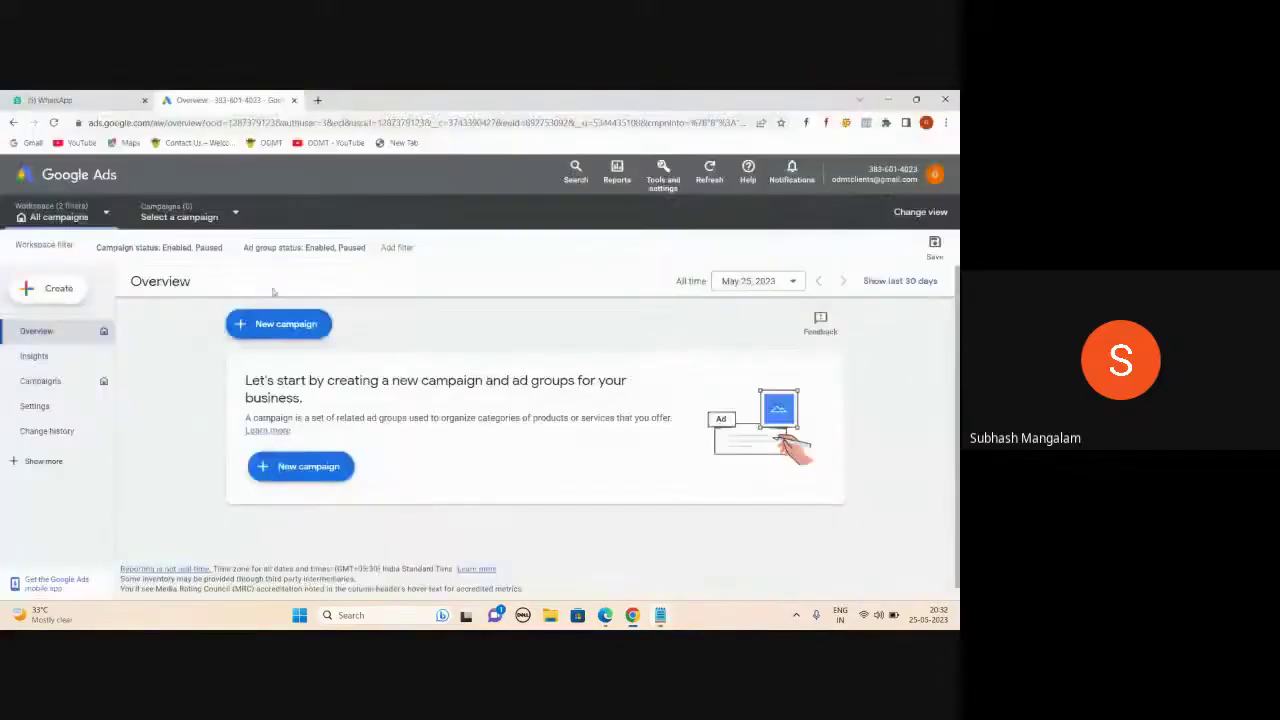
key("alt+Tab")
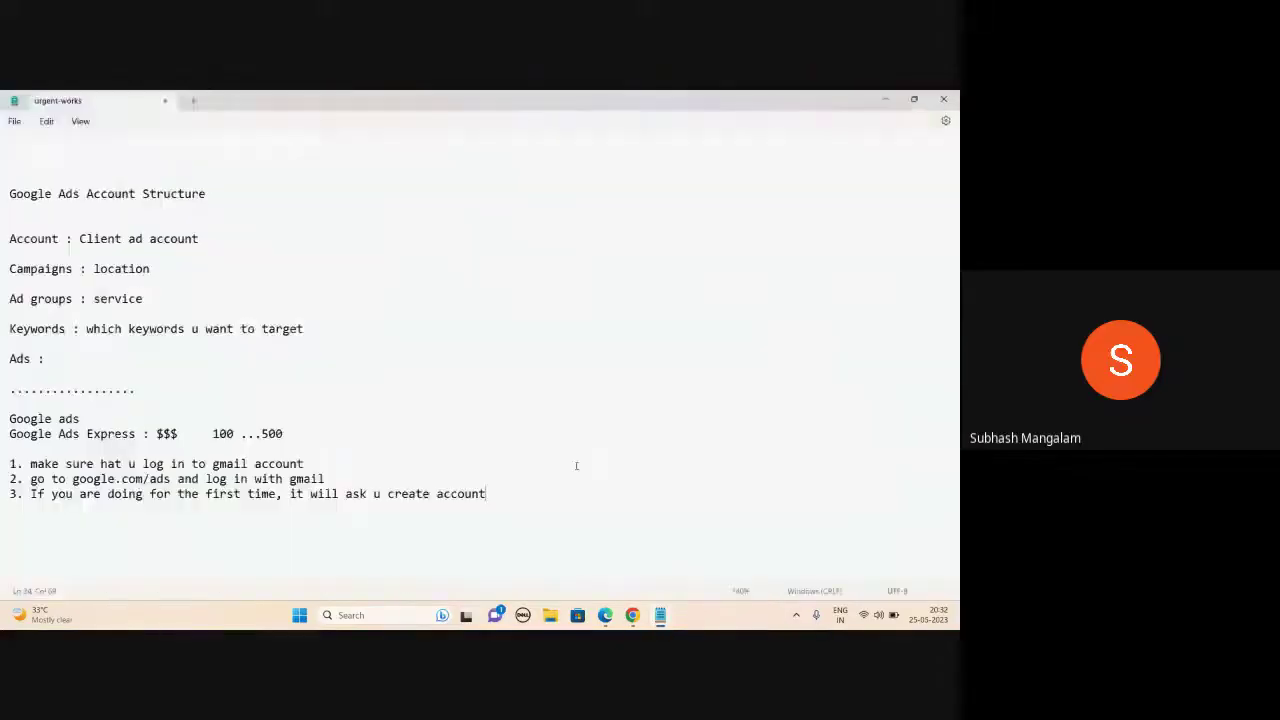
key("Return")
type("4. Try to find option to sk")
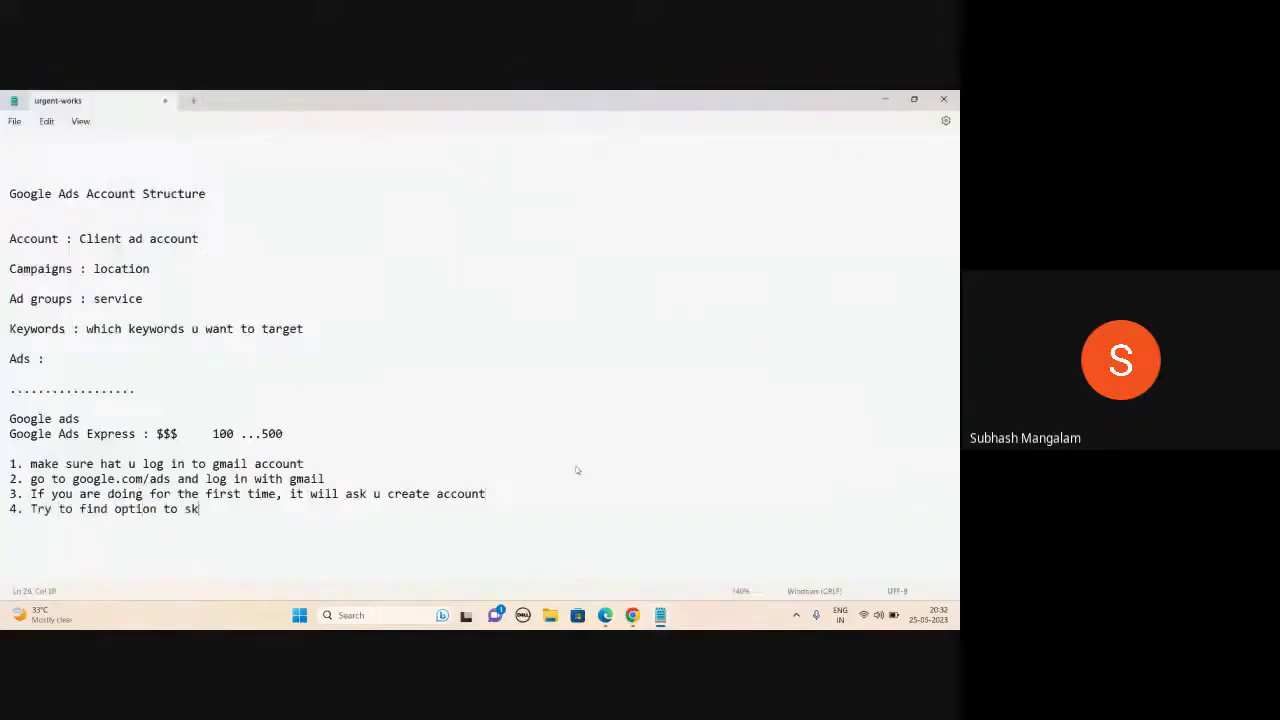
type("ip")
key("alt+Tab")
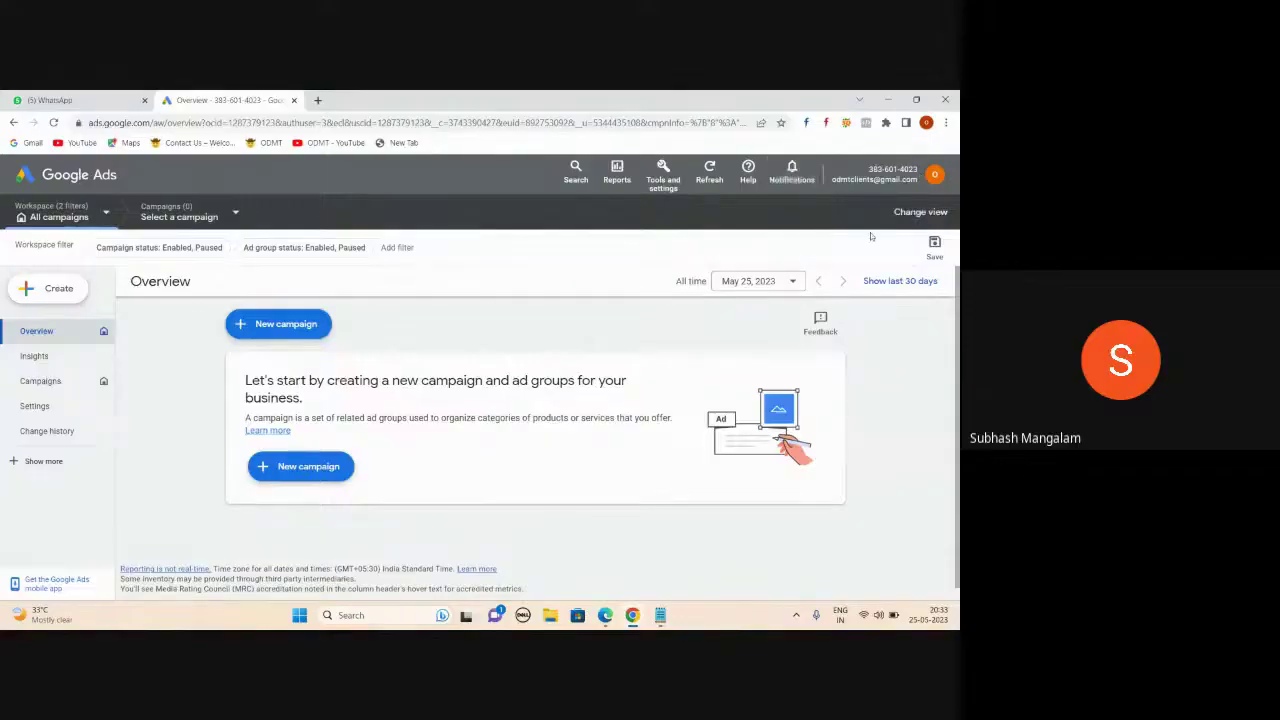
- Collapse the dark campaigns side panel and cancel the Save workspace dialog
left_click(938, 181)
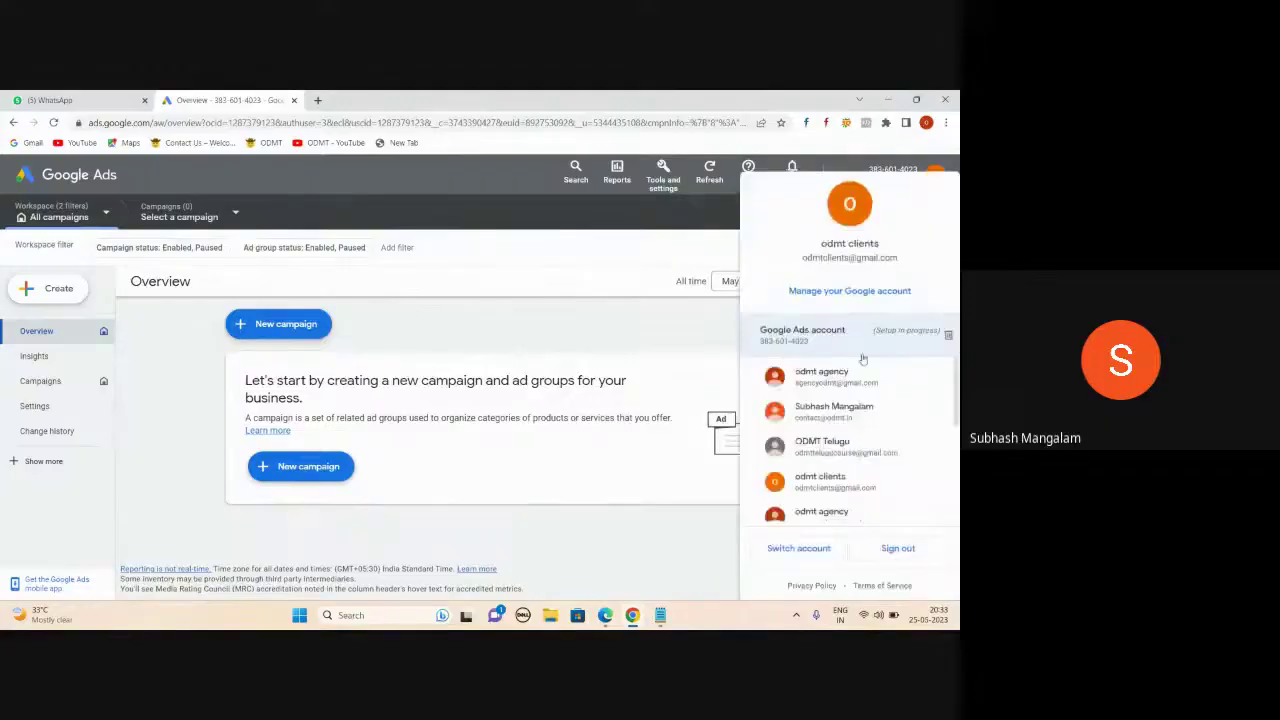
left_click(603, 308)
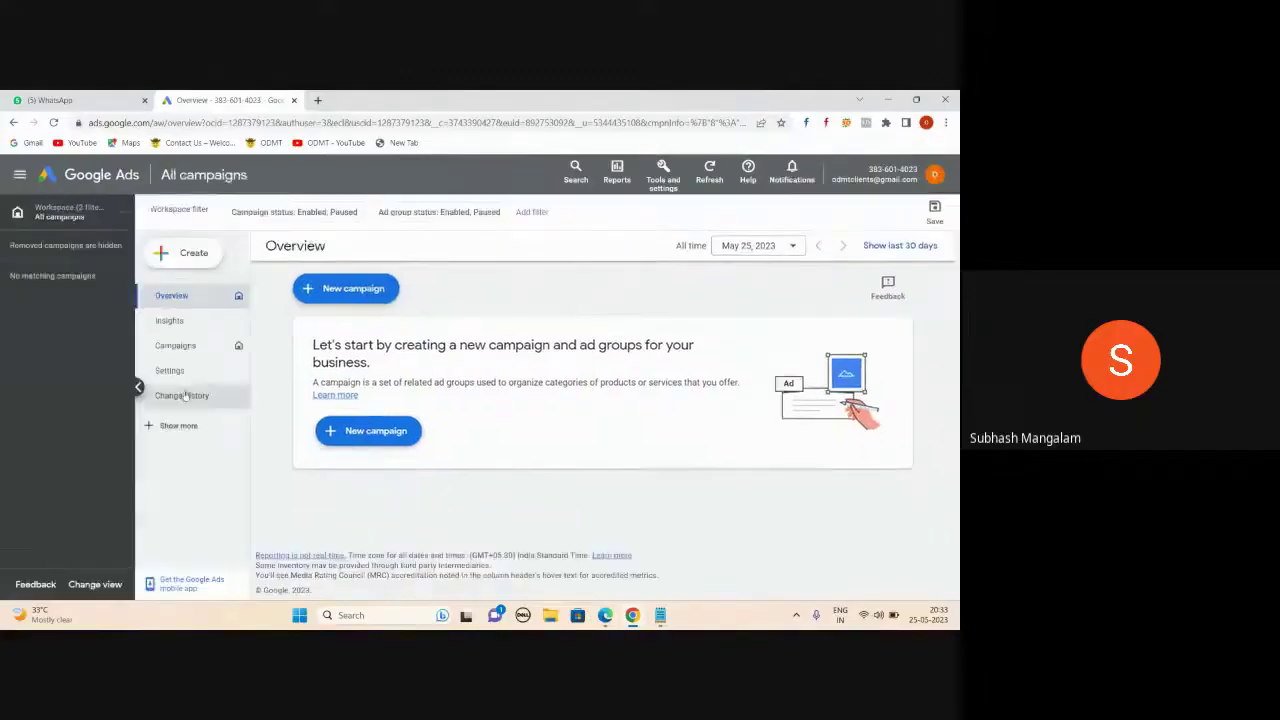
left_click(138, 386)
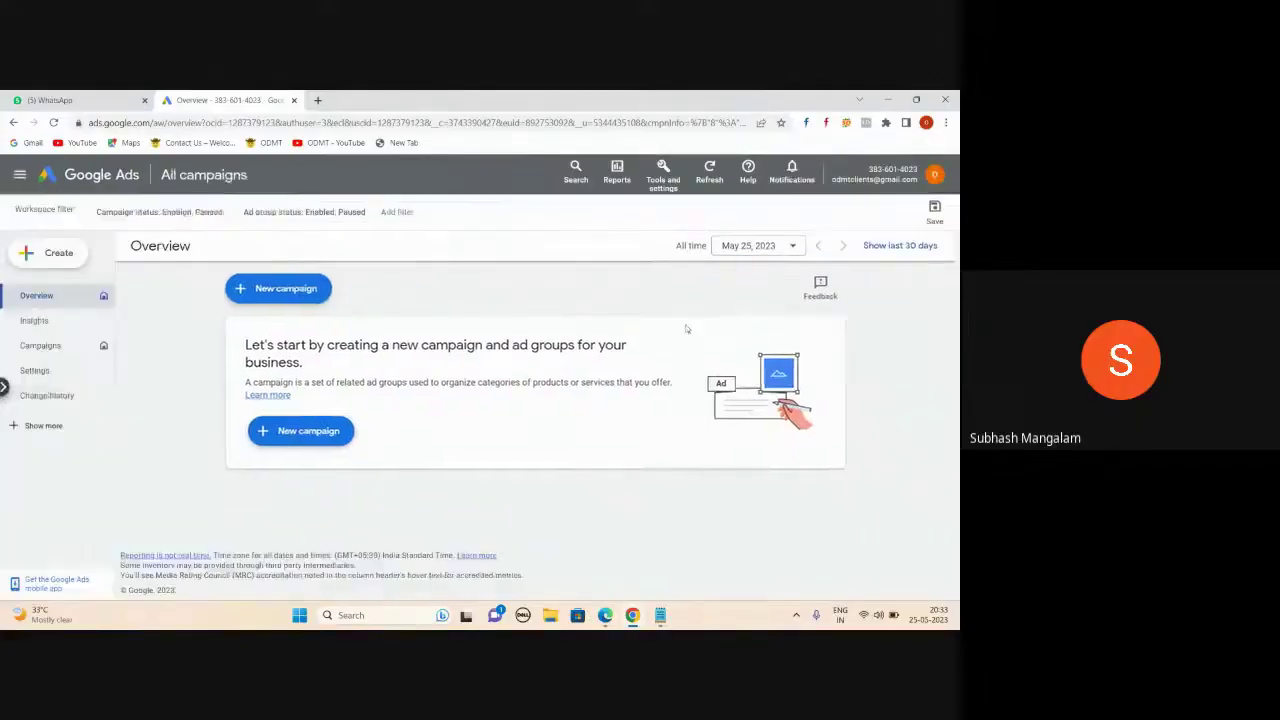
left_click(934, 210)
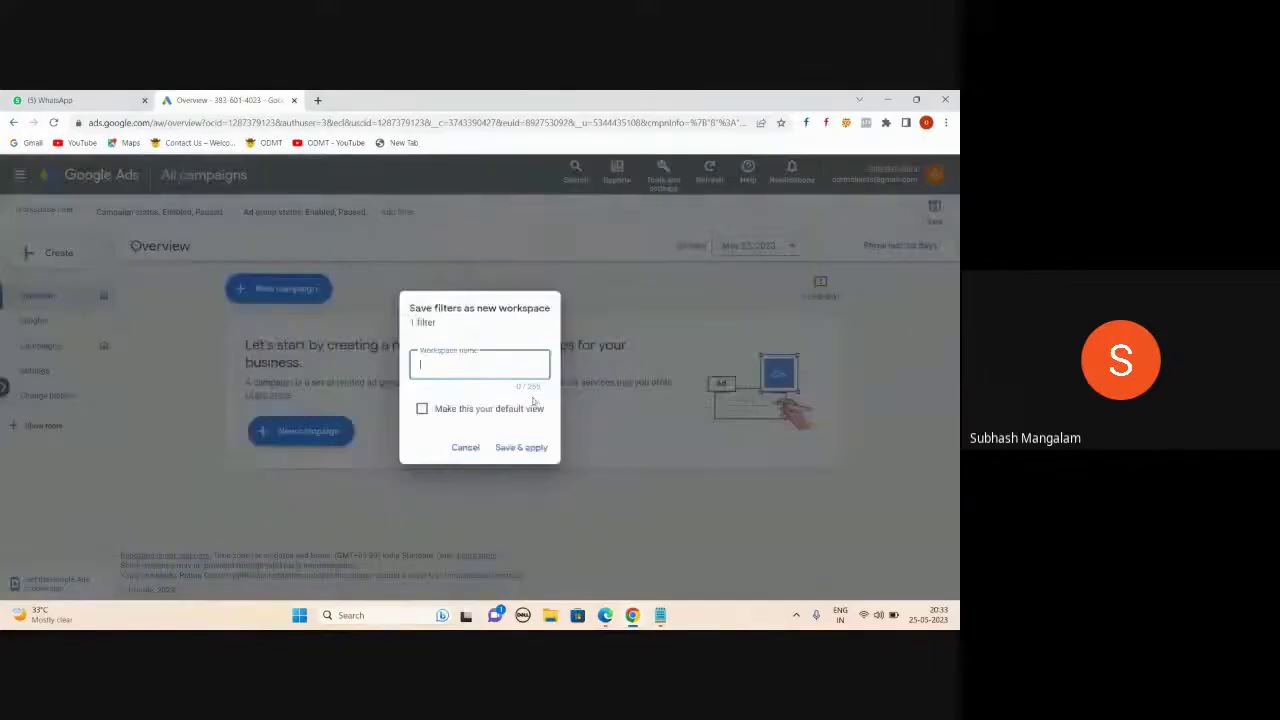
left_click(478, 446)
- Look through the Google account panel again, then start a new browser tab
left_click(934, 174)
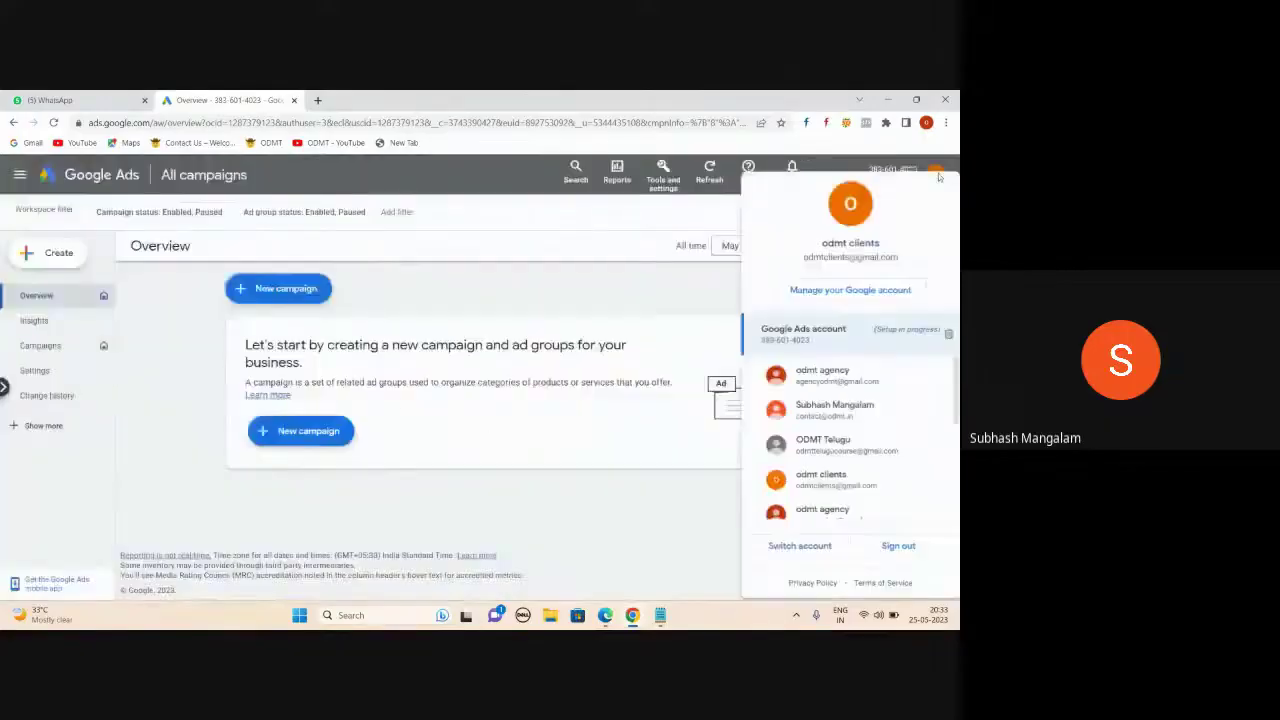
scroll(845, 404, "down", 2)
scroll(845, 404, "down", 2)
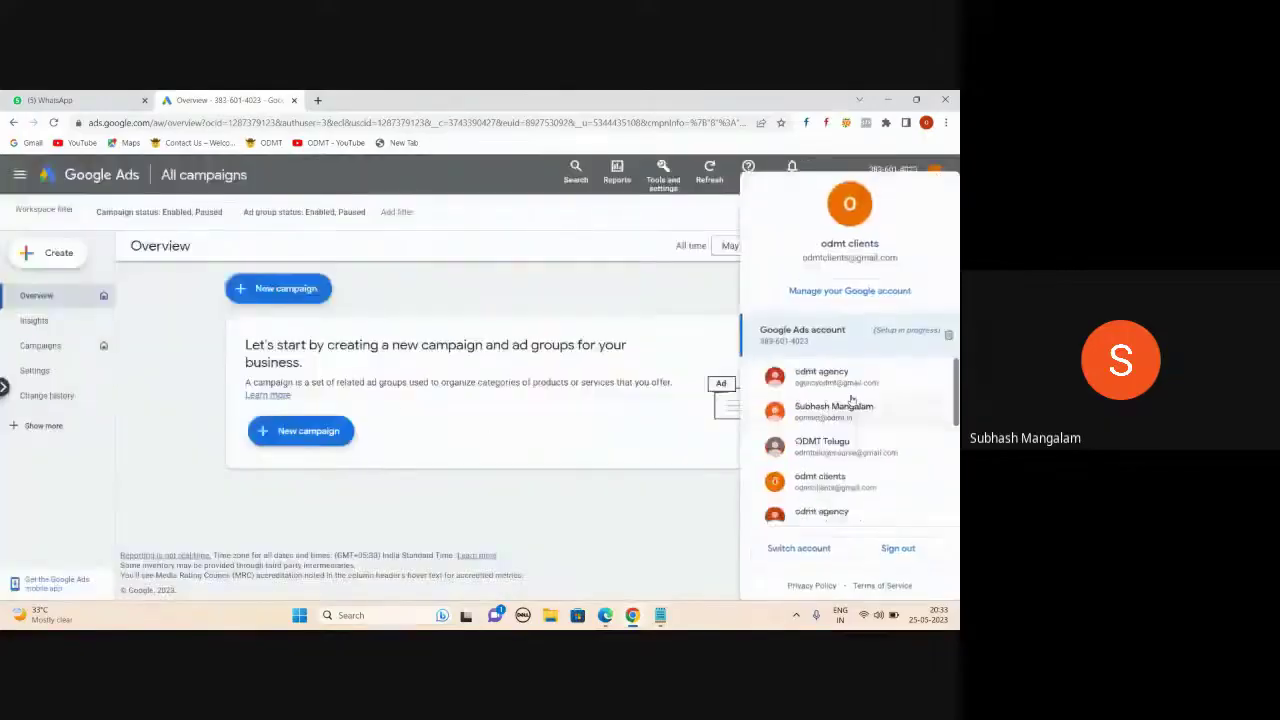
key("Escape")
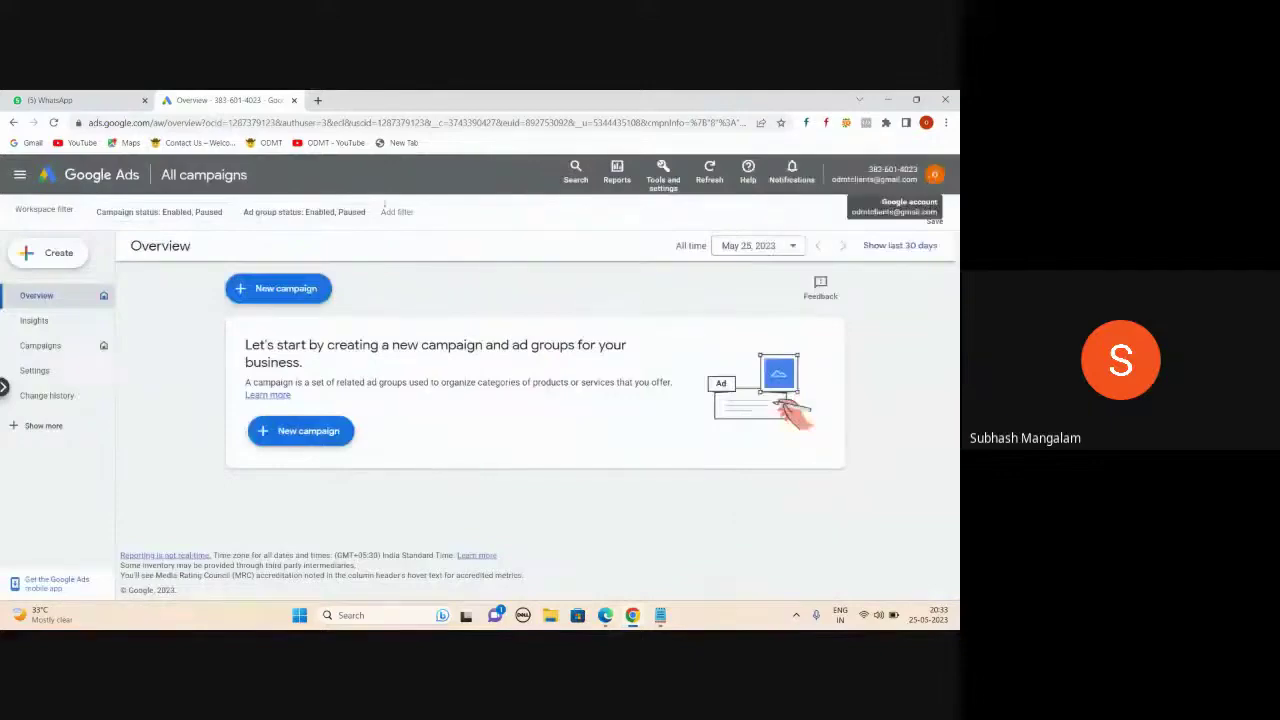
left_click(318, 100)
- Load the Google Ads home page in the new tab and sign in
type("goo")
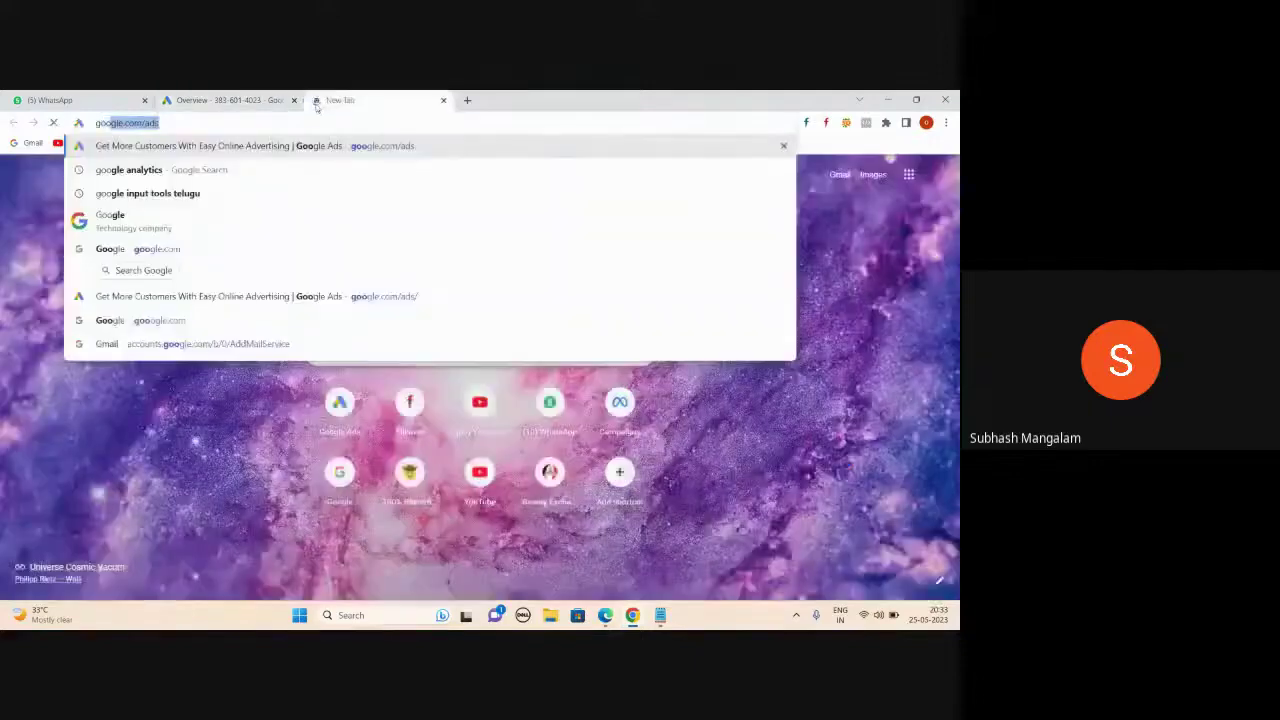
key("Return")
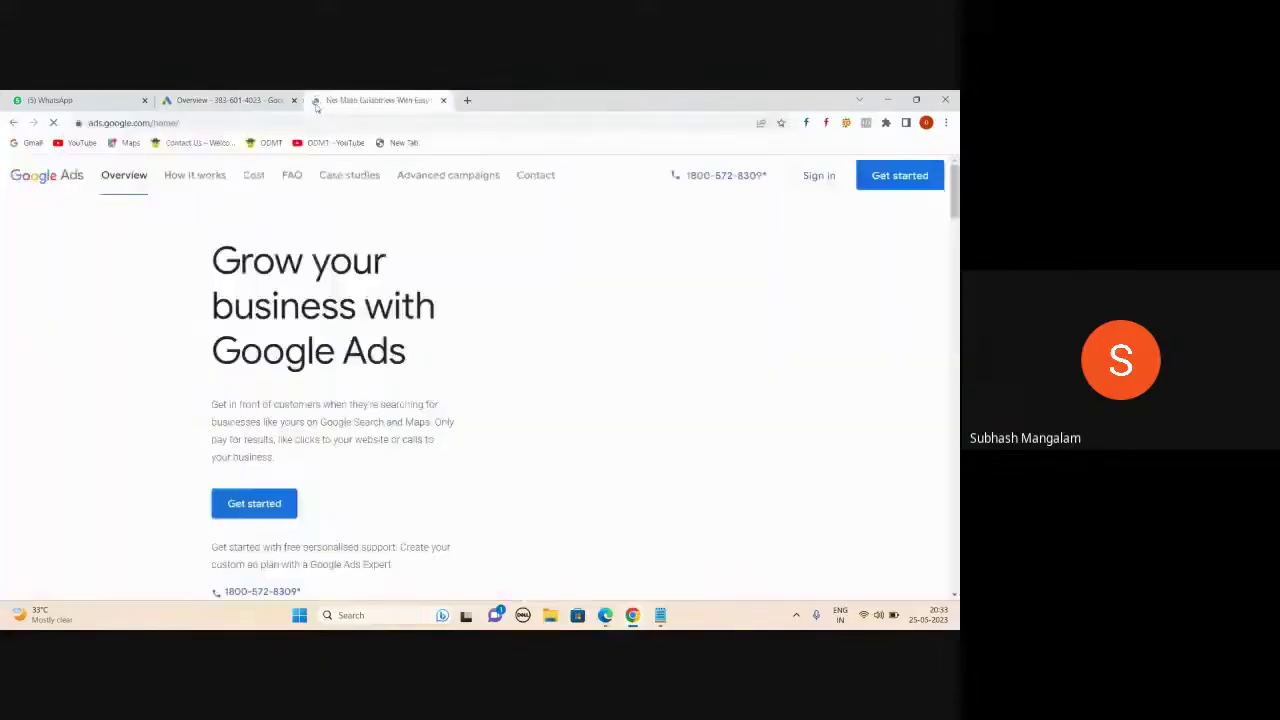
left_click(230, 100)
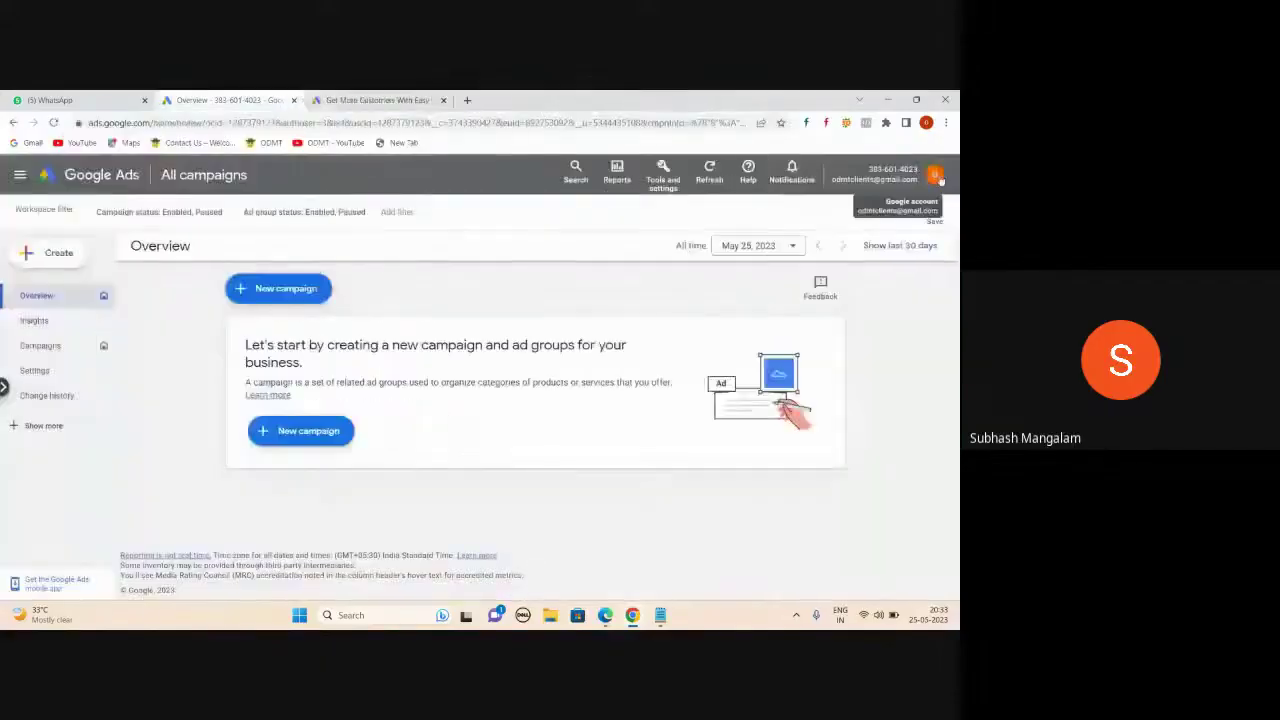
left_click(370, 100)
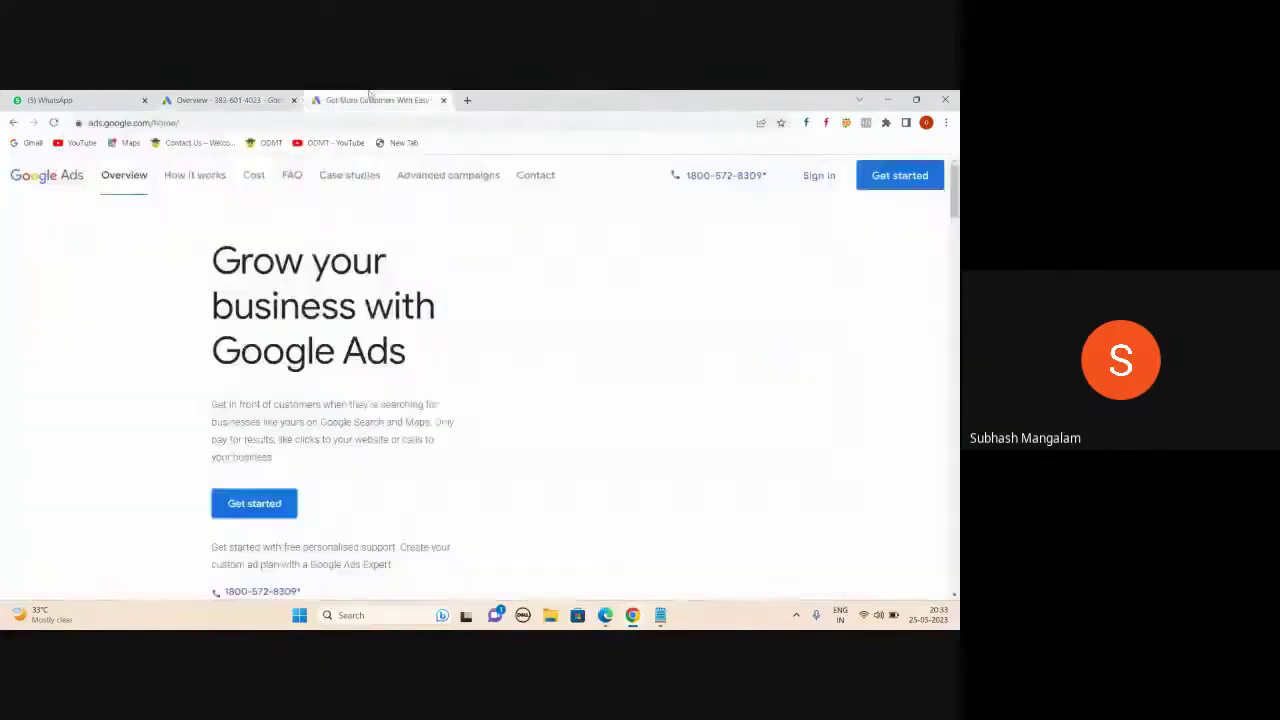
left_click(819, 176)
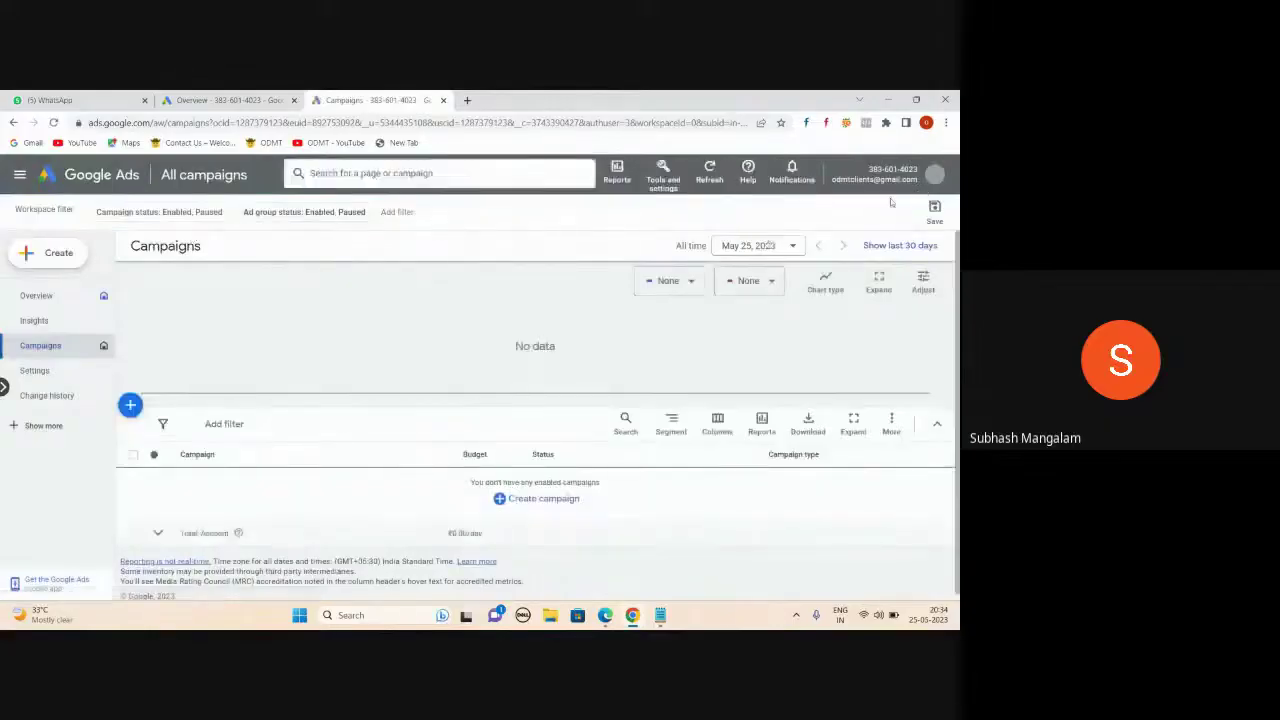
- Compare the Overview and Campaigns tabs, review the signed-in accounts menu, then bring up the Notepad notes
left_click(201, 96)
left_click(350, 98)
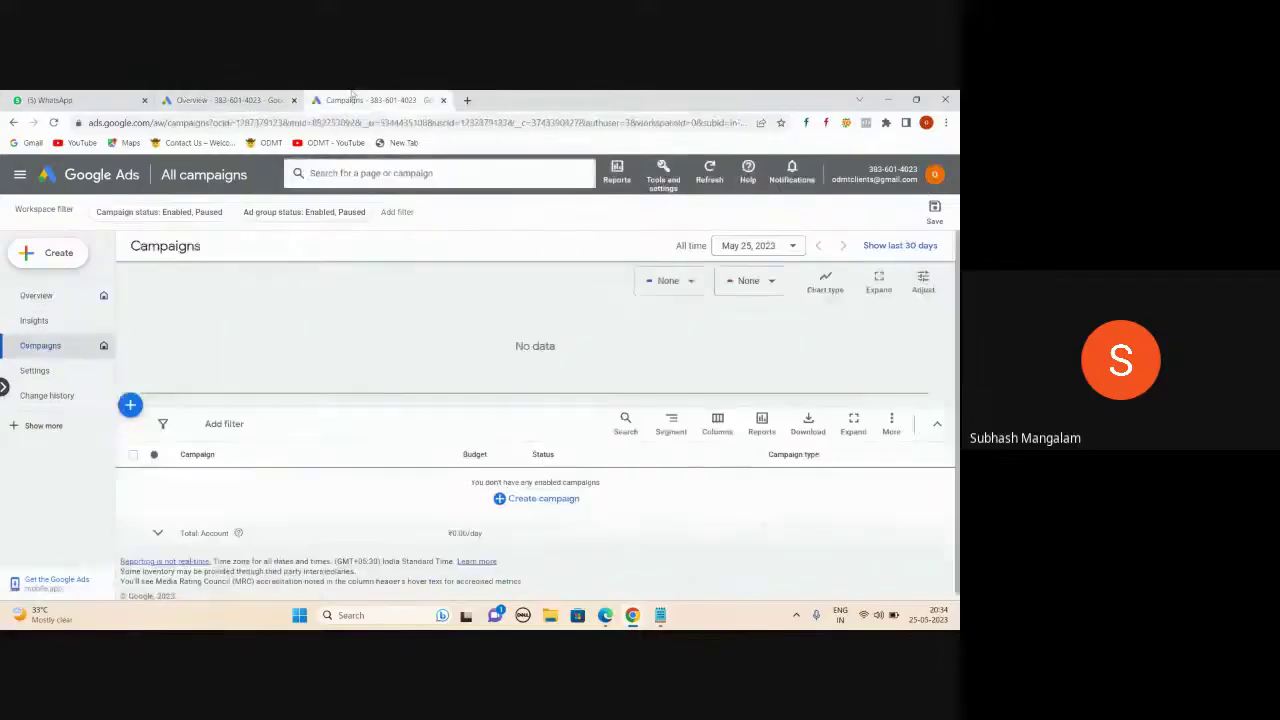
left_click(201, 100)
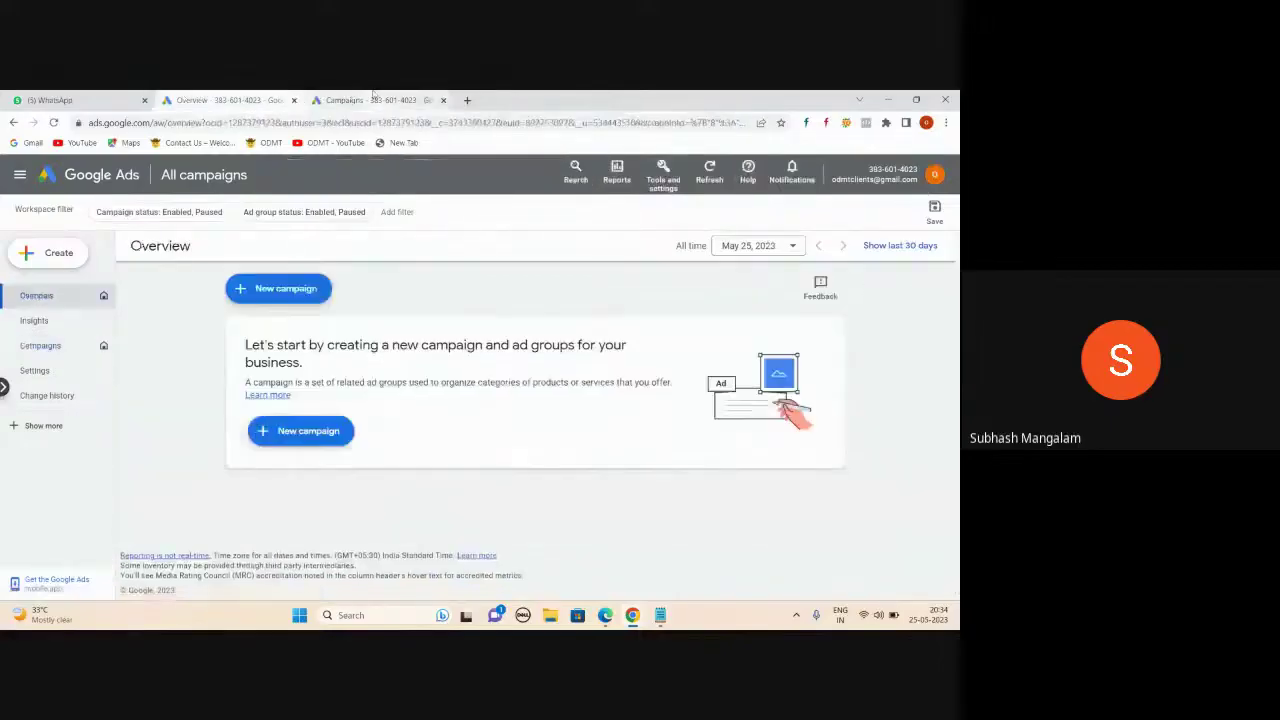
left_click(350, 100)
left_click(940, 178)
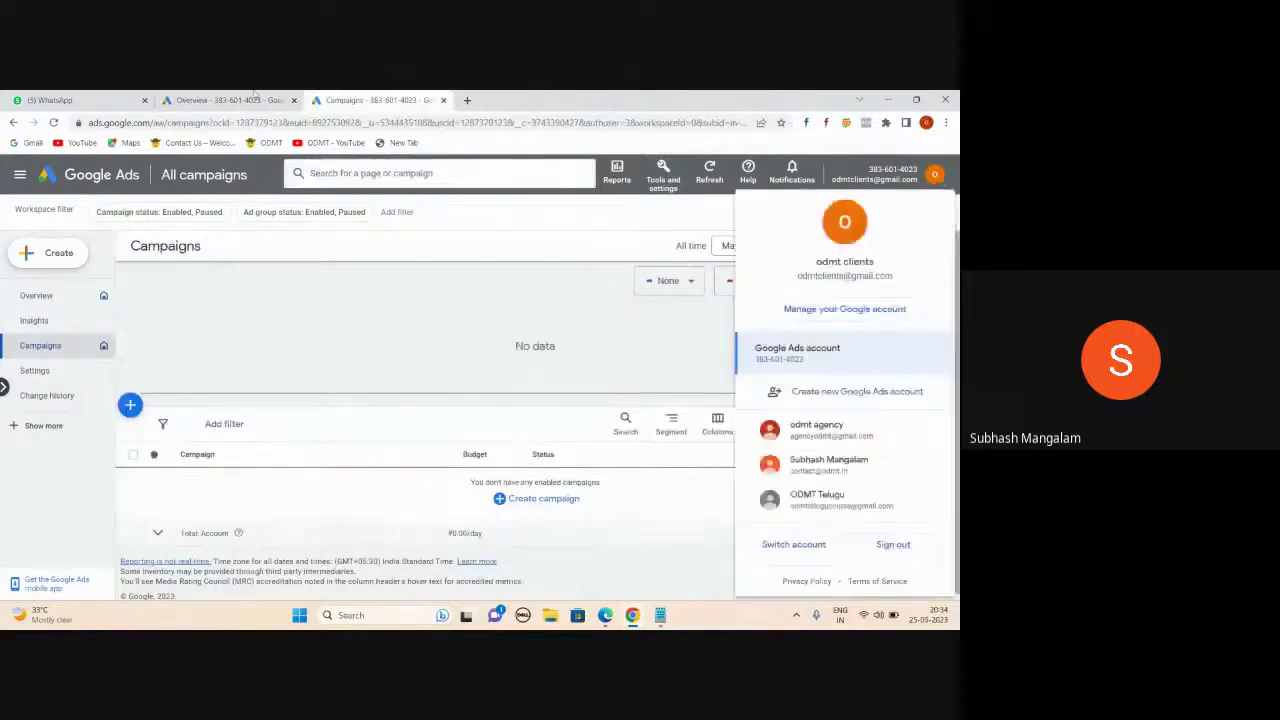
left_click(255, 97)
left_click(932, 176)
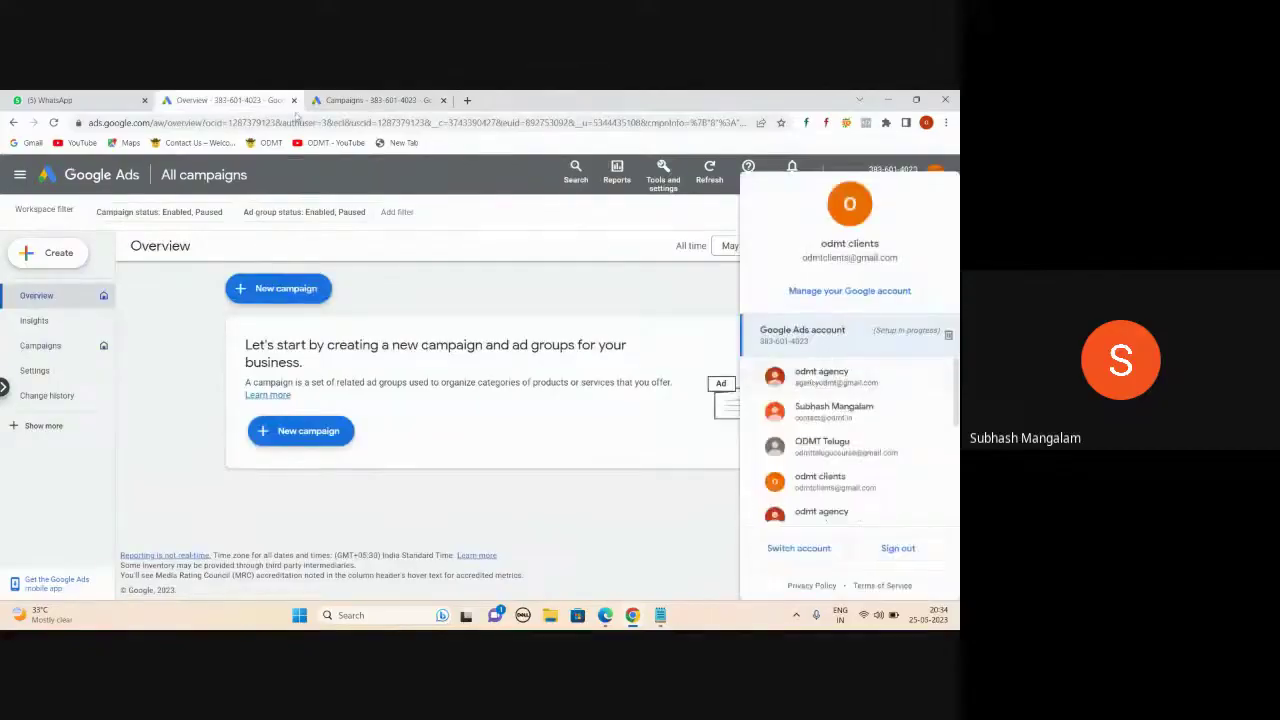
left_click(344, 99)
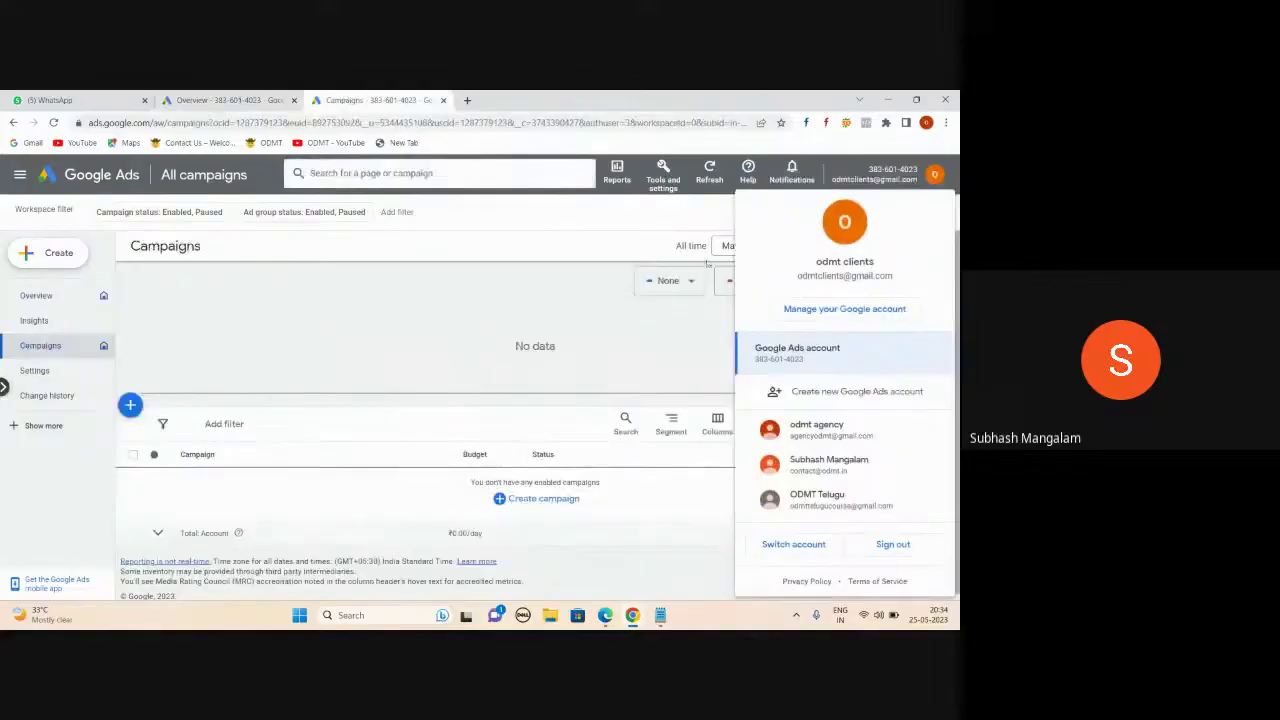
left_click(935, 178)
left_click(936, 178)
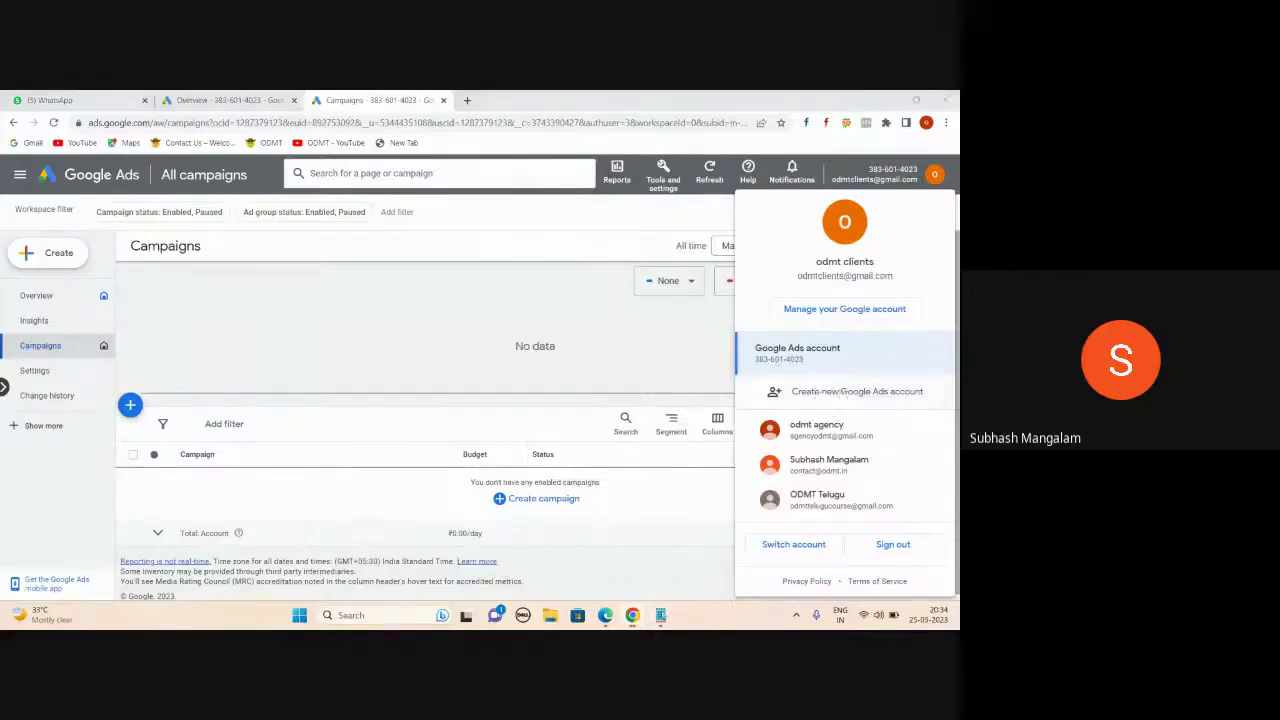
left_click(660, 615)
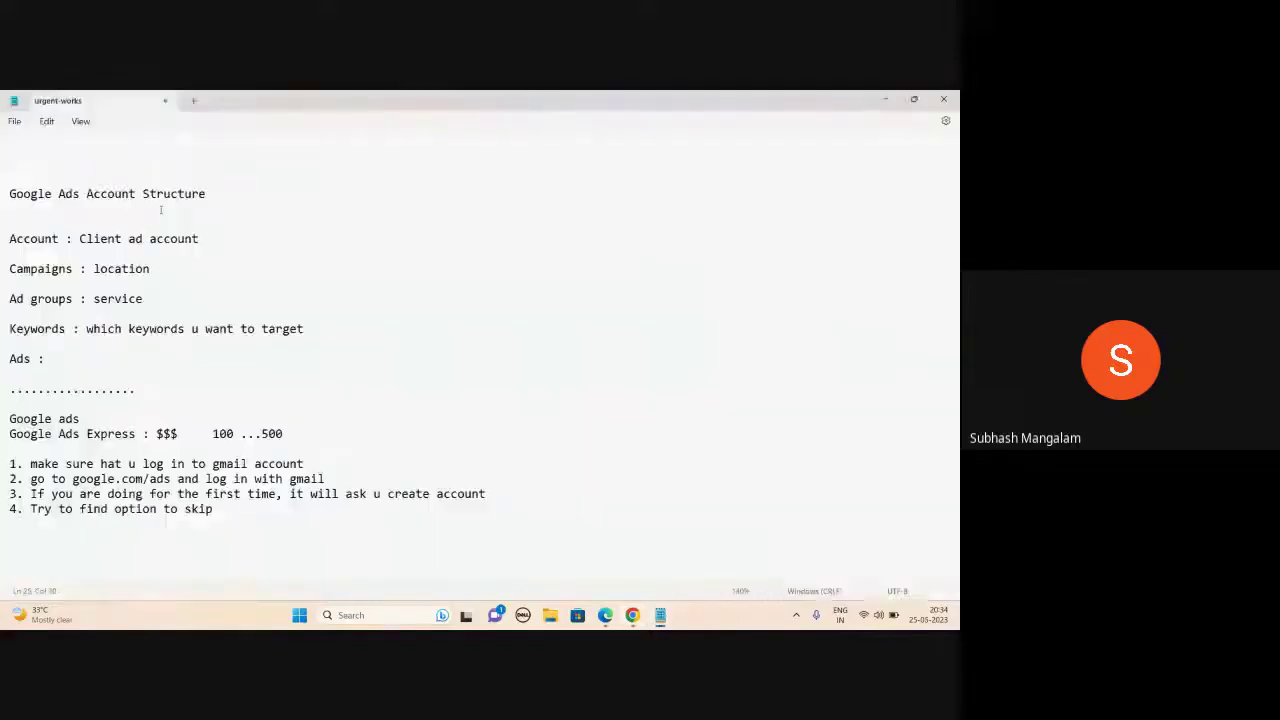
- Append ' : 20 : MCC account' to the Client ad account line and minimize Notepad
left_click(210, 242)
type(": 20 :")
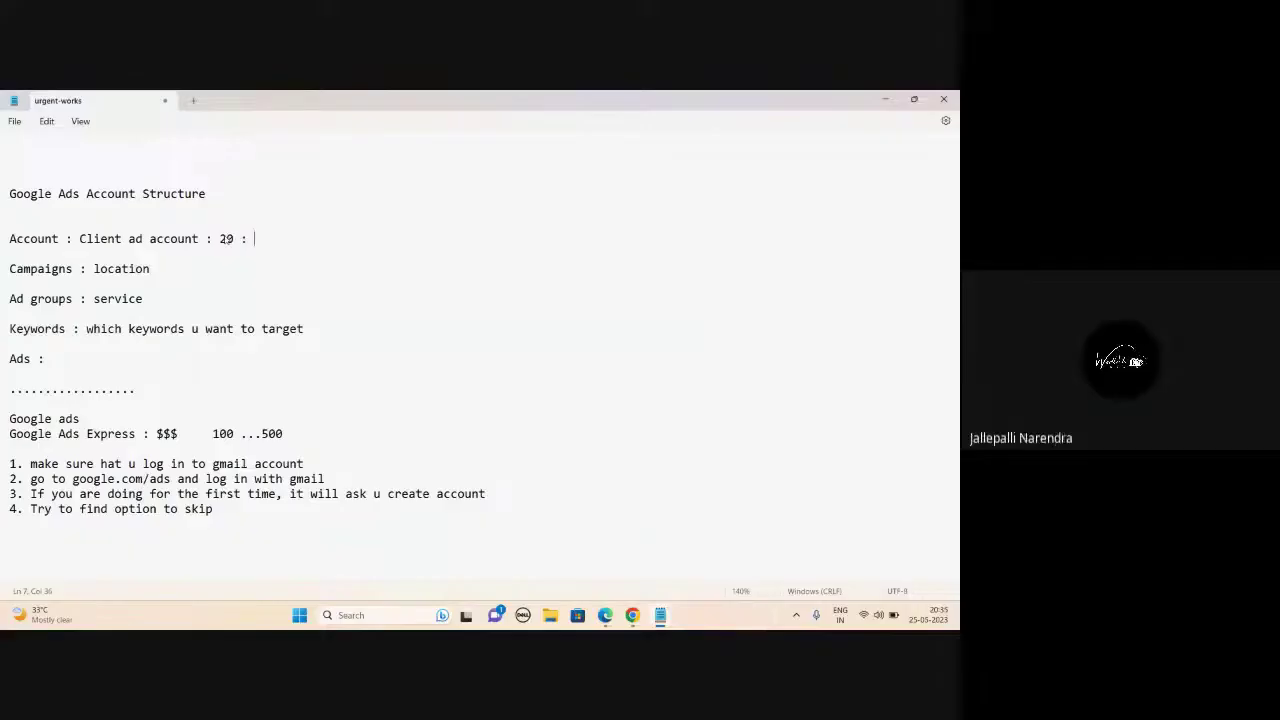
type("MCC account")
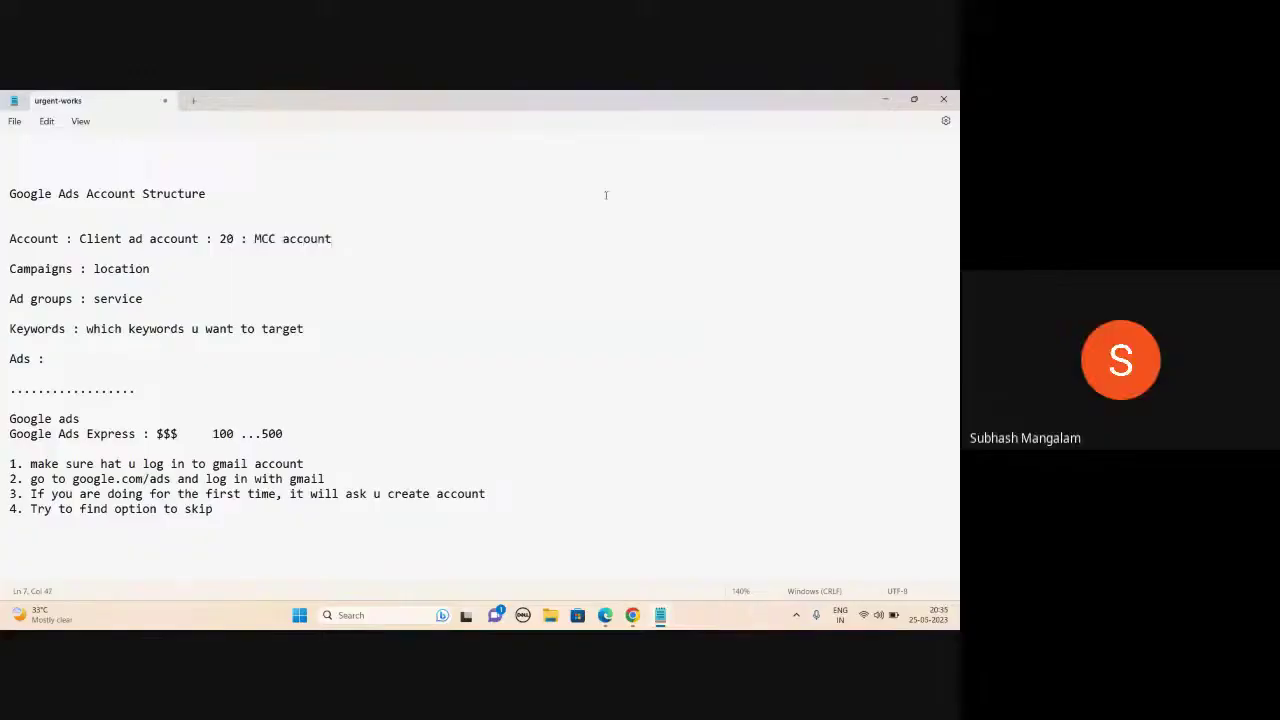
left_click(885, 99)
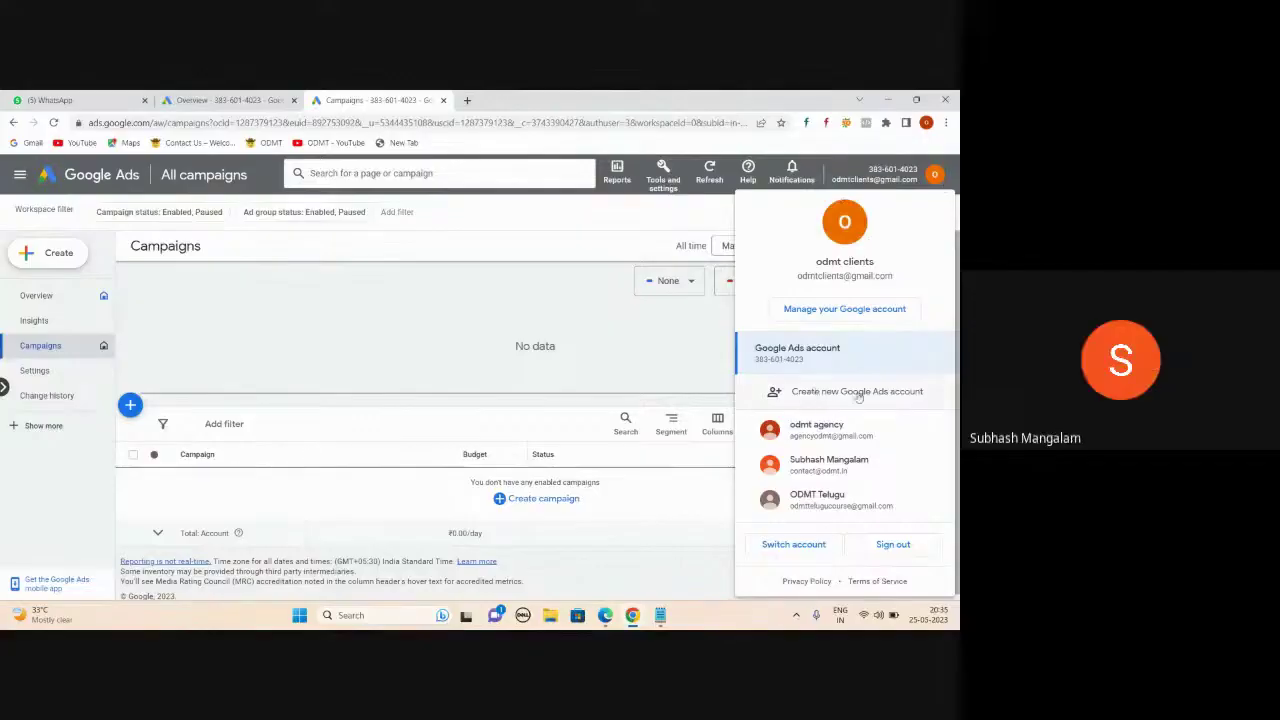
- Pick 'Create new Google Ads account' from the avatar menu and confirm with 'Create New Account'
left_click(857, 392)
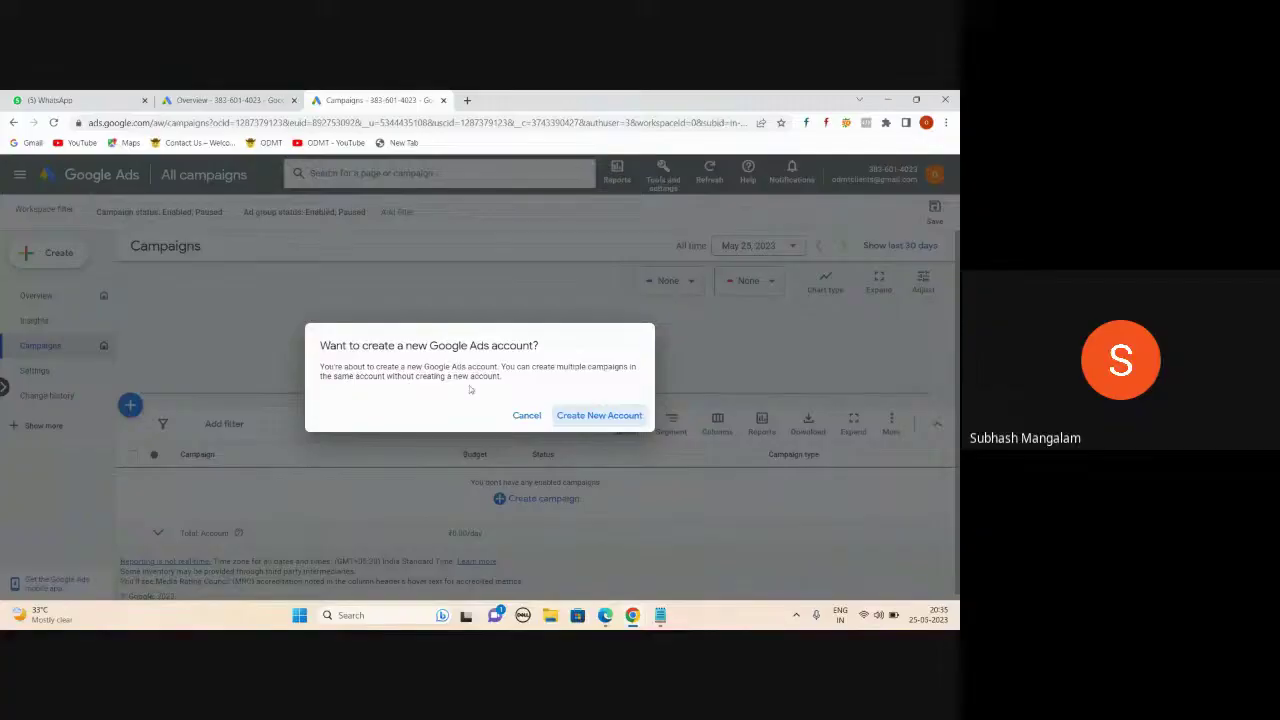
left_click(237, 98)
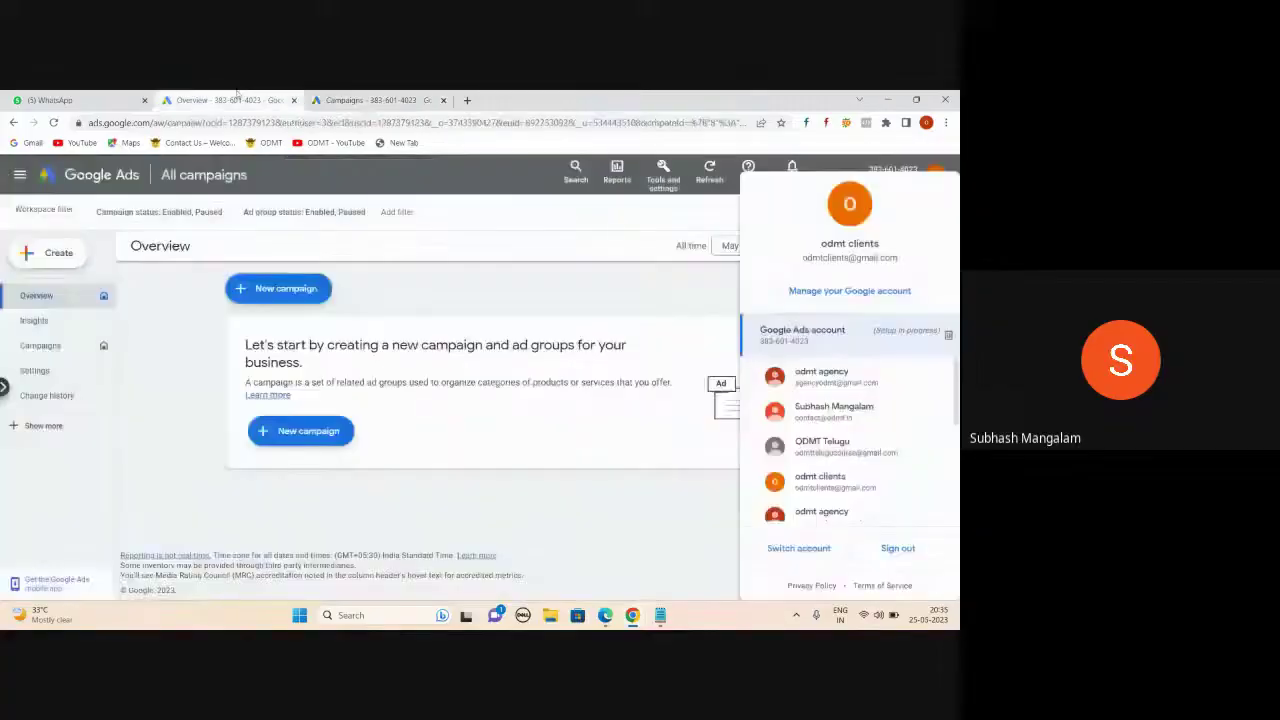
left_click(227, 293)
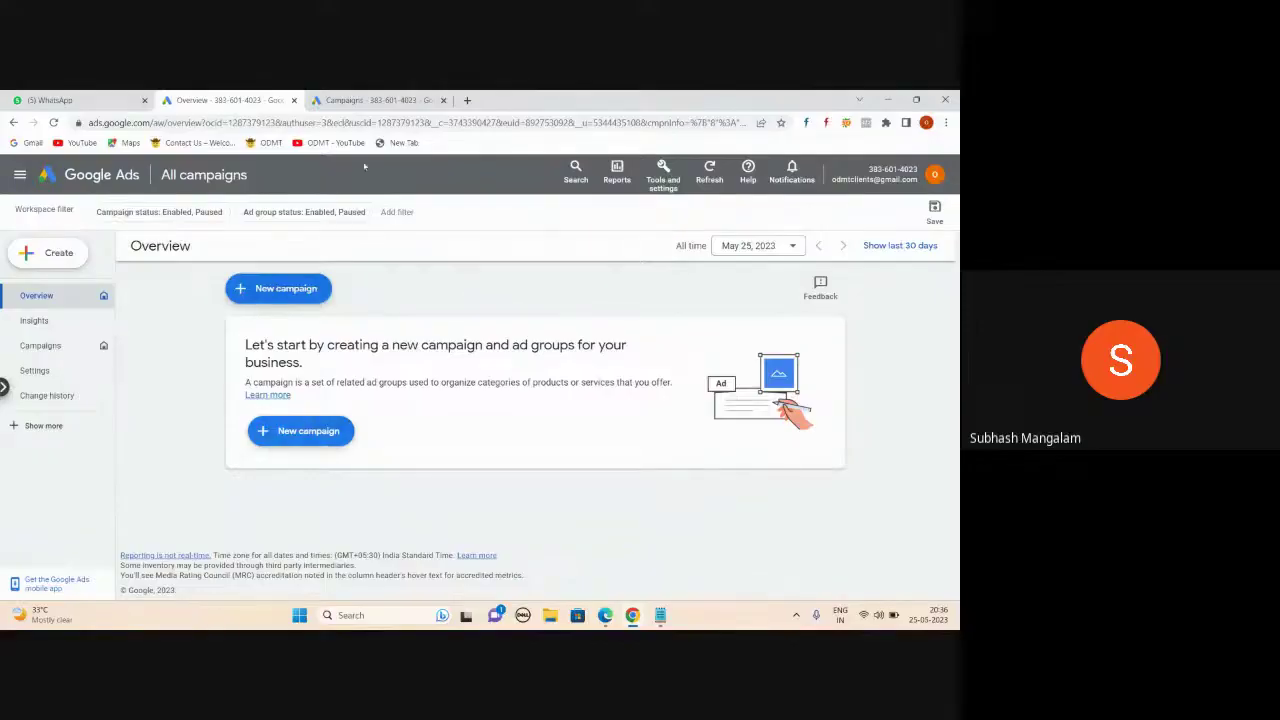
left_click(376, 100)
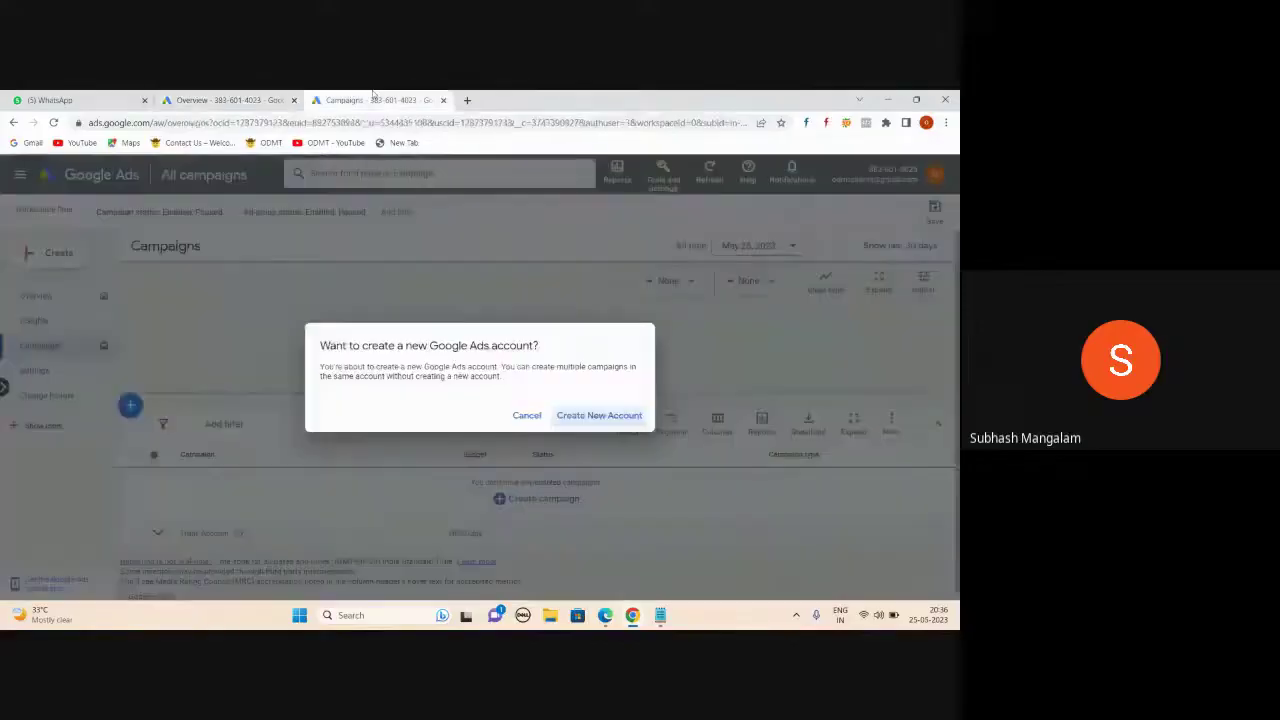
left_click(600, 416)
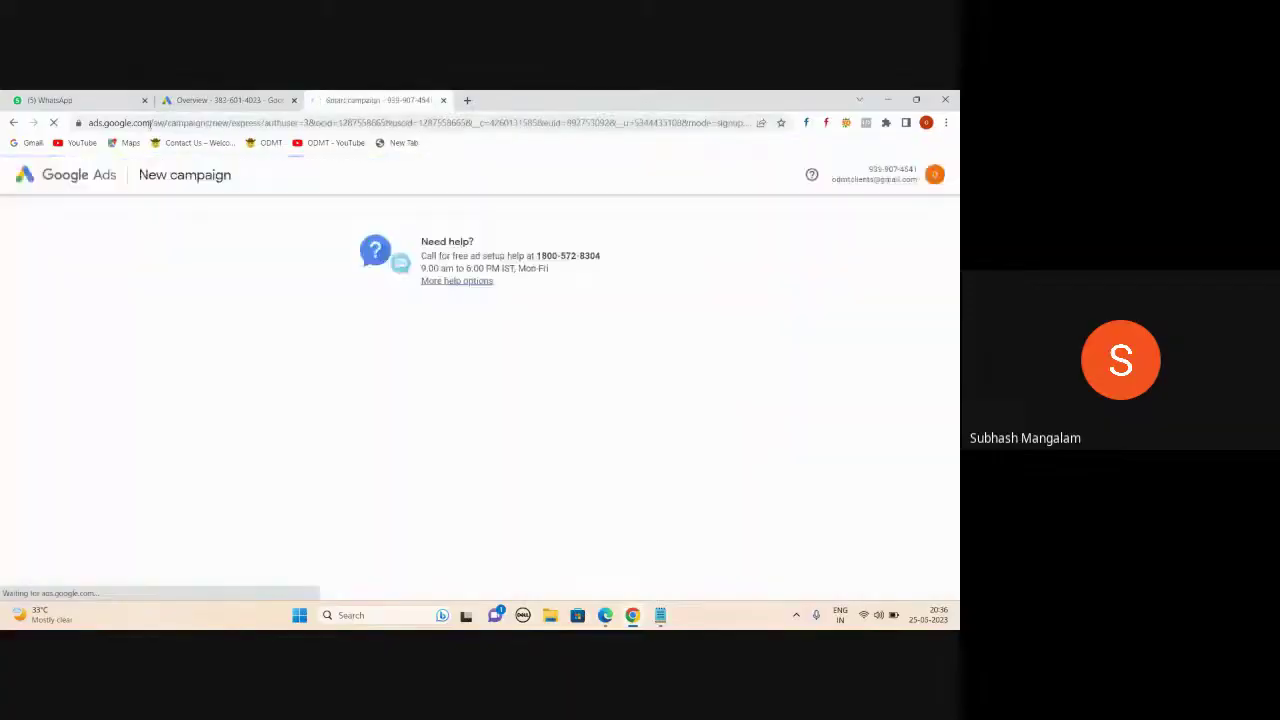
- Switch the setup to Expert Mode and choose 'Create an account without a campaign'
left_click_drag(231, 123, 264, 122)
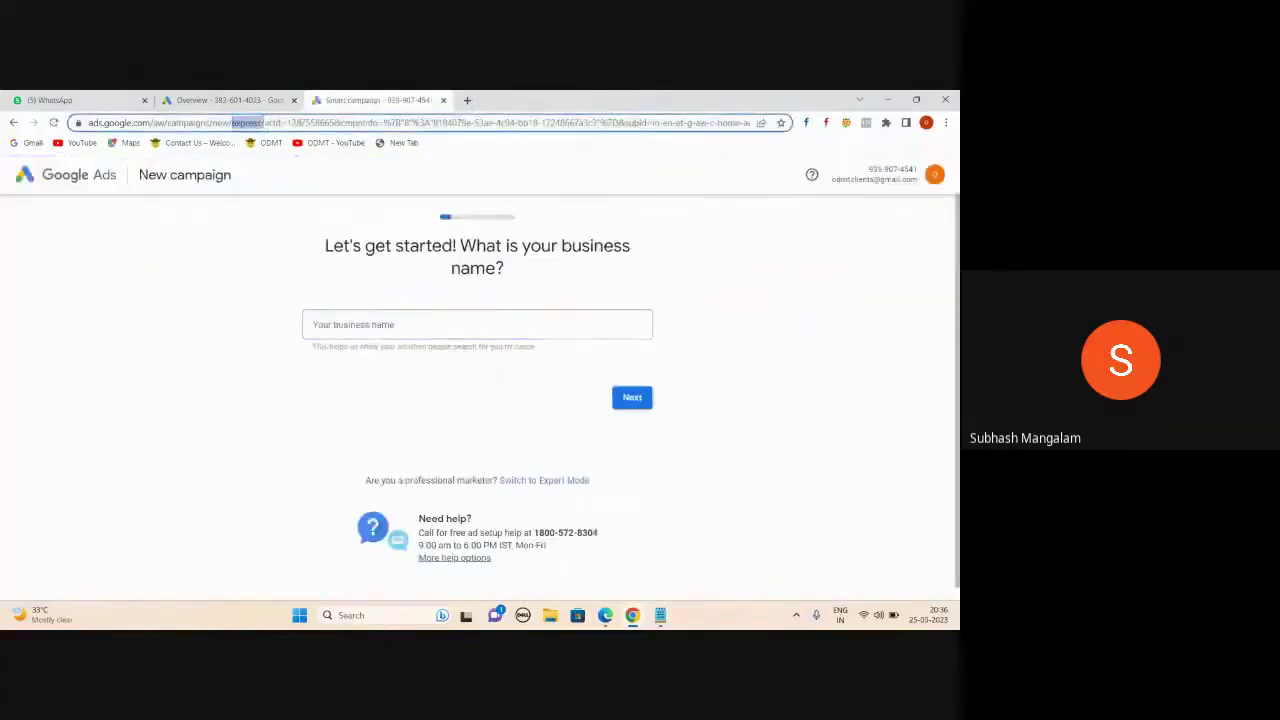
left_click(66, 346)
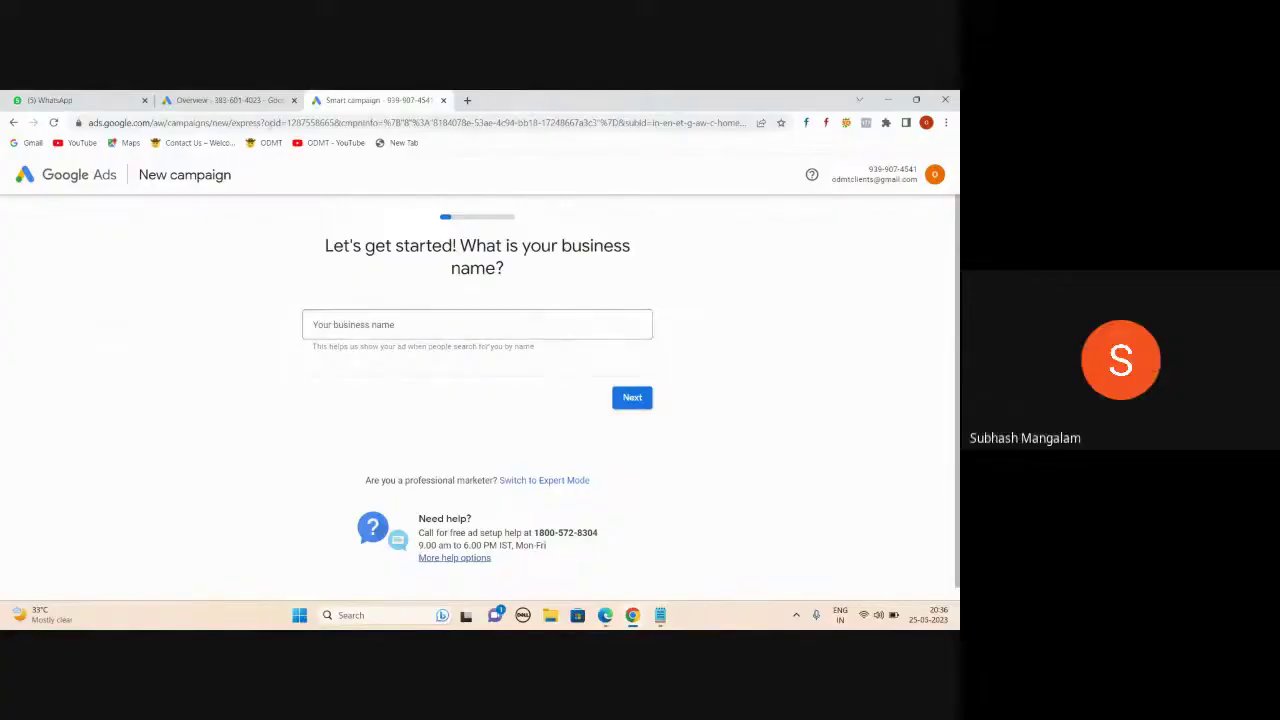
left_click(204, 100)
left_click(387, 100)
left_click(541, 482)
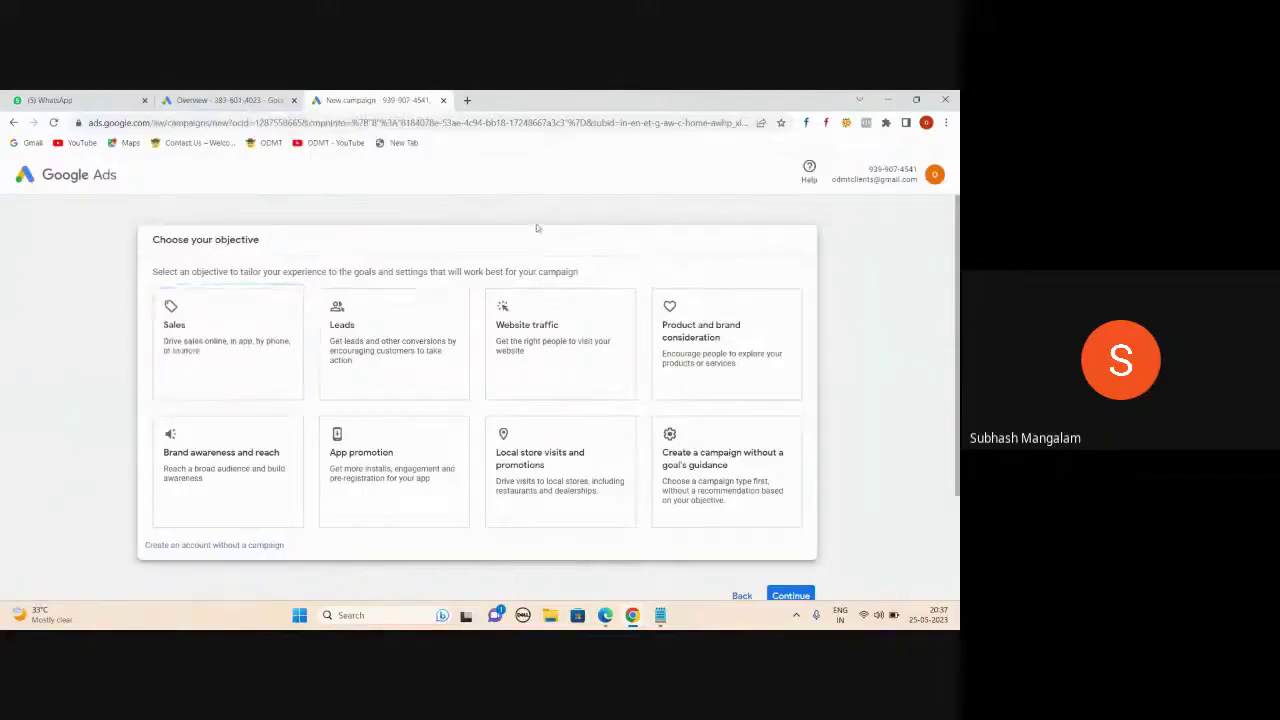
key("alt+Tab")
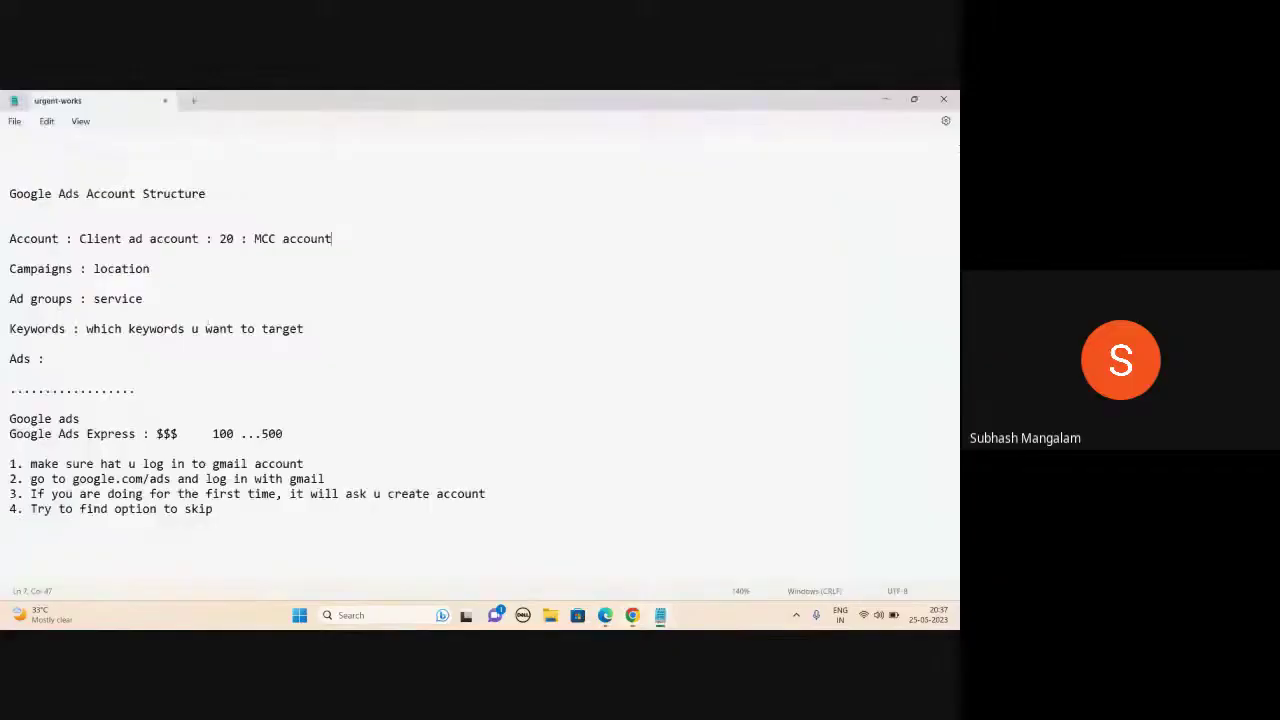
key("alt+Tab")
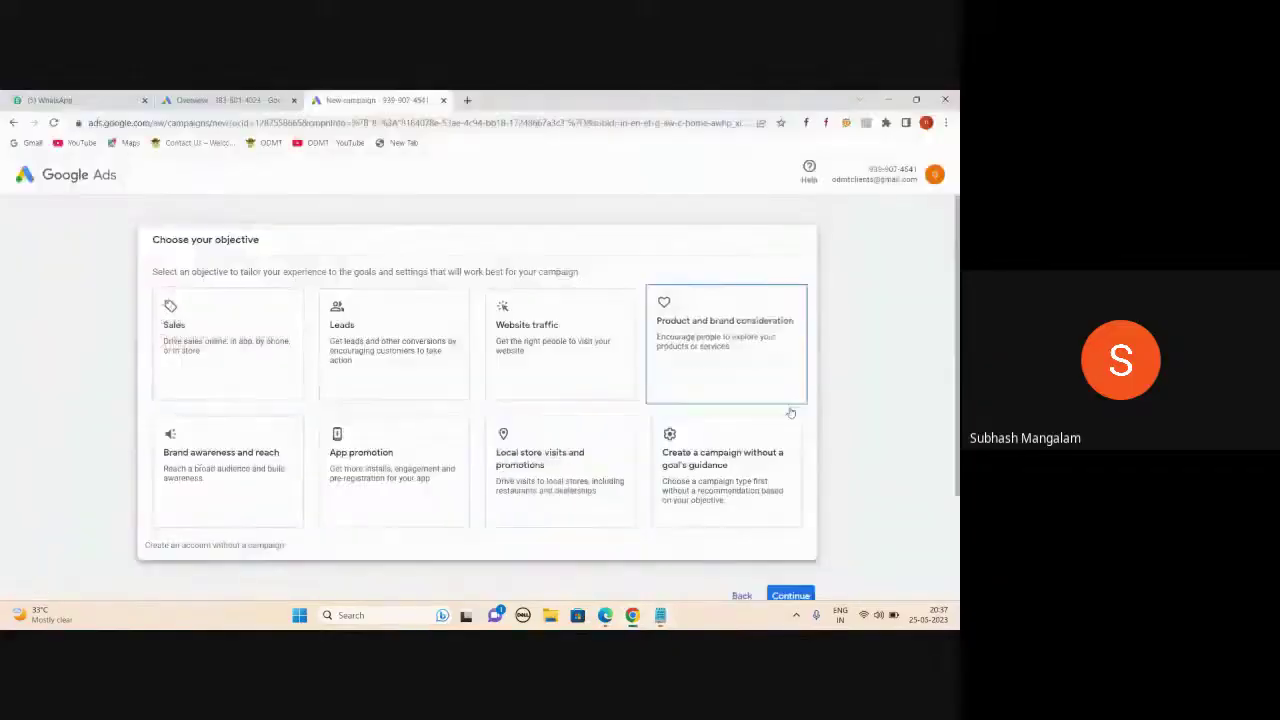
left_click(222, 547)
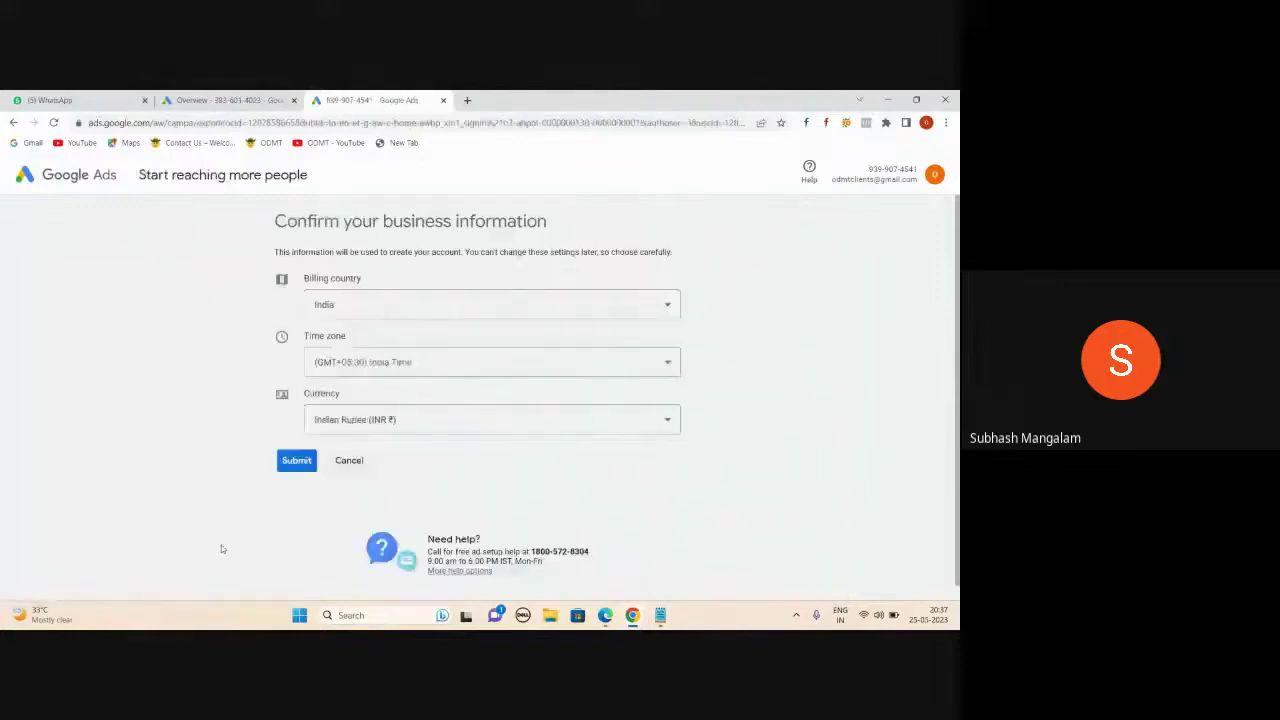
- Choose United States as billing country and US Dollar (USD $) as currency, then submit
left_click(652, 312)
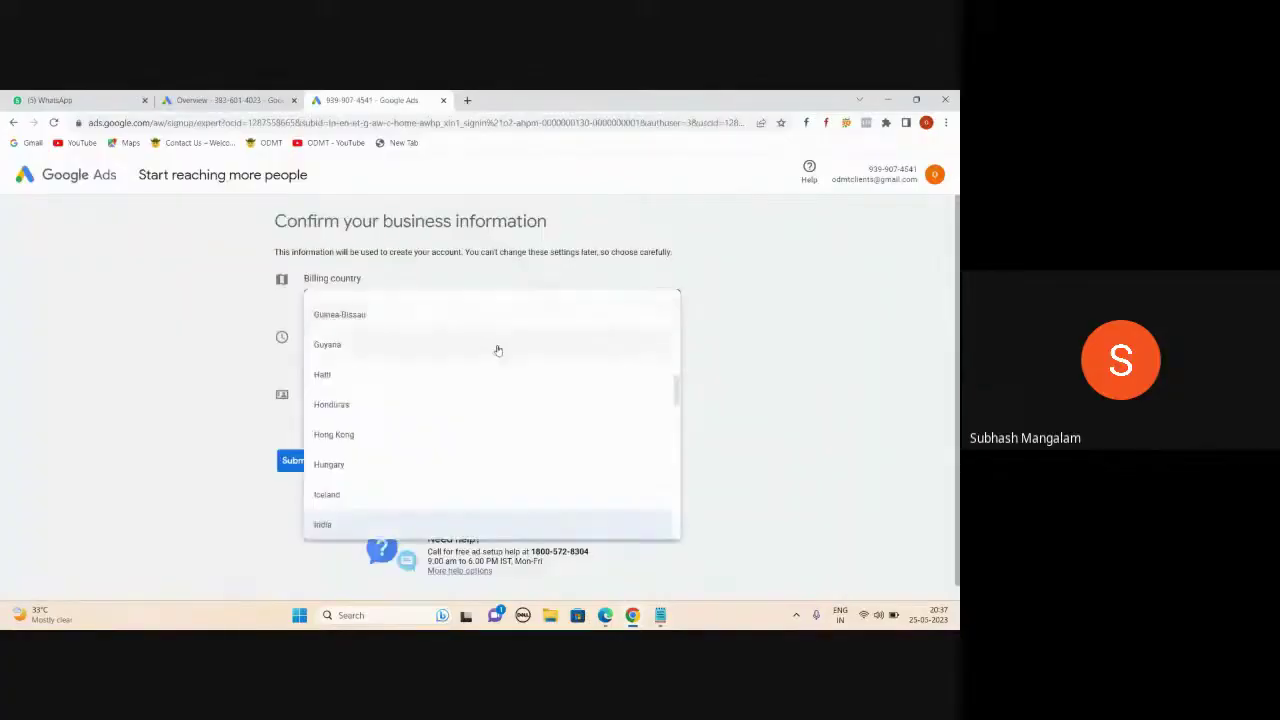
scroll(479, 433, "down", 10)
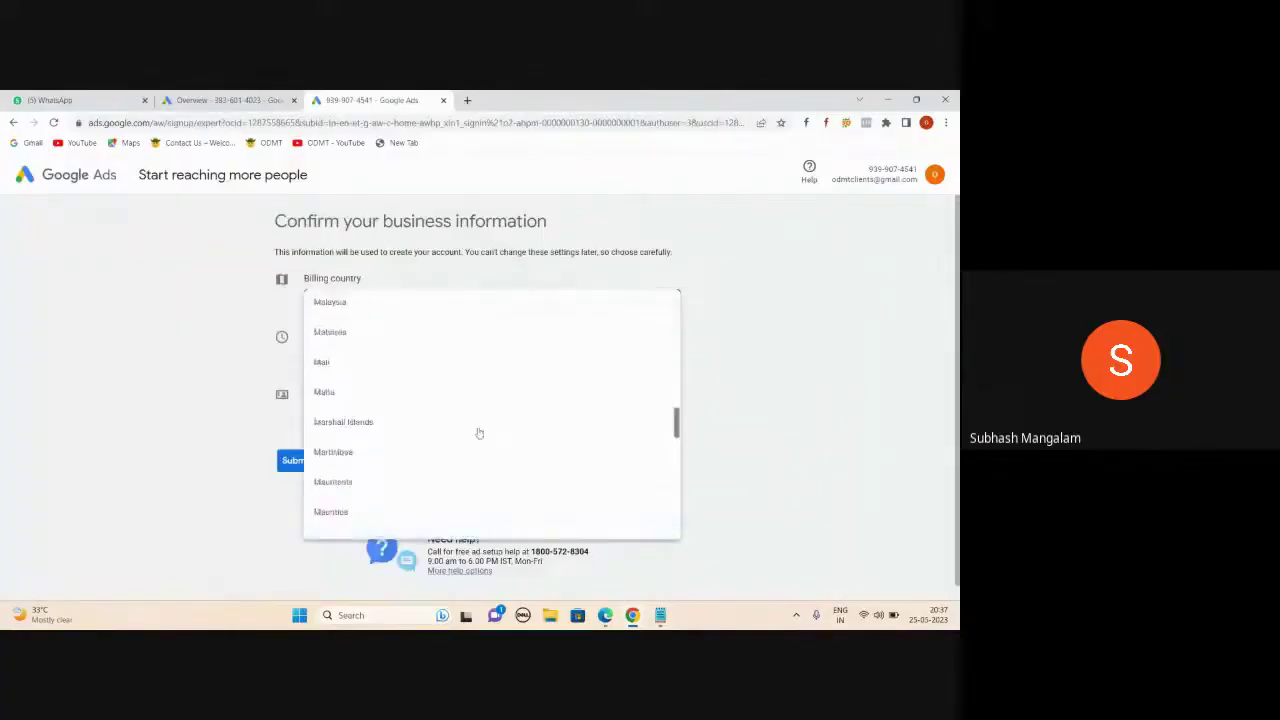
scroll(479, 433, "down", 15)
scroll(479, 433, "down", 5)
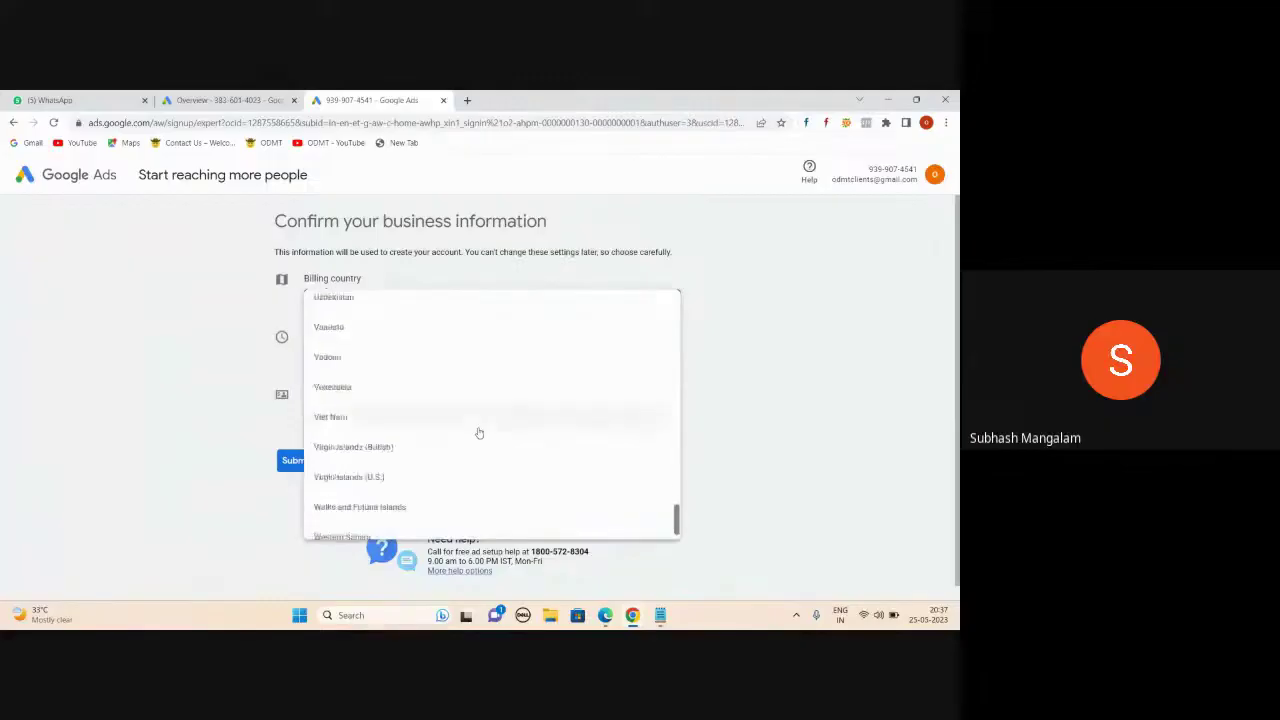
scroll(479, 433, "up", 2)
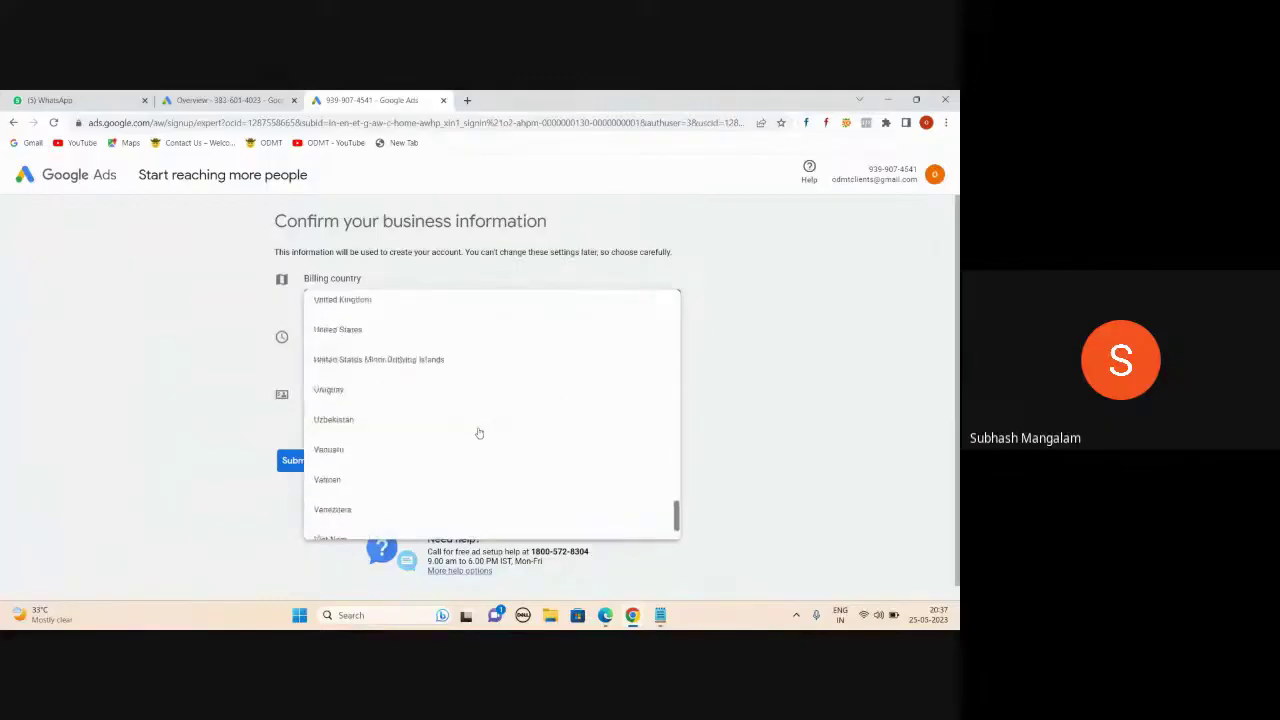
left_click(343, 330)
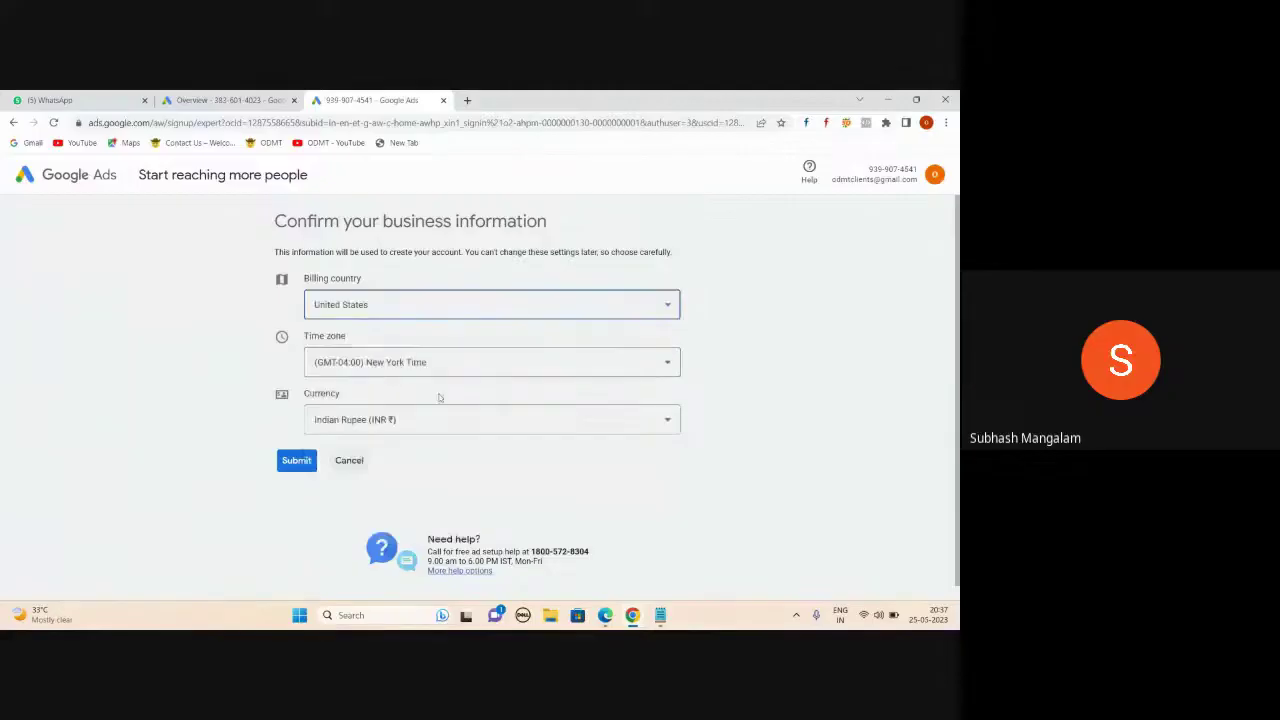
left_click(445, 419)
left_click(447, 419)
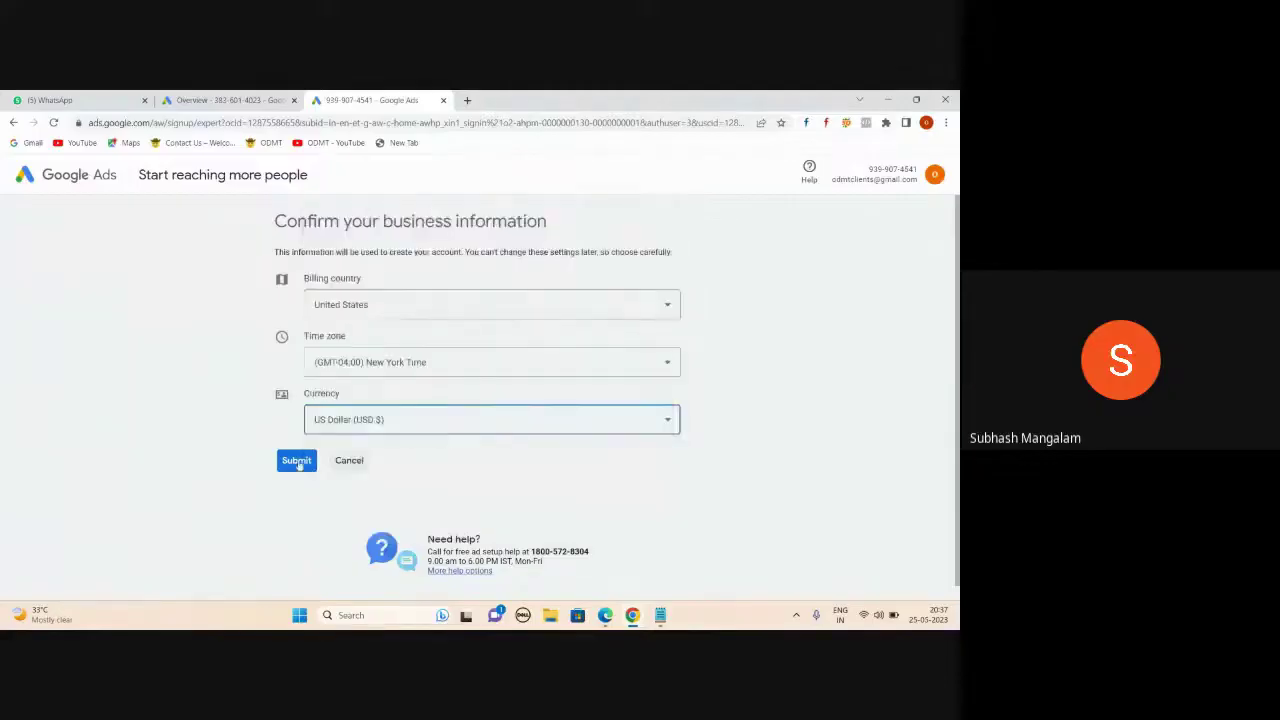
left_click(296, 462)
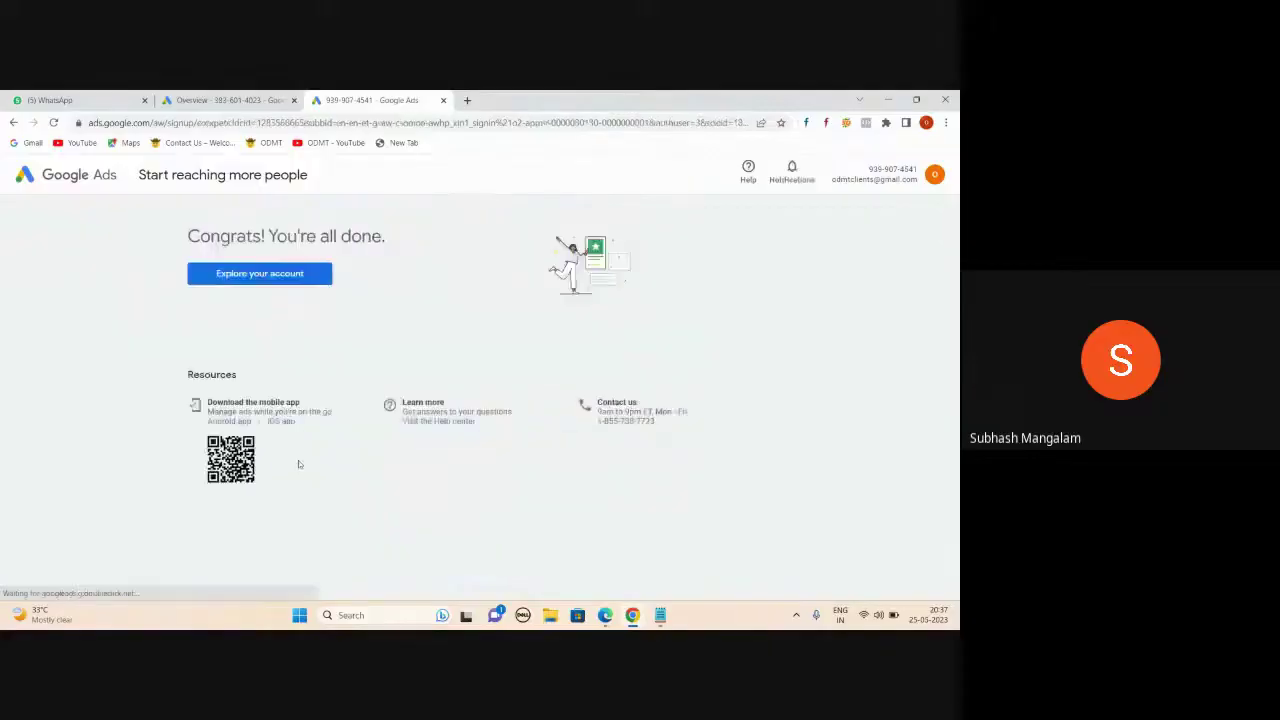
- Open the new account's dashboard and compare it with the older account's Overview tab
left_click(266, 276)
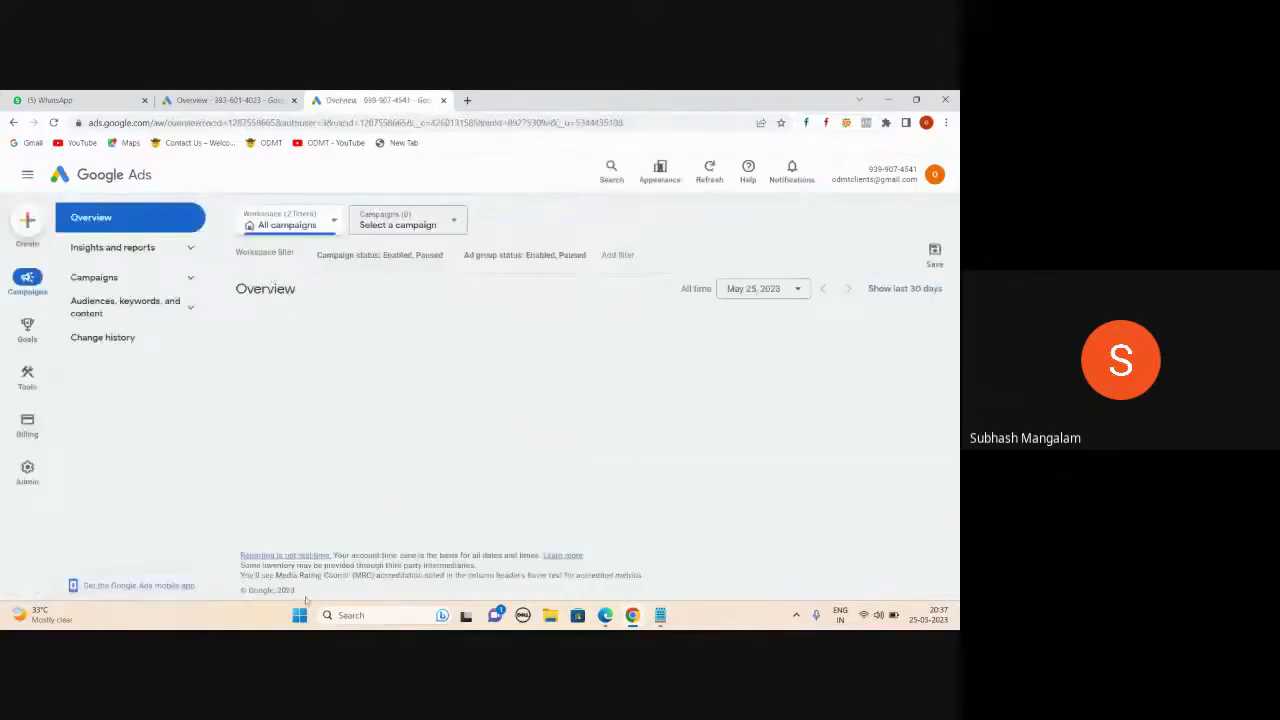
left_click(229, 101)
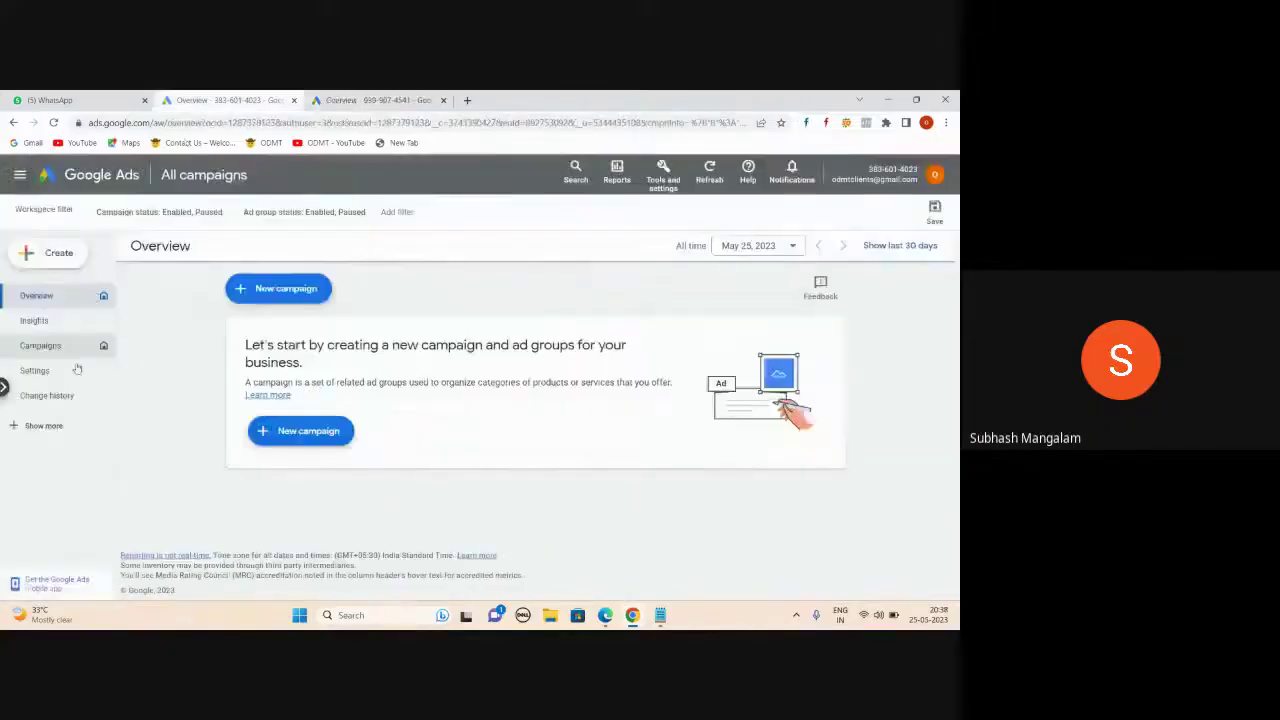
left_click(368, 100)
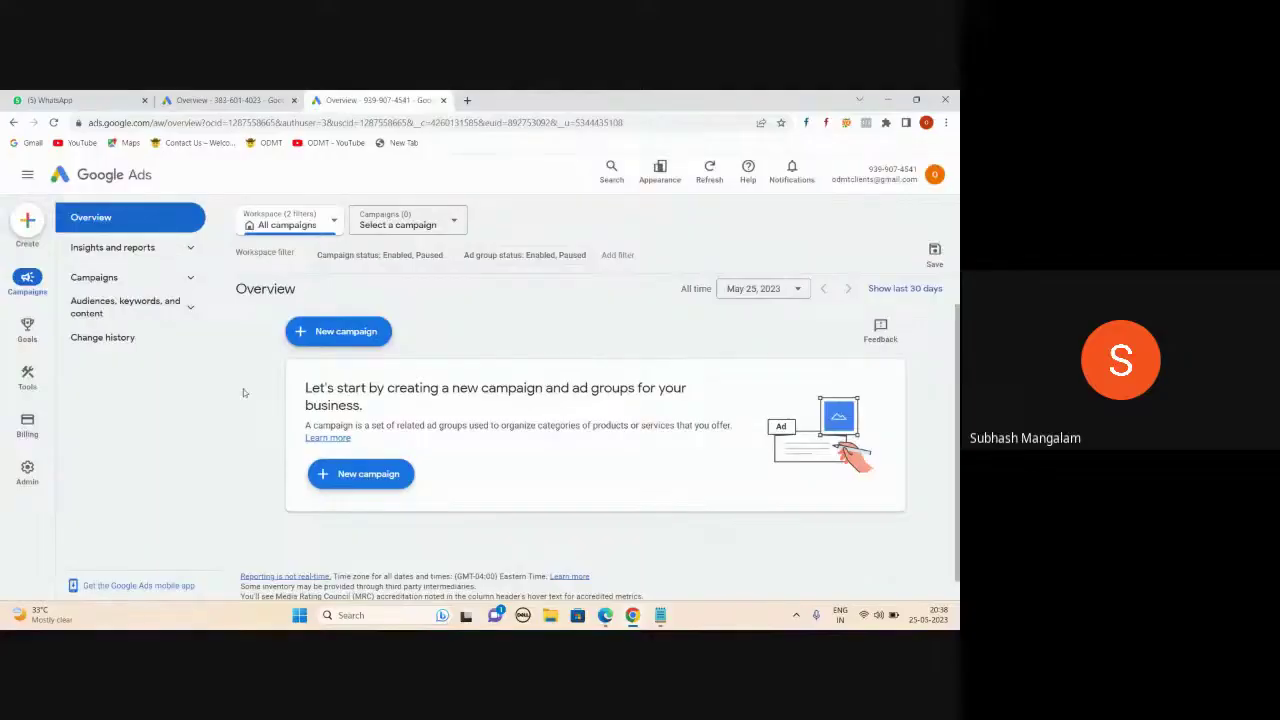
- Revert to the previous design citing lack of time, reload, and open the account list
left_click(665, 172)
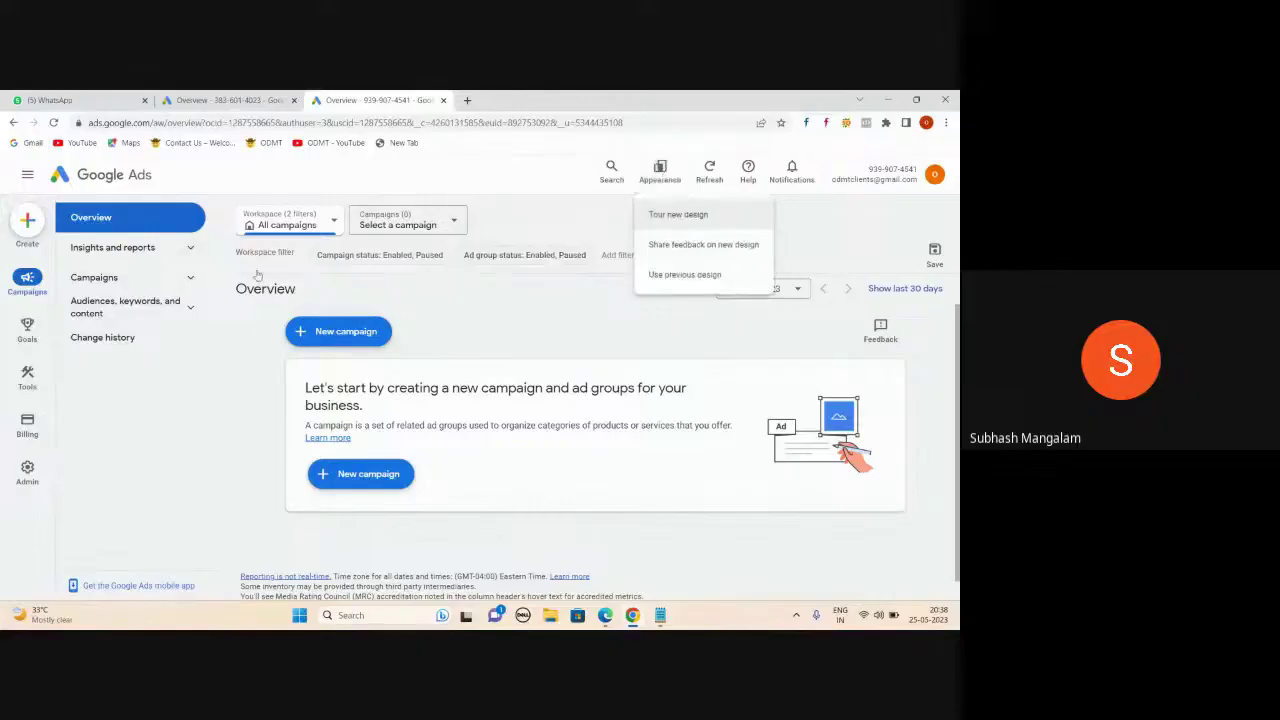
left_click(684, 275)
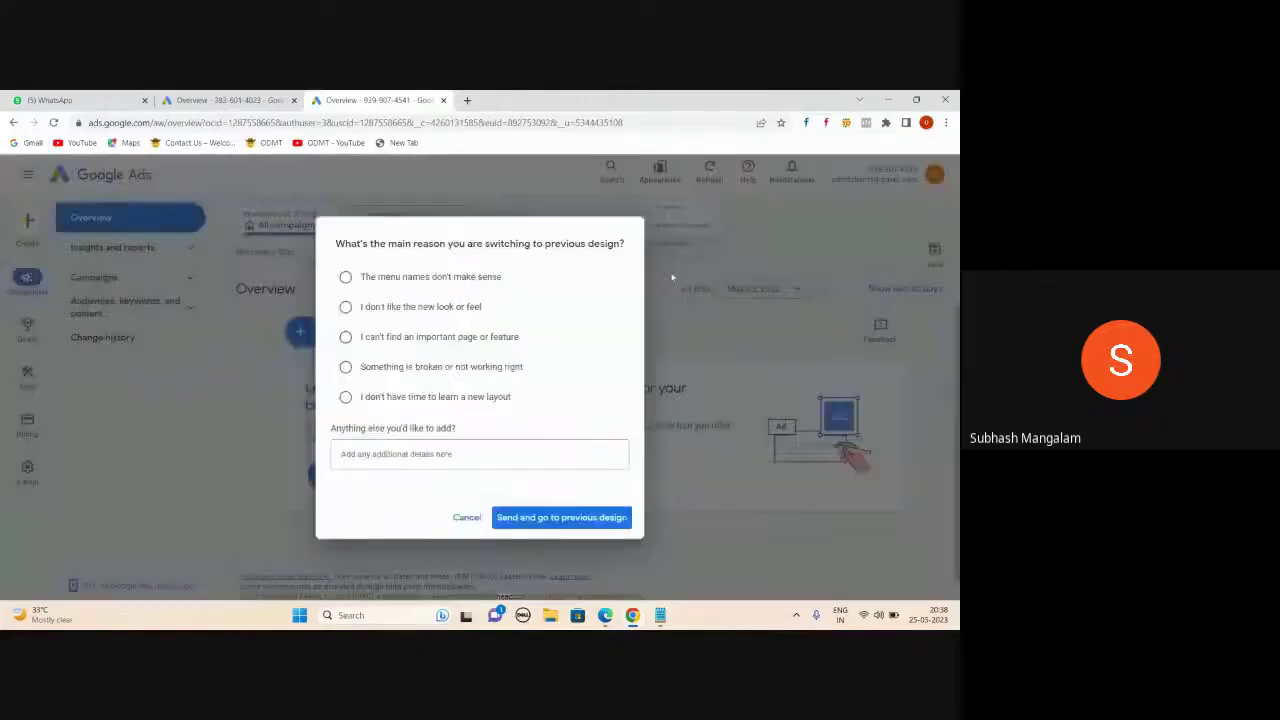
left_click(346, 397)
left_click(530, 517)
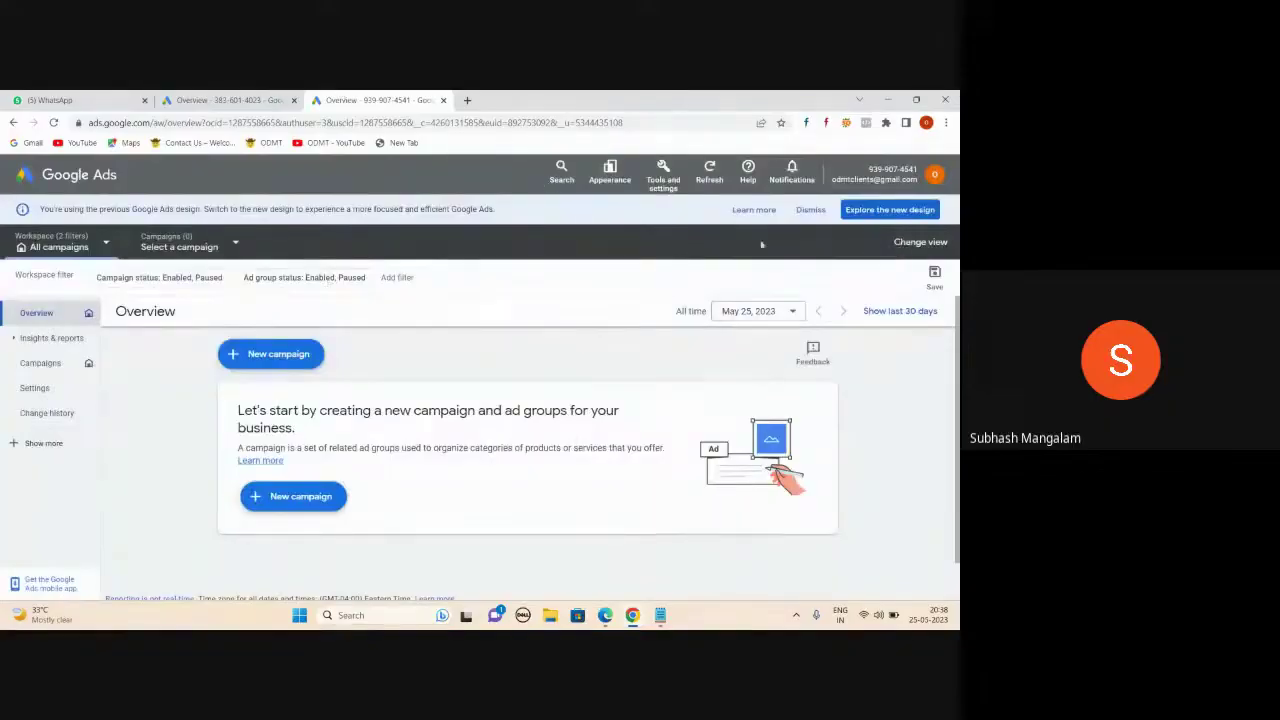
left_click(810, 209)
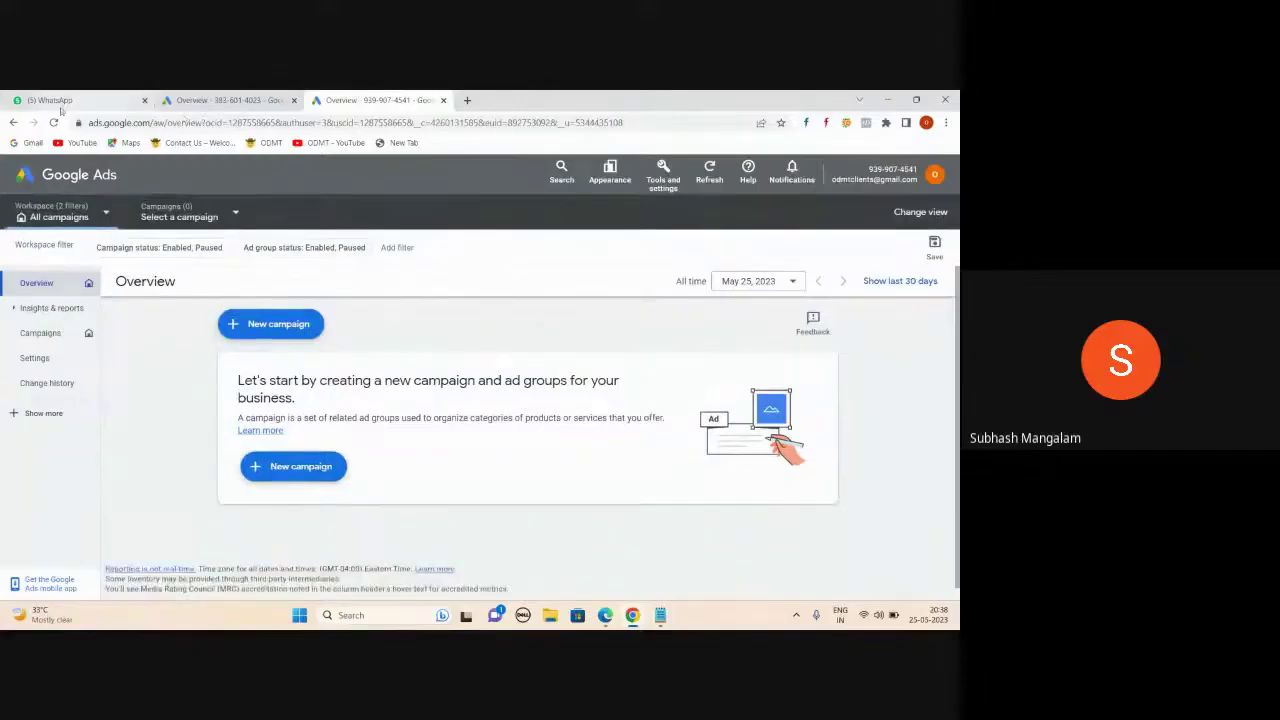
left_click(54, 122)
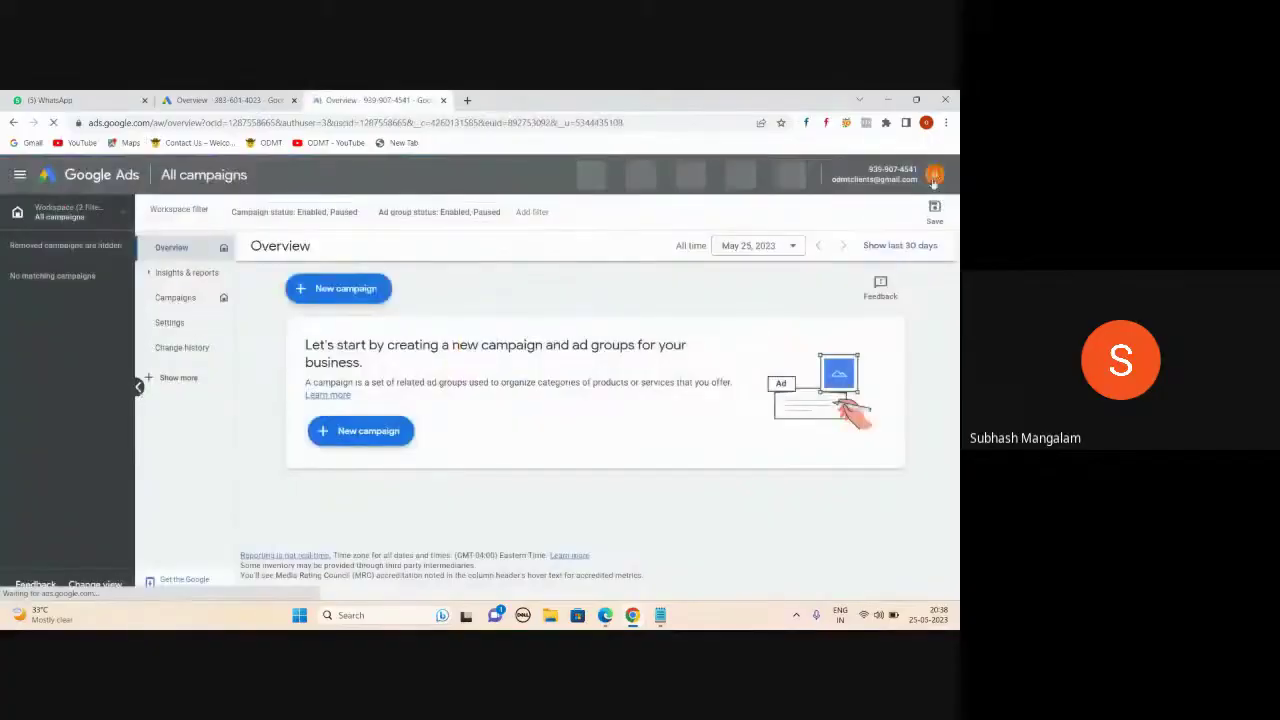
left_click(933, 178)
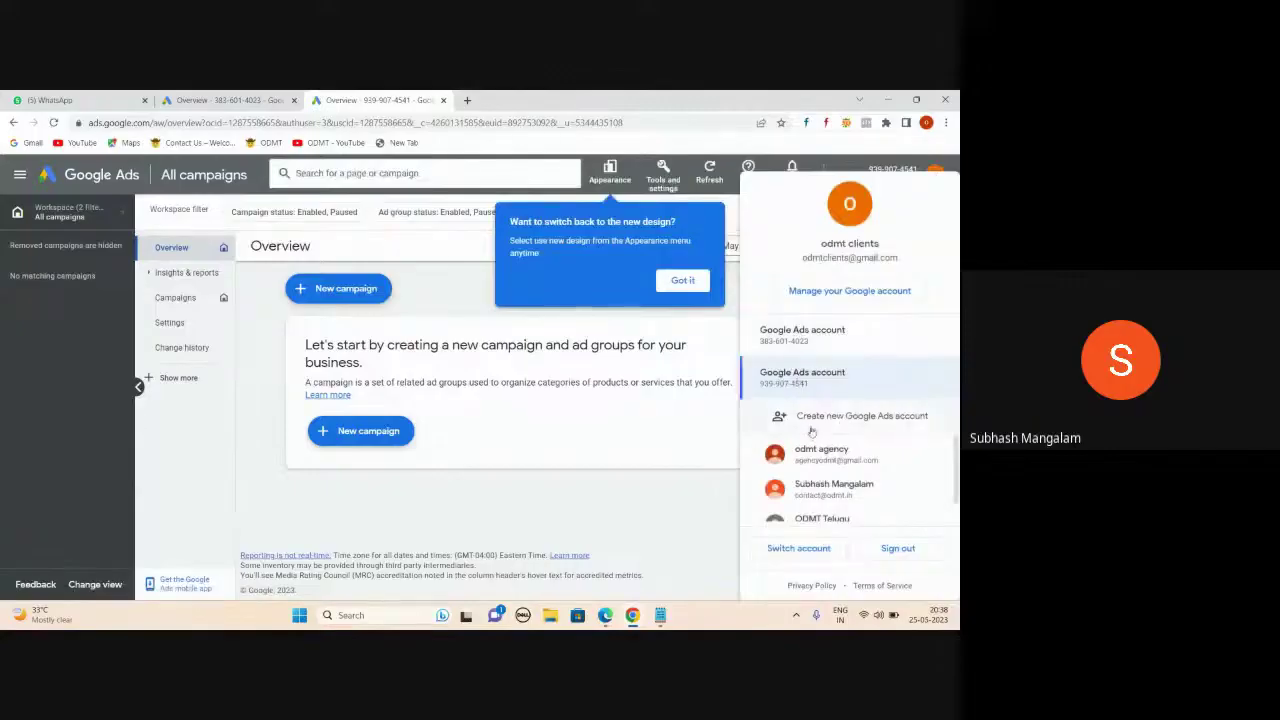
- From the account menu, create another Google Ads account and confirm 'Create New Account'
left_click(817, 415)
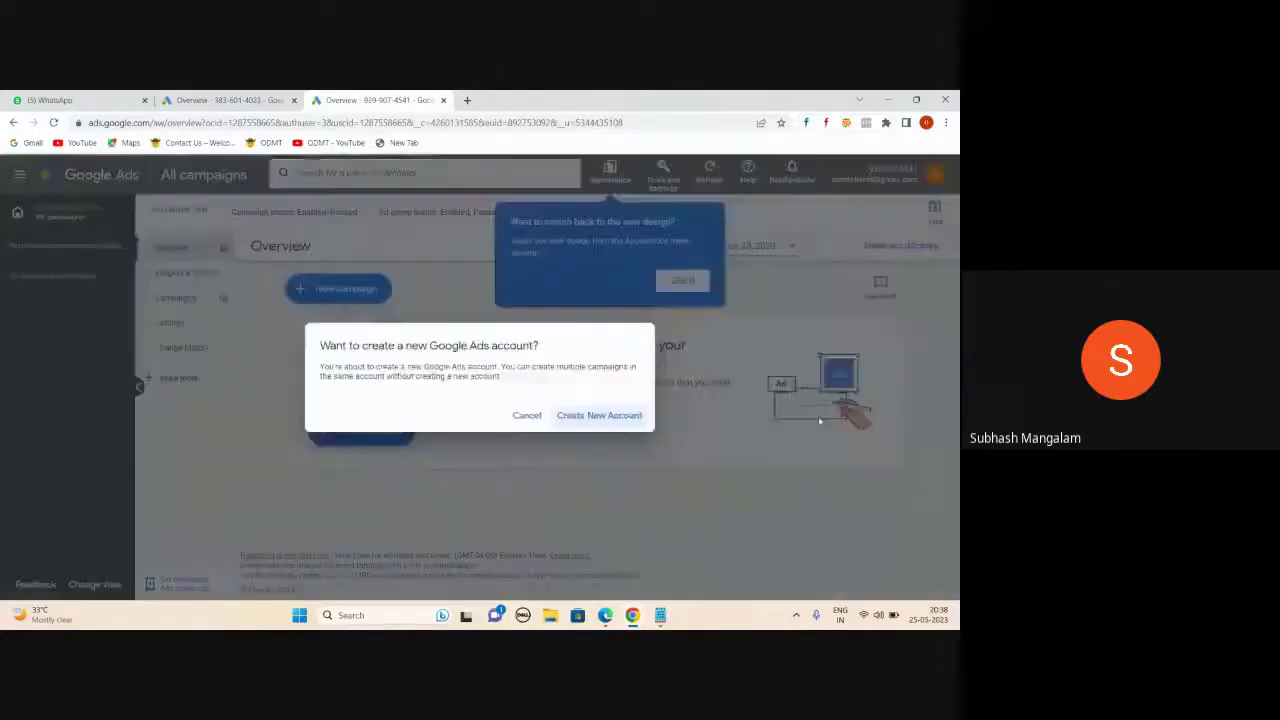
left_click(601, 416)
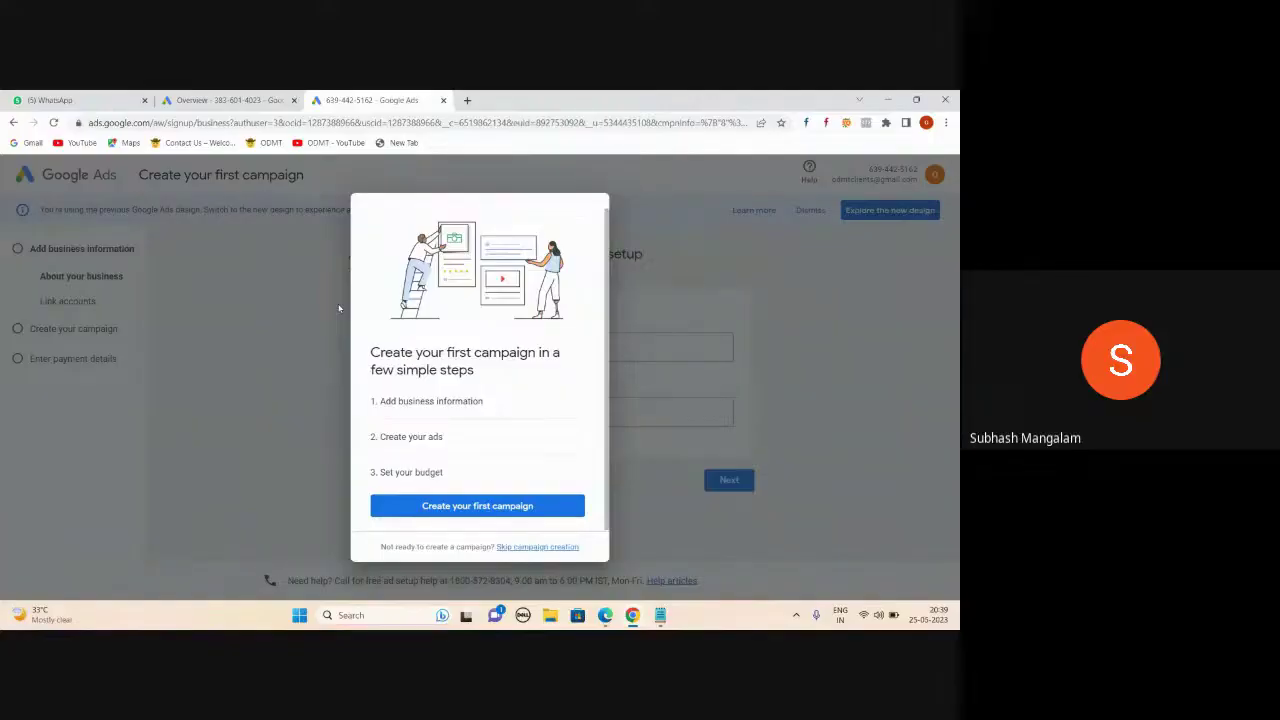
- Skip campaign creation and set the billing country to United Kingdom
left_click(543, 548)
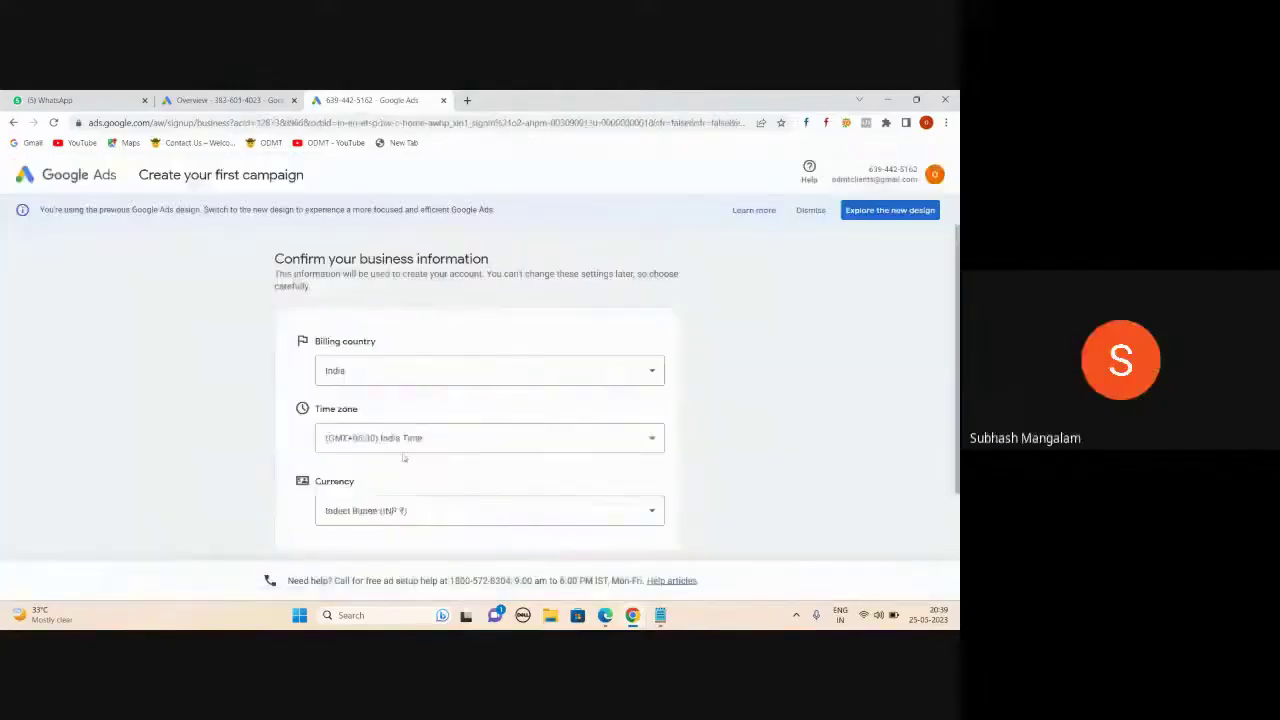
scroll(456, 416, "down", 2)
scroll(456, 416, "up", 2)
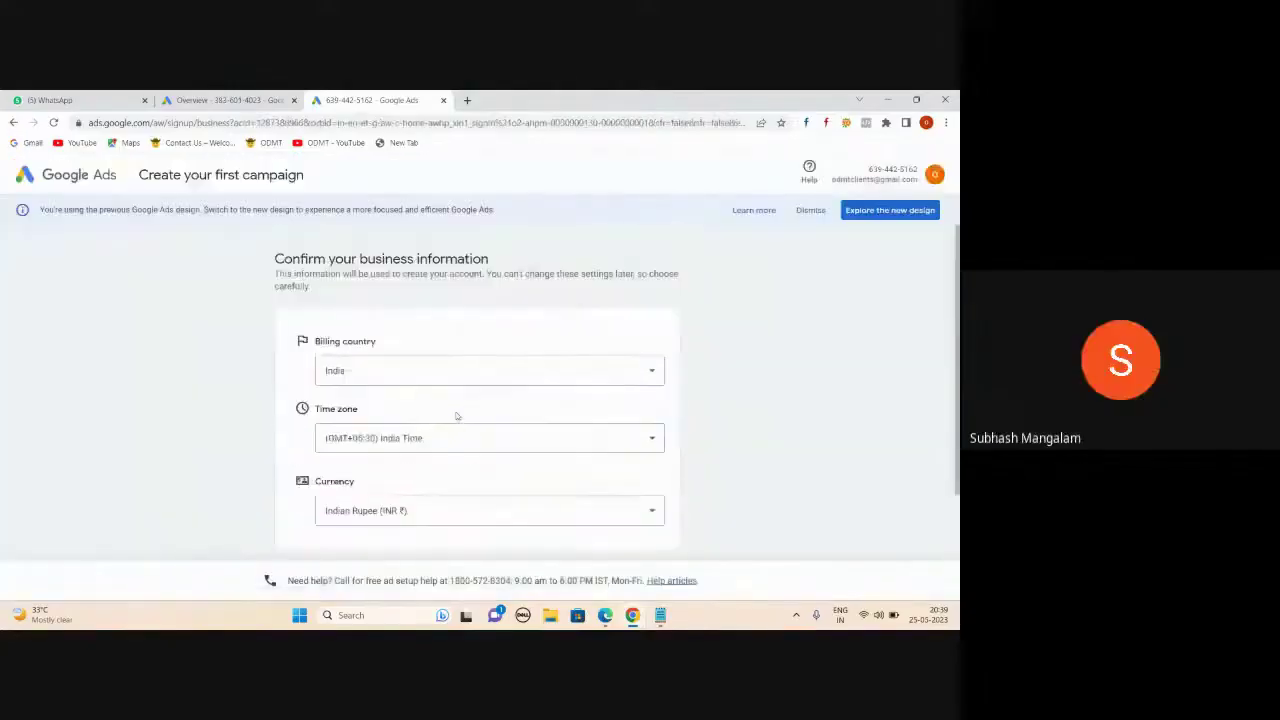
left_click(657, 373)
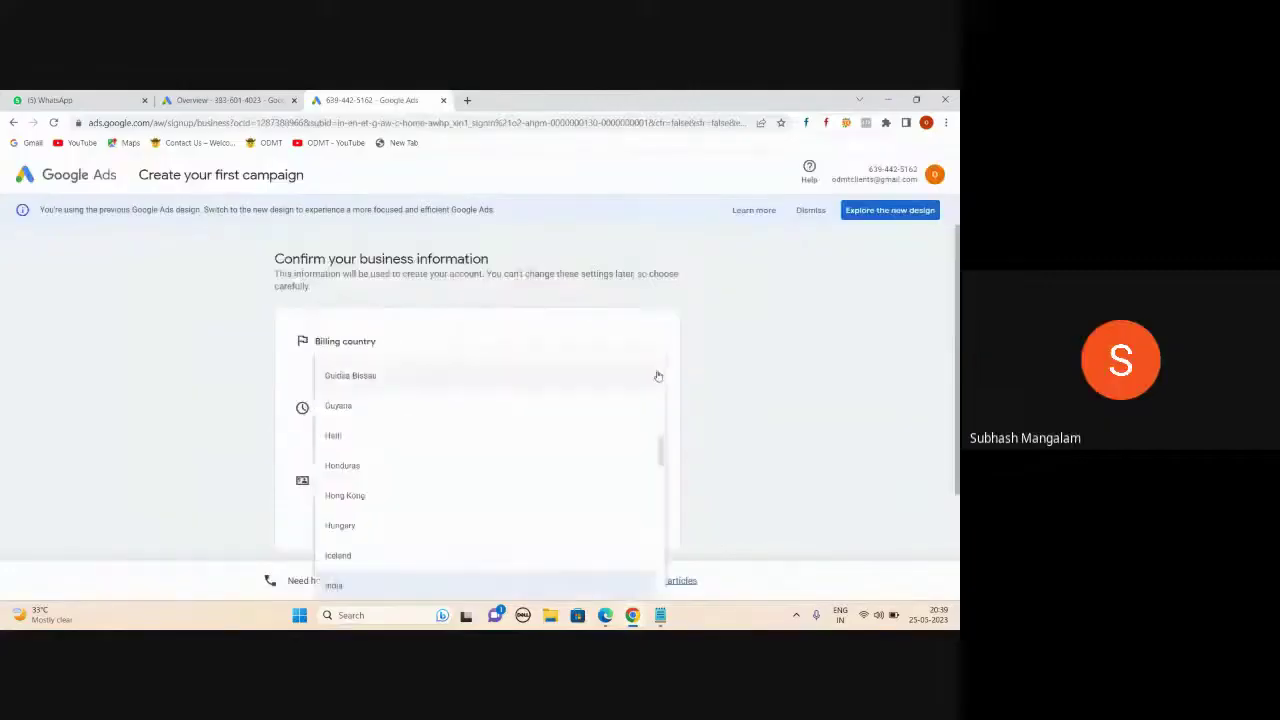
scroll(657, 375, "down", 15)
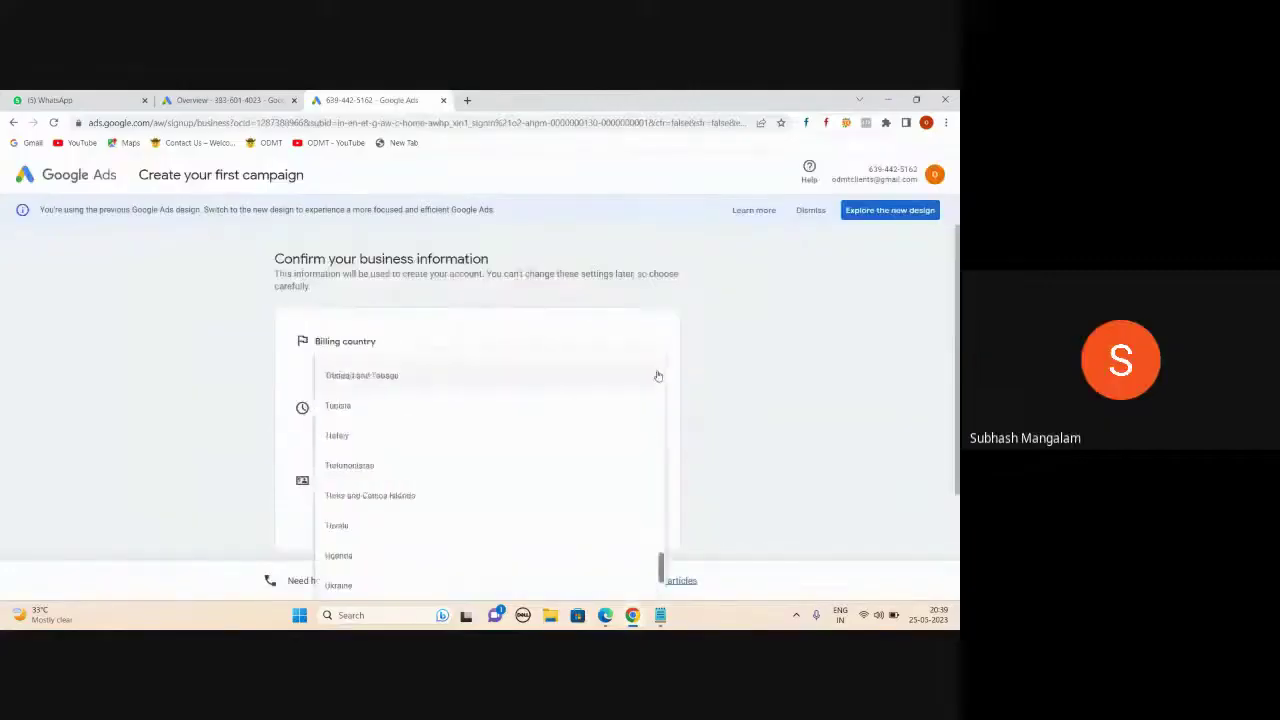
scroll(657, 375, "down", 1)
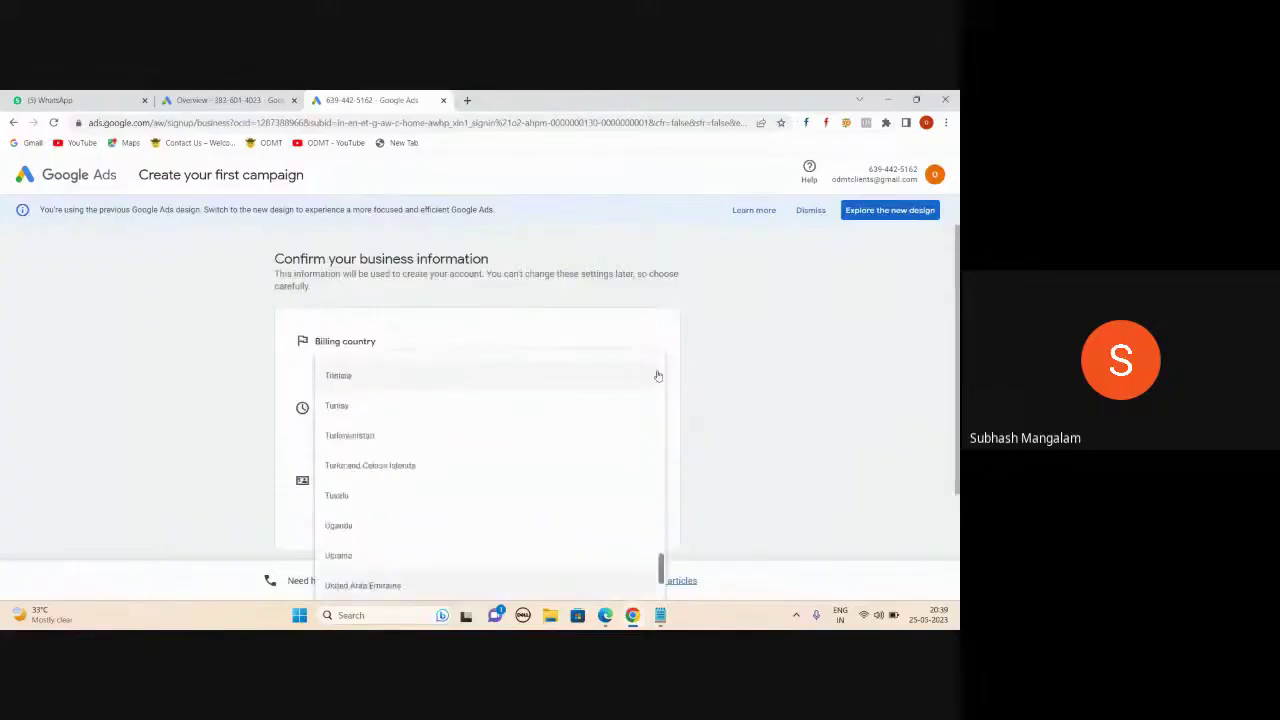
scroll(526, 423, "down", 4)
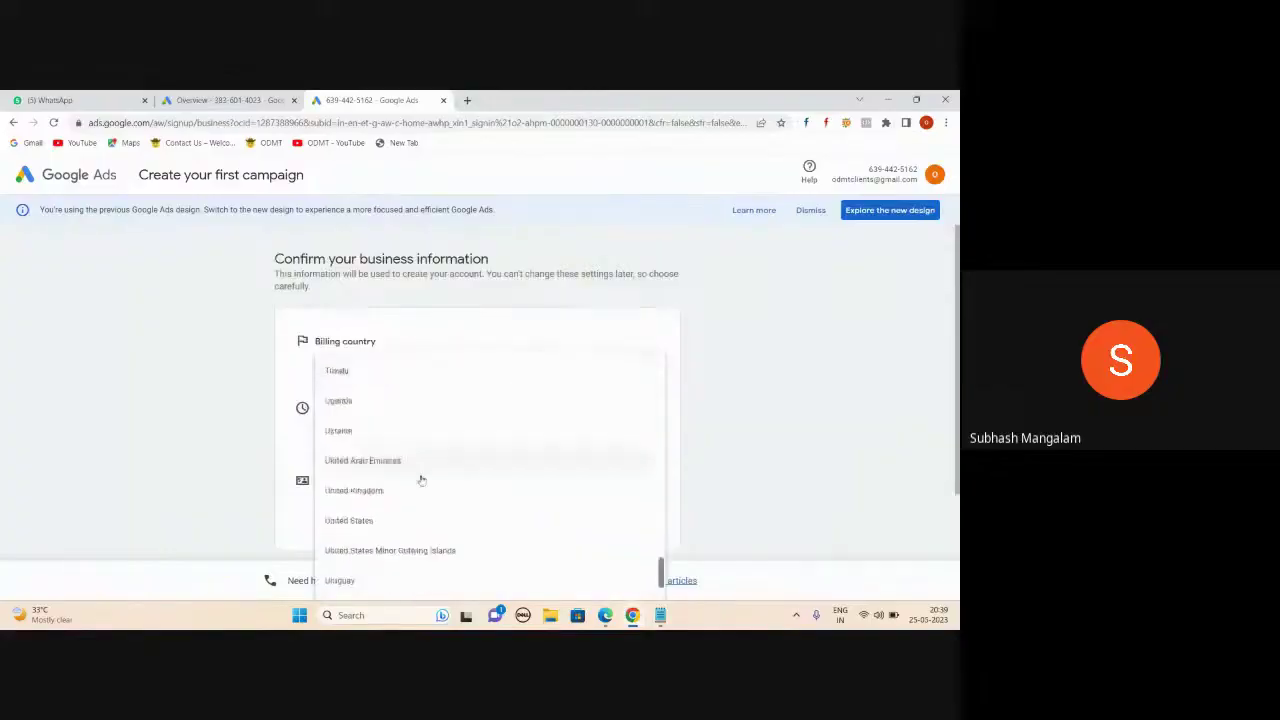
left_click(421, 484)
- Select British Pound (GBP £) as currency, decline expert phone guidance, and submit
scroll(470, 405, "down", 2)
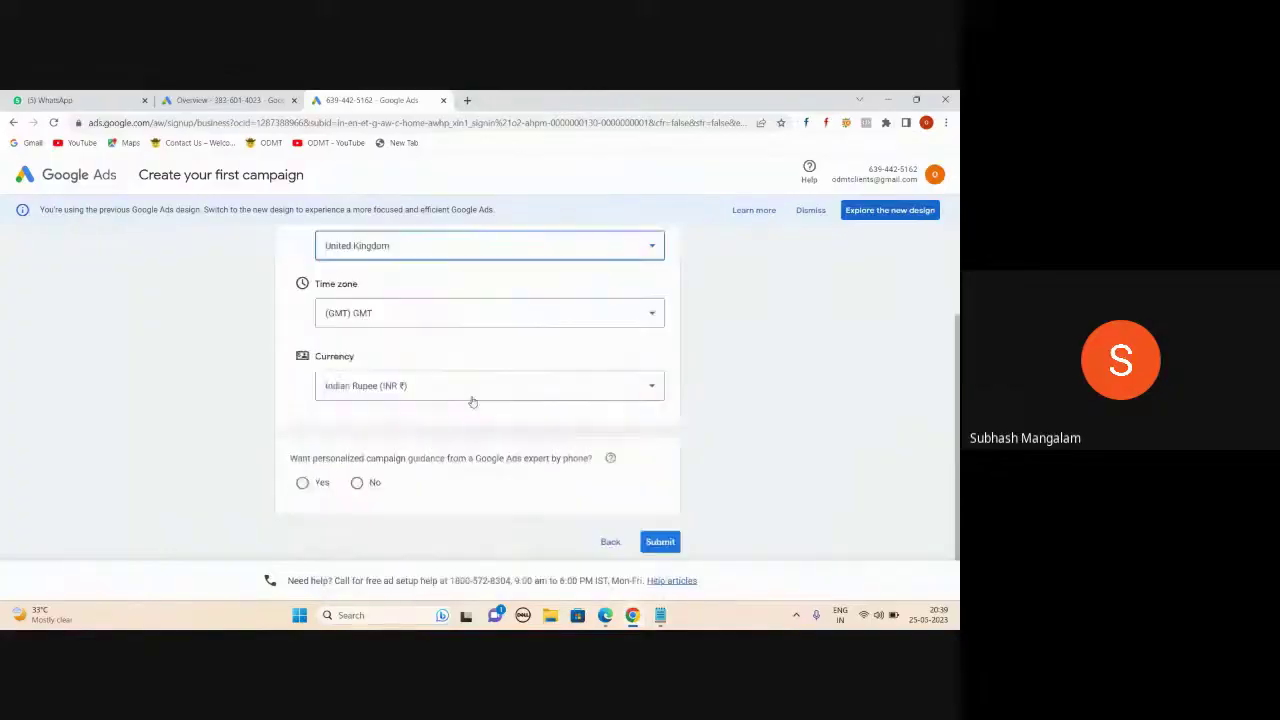
left_click(478, 388)
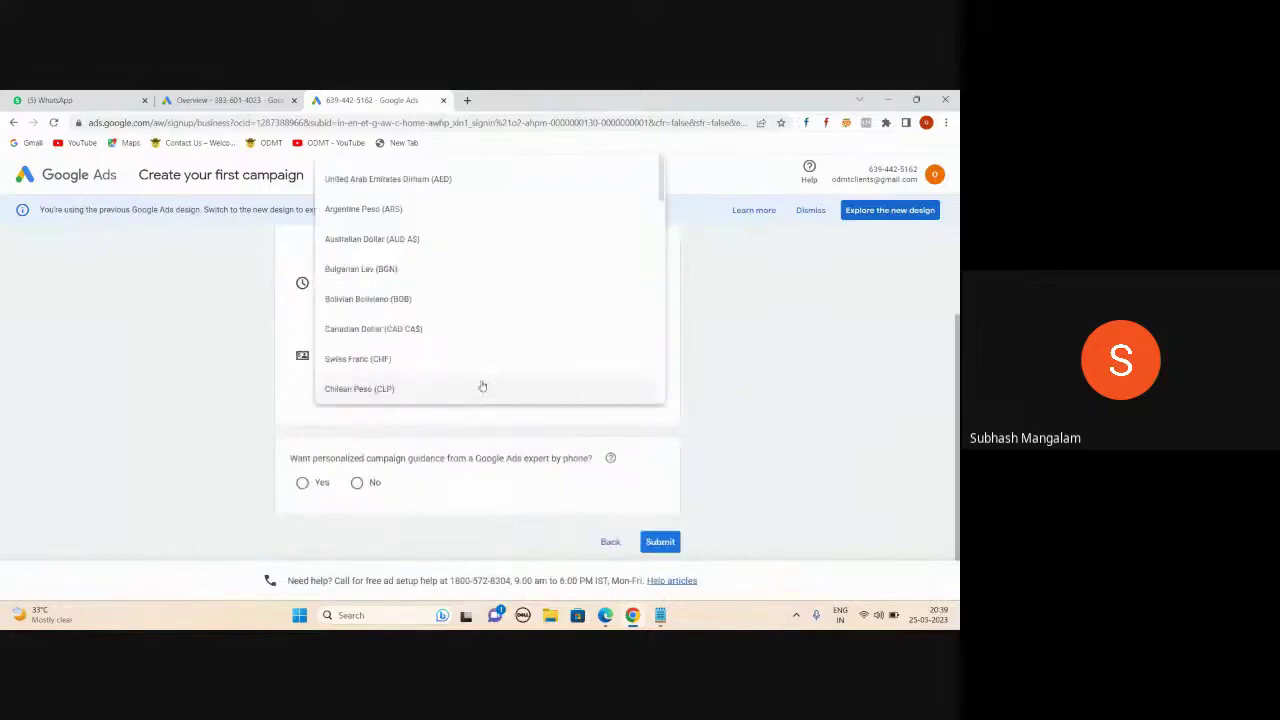
scroll(482, 386, "down", 10)
scroll(482, 386, "up", 2)
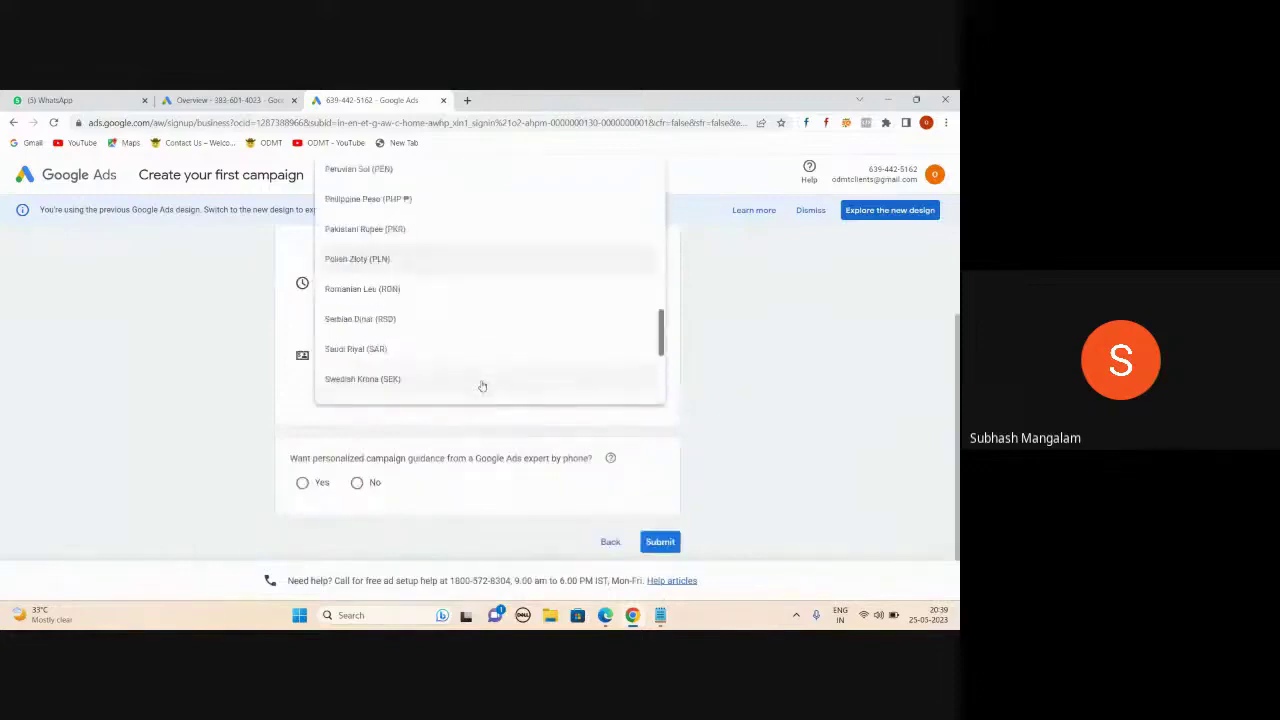
scroll(471, 333, "down", 3)
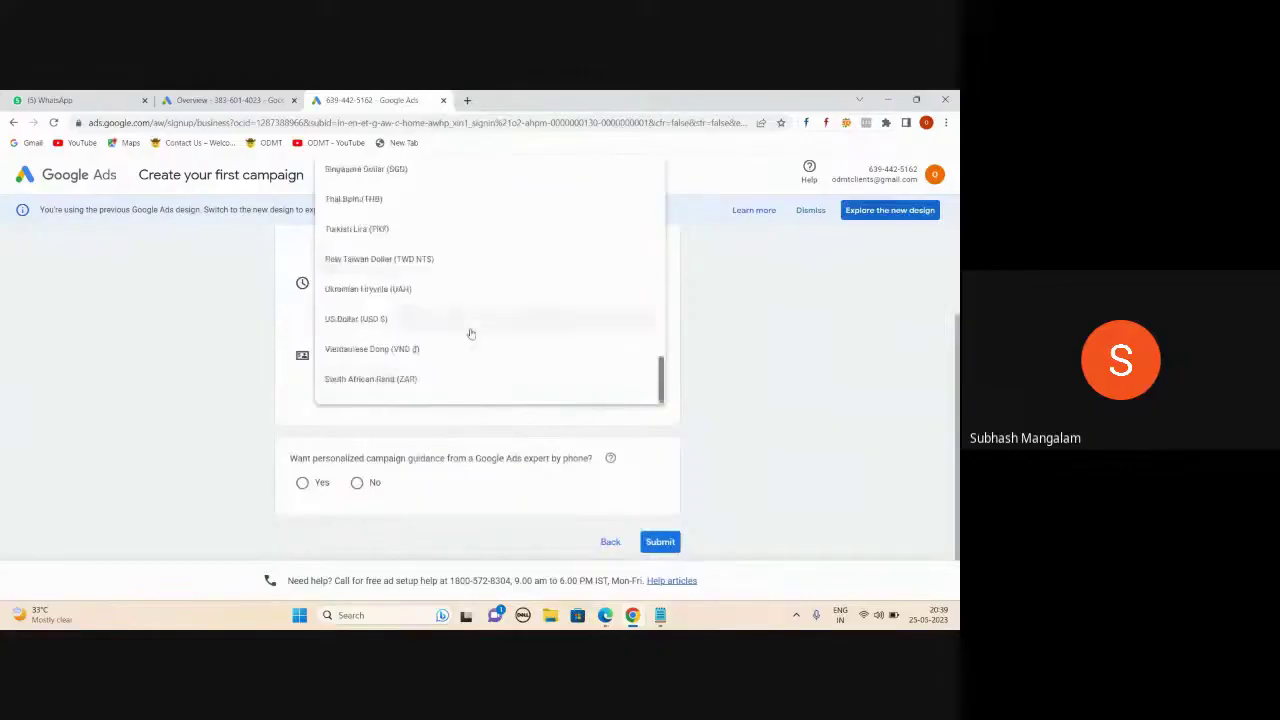
scroll(471, 333, "up", 6)
scroll(471, 333, "up", 2)
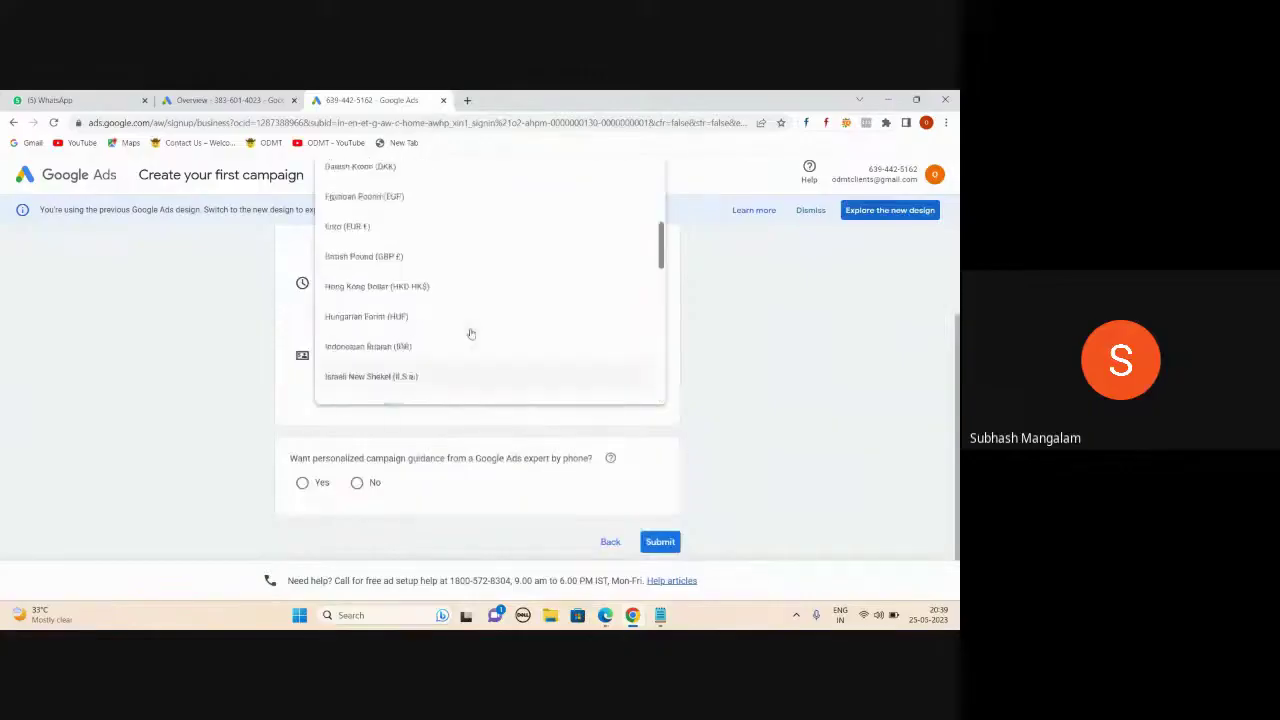
scroll(471, 333, "up", 3)
scroll(471, 333, "down", 4)
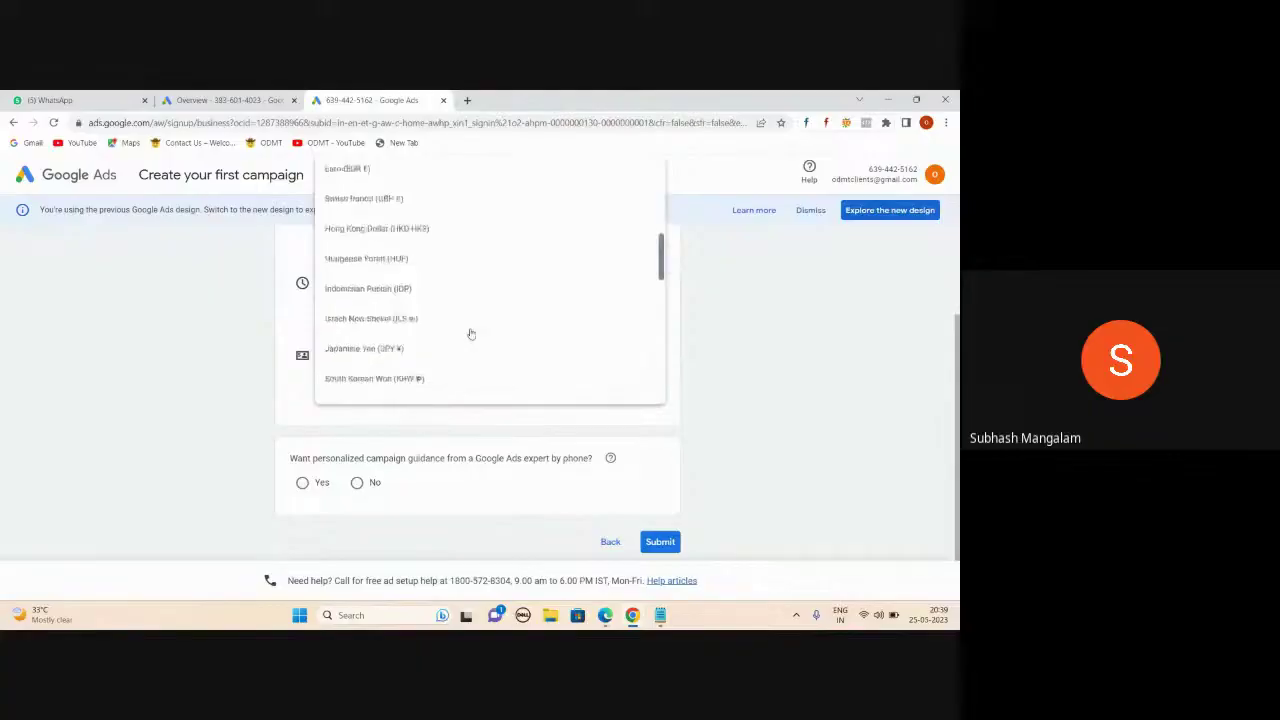
scroll(471, 333, "down", 2)
scroll(471, 333, "up", 3)
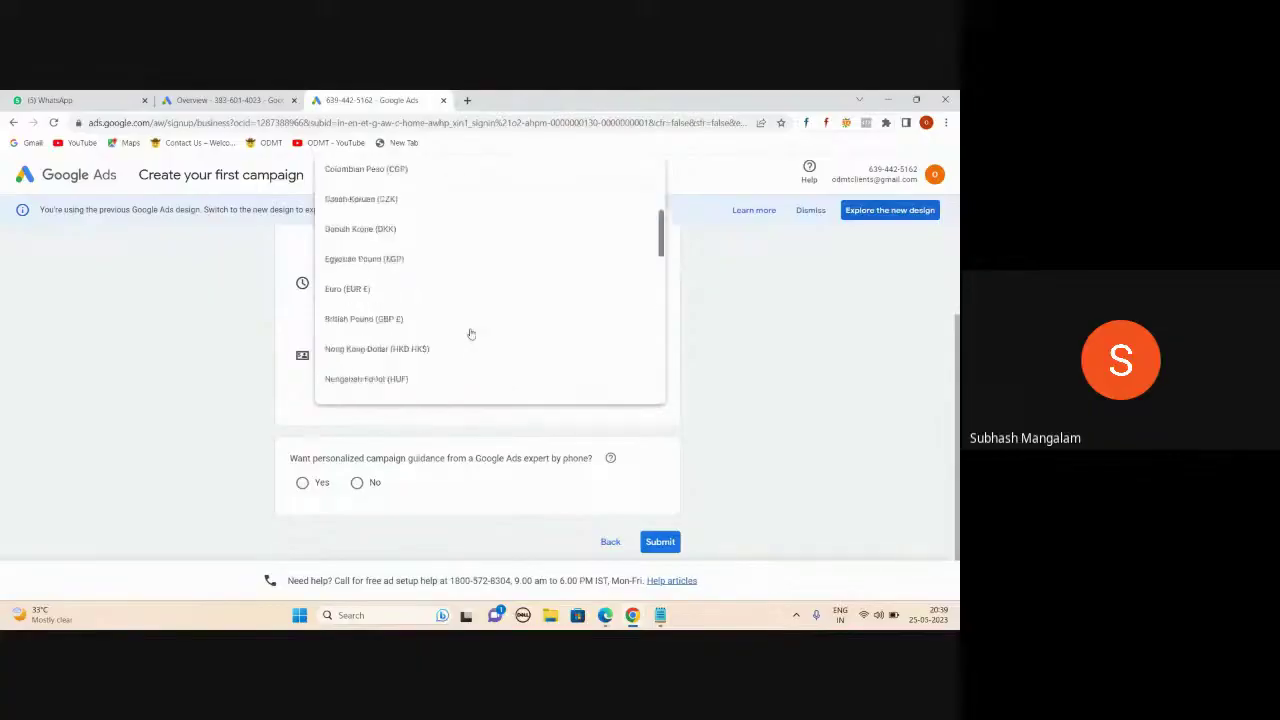
scroll(471, 333, "down", 4)
scroll(471, 333, "down", 2)
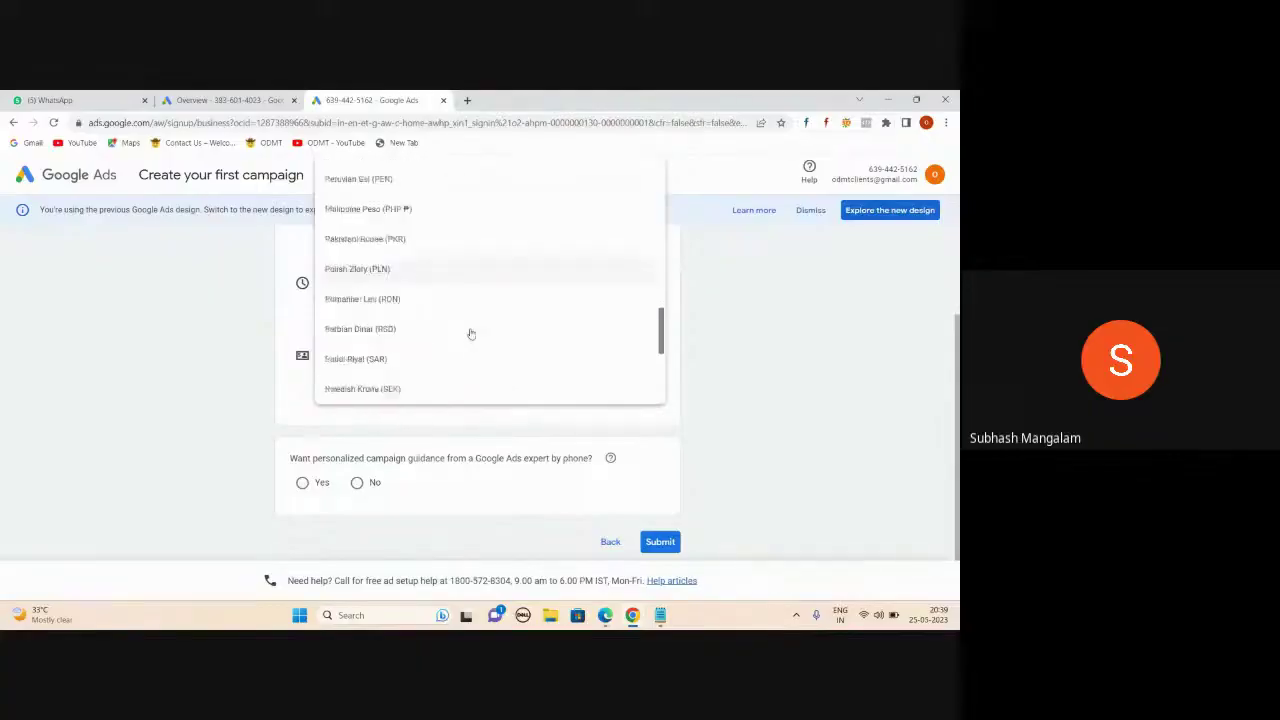
scroll(471, 333, "down", 3)
scroll(471, 333, "down", 1)
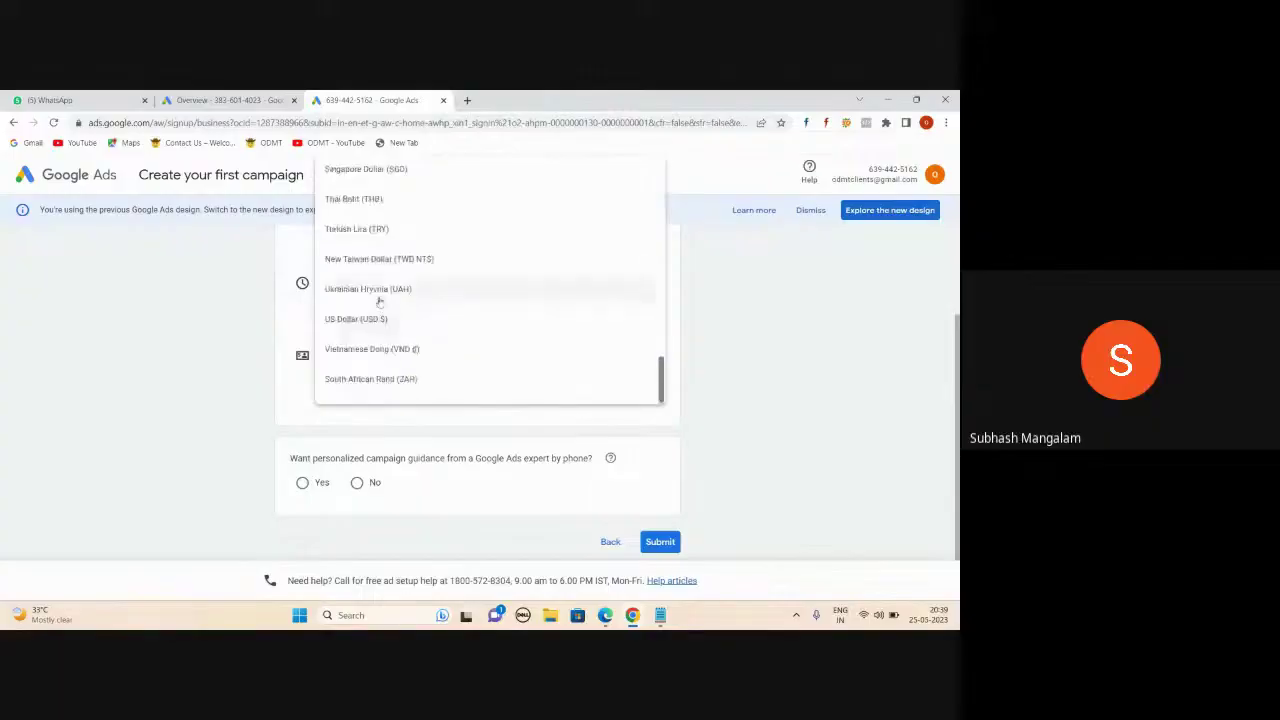
scroll(494, 343, "up", 2)
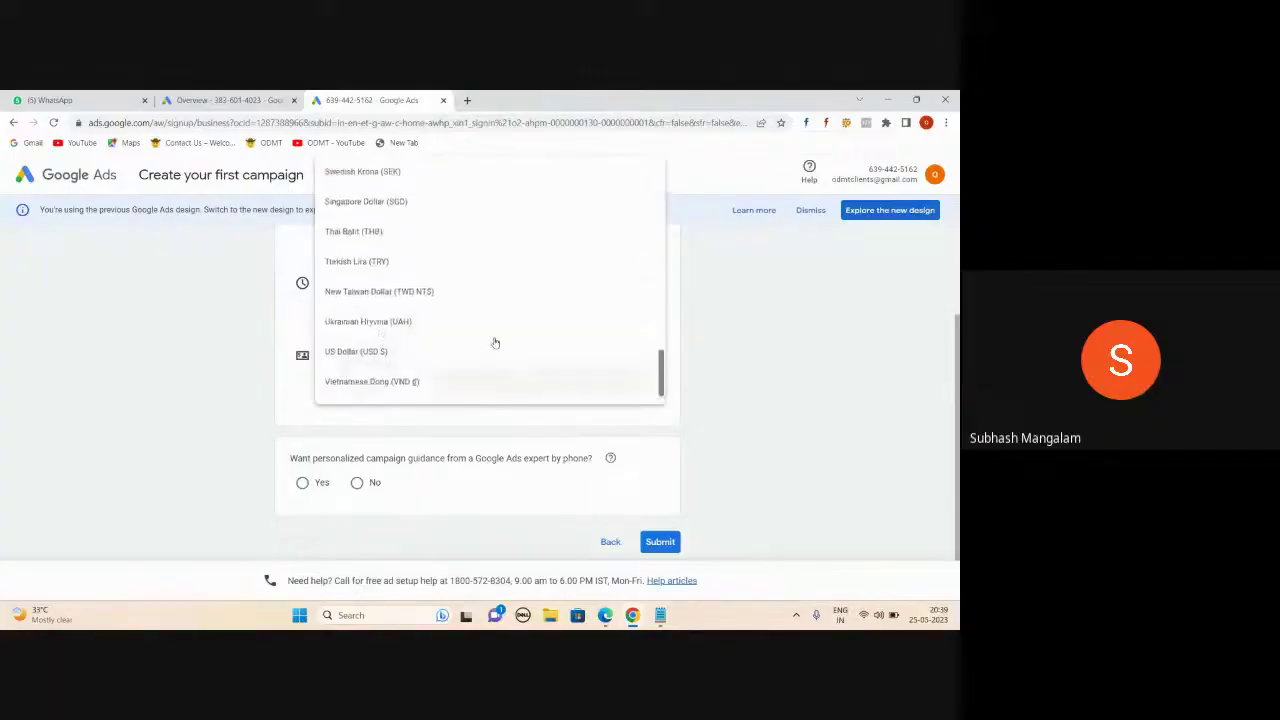
scroll(494, 343, "up", 2)
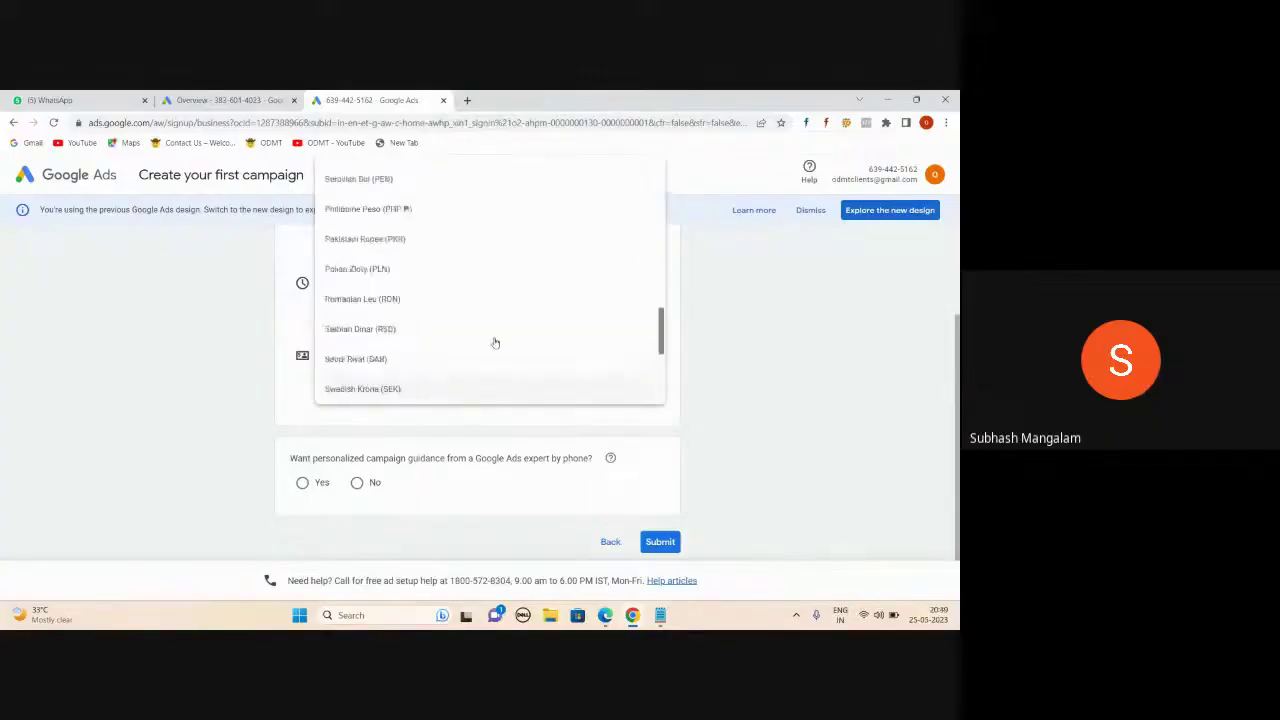
scroll(494, 343, "up", 3)
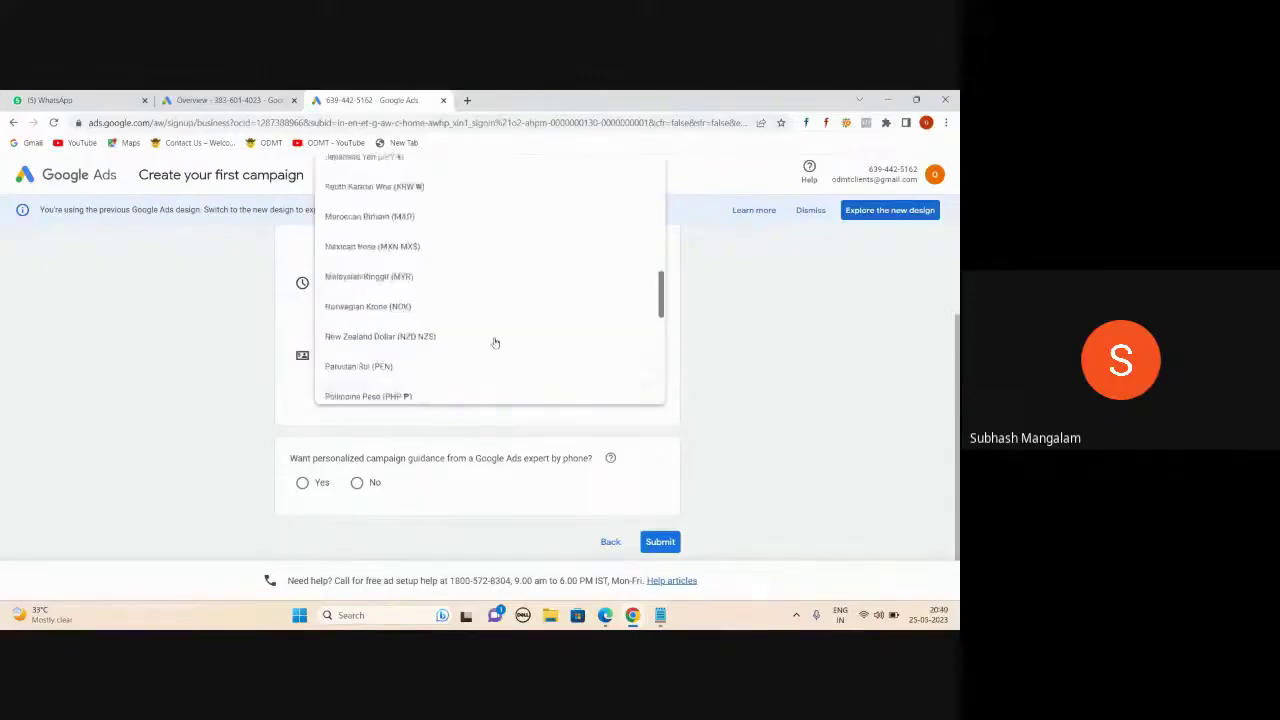
scroll(494, 343, "up", 3)
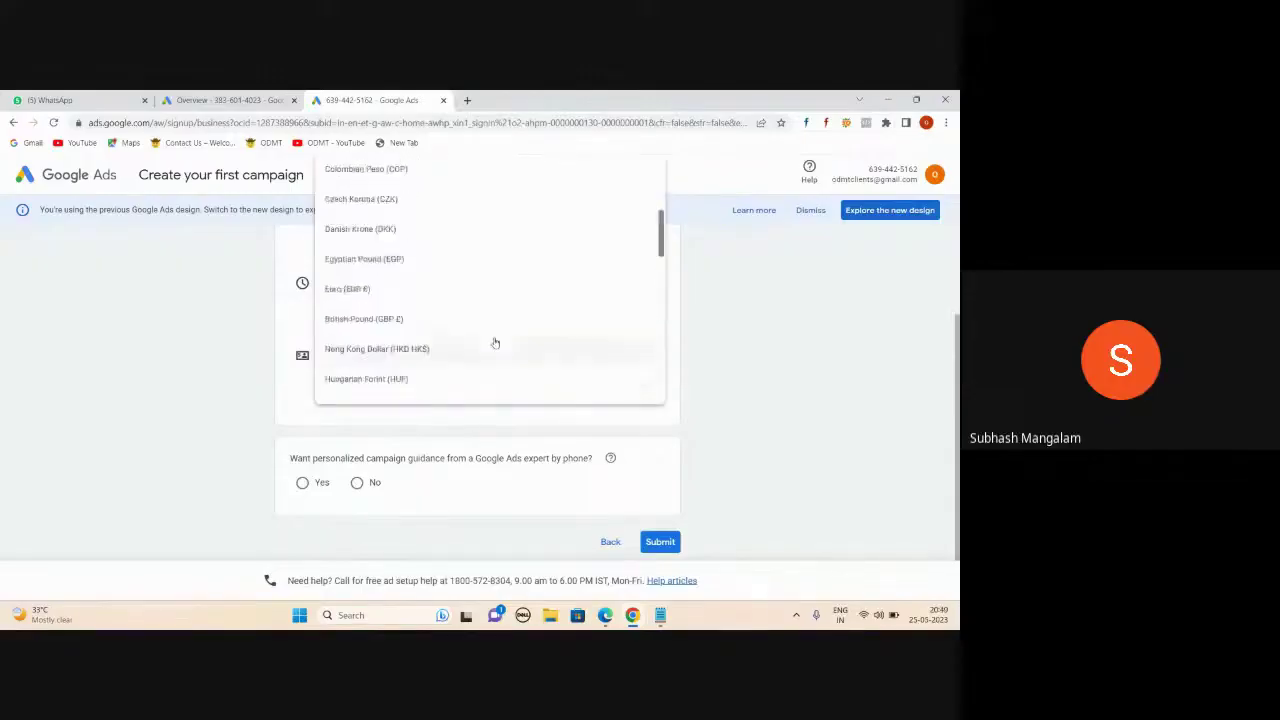
left_click(347, 324)
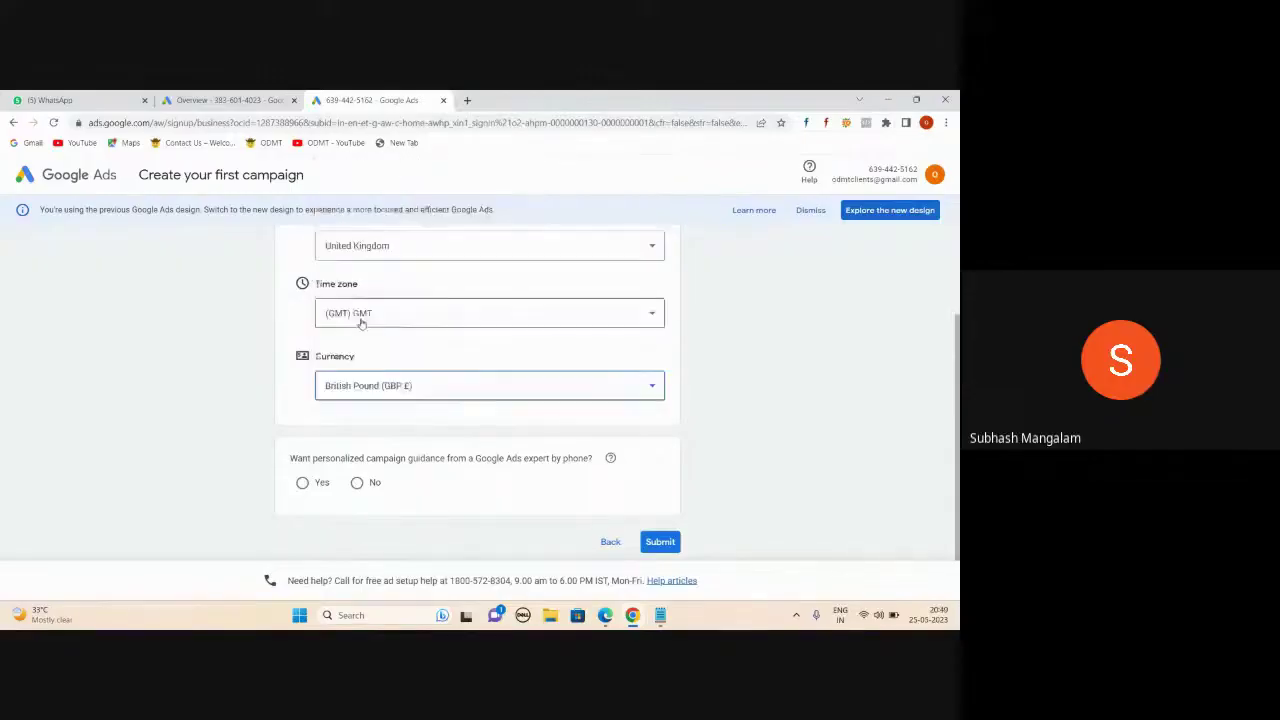
left_click(358, 482)
left_click(660, 542)
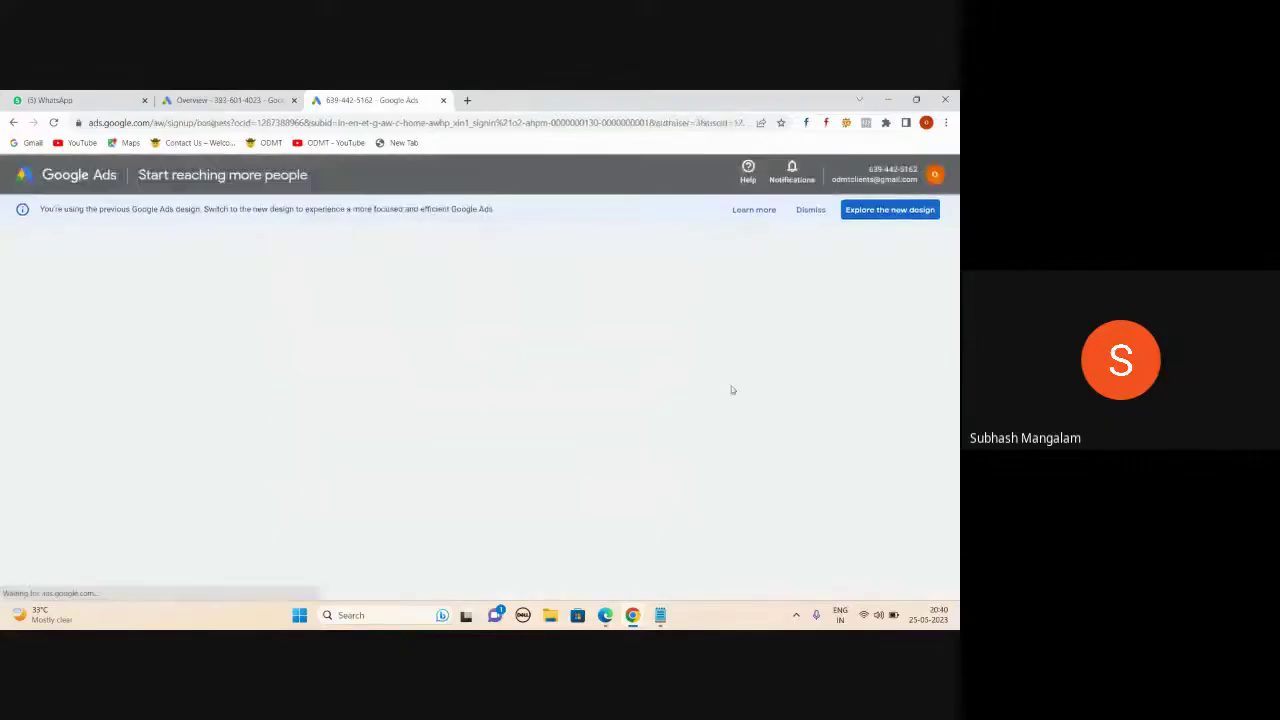
- From the GMT account's overview, choose 'Create new Google Ads account' in the avatar's account menu
left_click(300, 313)
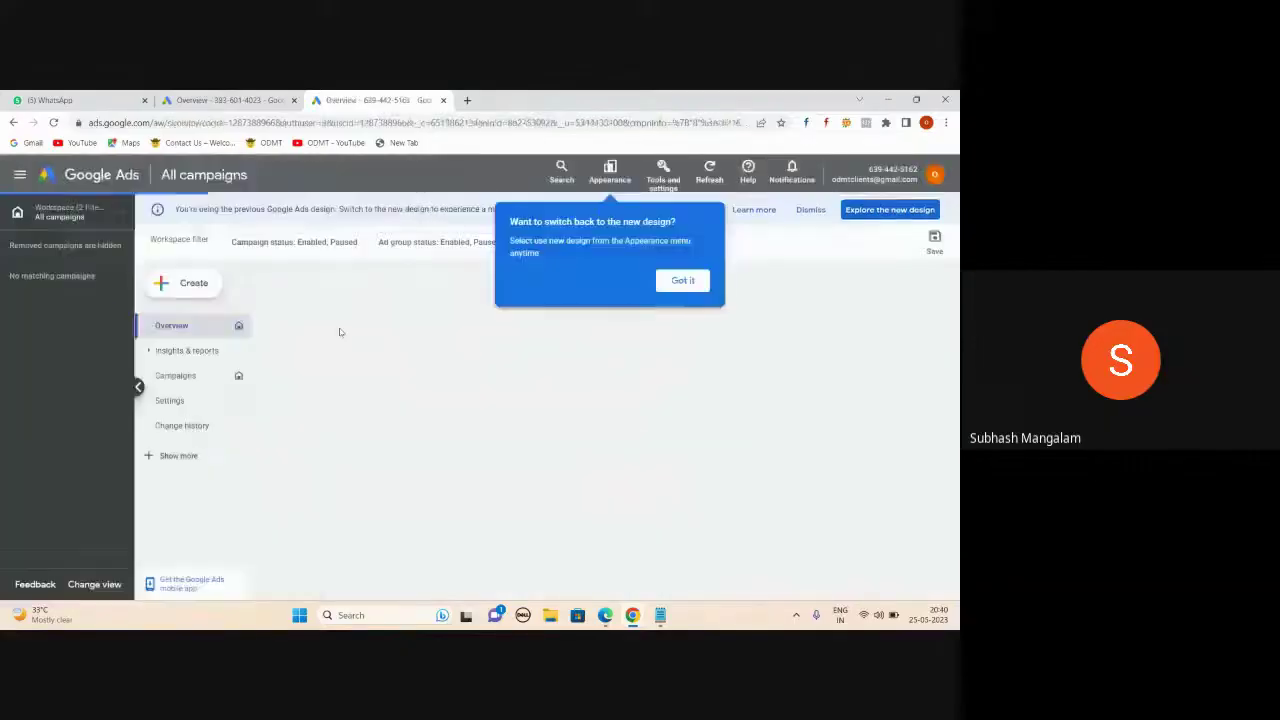
left_click(683, 285)
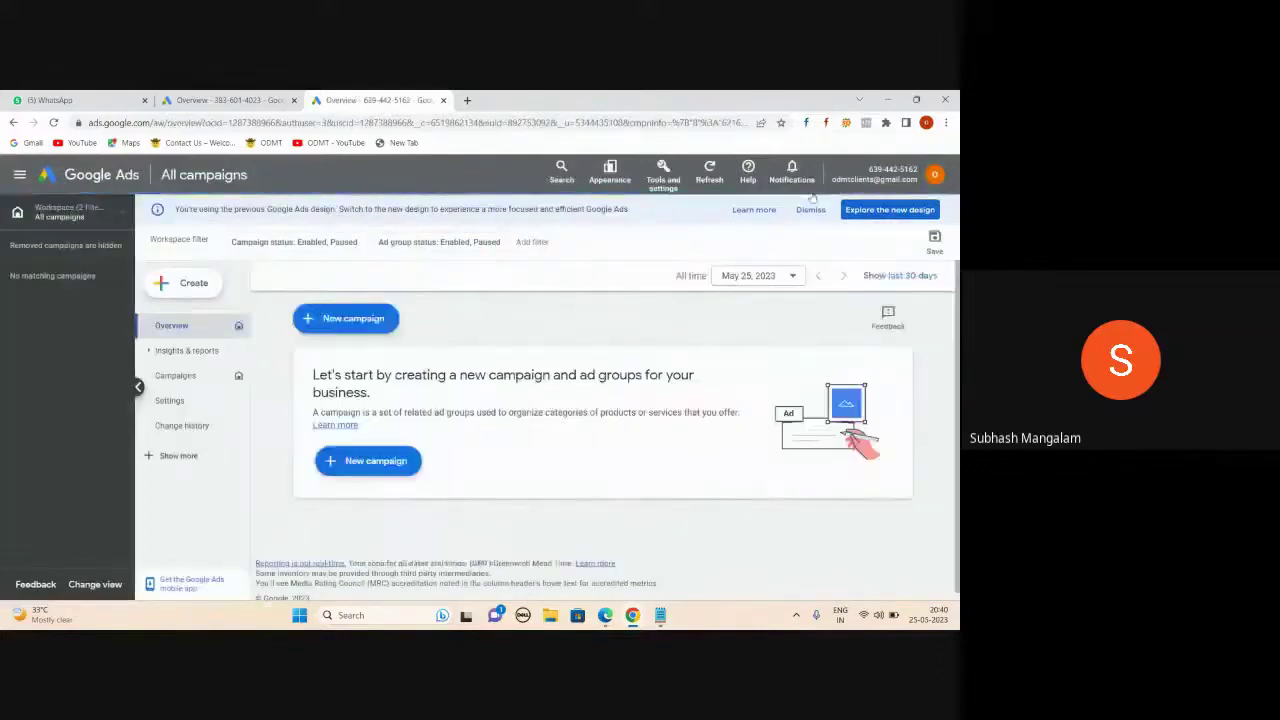
left_click(938, 176)
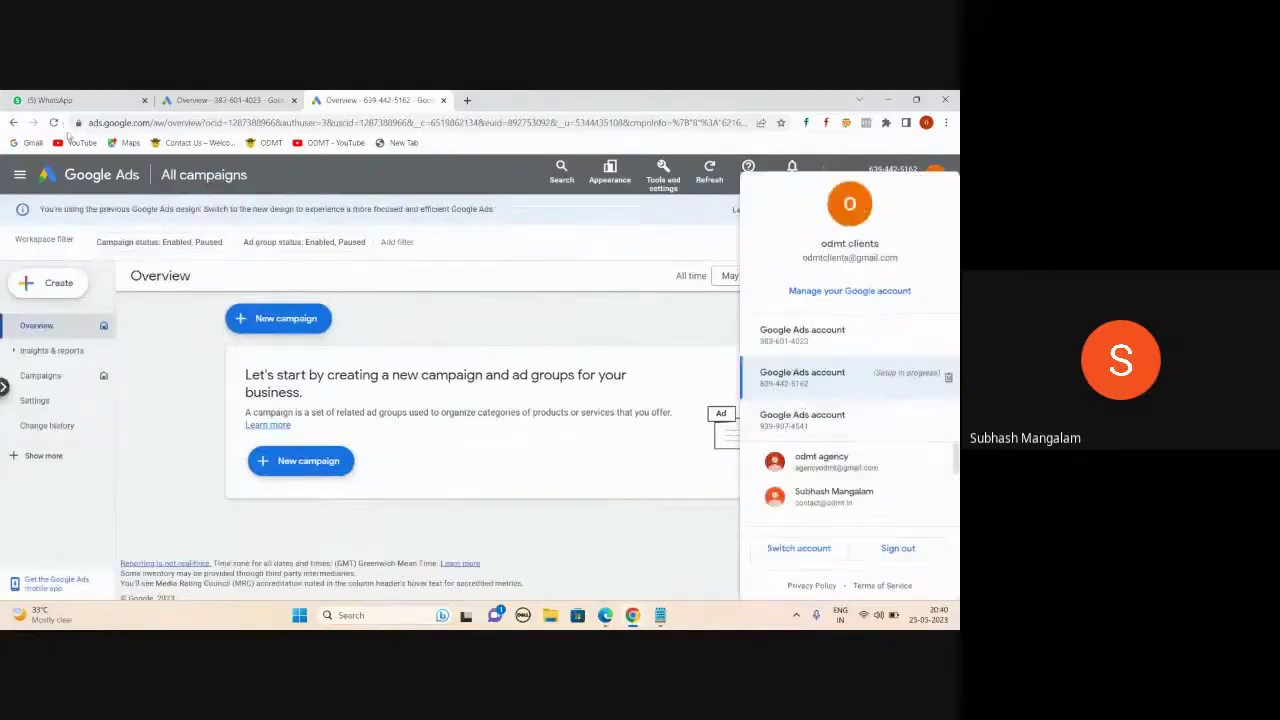
left_click(54, 122)
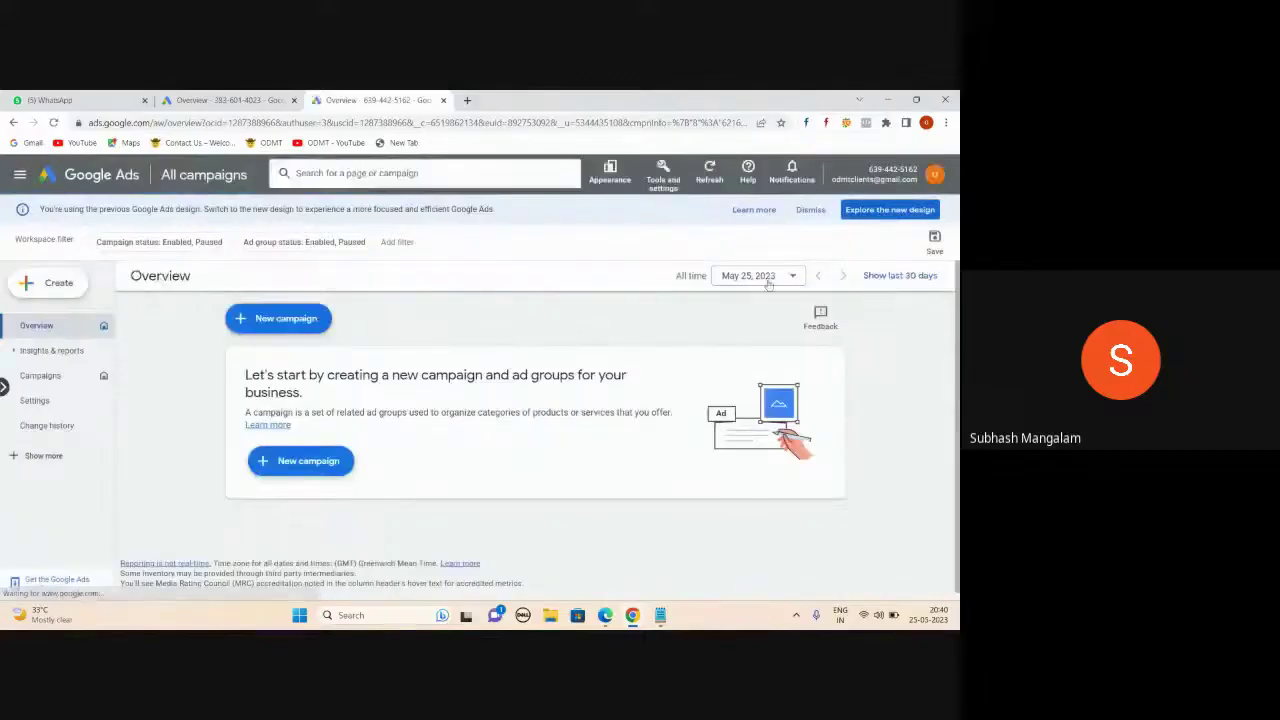
left_click(934, 174)
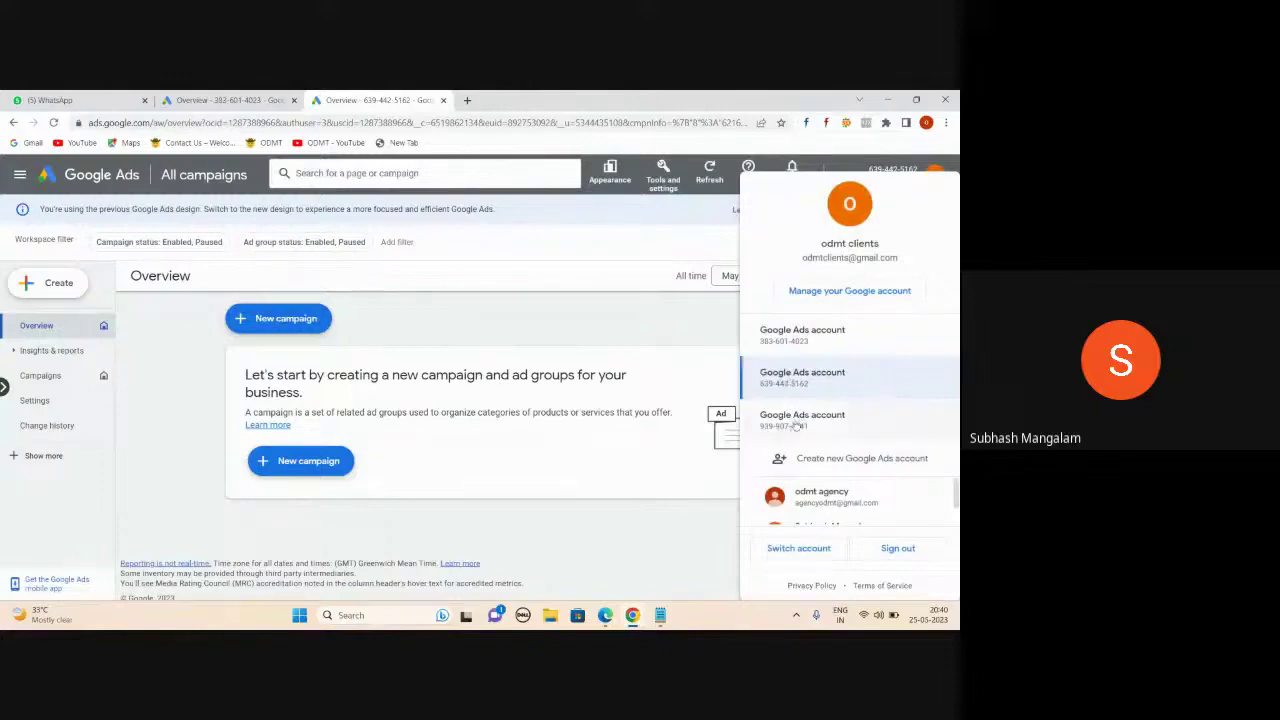
left_click(842, 462)
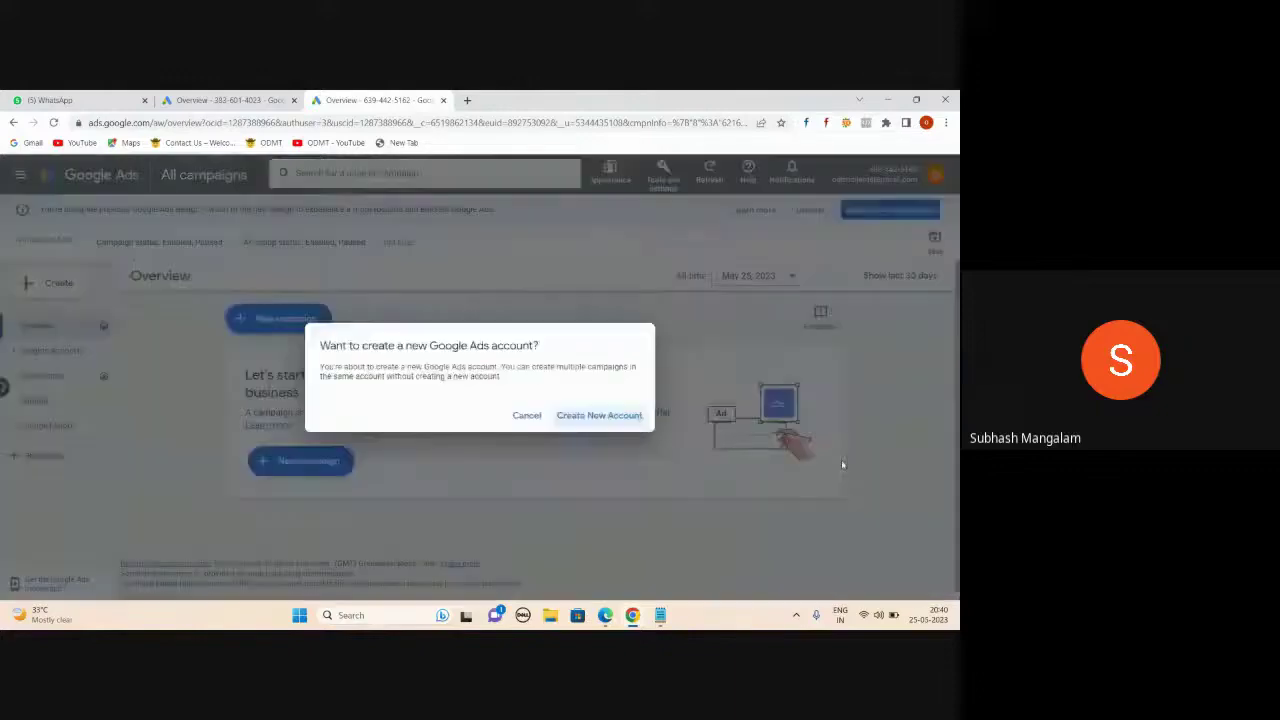
- Confirm the new account, switch to Expert Mode, and choose to create it without a campaign
left_click(633, 420)
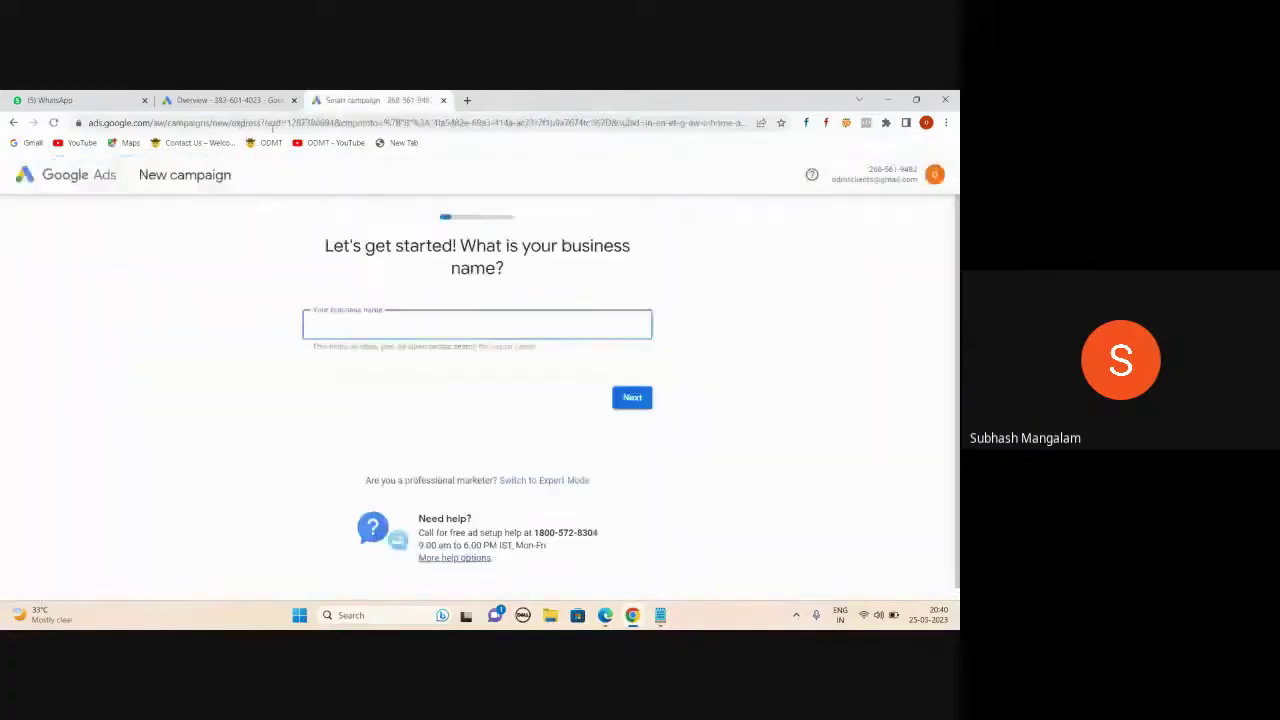
left_click(559, 483)
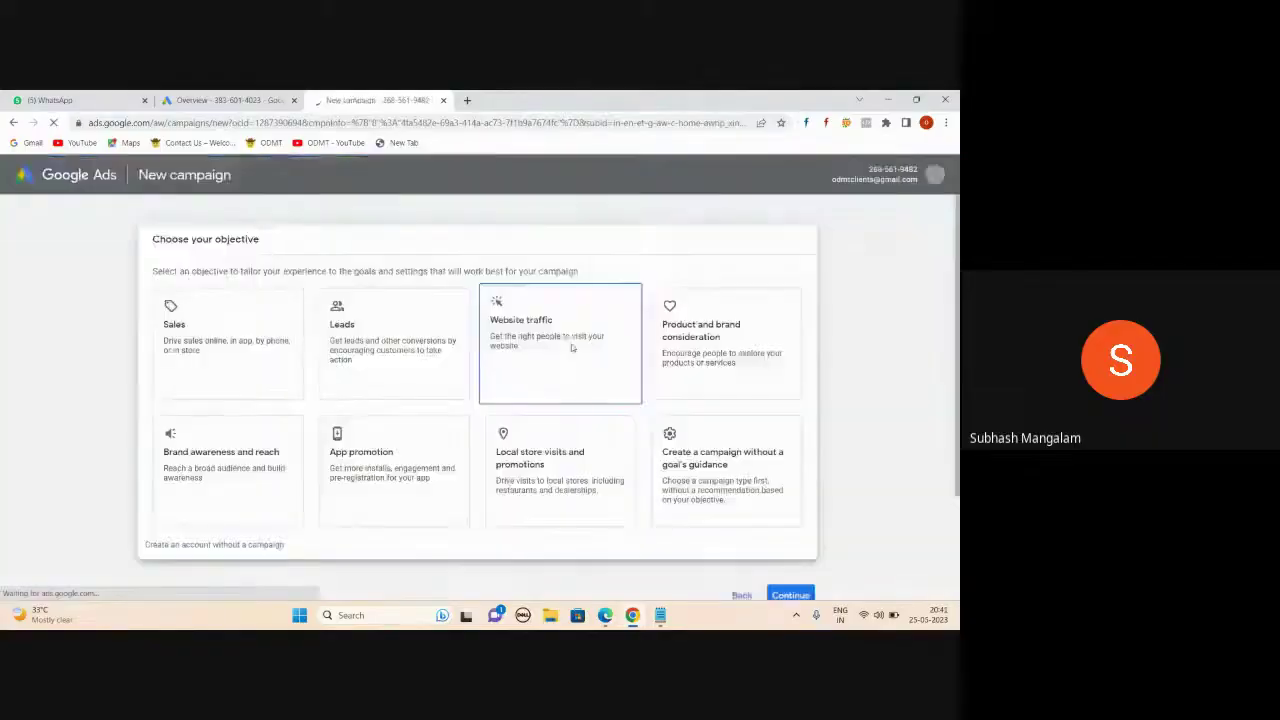
left_click(216, 545)
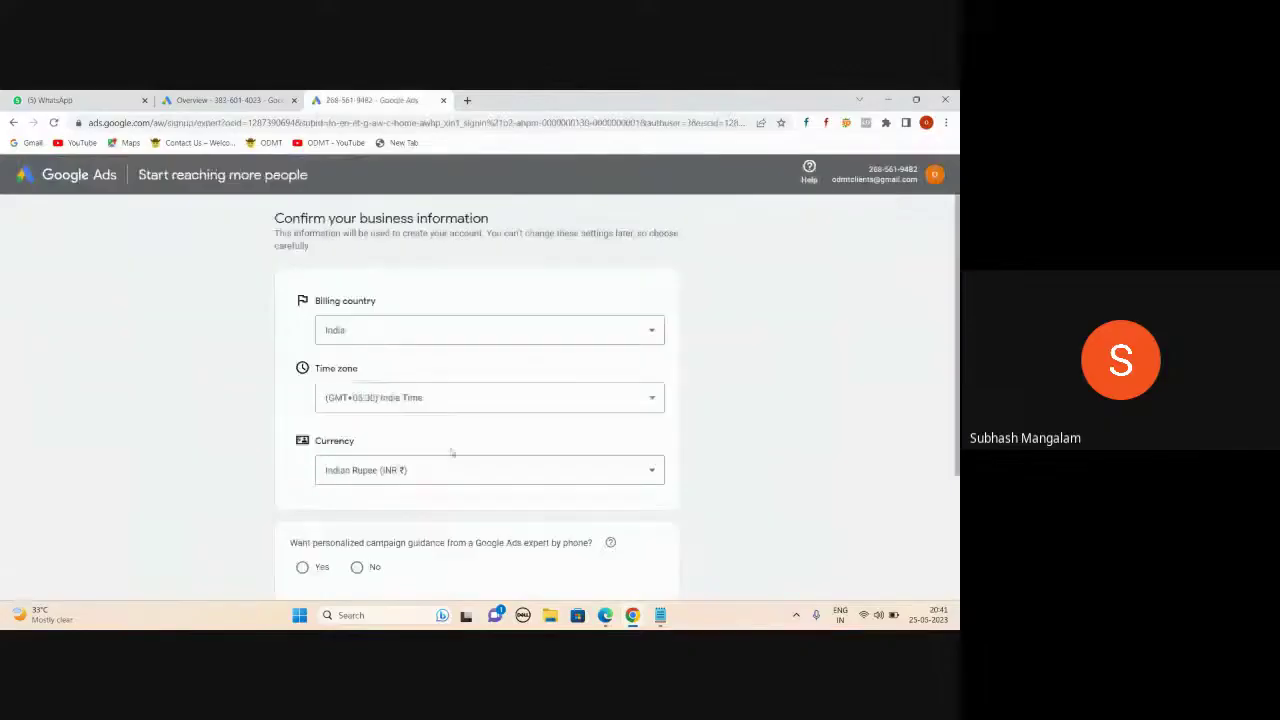
- Set the billing country to Hong Kong and the currency to Hong Kong Dollar
scroll(452, 453, "down", 2)
left_click(654, 254)
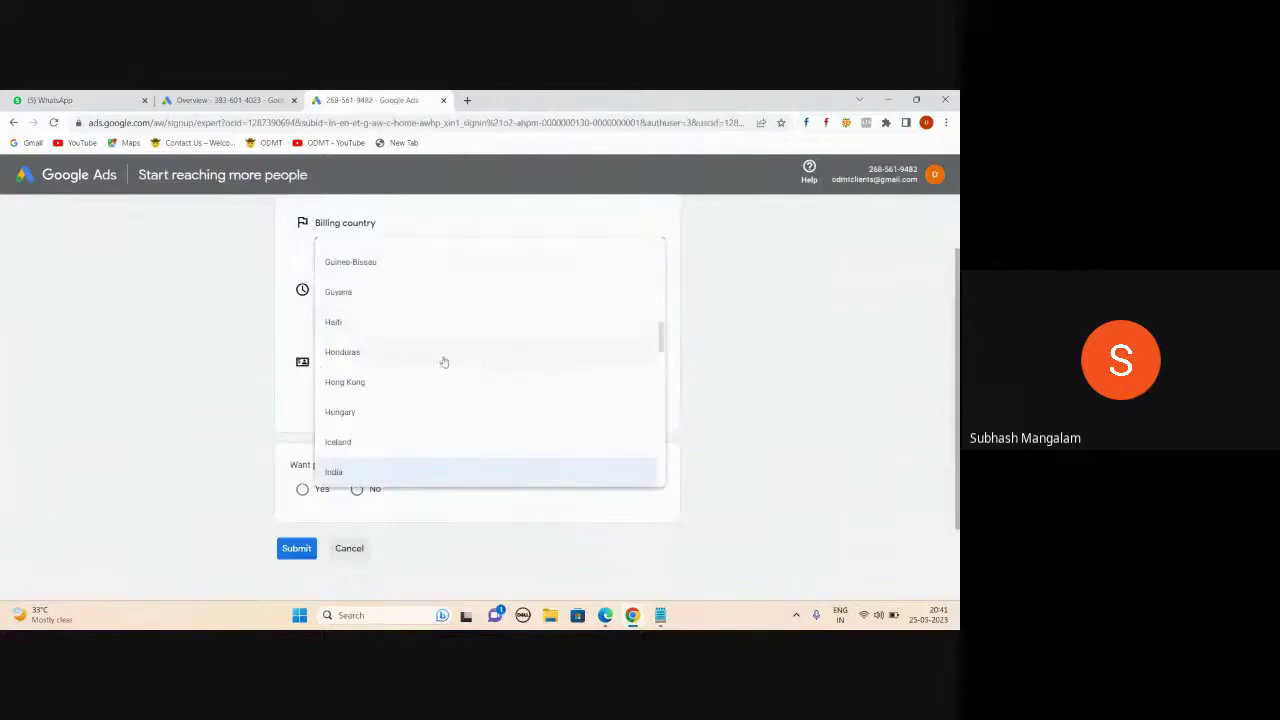
left_click(346, 381)
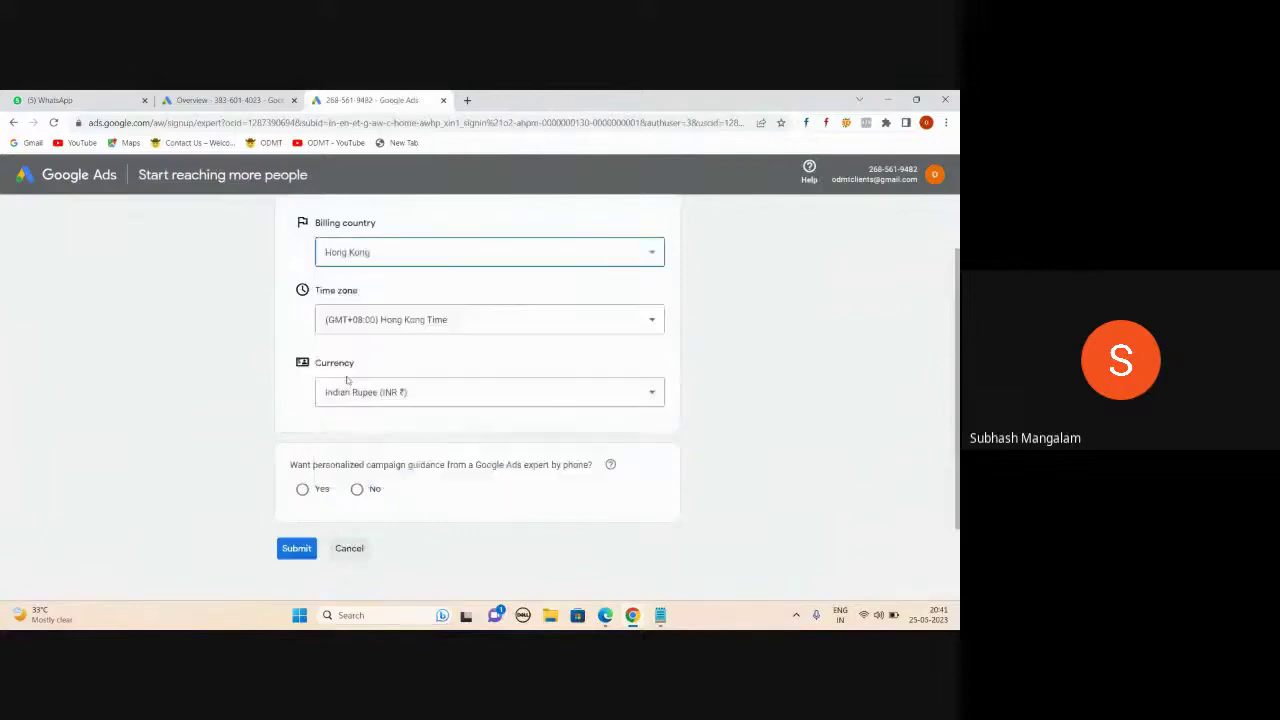
left_click(494, 396)
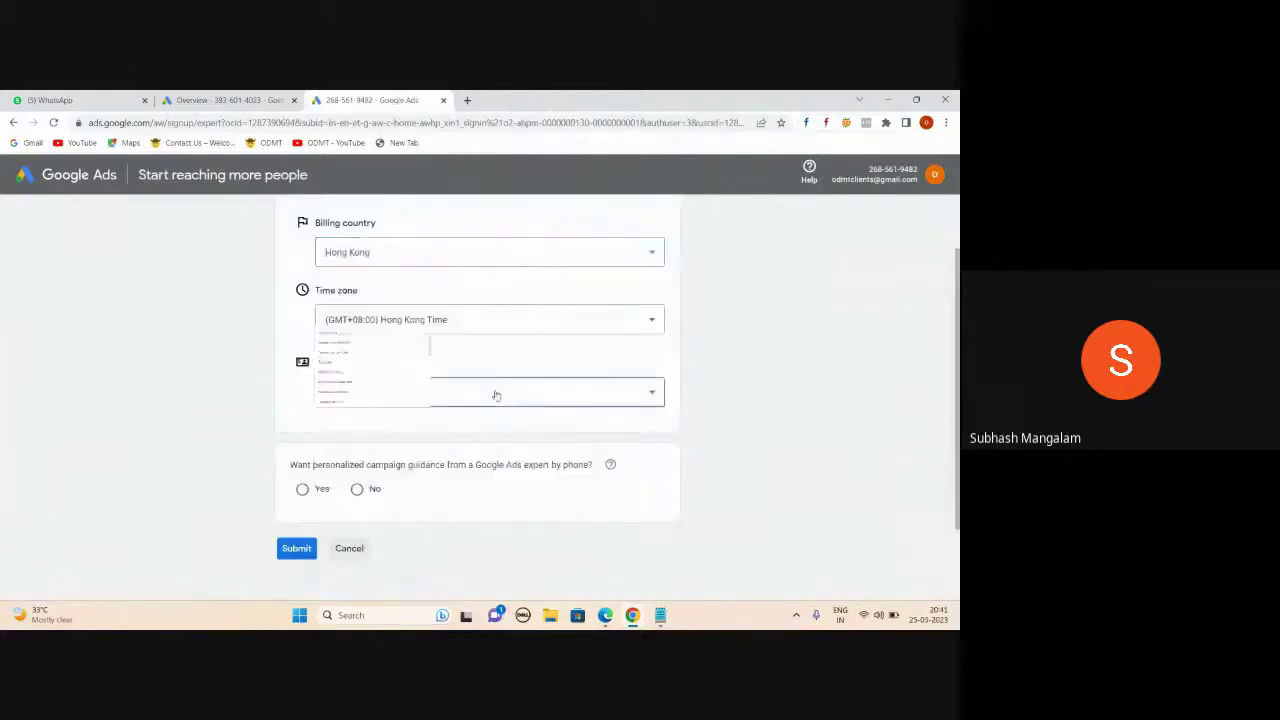
left_click(678, 346)
left_click(598, 393)
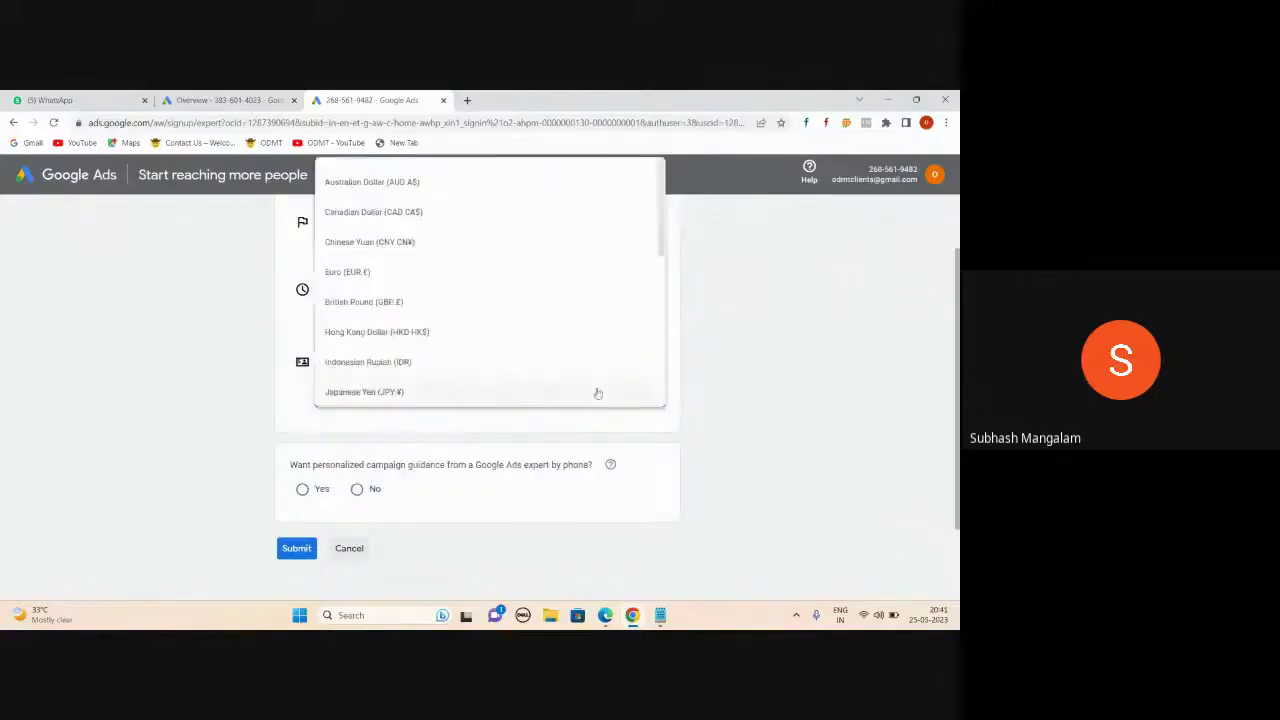
left_click(390, 248)
left_click(542, 397)
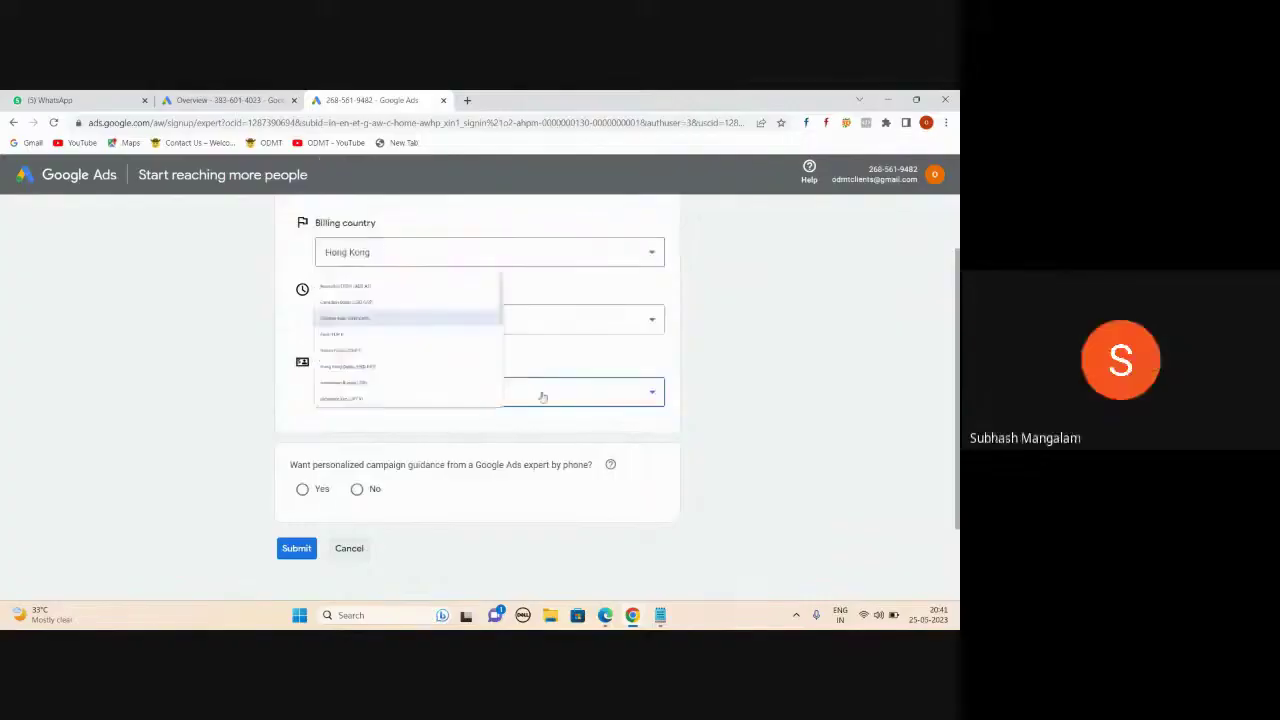
scroll(497, 311, "down", 3)
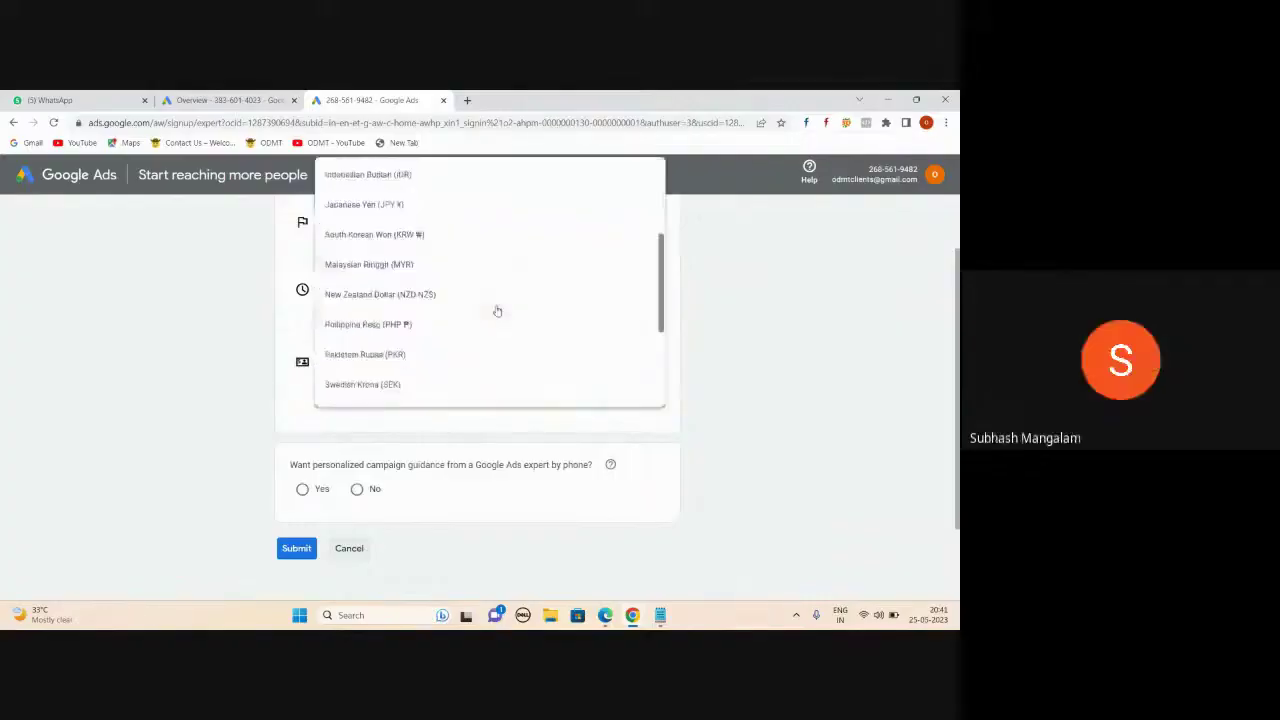
scroll(497, 311, "up", 3)
left_click(406, 270)
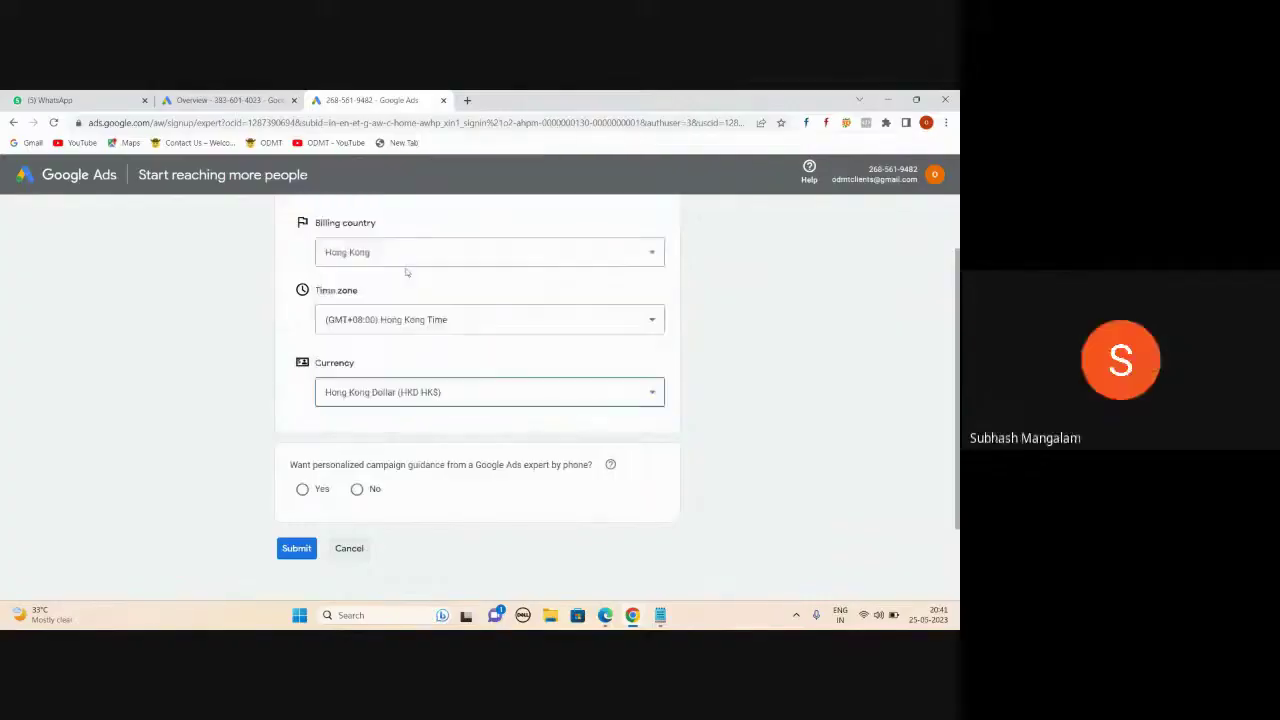
- Decline phone guidance, submit the business information, and explore the new account
left_click(357, 489)
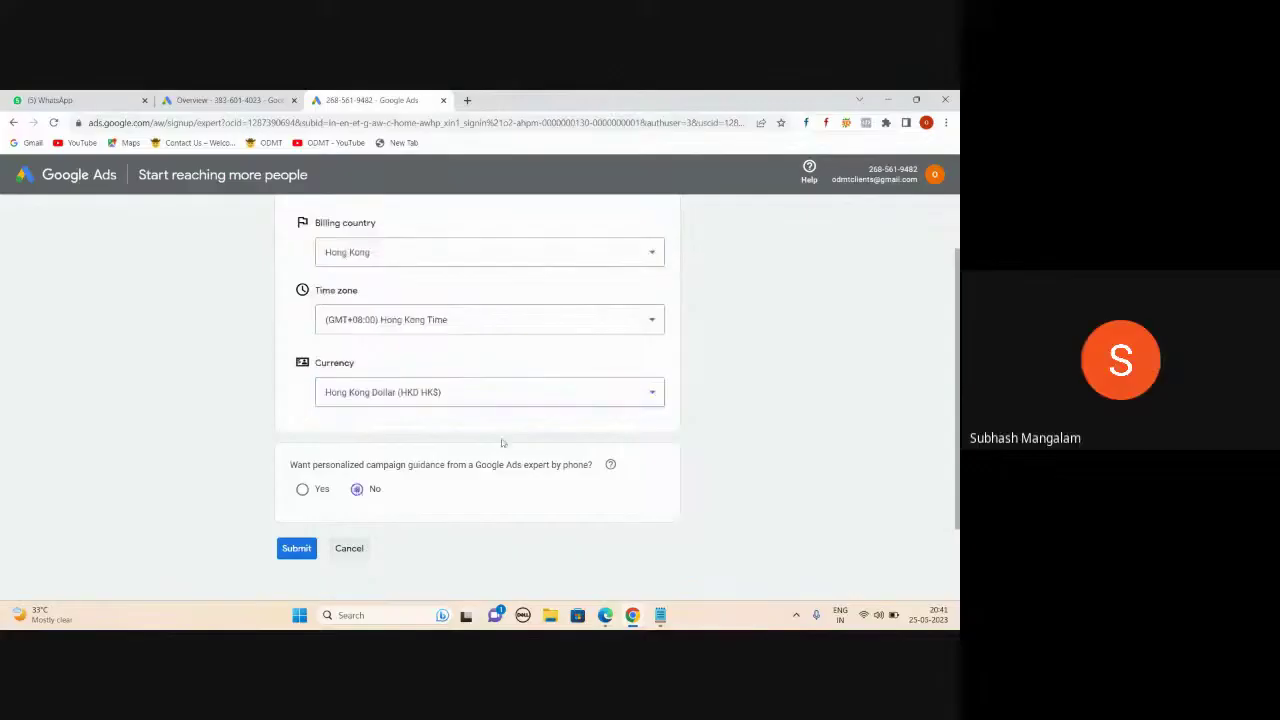
scroll(522, 403, "down", 2)
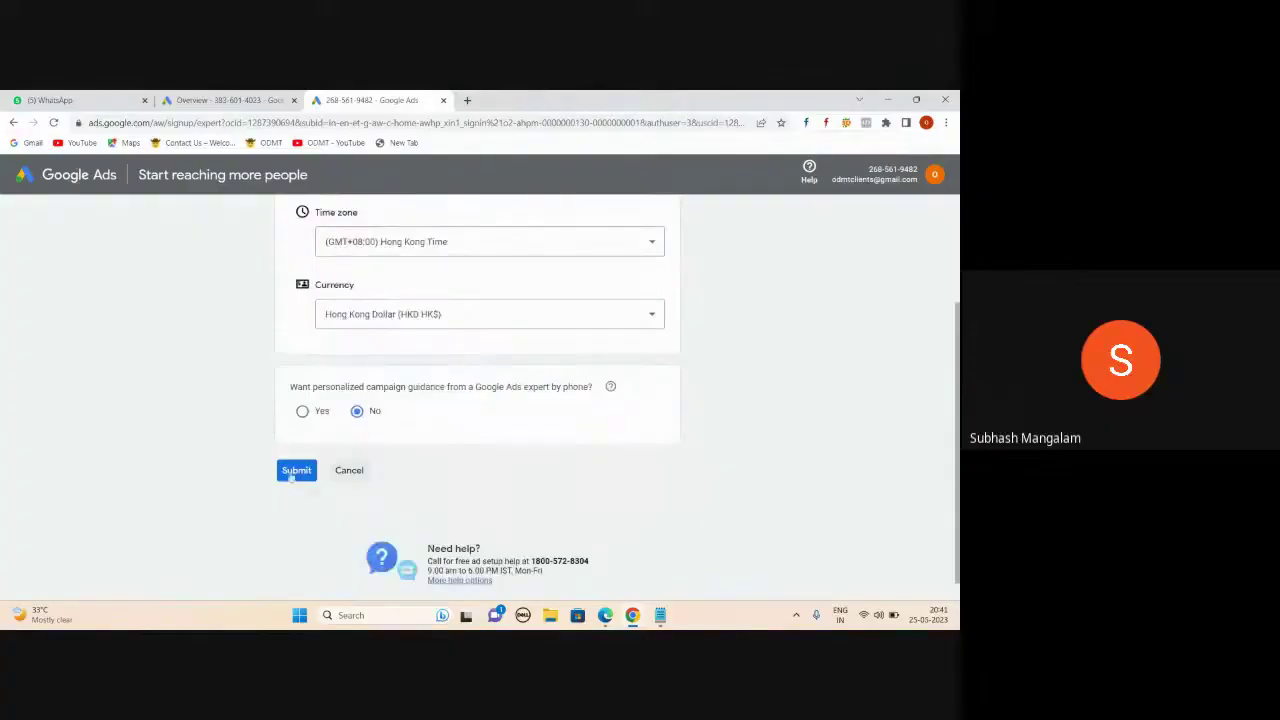
left_click(293, 472)
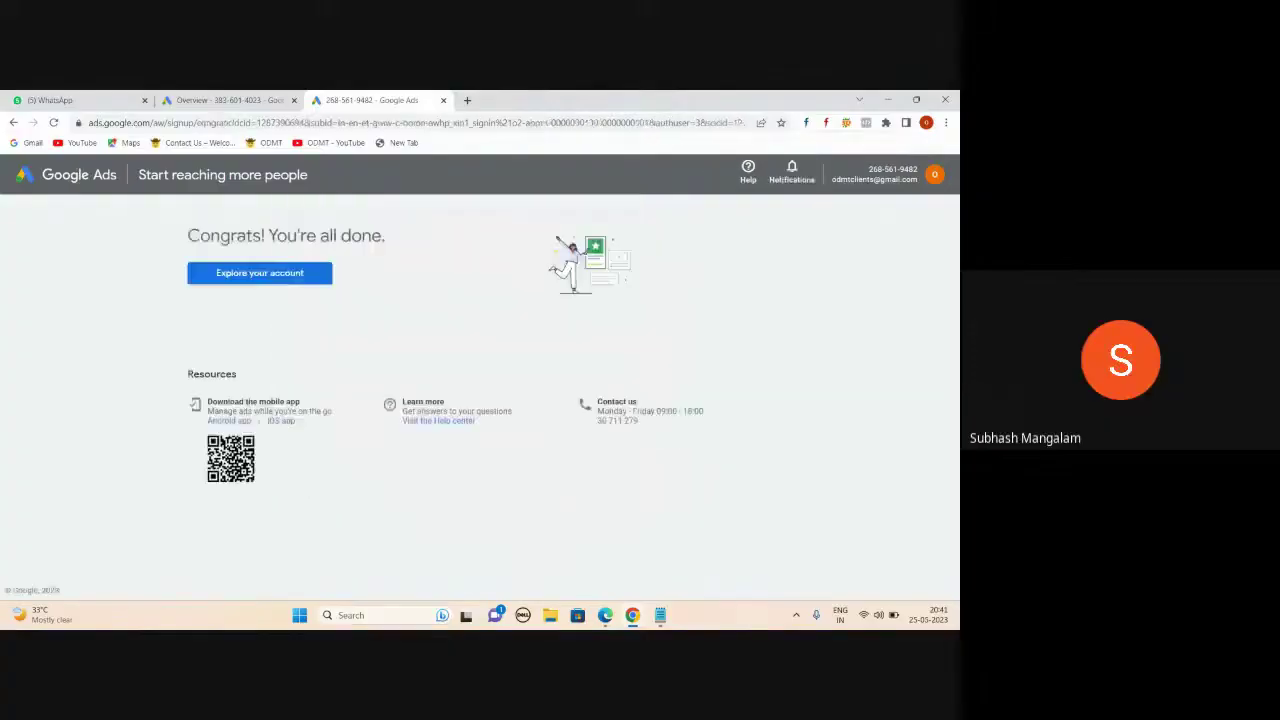
left_click(242, 284)
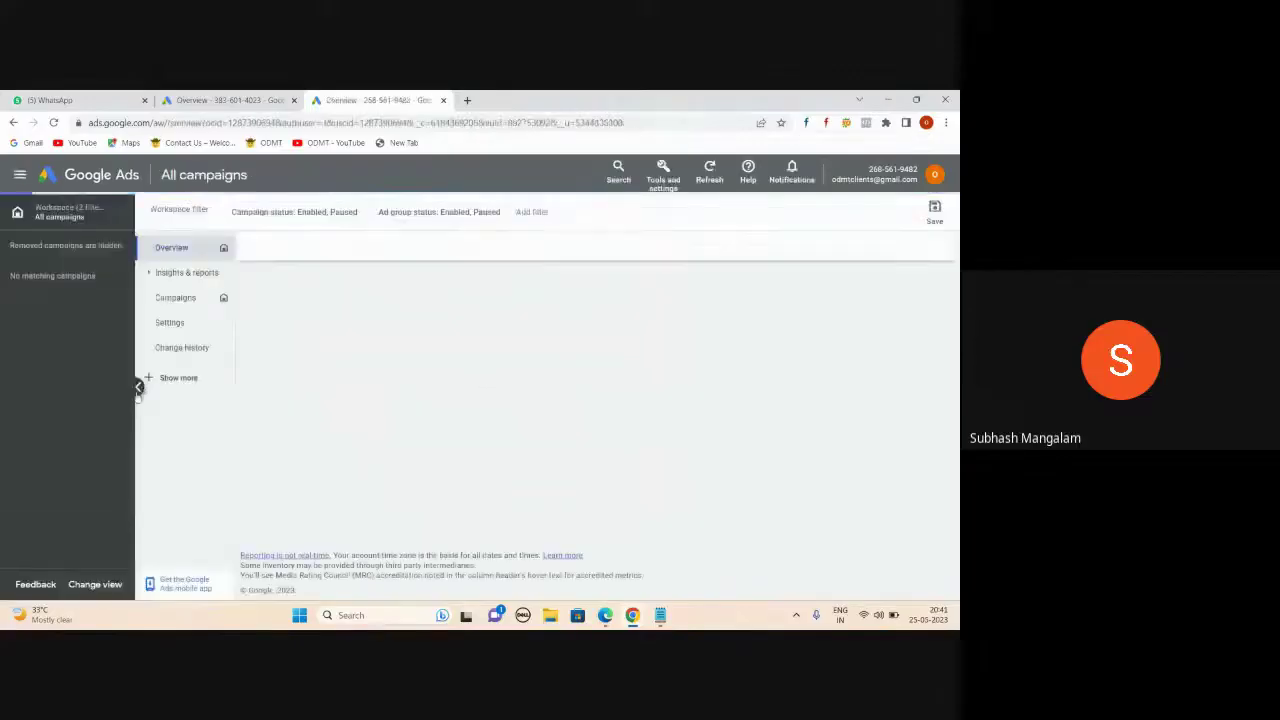
- Collapse the campaign side panel and switch to the other Ads account from the avatar menu
left_click(138, 386)
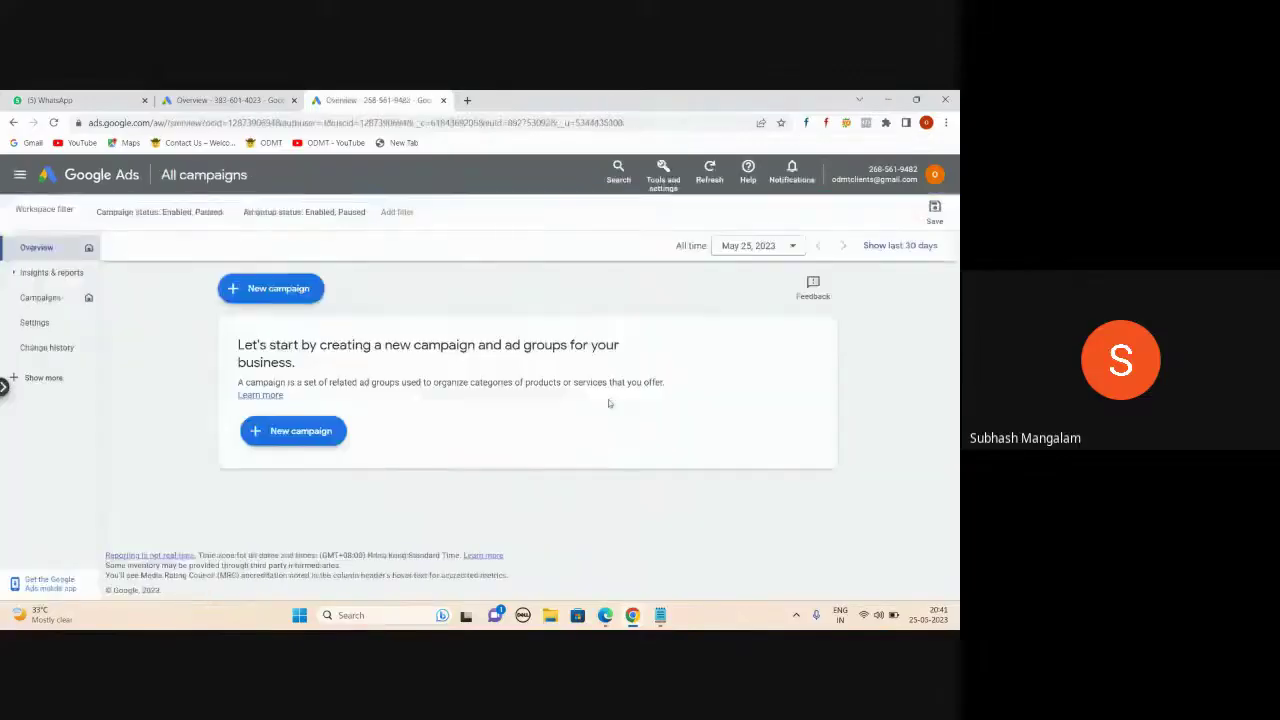
left_click(54, 122)
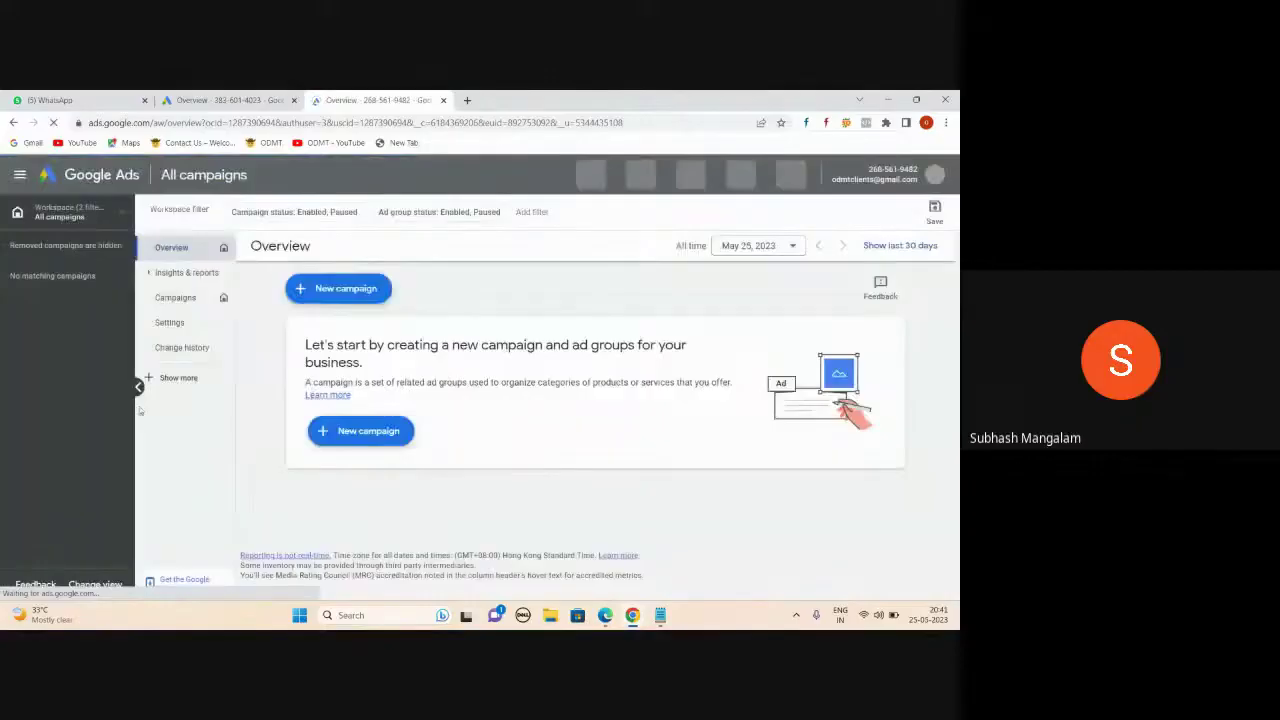
left_click(139, 388)
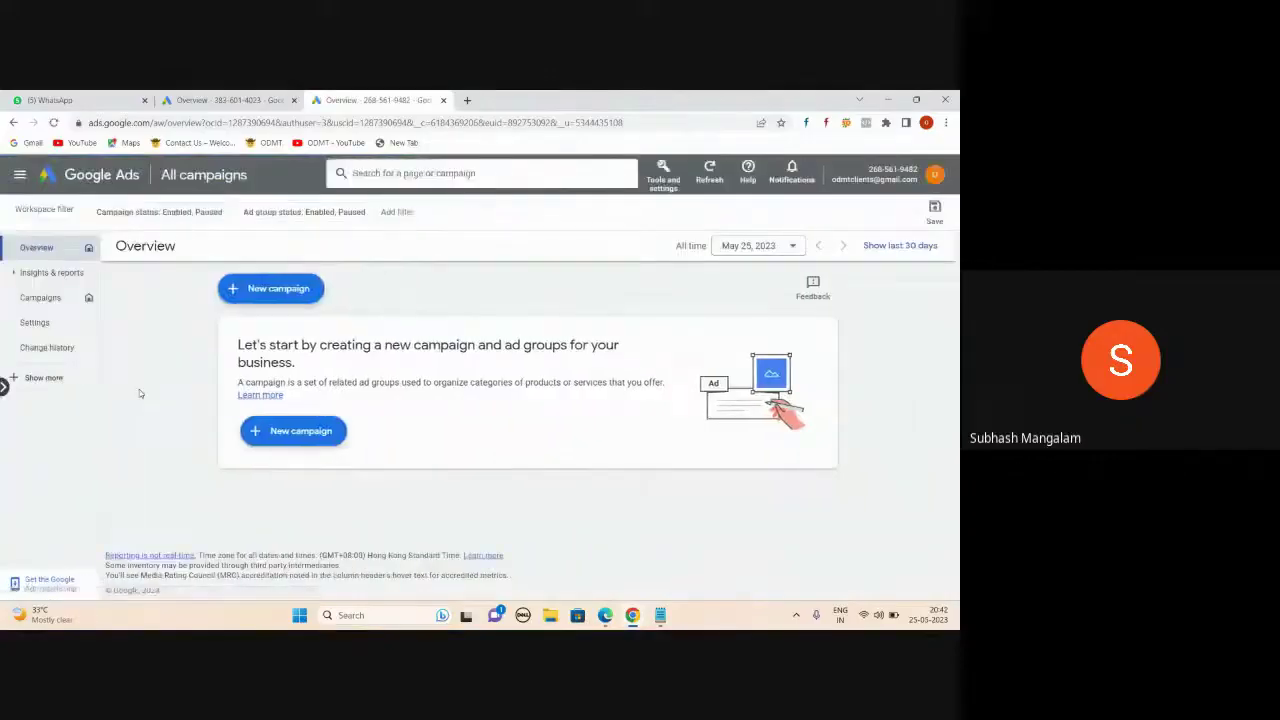
left_click(934, 175)
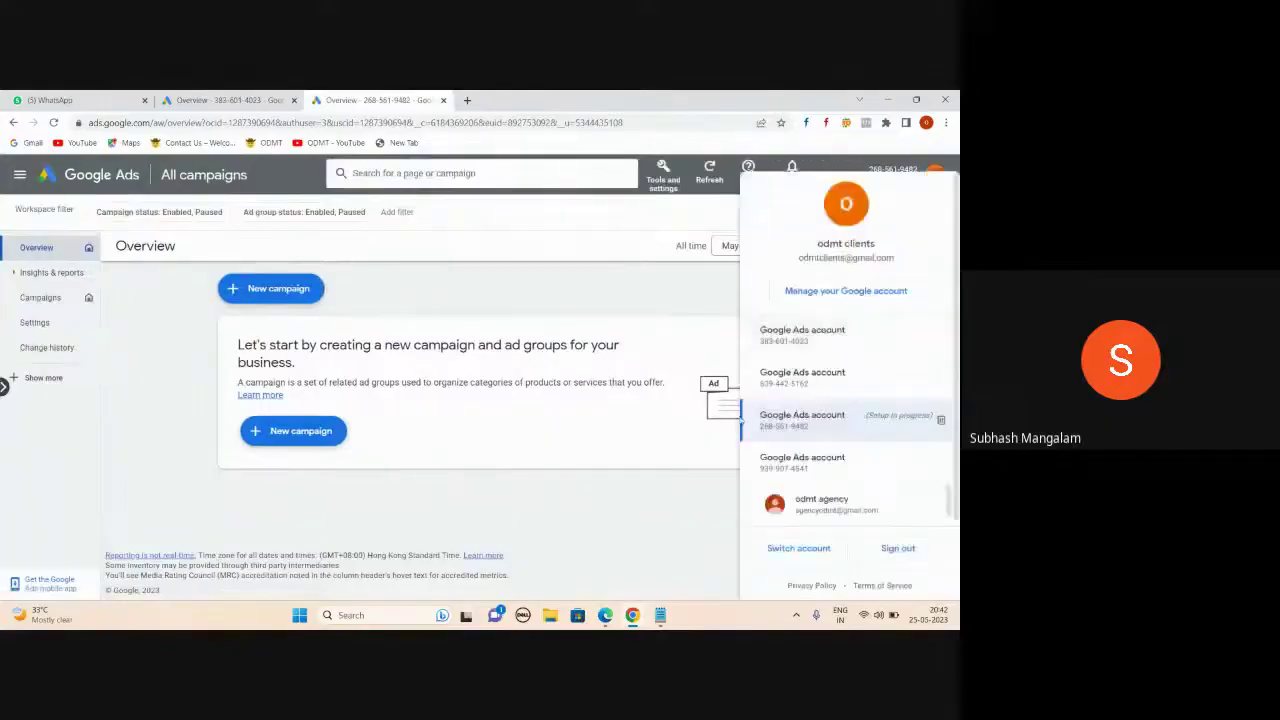
left_click(54, 122)
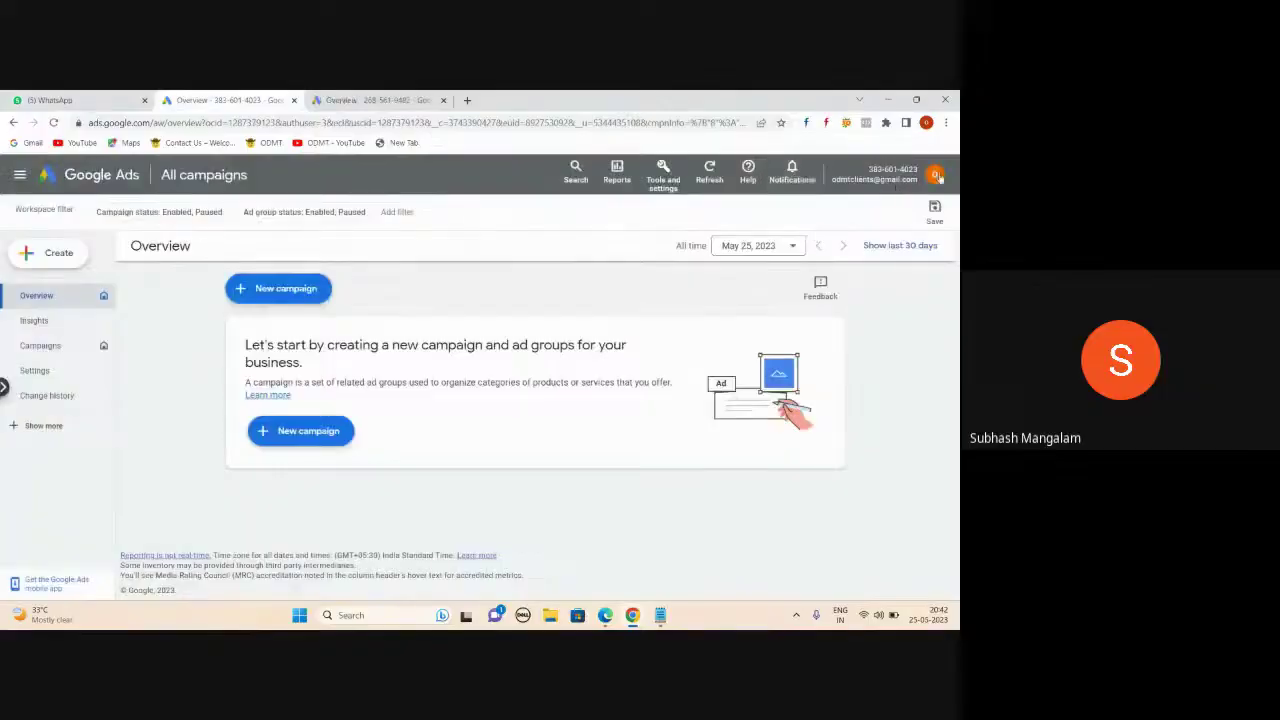
- Bring up the Tools and settings menu in the header
left_click(936, 175)
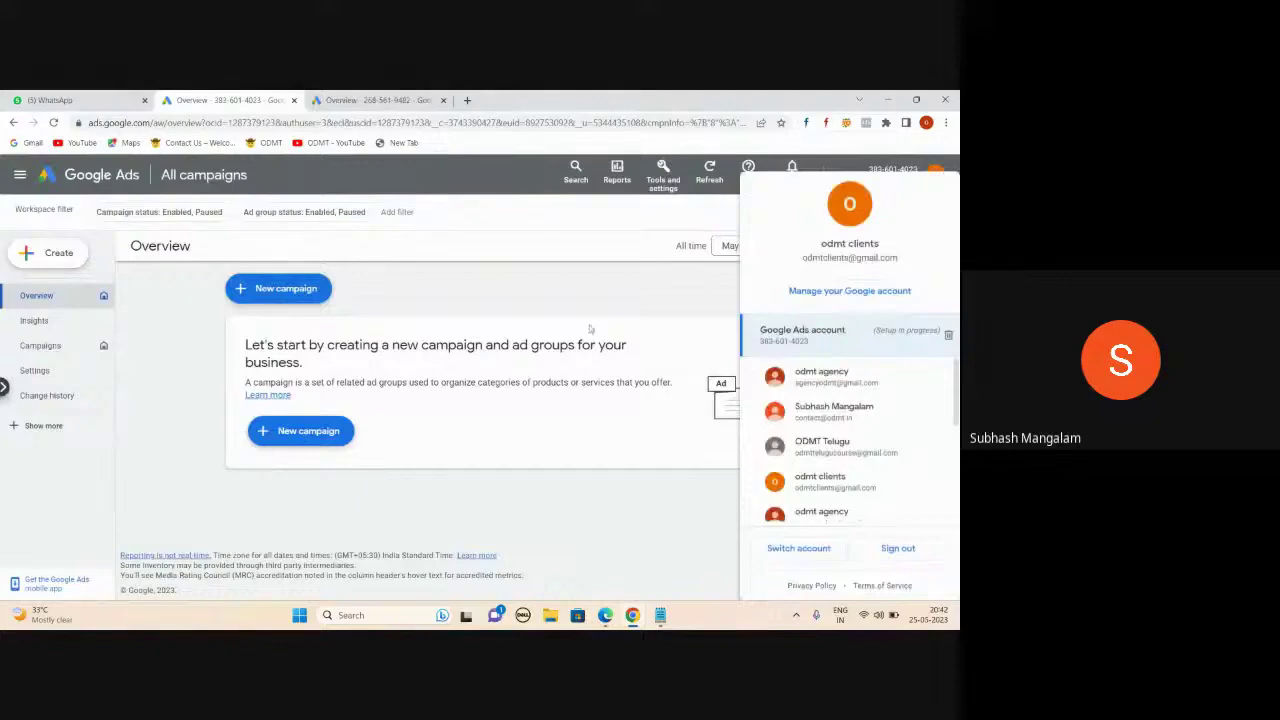
left_click(594, 299)
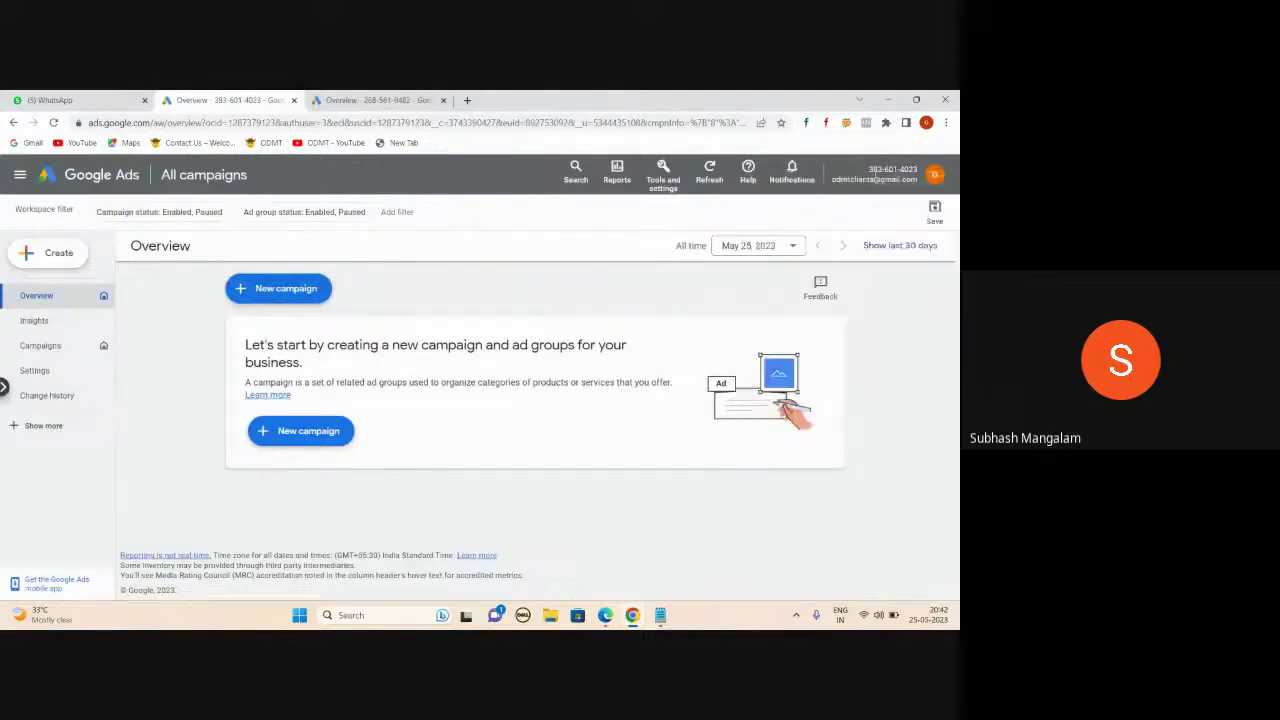
left_click(665, 178)
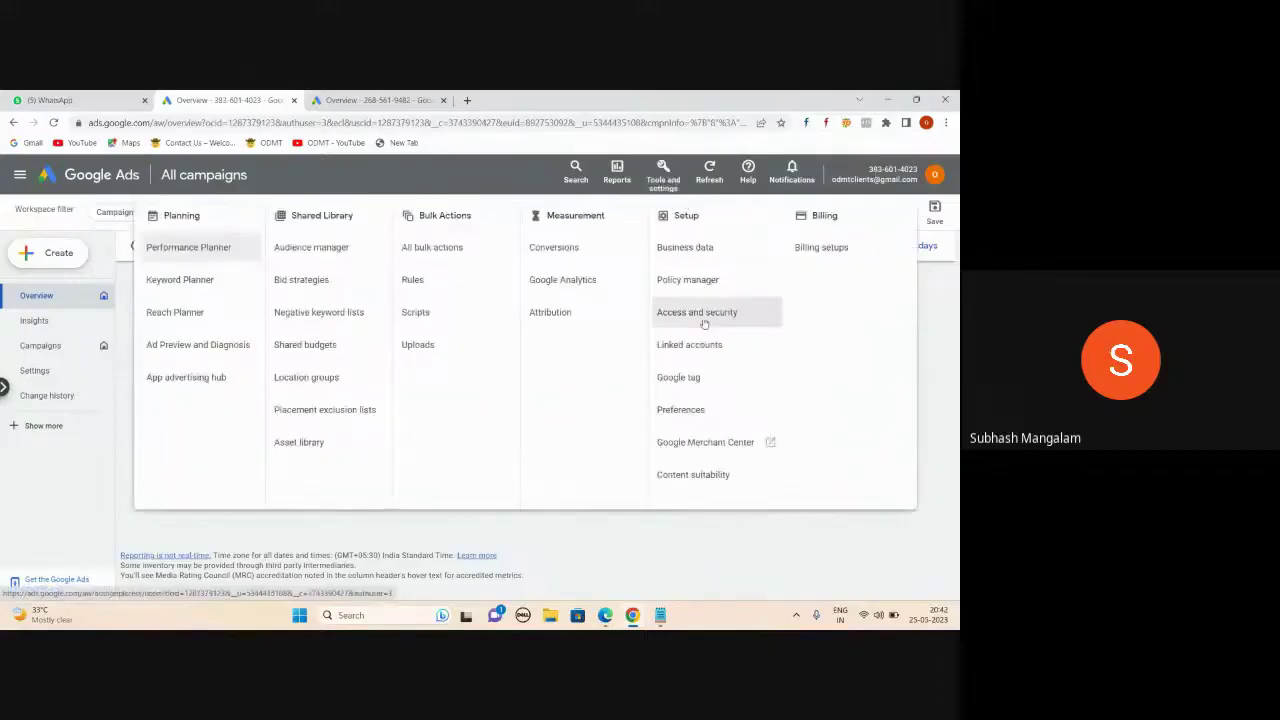
- Go to Tools and settings > Setup > Preferences for the account
left_click(675, 554)
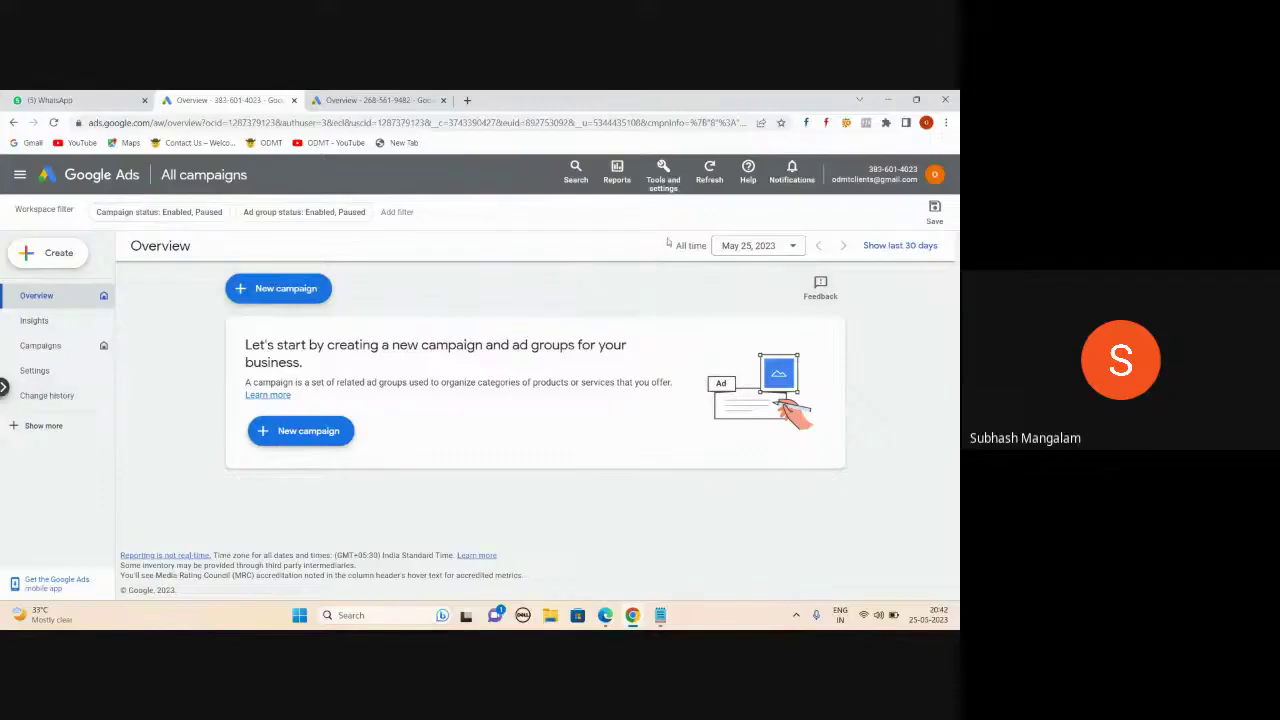
left_click(671, 183)
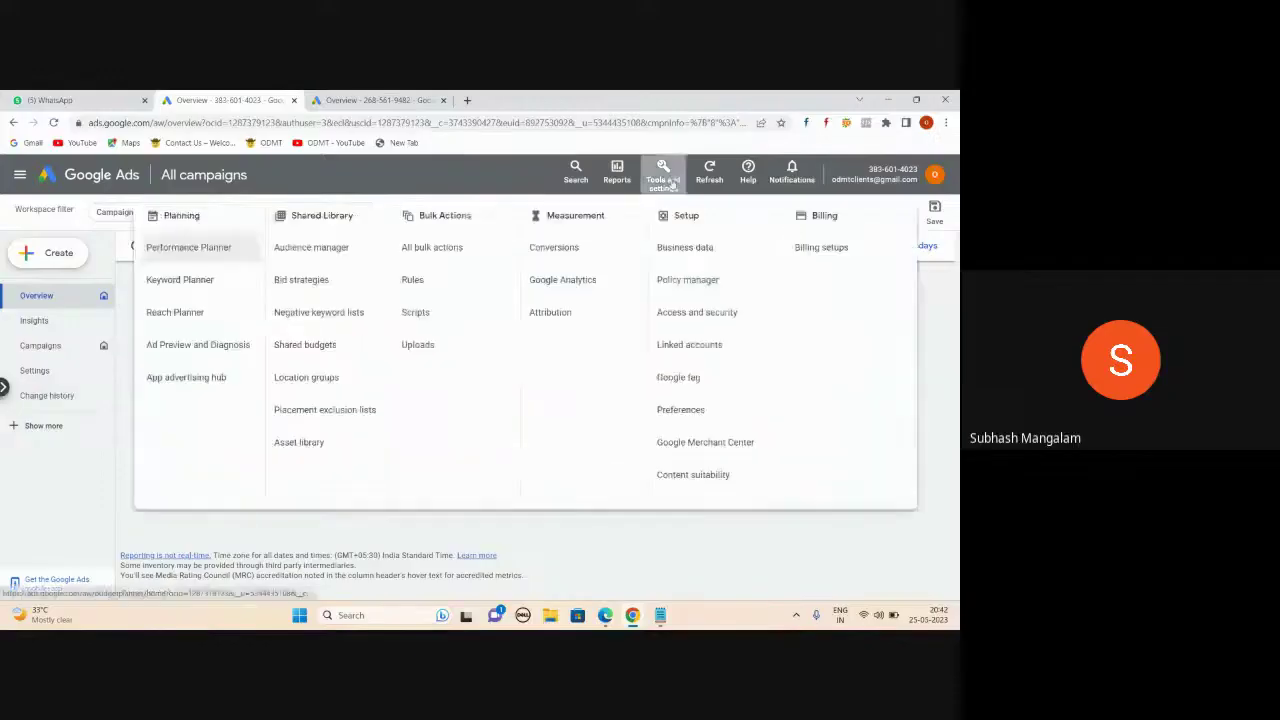
left_click(713, 313)
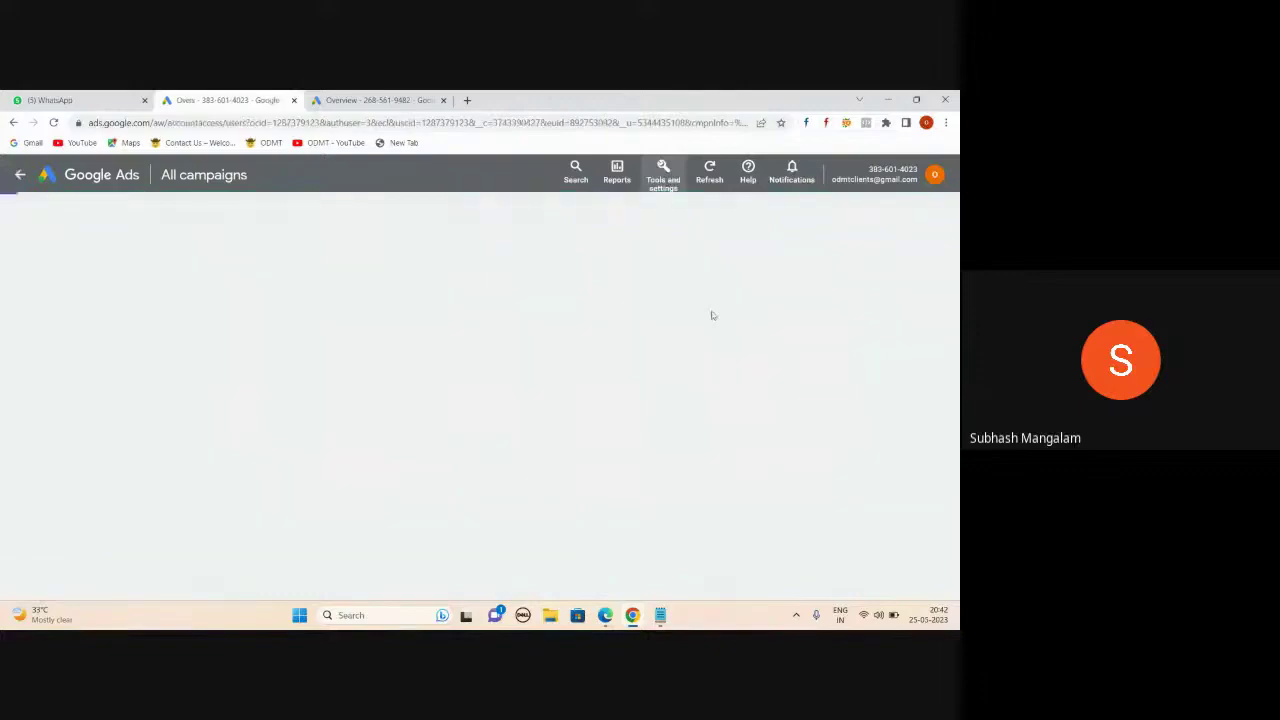
left_click(662, 174)
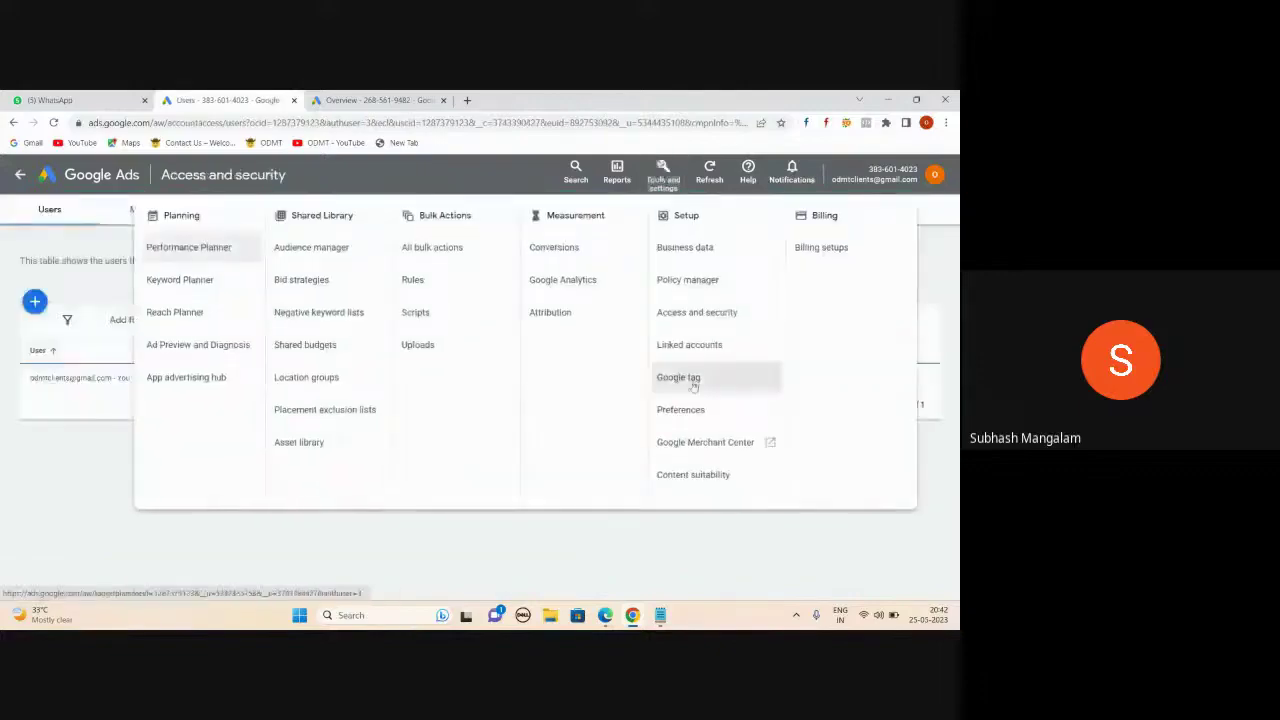
left_click(682, 412)
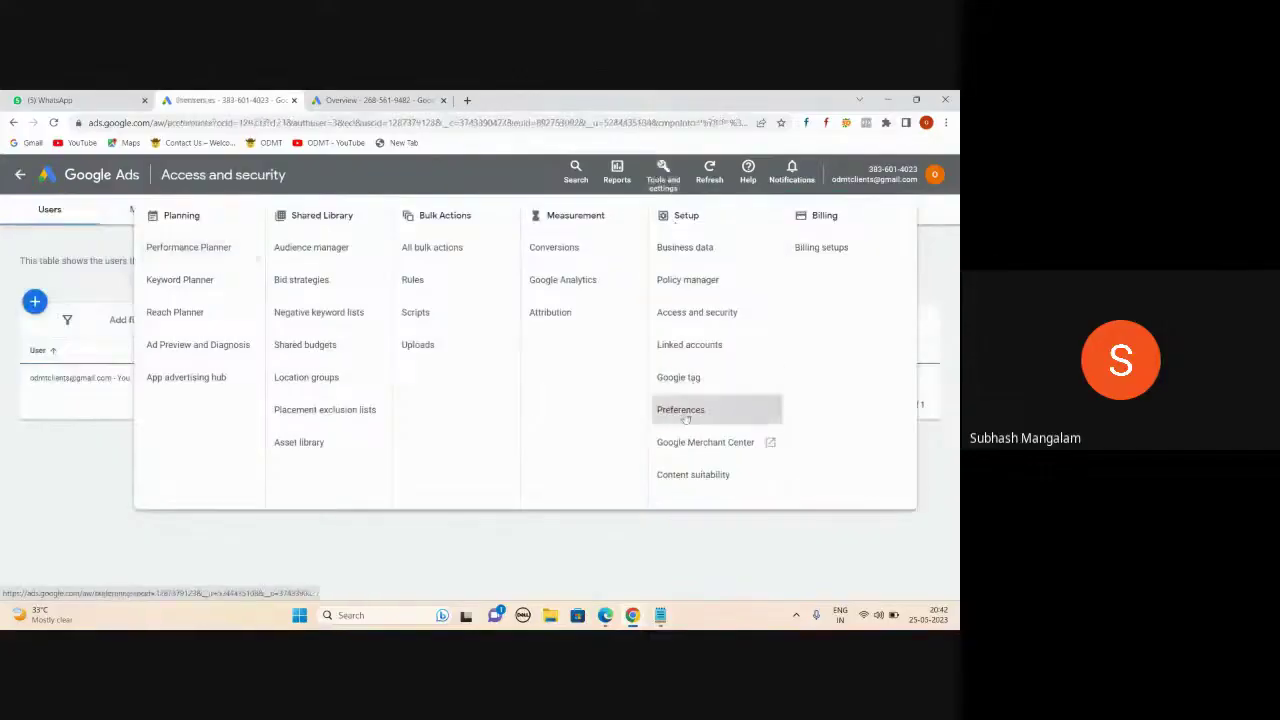
- Rename the account to 'Indian Client - ODMT', save it, and reload the page
scroll(700, 363, "down", 1)
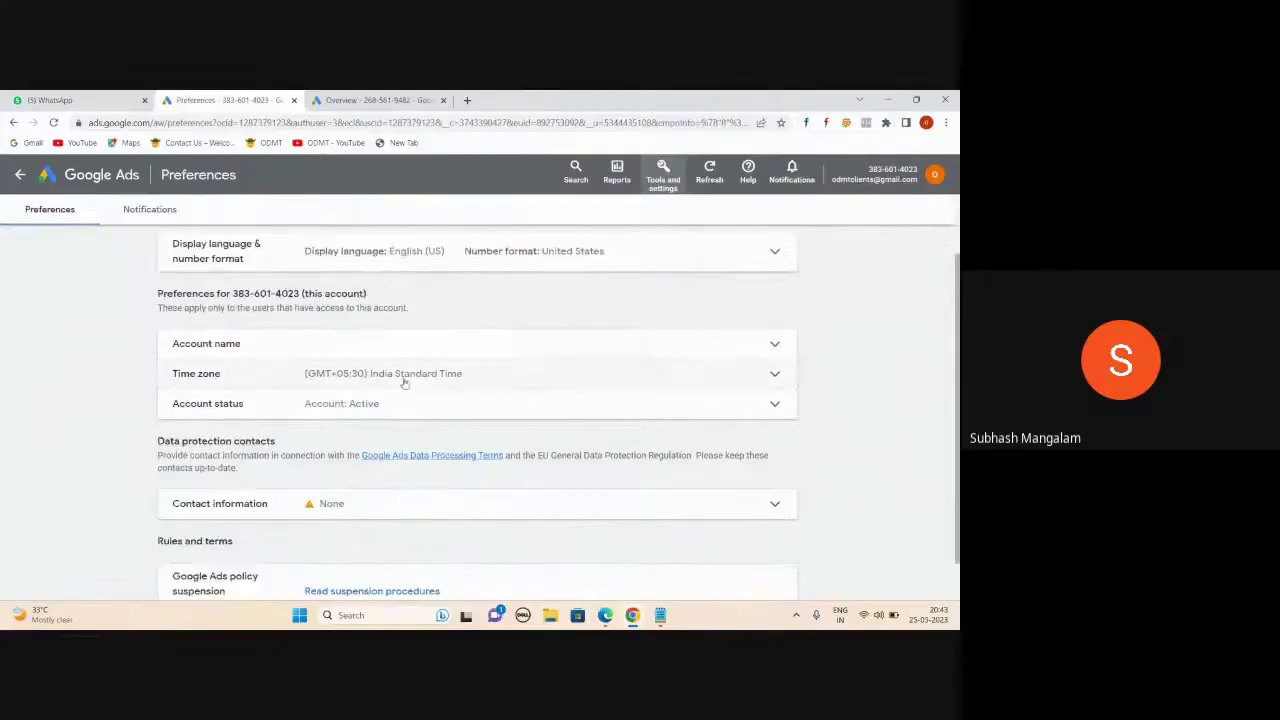
left_click(775, 345)
type("m")
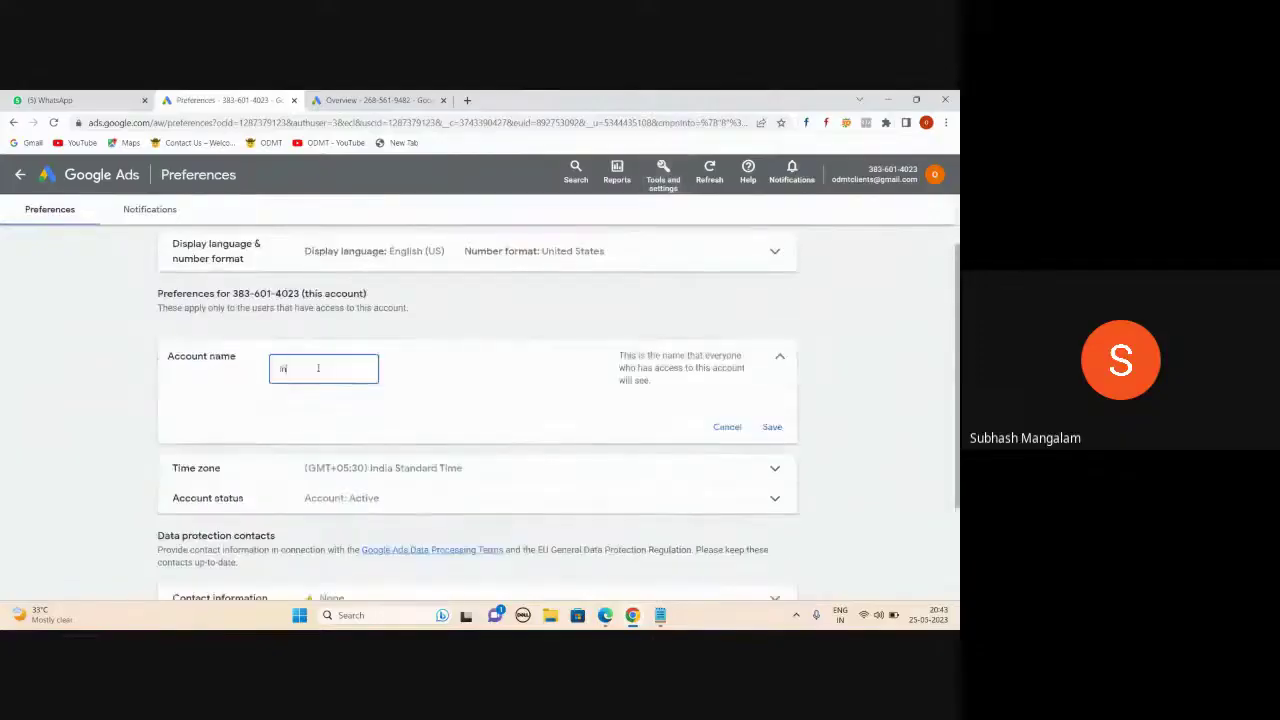
type("dian Client - ODMT")
left_click(774, 427)
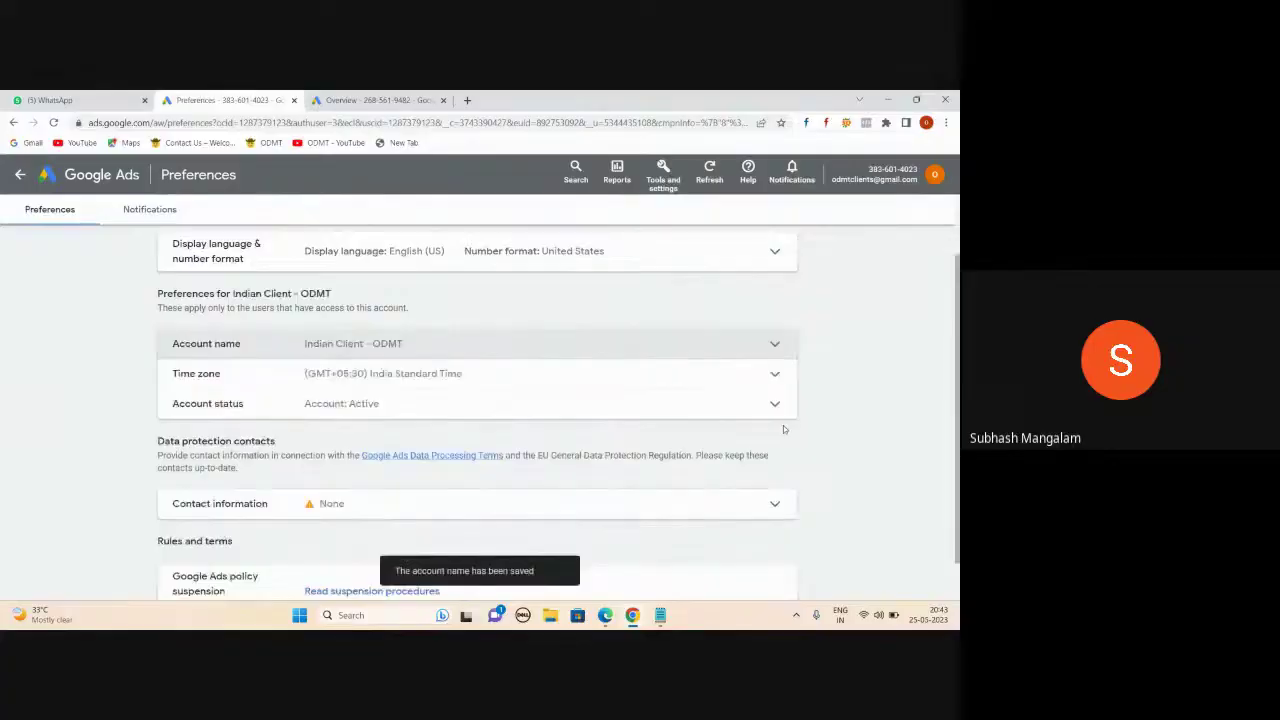
scroll(652, 366, "up", 1)
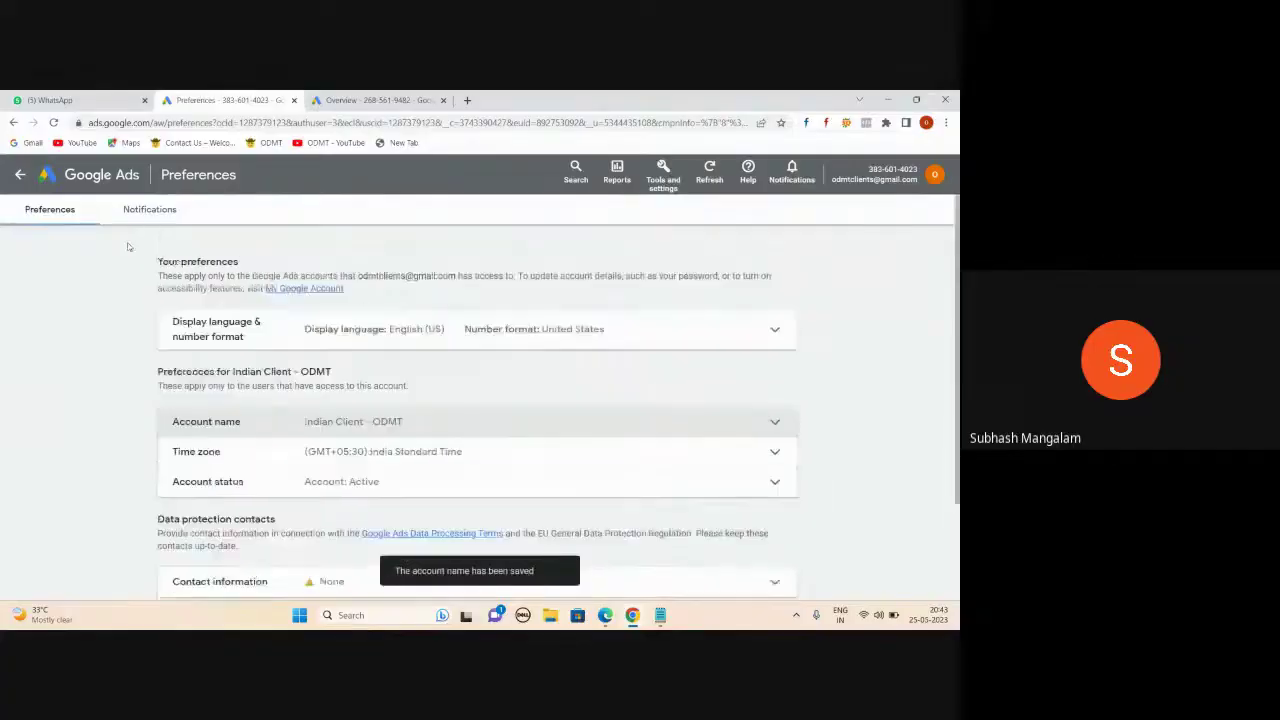
left_click(54, 123)
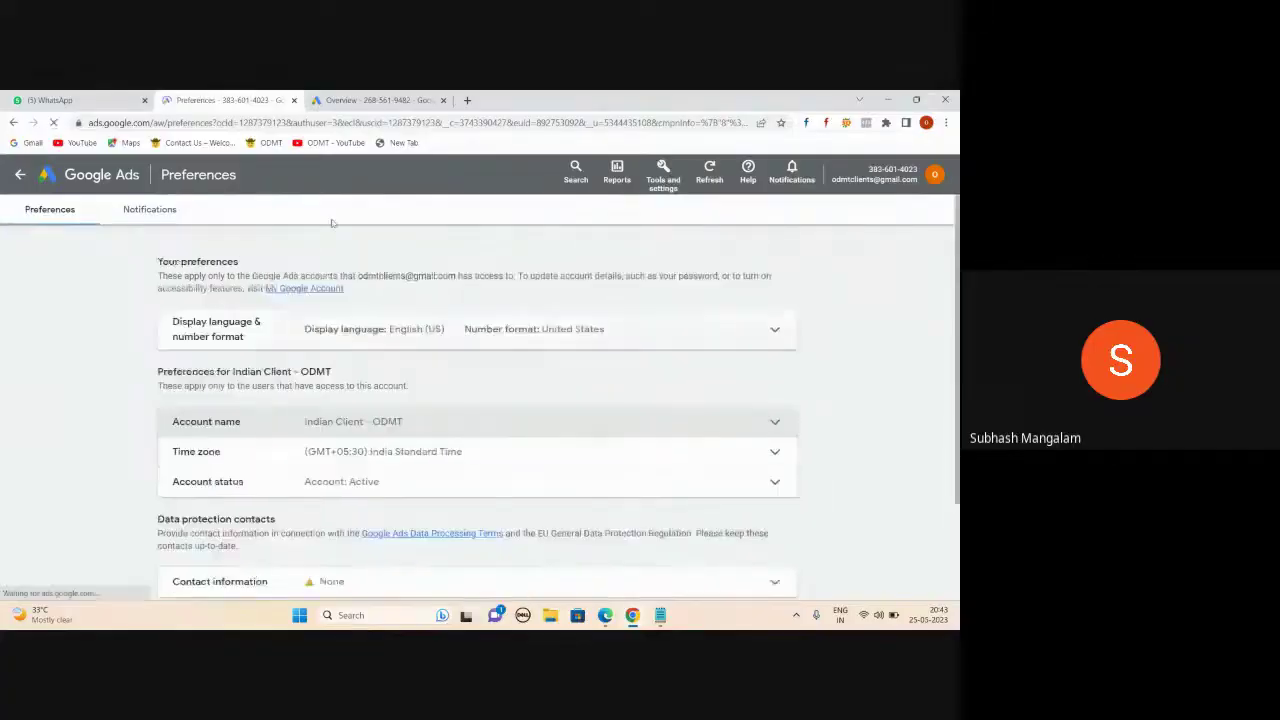
key("ctrl+Tab")
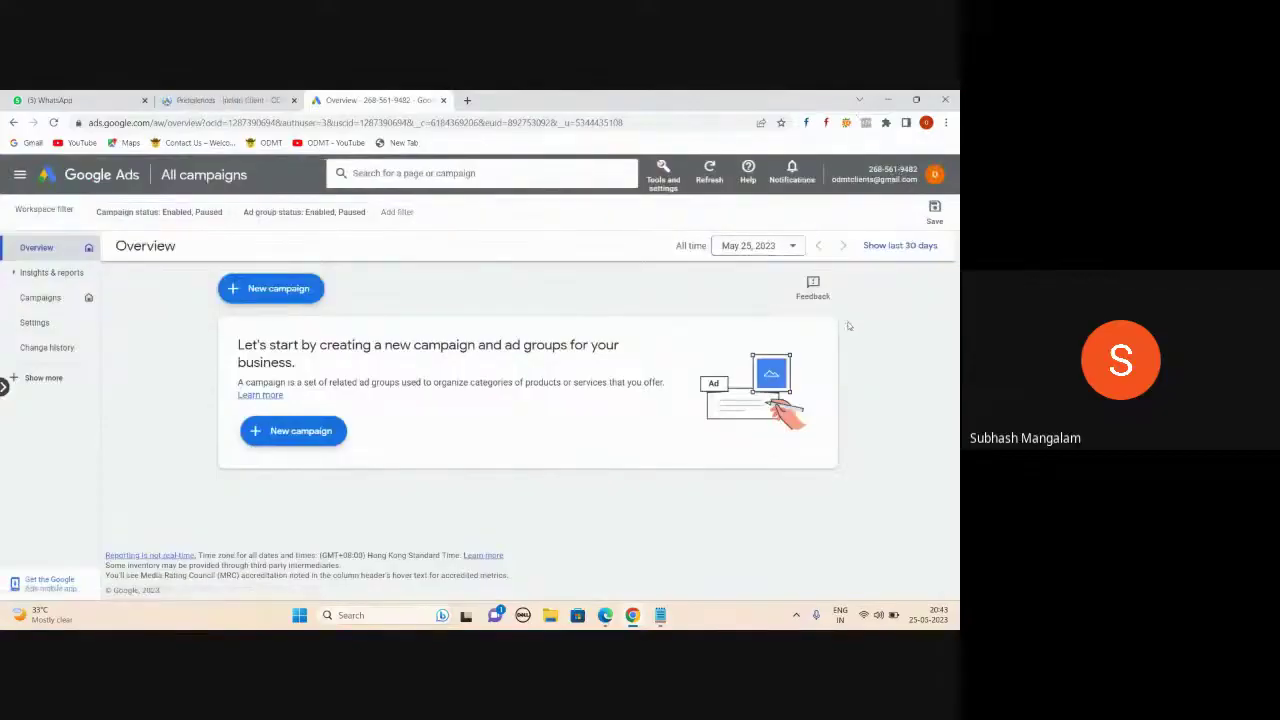
- In Preferences, rename the Hong Kong account to 'HongKong Client', save, and reload
left_click(664, 178)
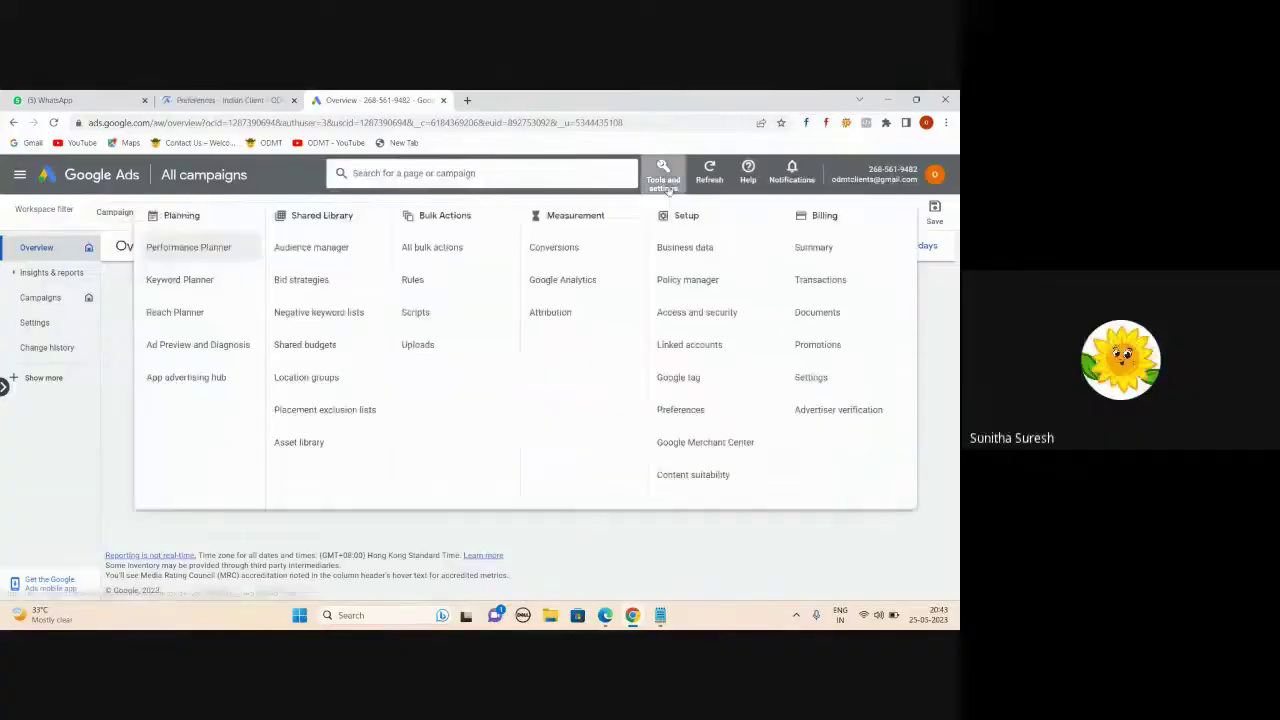
left_click(694, 417)
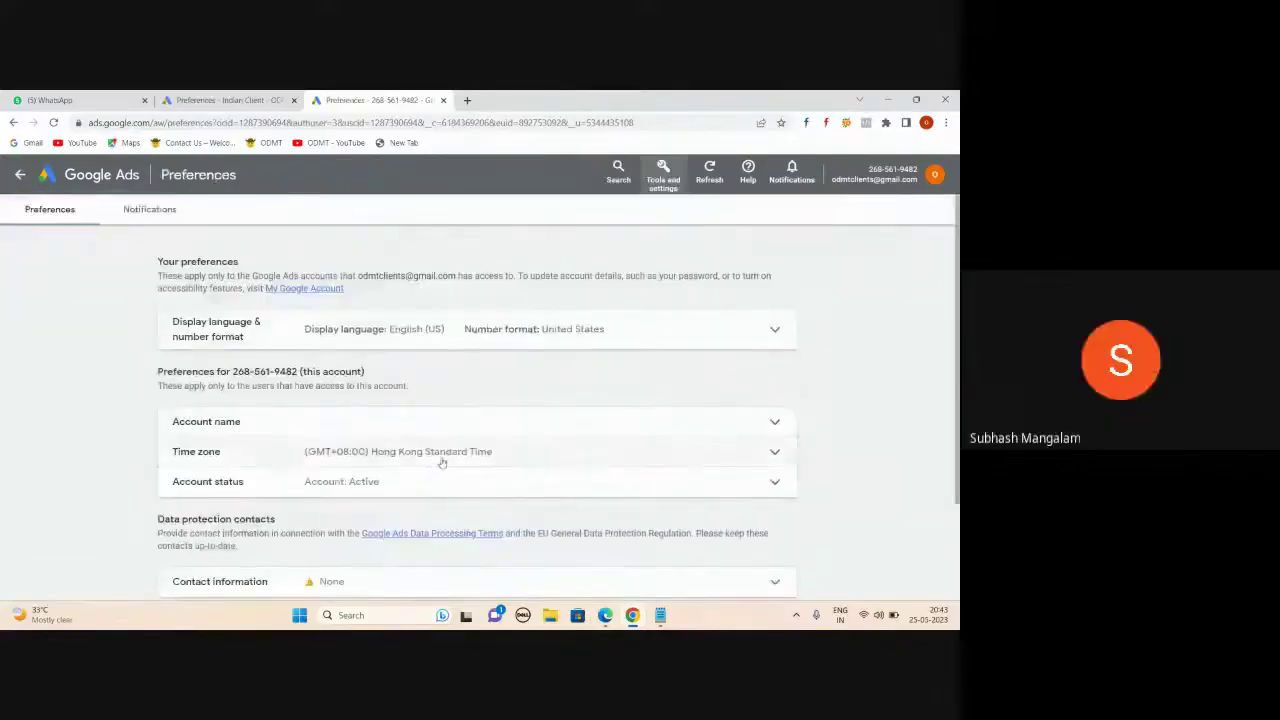
left_click(772, 424)
left_click(306, 447)
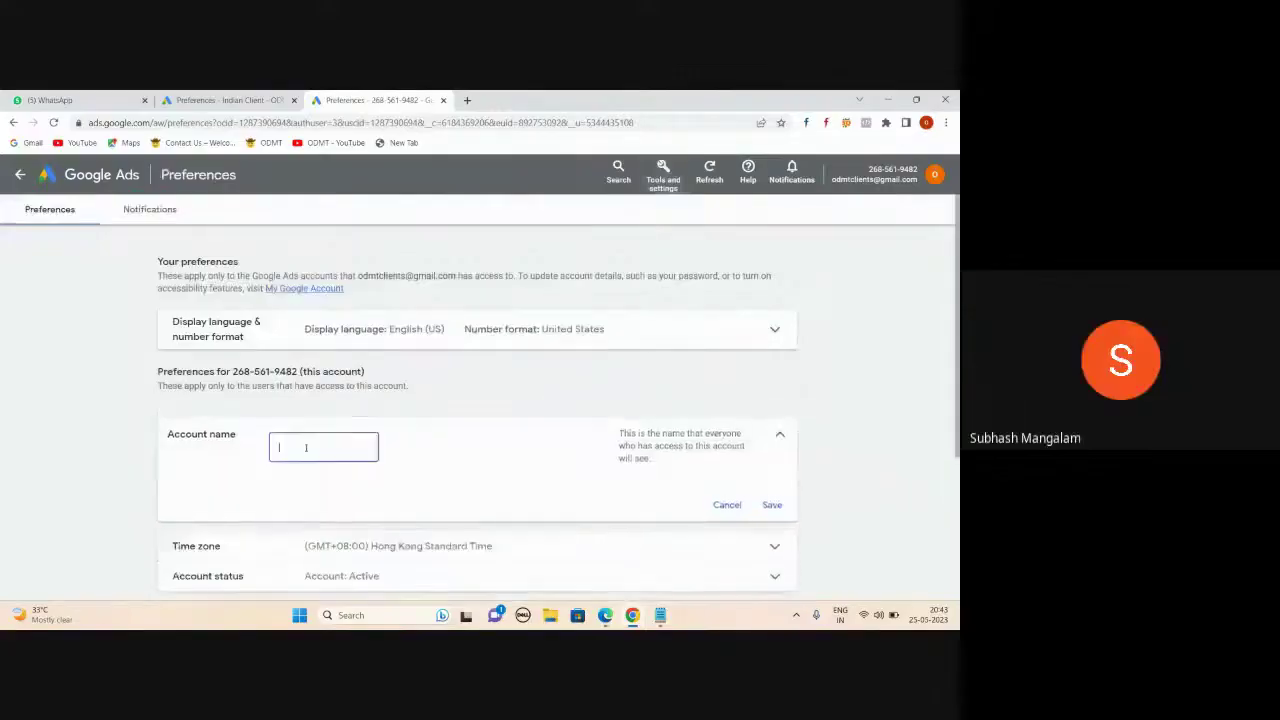
type("HongKong Client")
left_click(771, 506)
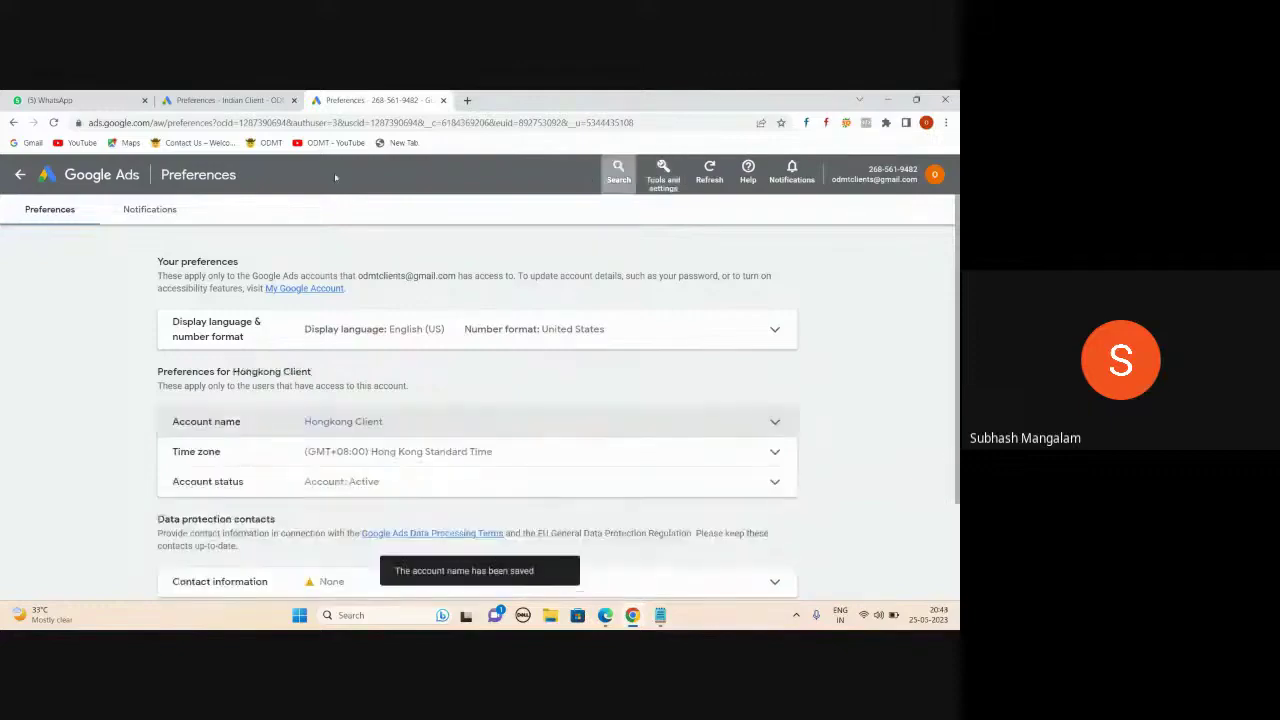
left_click(55, 122)
left_click(225, 100)
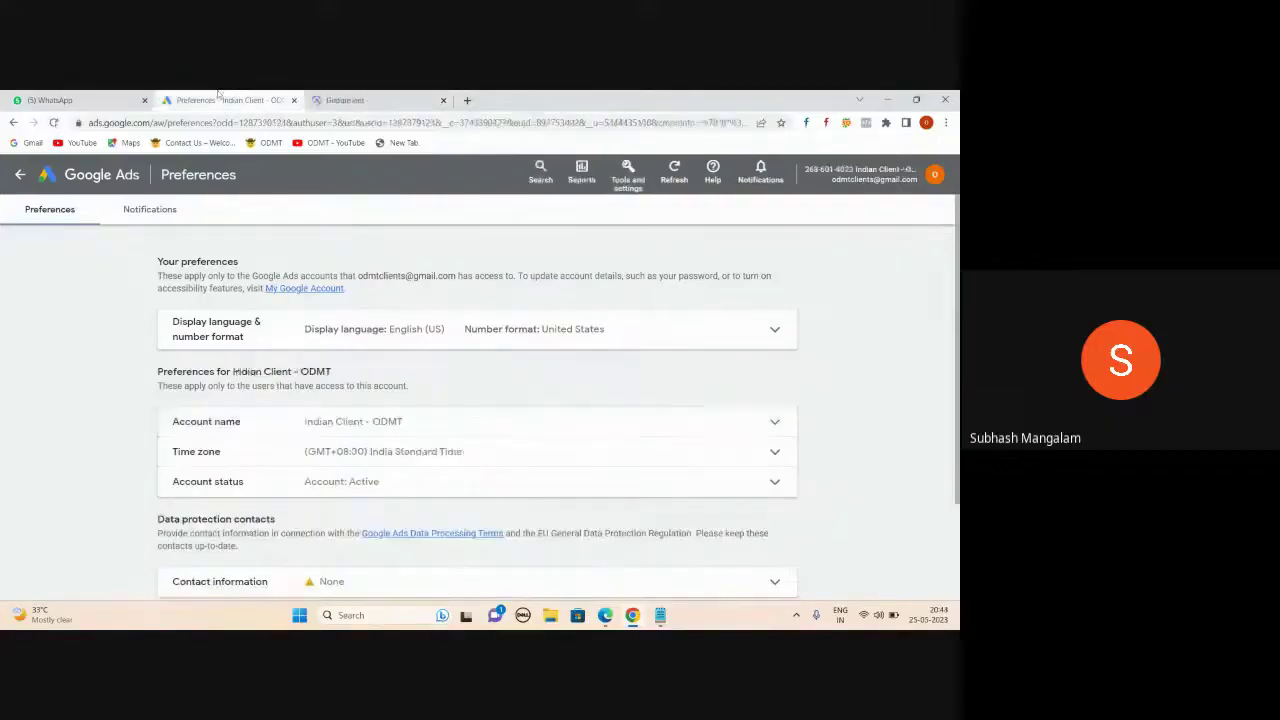
- Close the Indian Client tab and open the unnamed Google Ads account from the avatar list
left_click(350, 101)
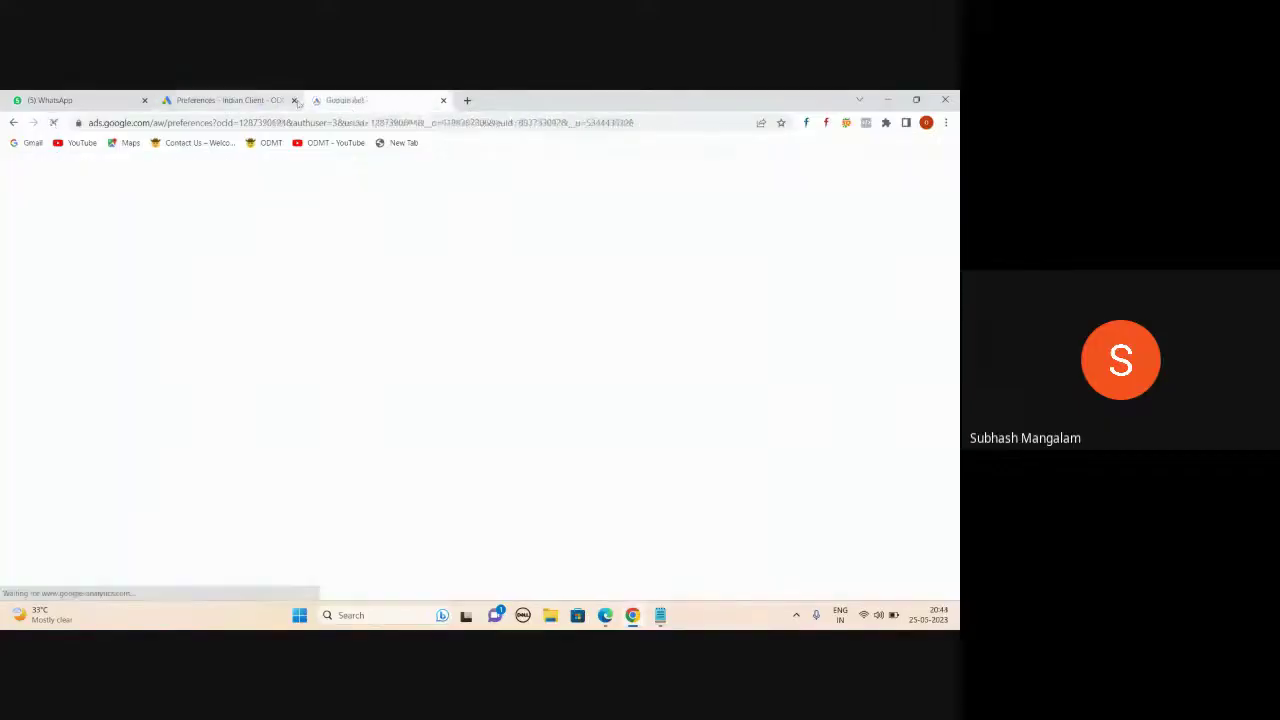
left_click(294, 101)
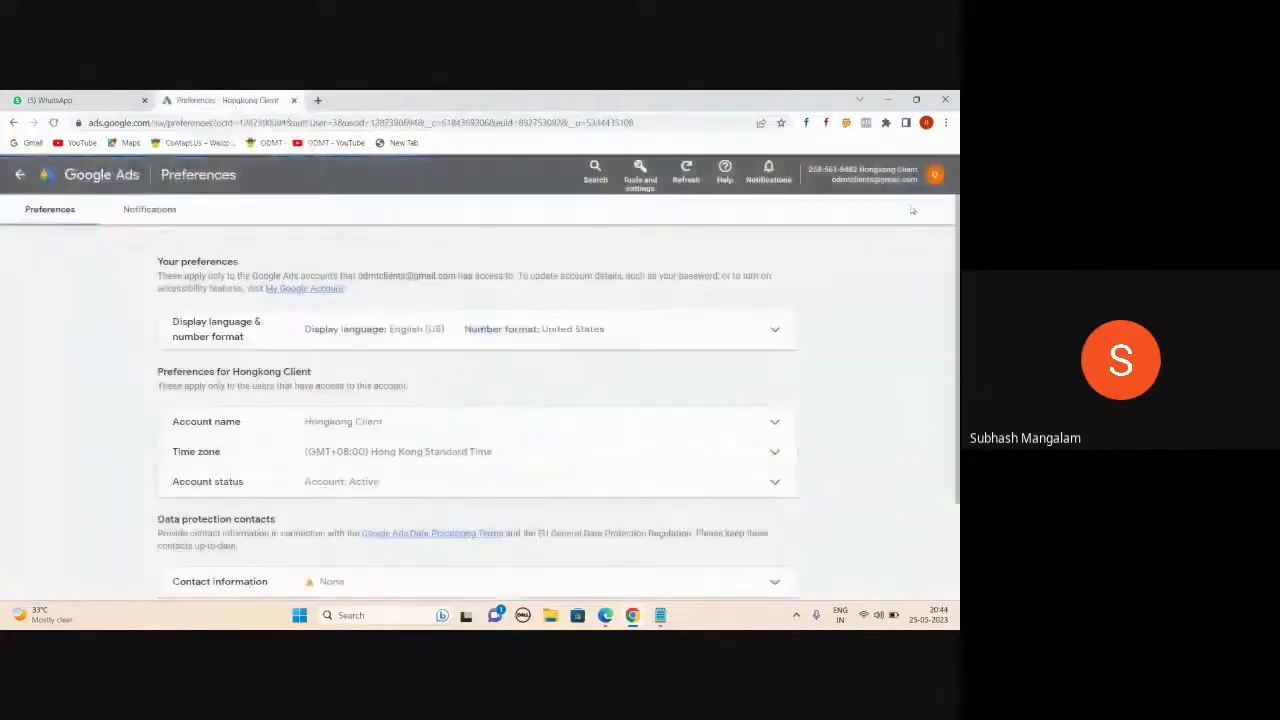
left_click(934, 175)
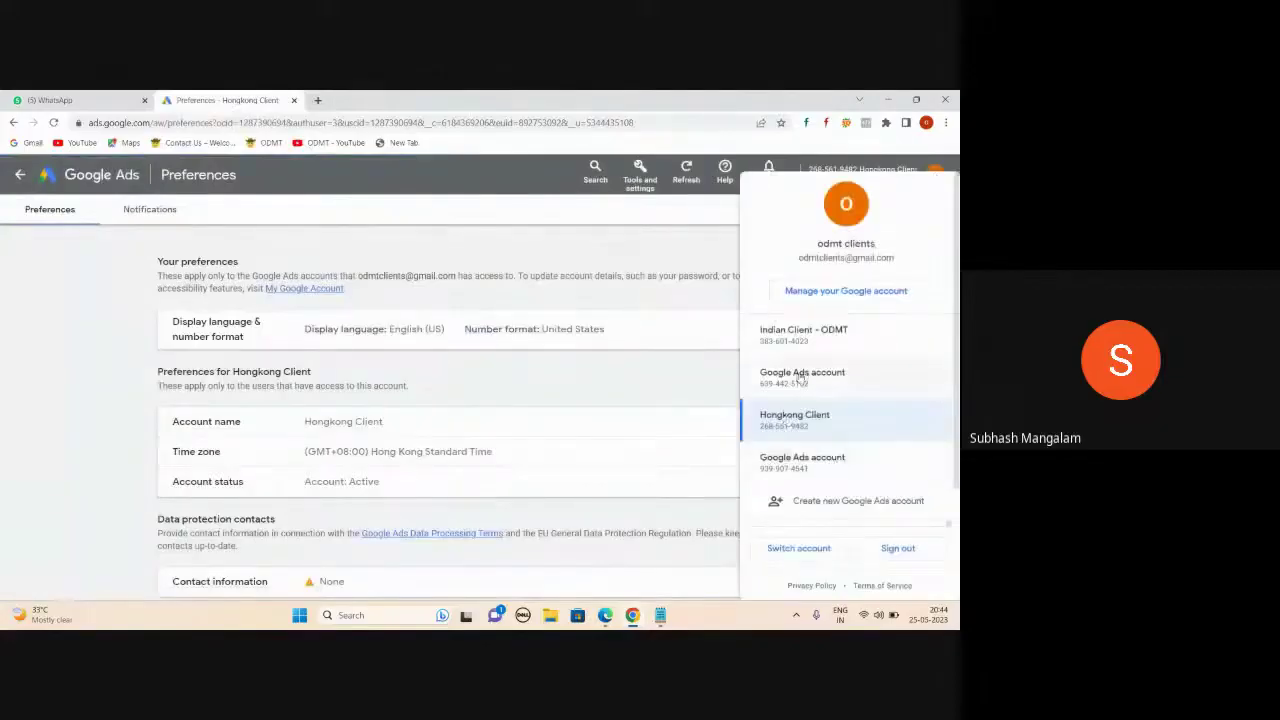
left_click(800, 377)
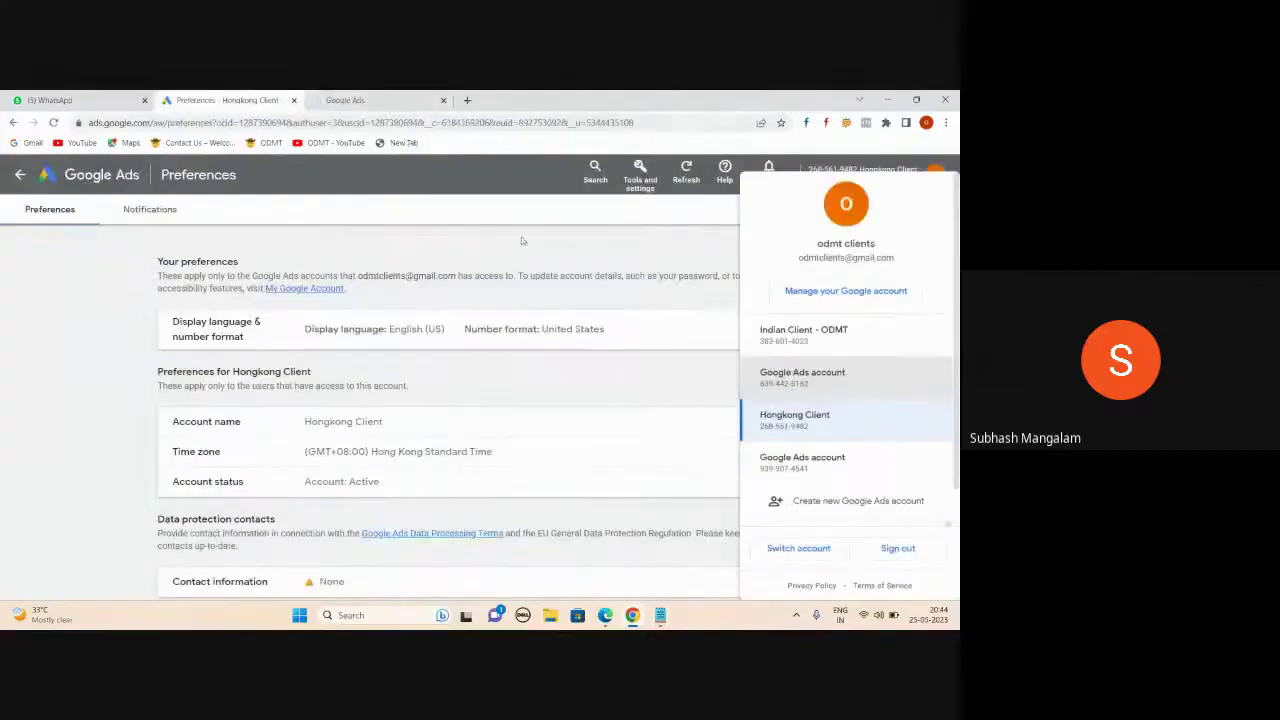
left_click(340, 99)
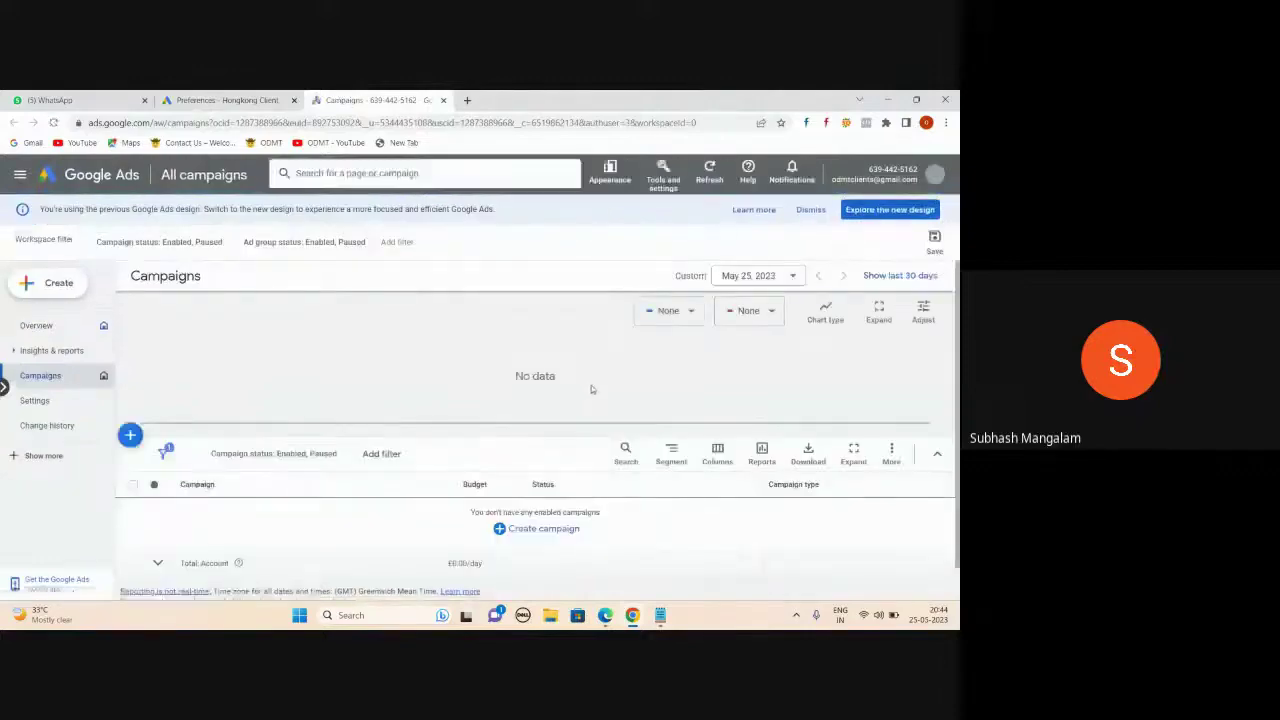
- In Preferences, rename the GMT account to 'UK Client', save, and return to its campaigns overview
left_click(643, 184)
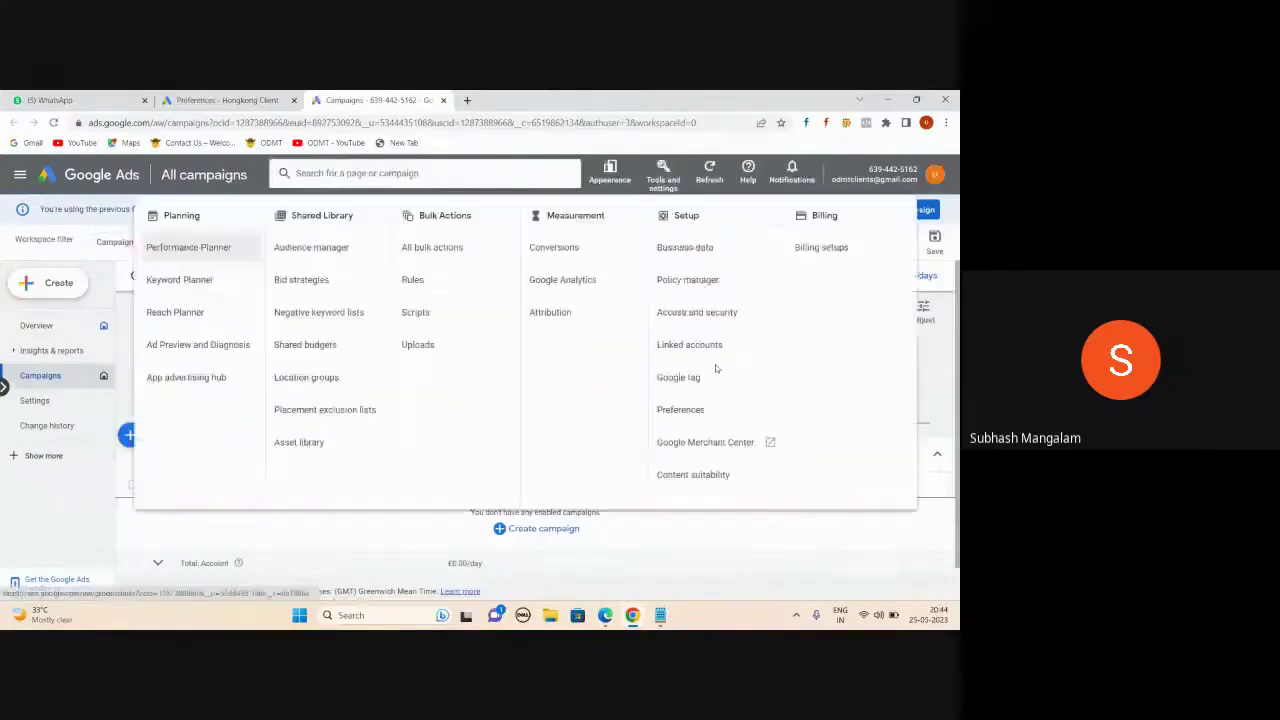
left_click(708, 372)
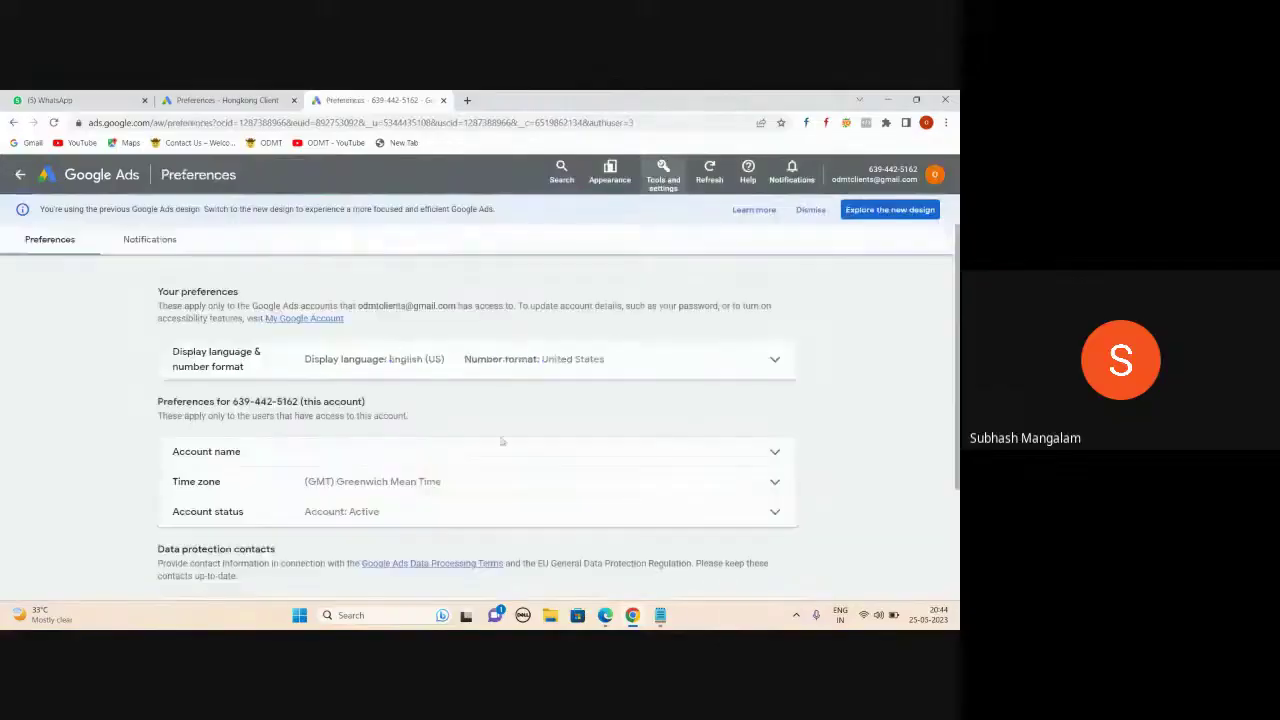
scroll(502, 441, "down", 1)
left_click(762, 377)
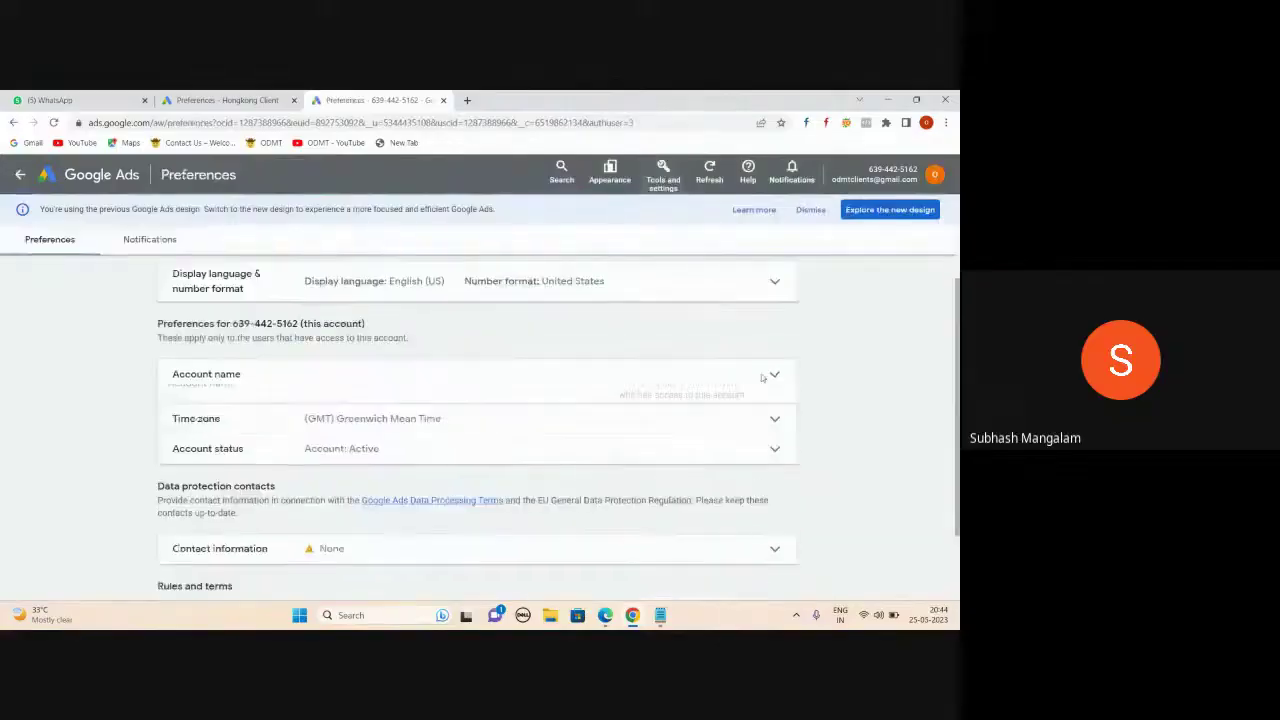
type("u")
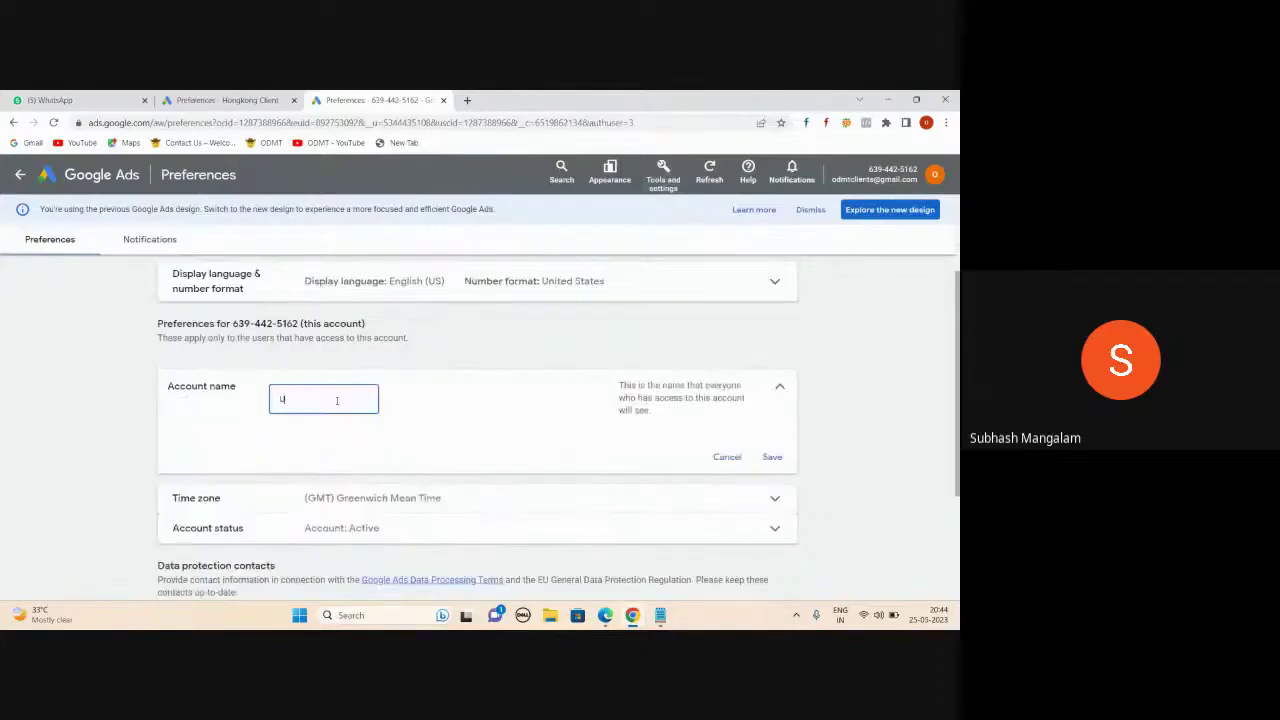
type("K Client")
left_click(771, 459)
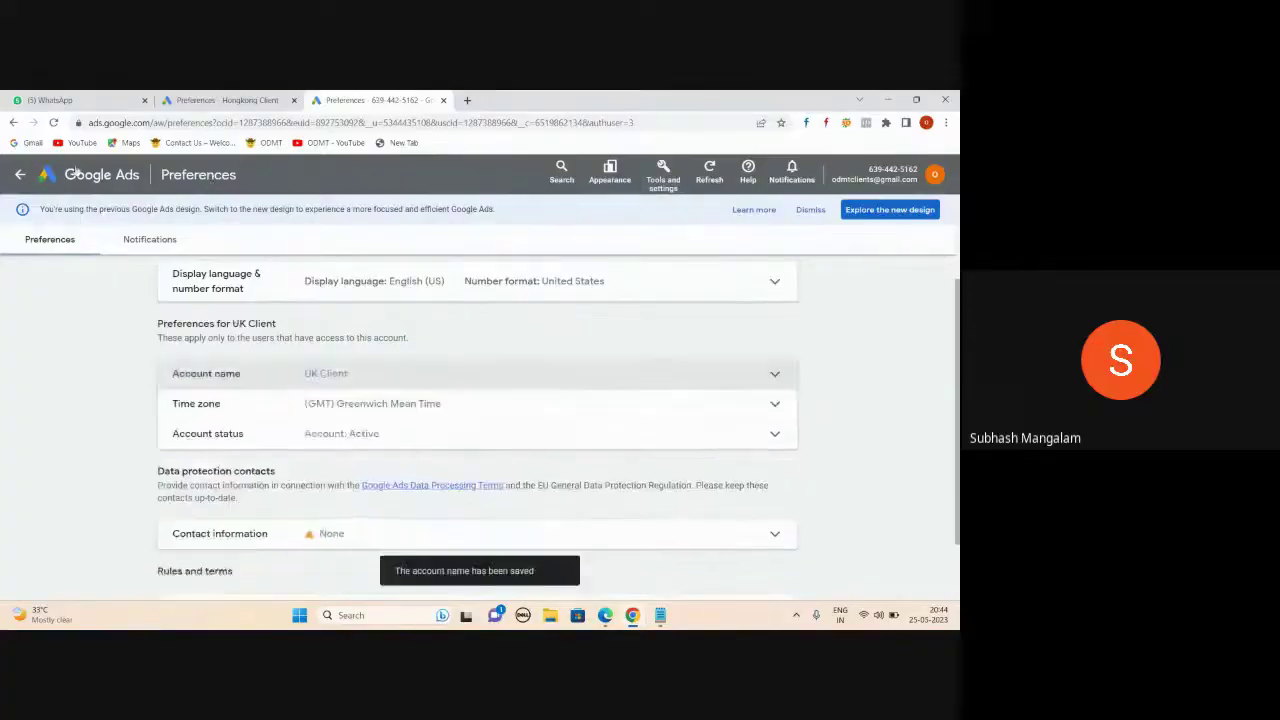
left_click(76, 174)
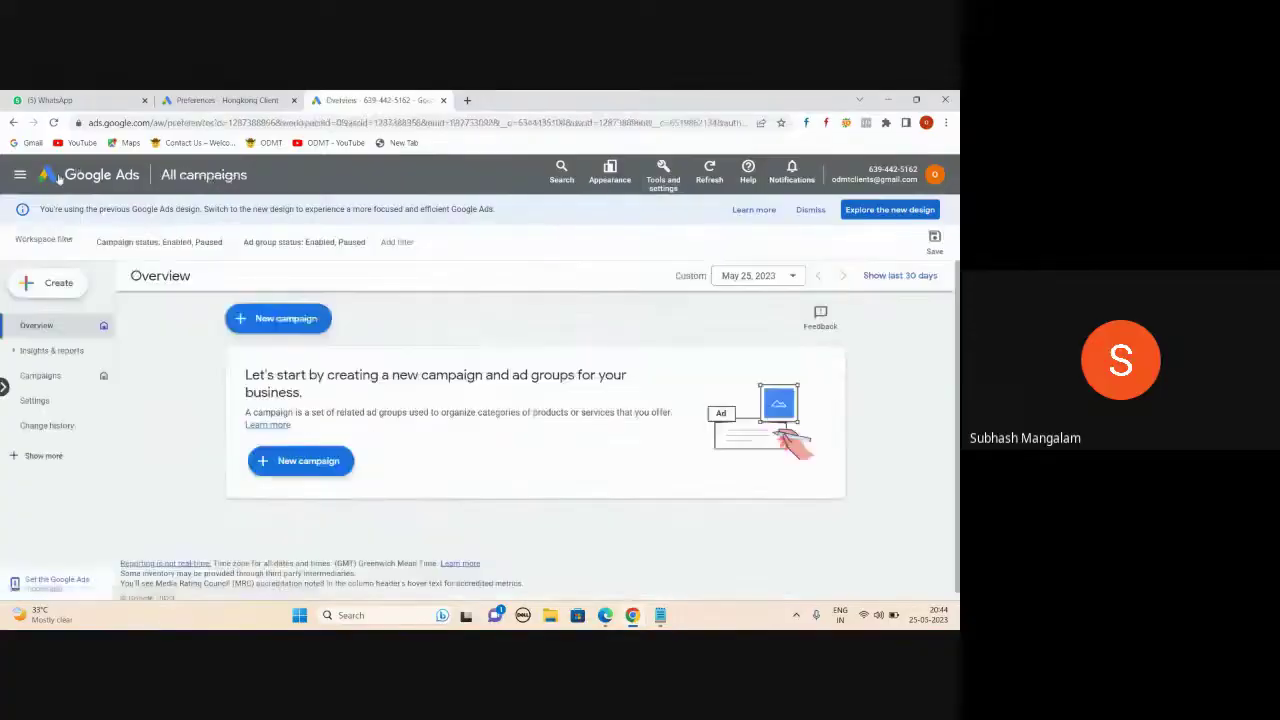
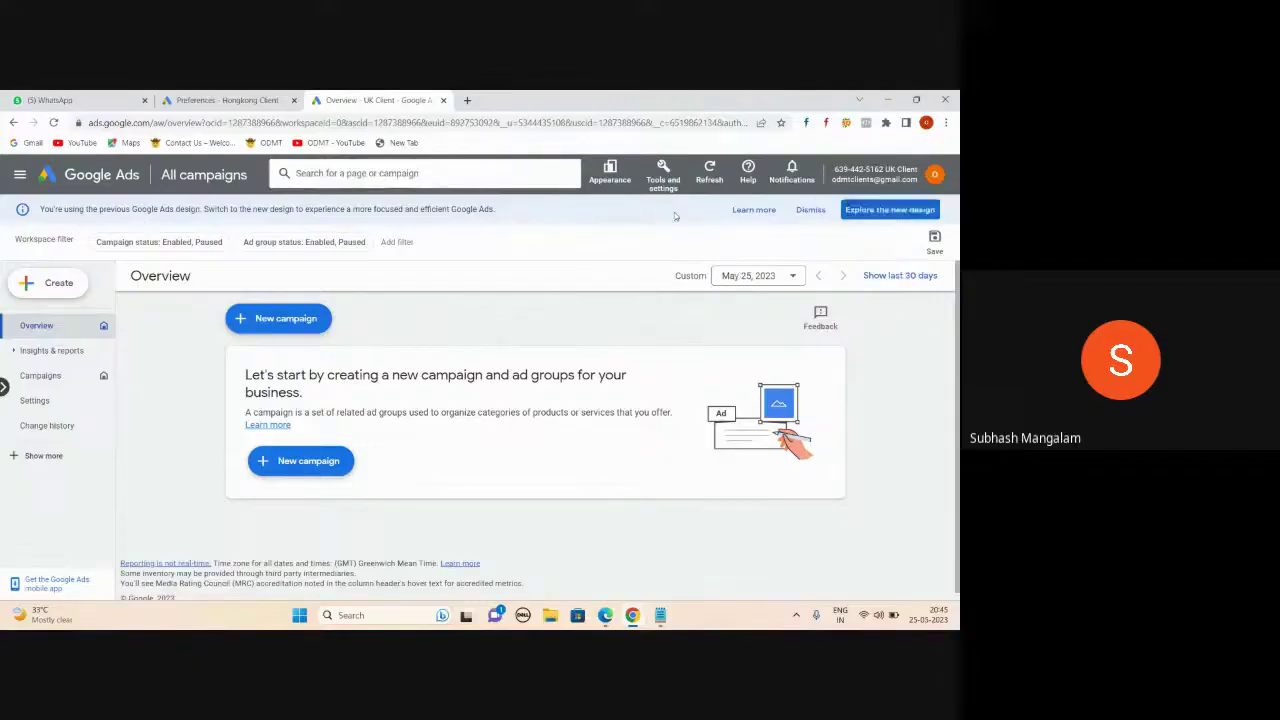
- Open UK Client's Access and security page and start inviting a new user
left_click(663, 176)
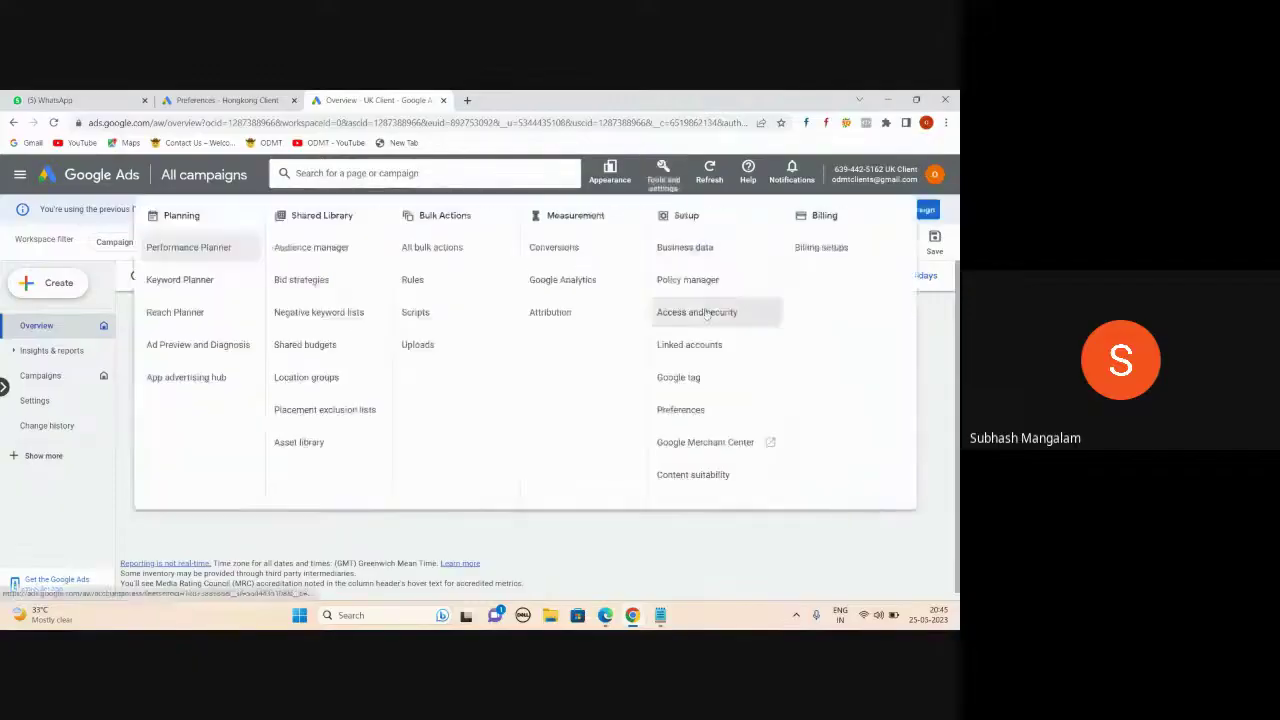
left_click(707, 314)
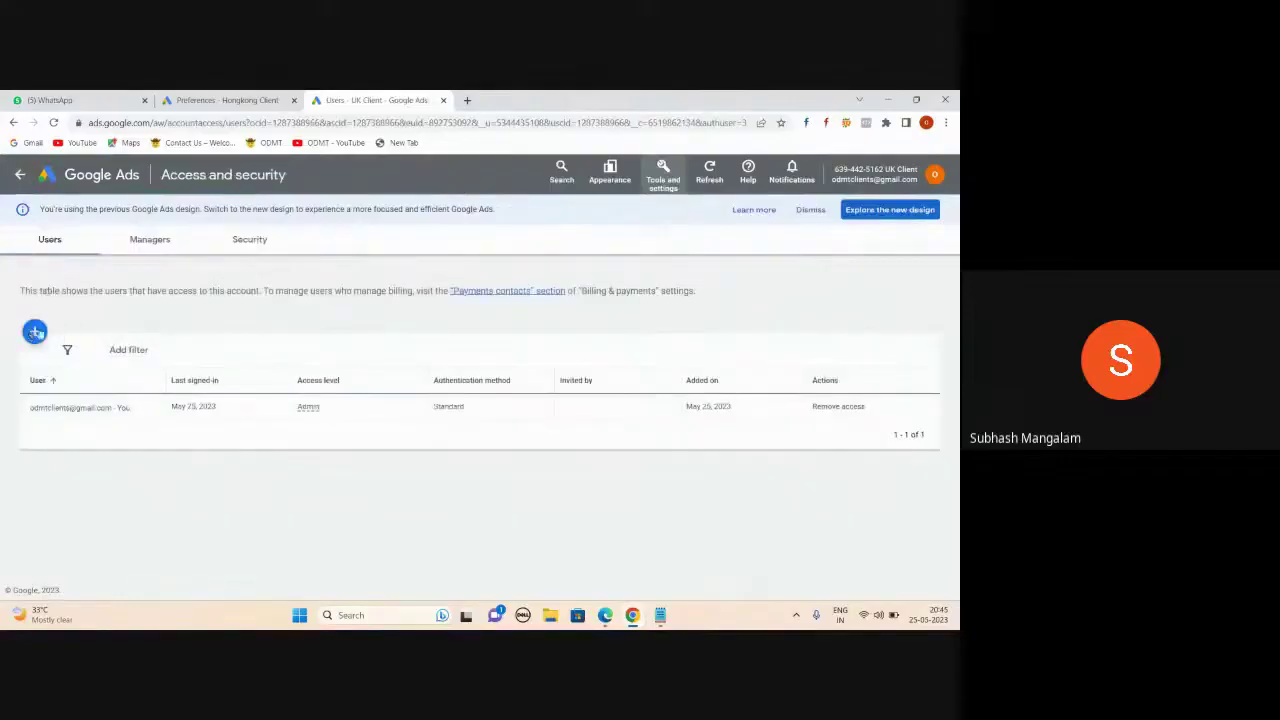
left_click(35, 332)
scroll(319, 331, "down", 1)
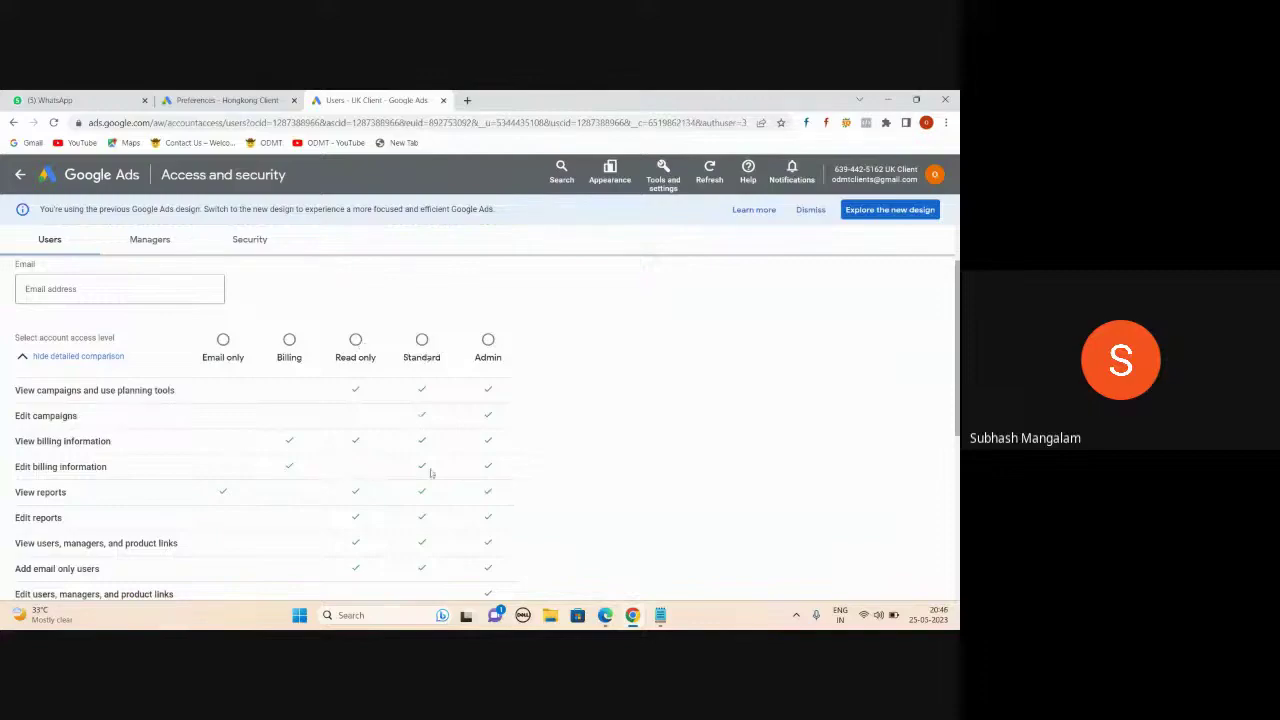
scroll(434, 485, "down", 2)
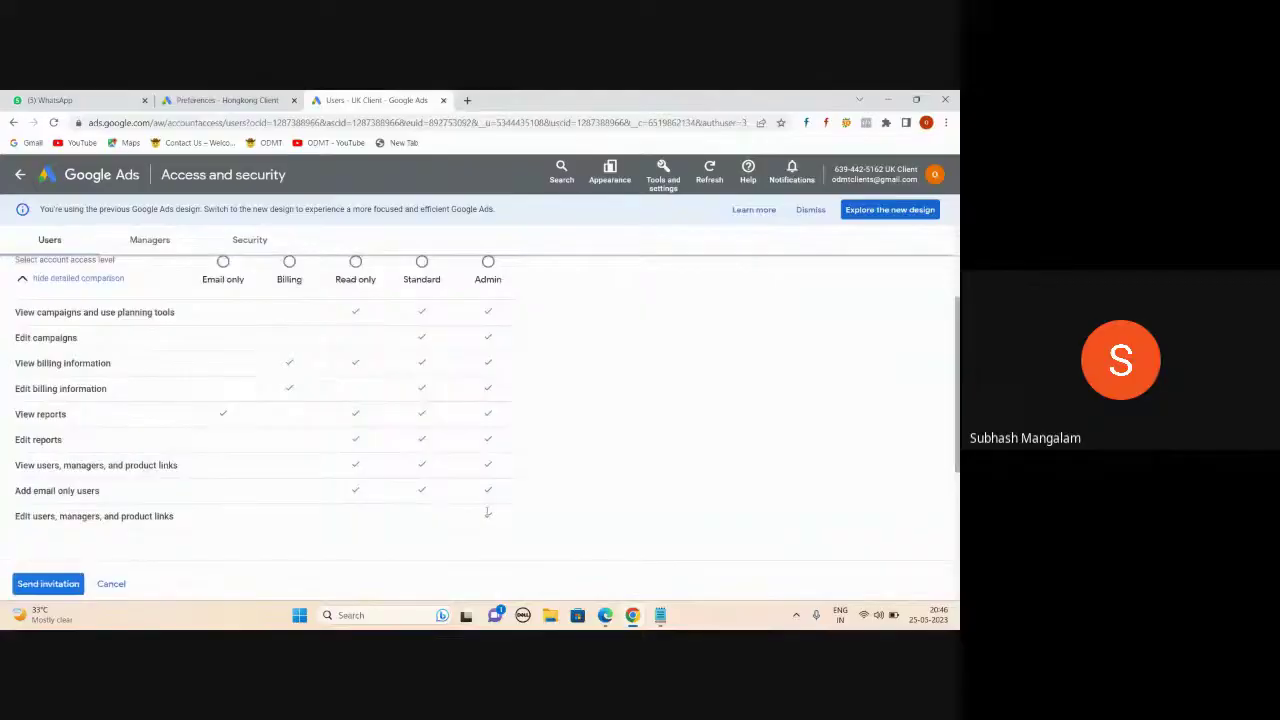
scroll(493, 276, "up", 3)
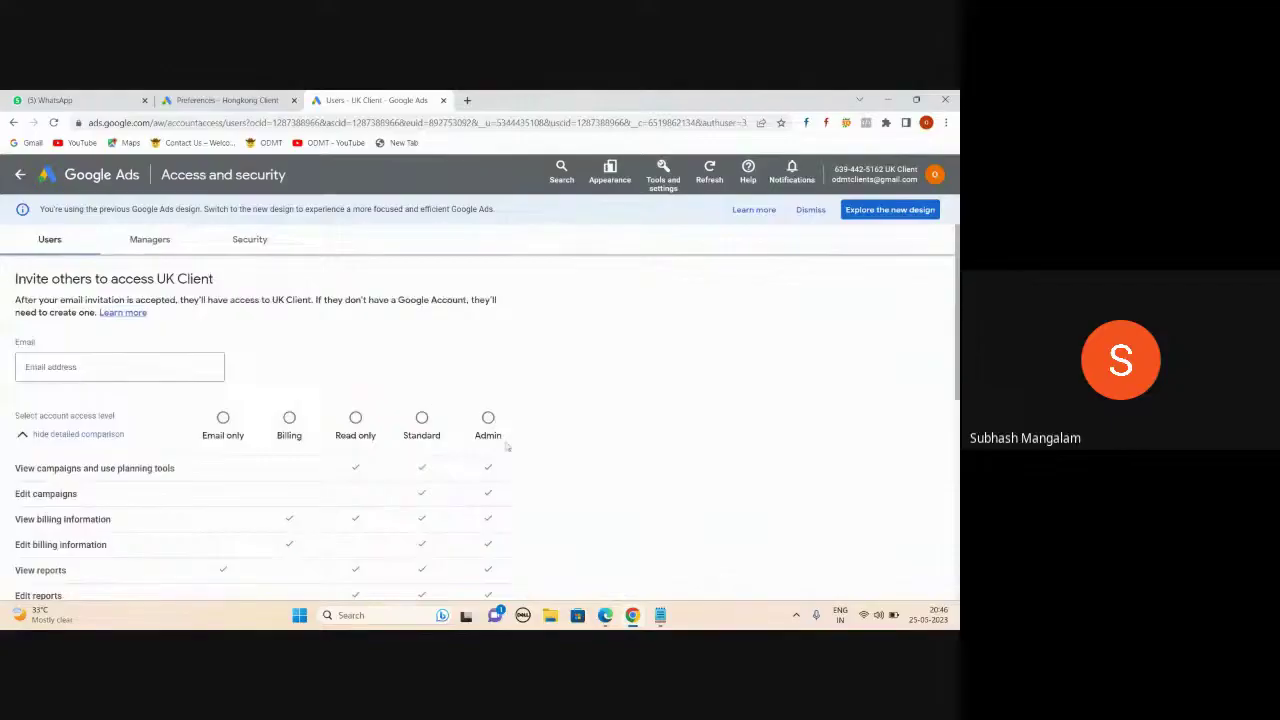
scroll(539, 351, "down", 1)
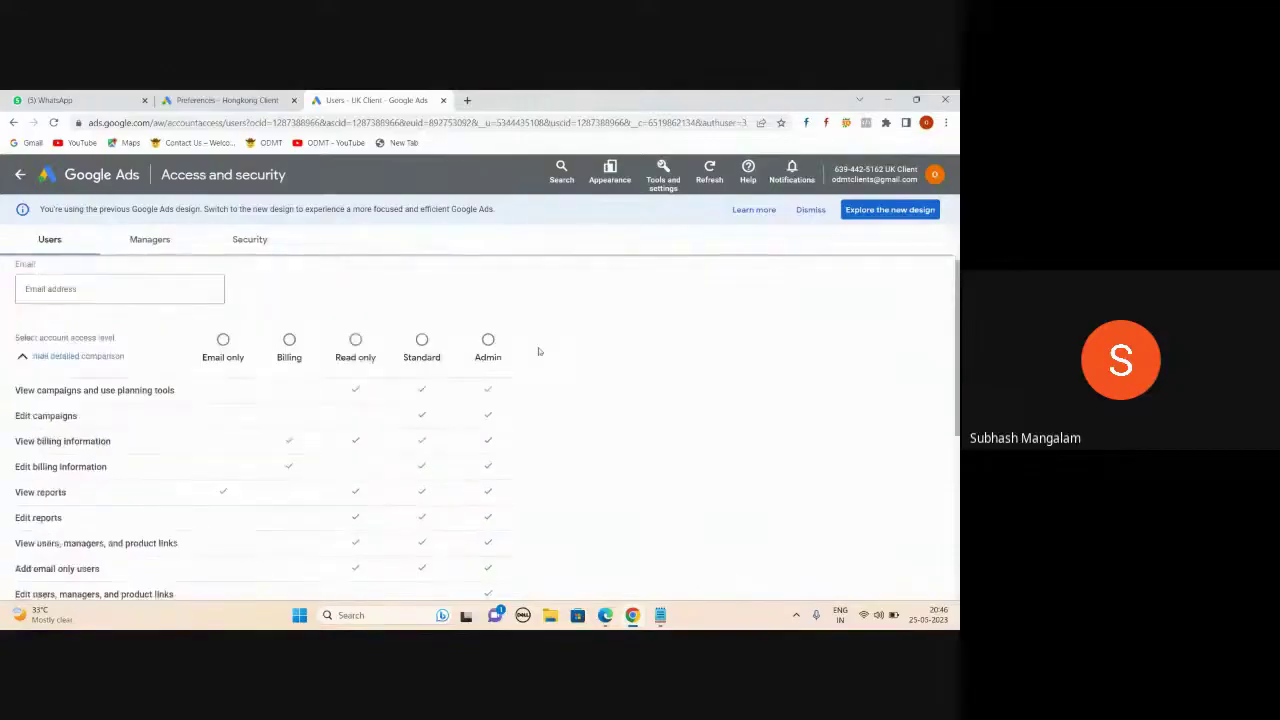
- Give the invitee Standard access, then bring the Gmail inbox window forward
left_click(422, 340)
left_click(83, 289)
scroll(230, 348, "down", 4)
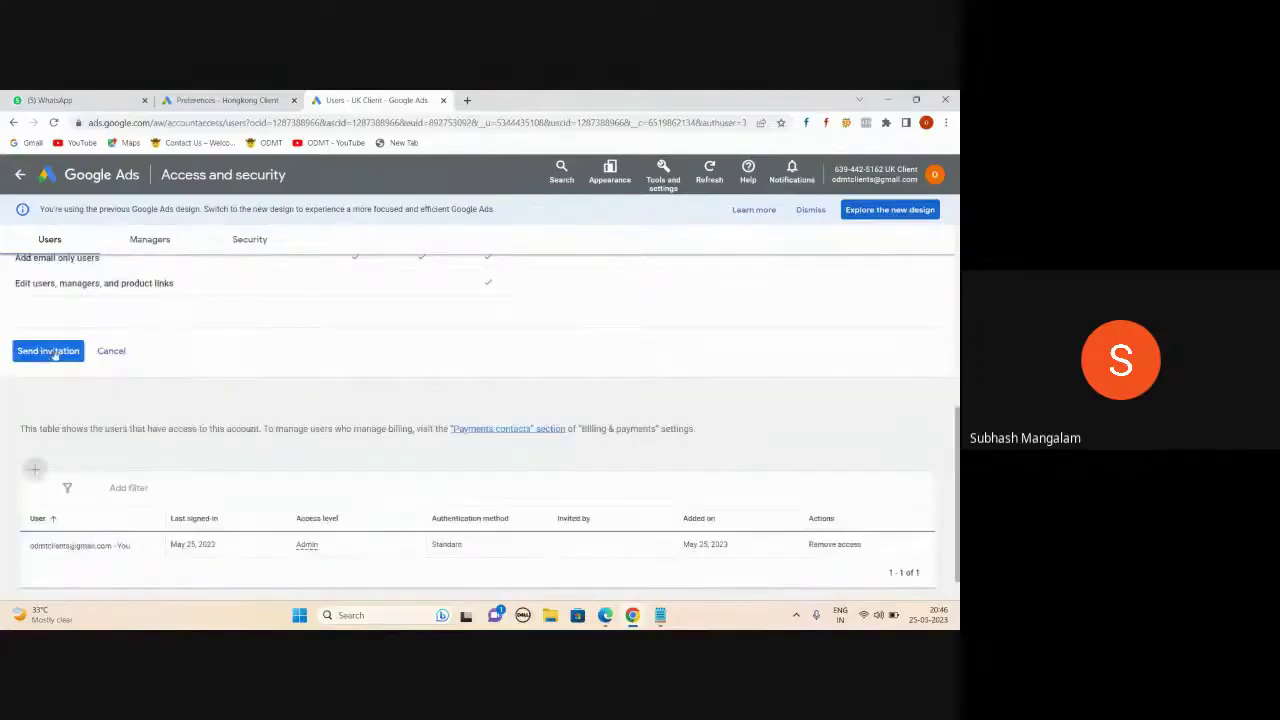
left_click(604, 615)
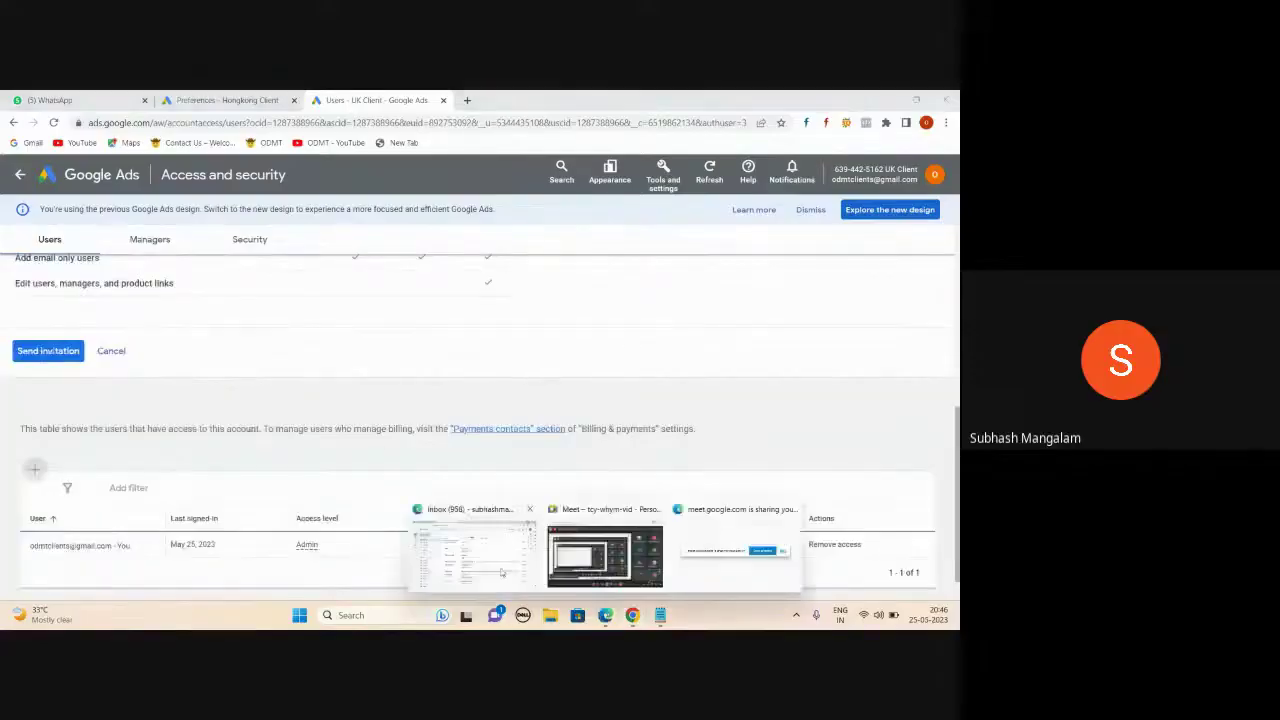
left_click(502, 573)
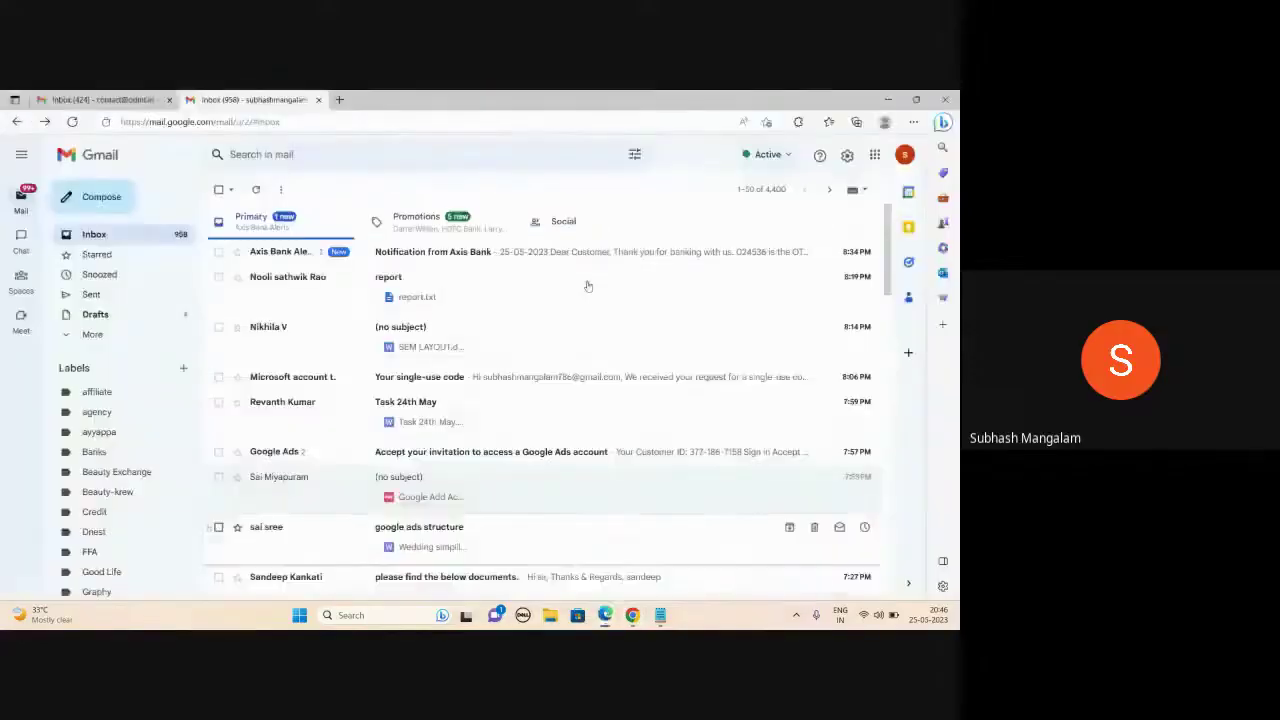
- Switch to the other Gmail account and open the Google Ads invitation email
left_click(904, 158)
left_click(799, 362)
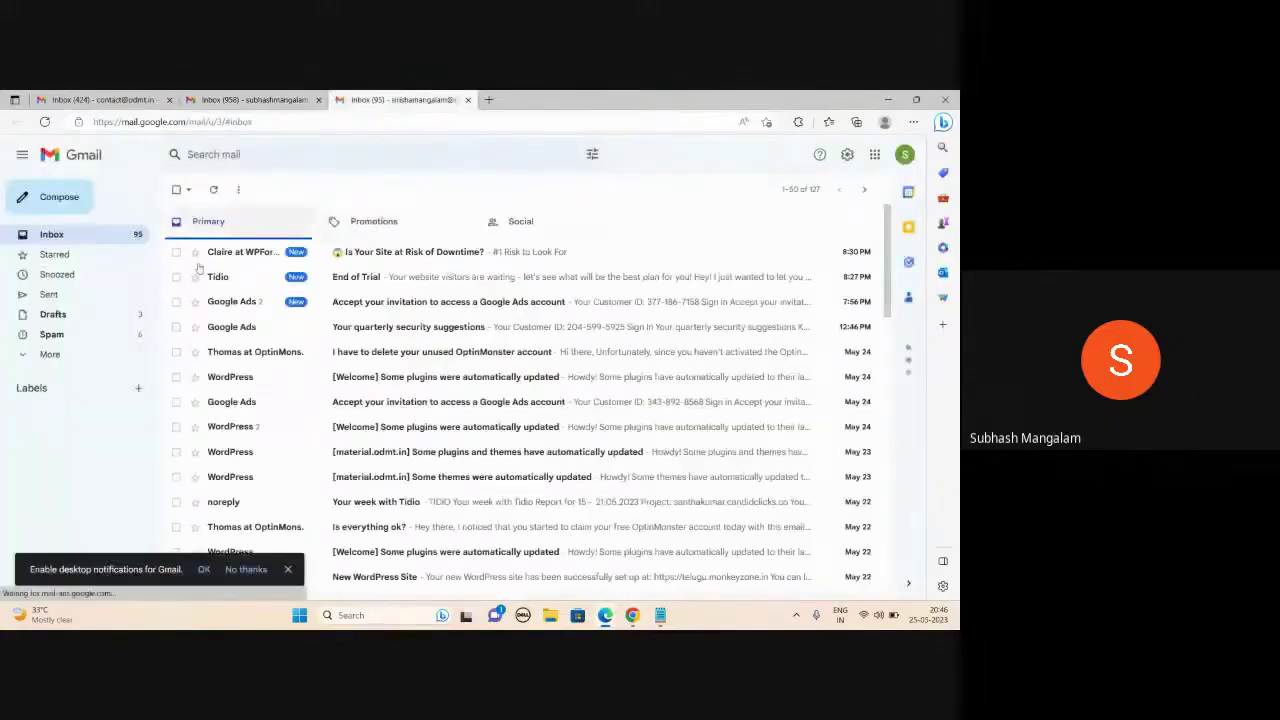
left_click(410, 301)
- Accept the invitation to the Candid Clicks Video AD account
scroll(590, 325, "down", 4)
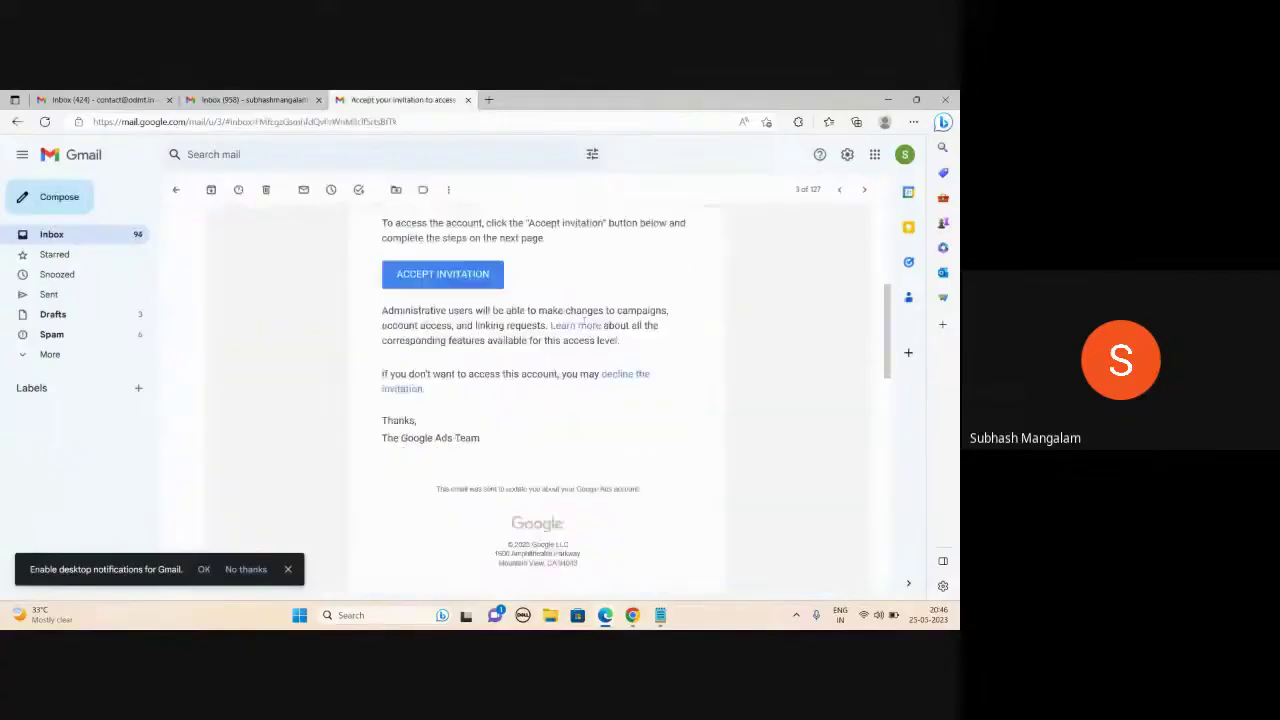
scroll(589, 314, "up", 4)
scroll(589, 314, "down", 2)
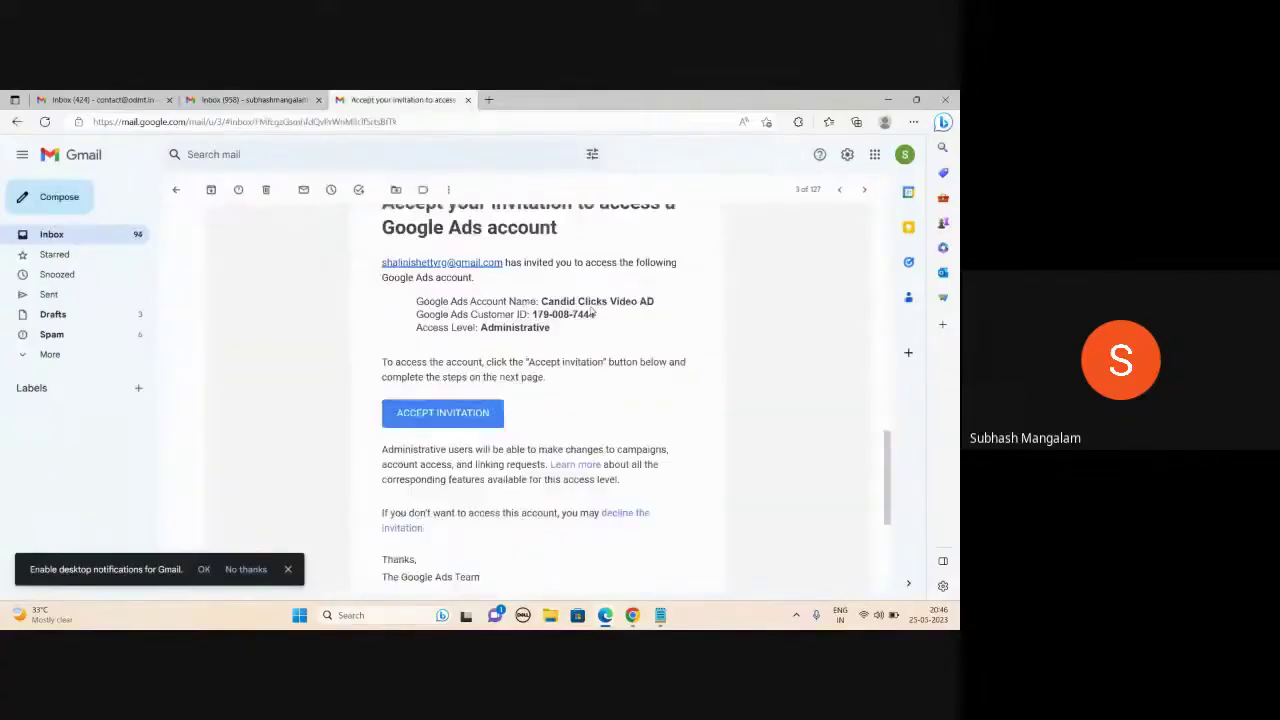
scroll(592, 305, "up", 1)
scroll(592, 307, "up", 6)
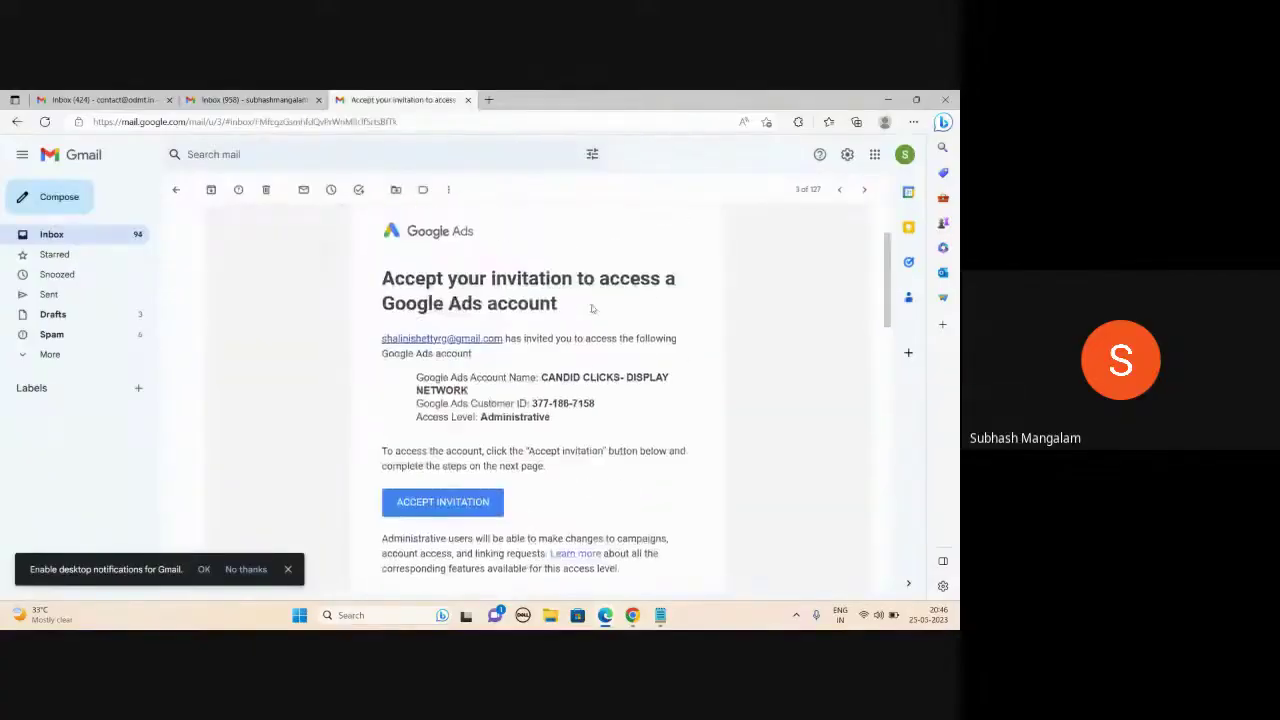
scroll(592, 309, "down", 8)
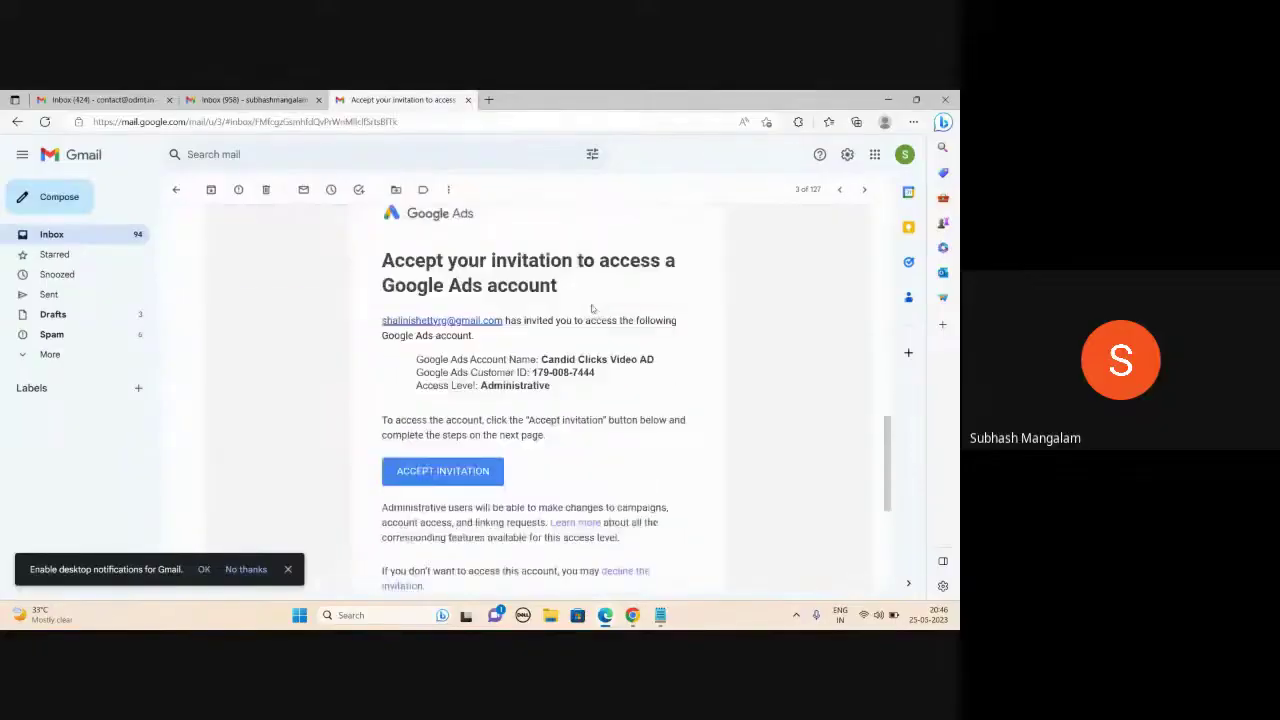
scroll(592, 309, "down", 1)
scroll(592, 309, "up", 1)
scroll(548, 388, "down", 1)
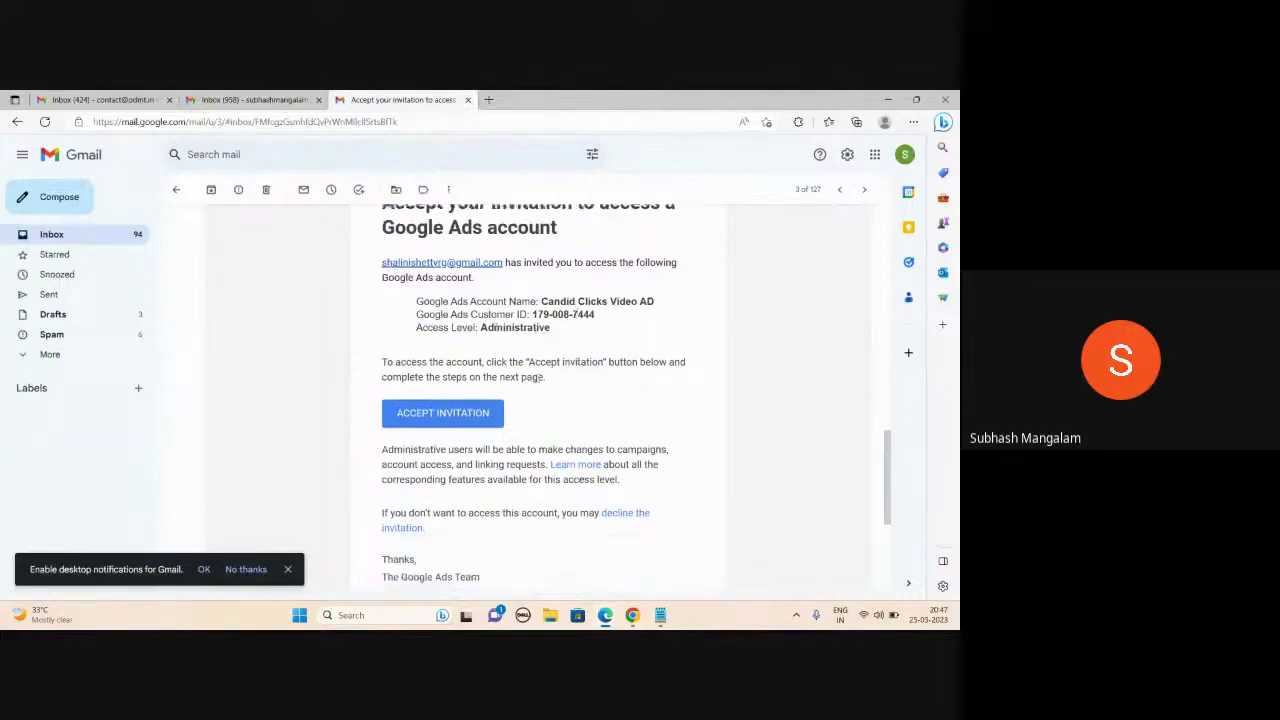
left_click(444, 415)
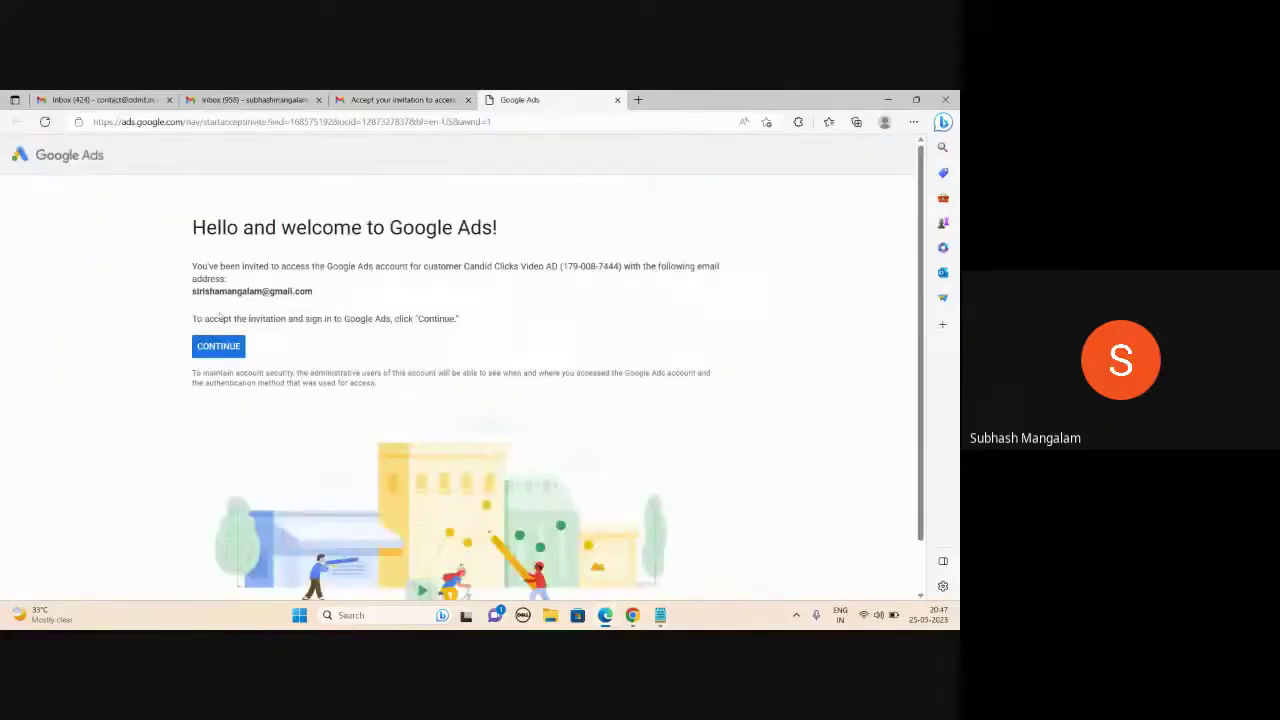
- Continue into the Candid Clicks Video AD account and open its Campaigns list
left_click(216, 349)
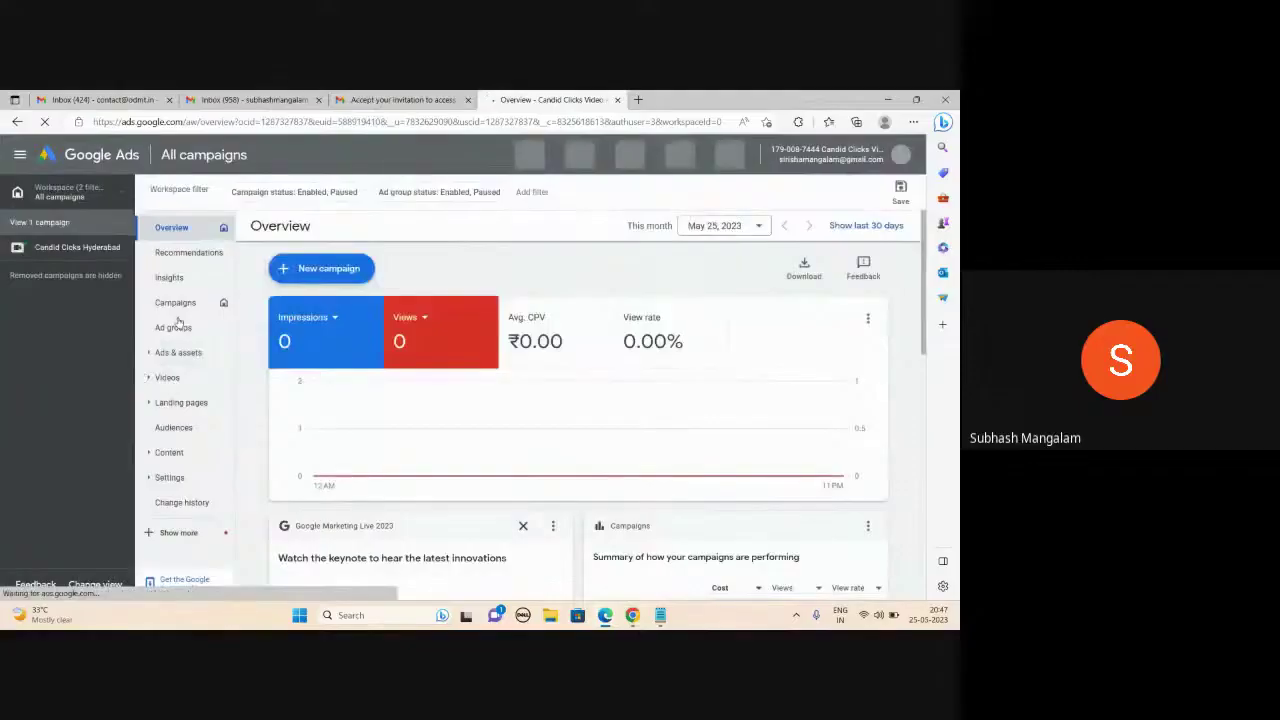
left_click(50, 303)
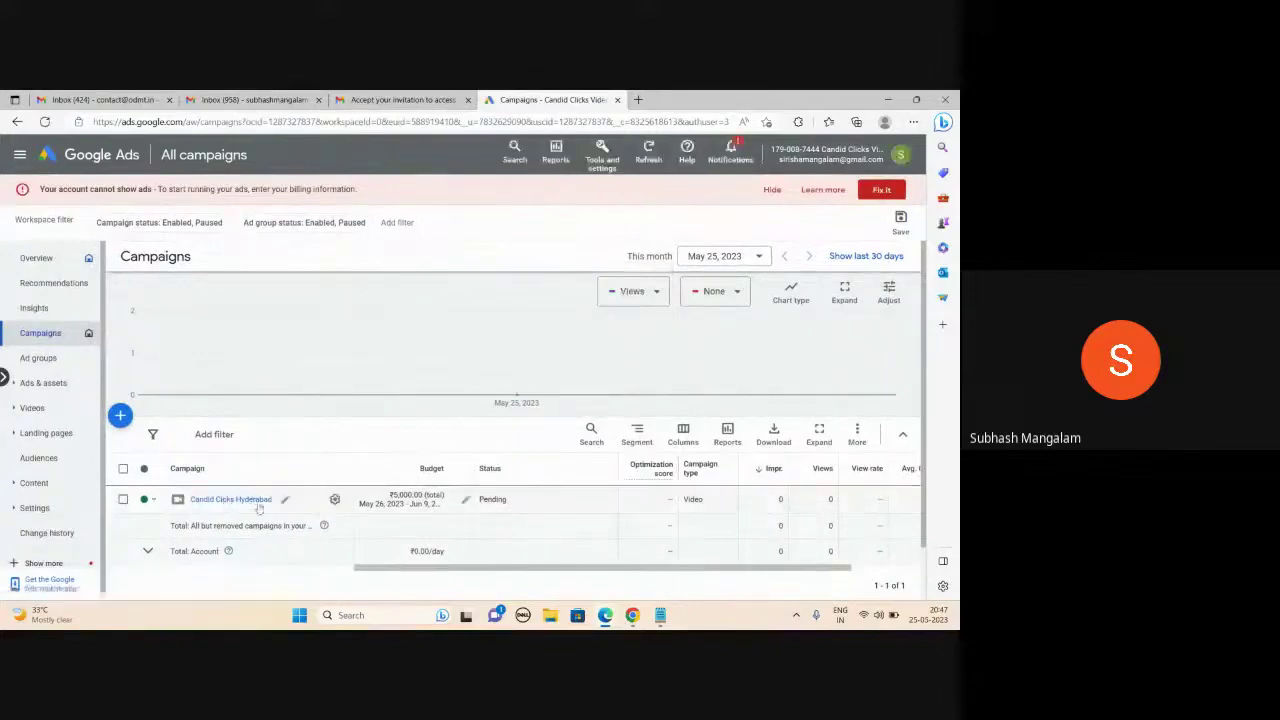
mouse_move(605, 615)
left_click(600, 562)
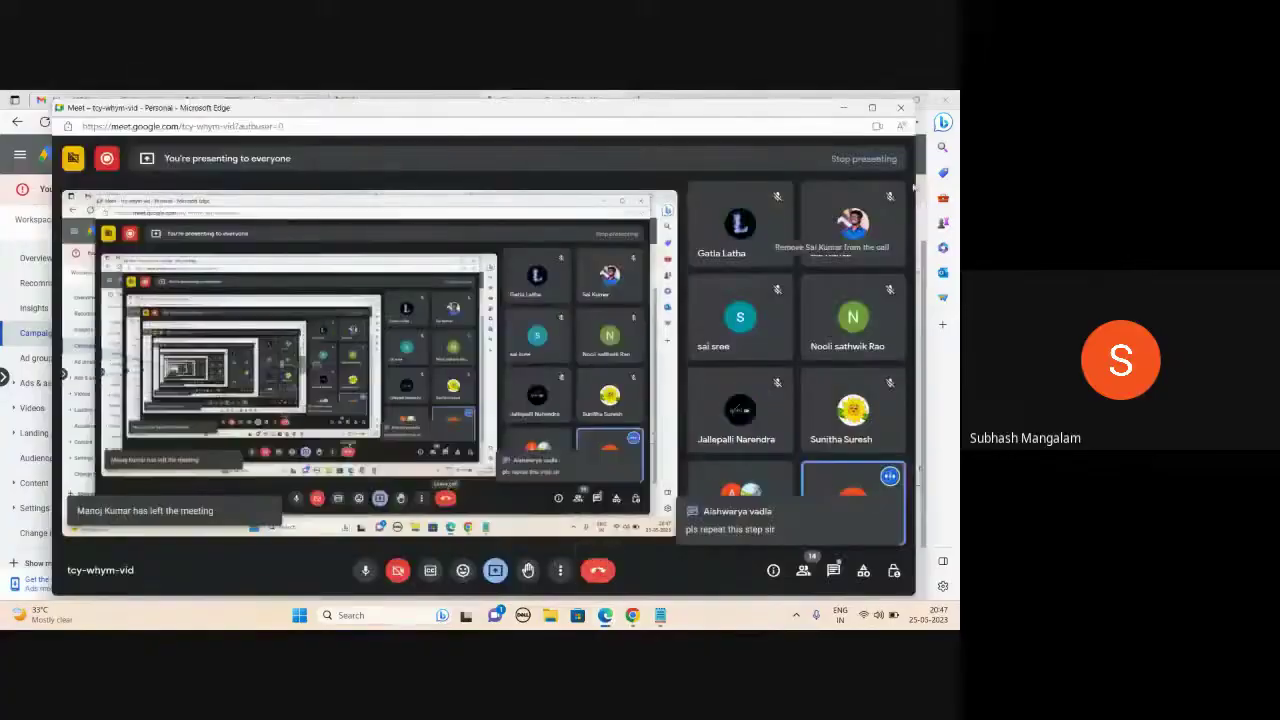
left_click(843, 107)
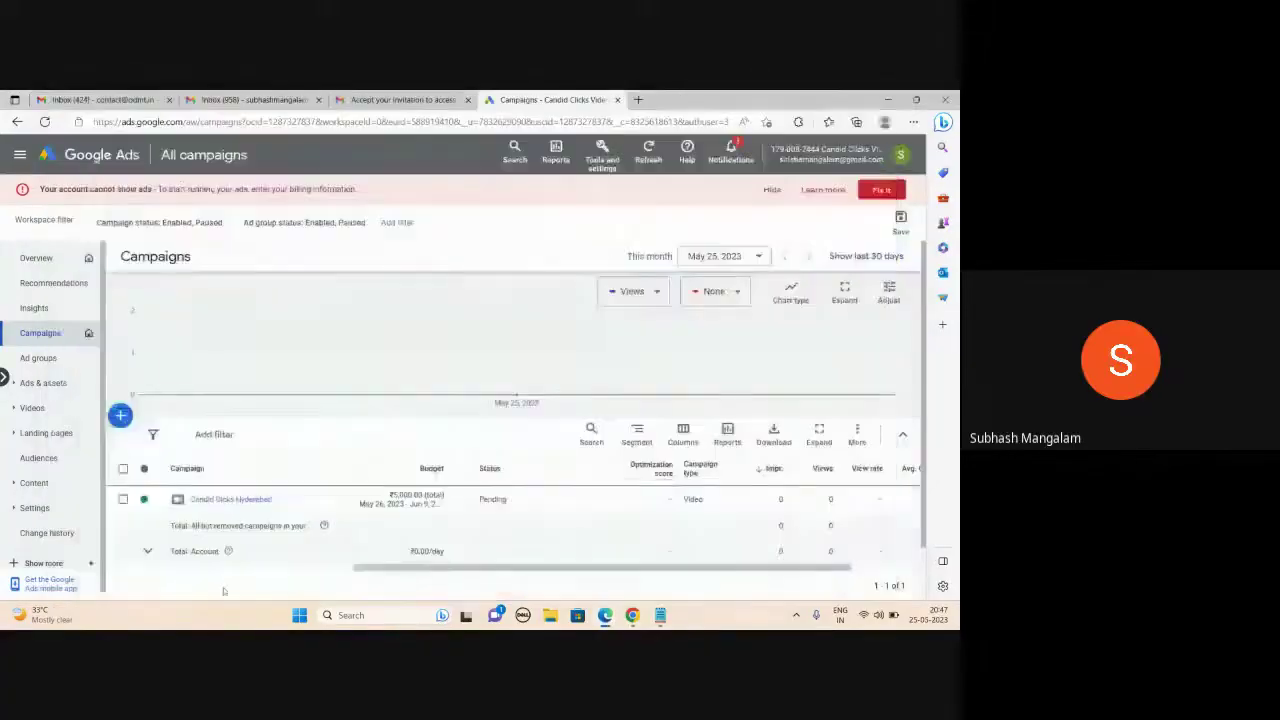
- Review the Wedding Photography ads in Candid Clicks Hyderabad, then return to the Gmail inbox
left_click(245, 500)
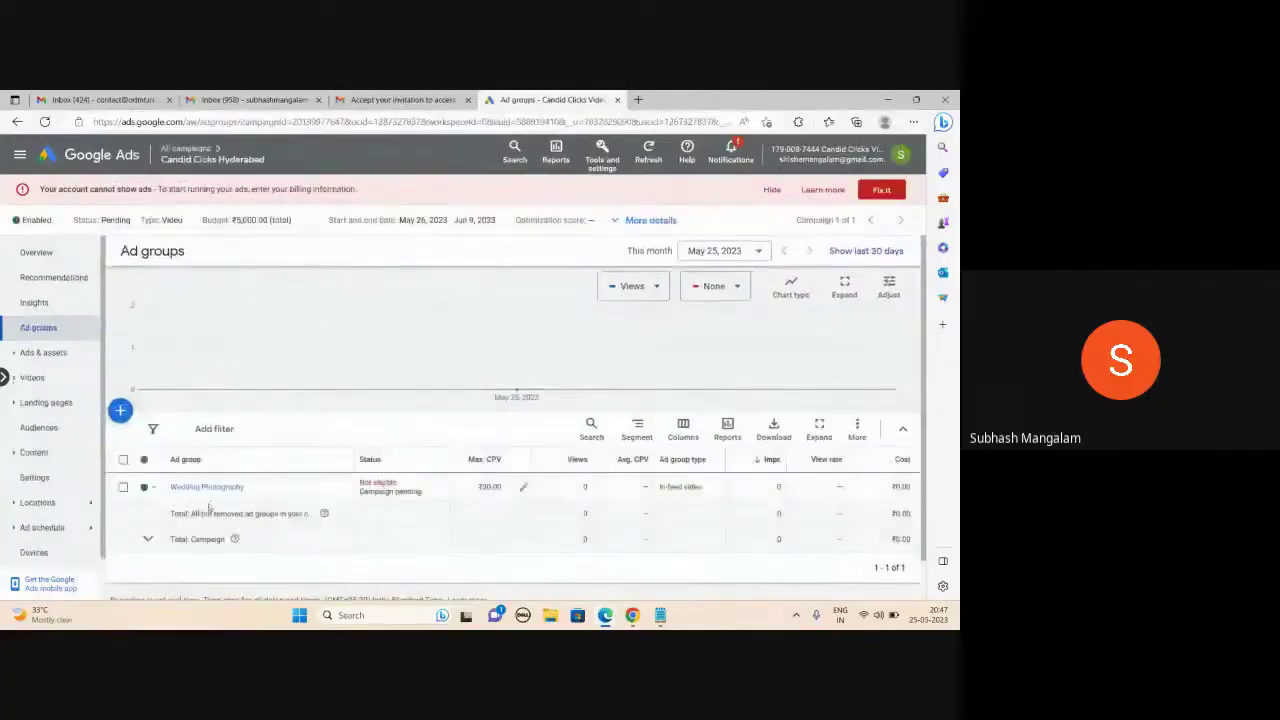
left_click(207, 487)
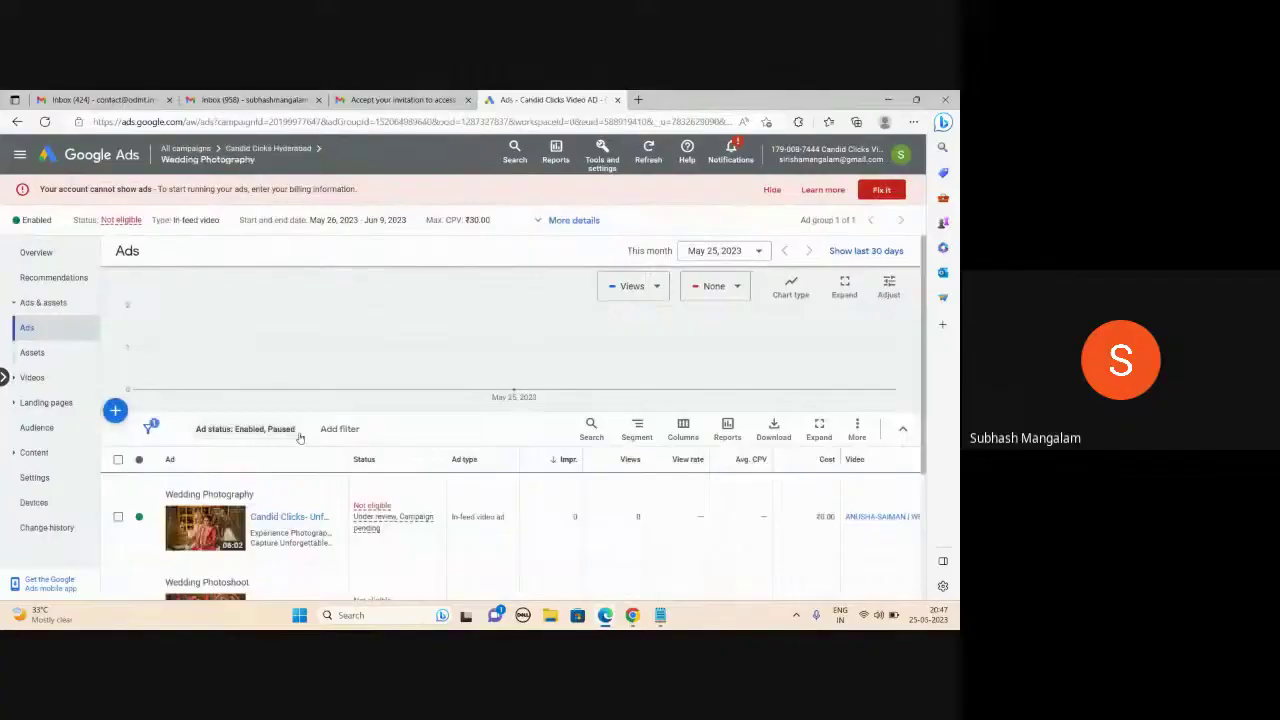
scroll(299, 437, "down", 3)
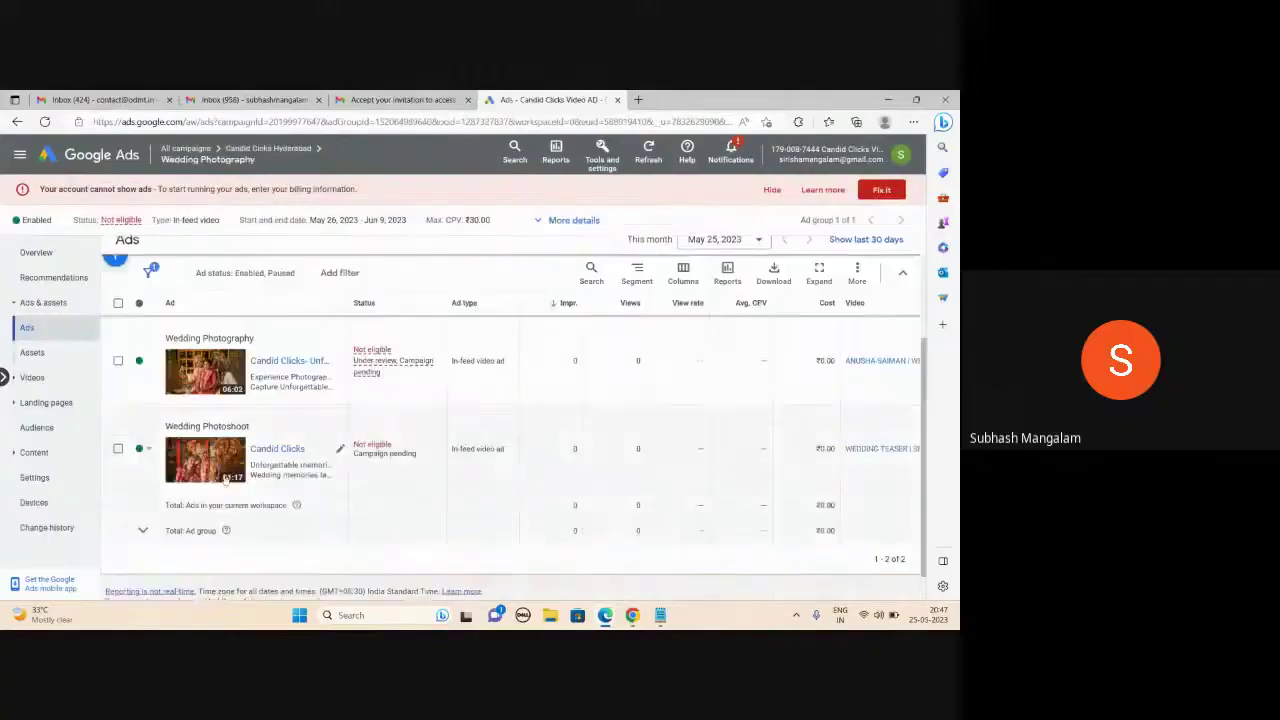
scroll(228, 416, "up", 3)
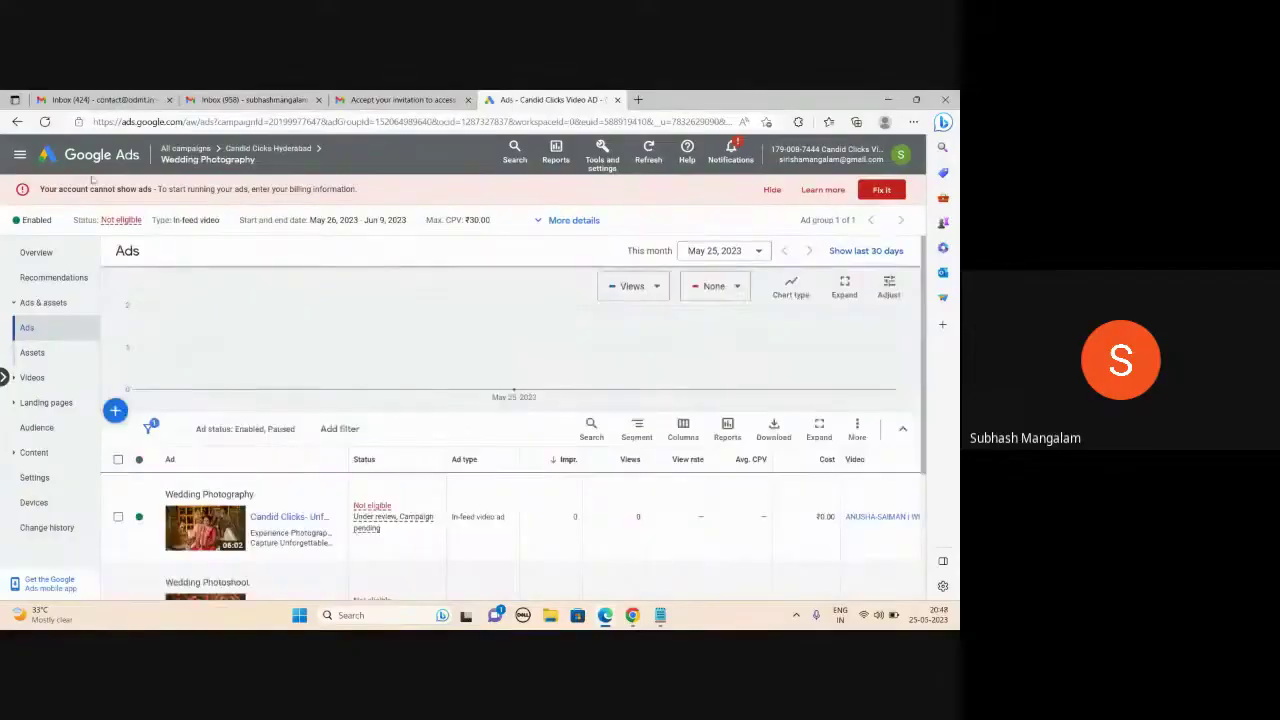
left_click(400, 100)
left_click(176, 190)
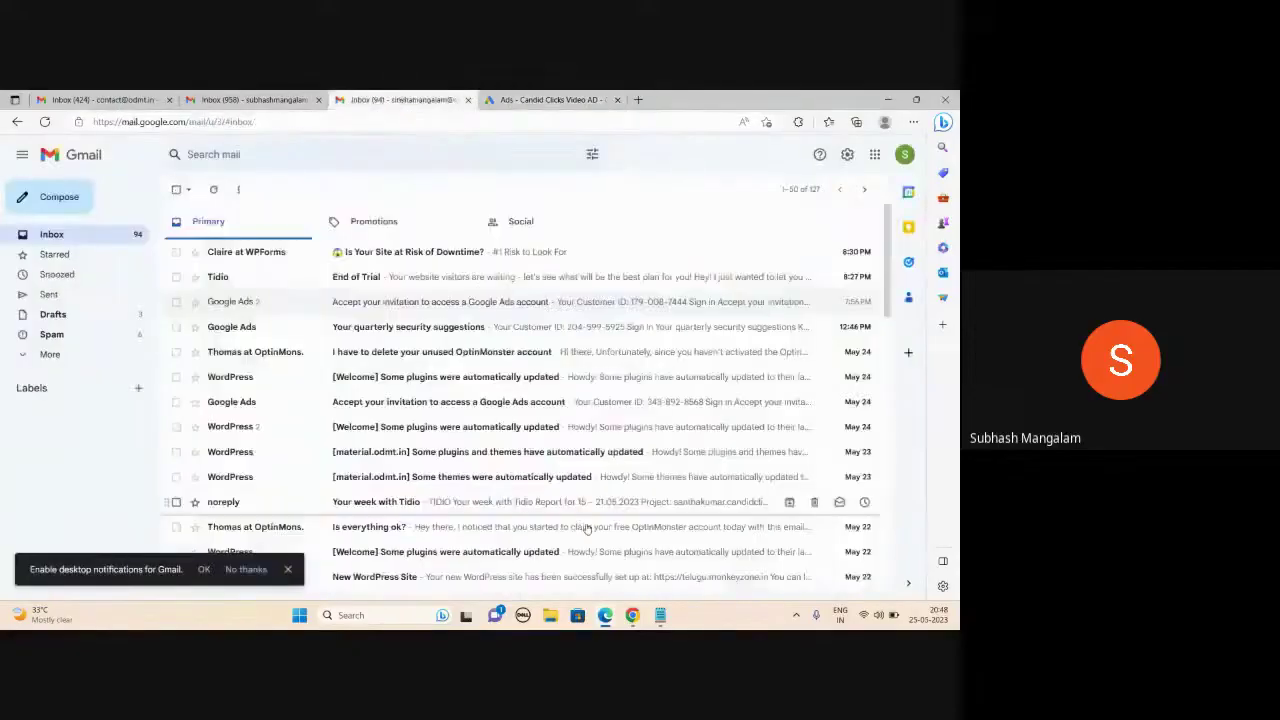
- Bring the Chrome window with the UK Client Google Ads overview to the front
left_click(632, 615)
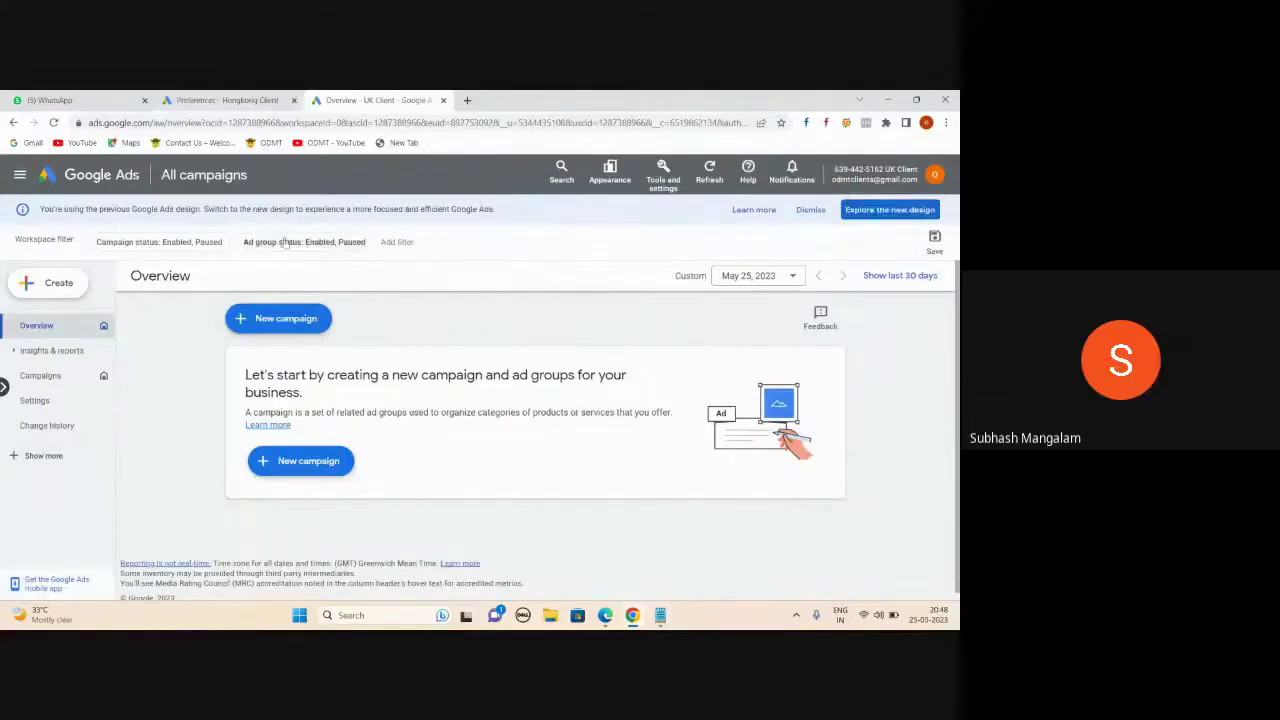
- Start a Standard-access user invitation for UK Client, then Alt+Tab to the Gmail inbox
left_click(663, 172)
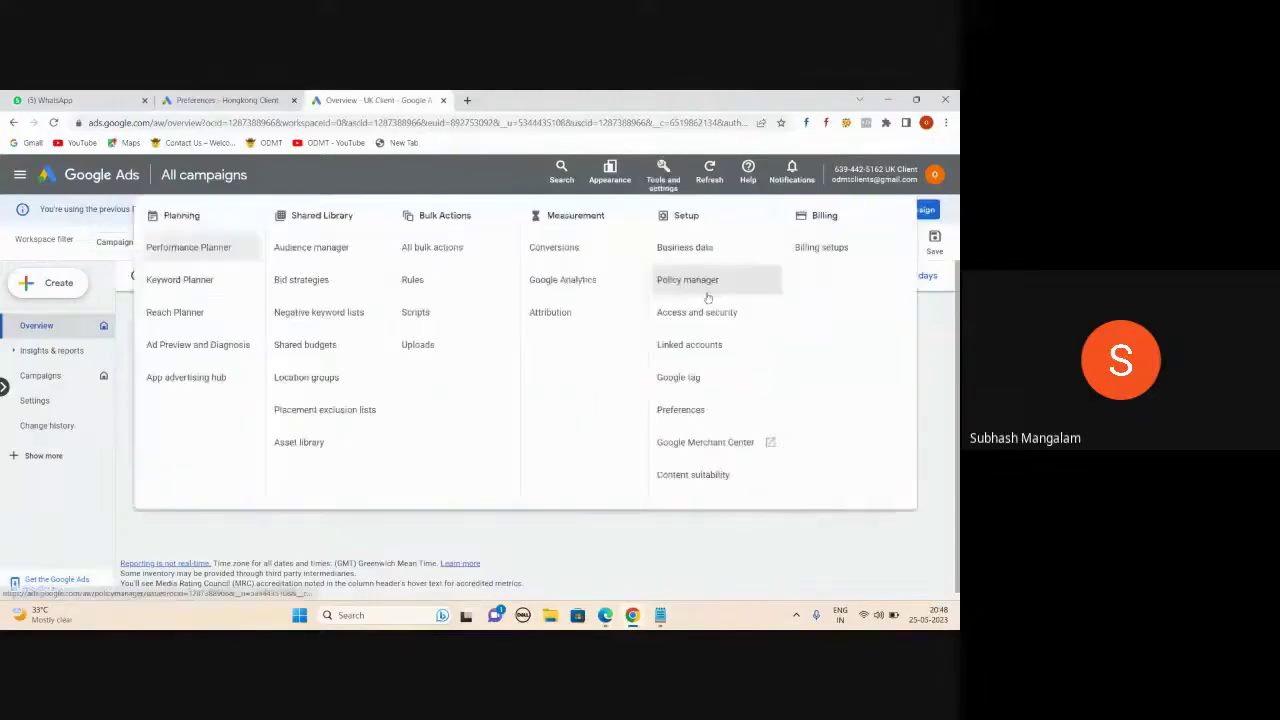
left_click(705, 310)
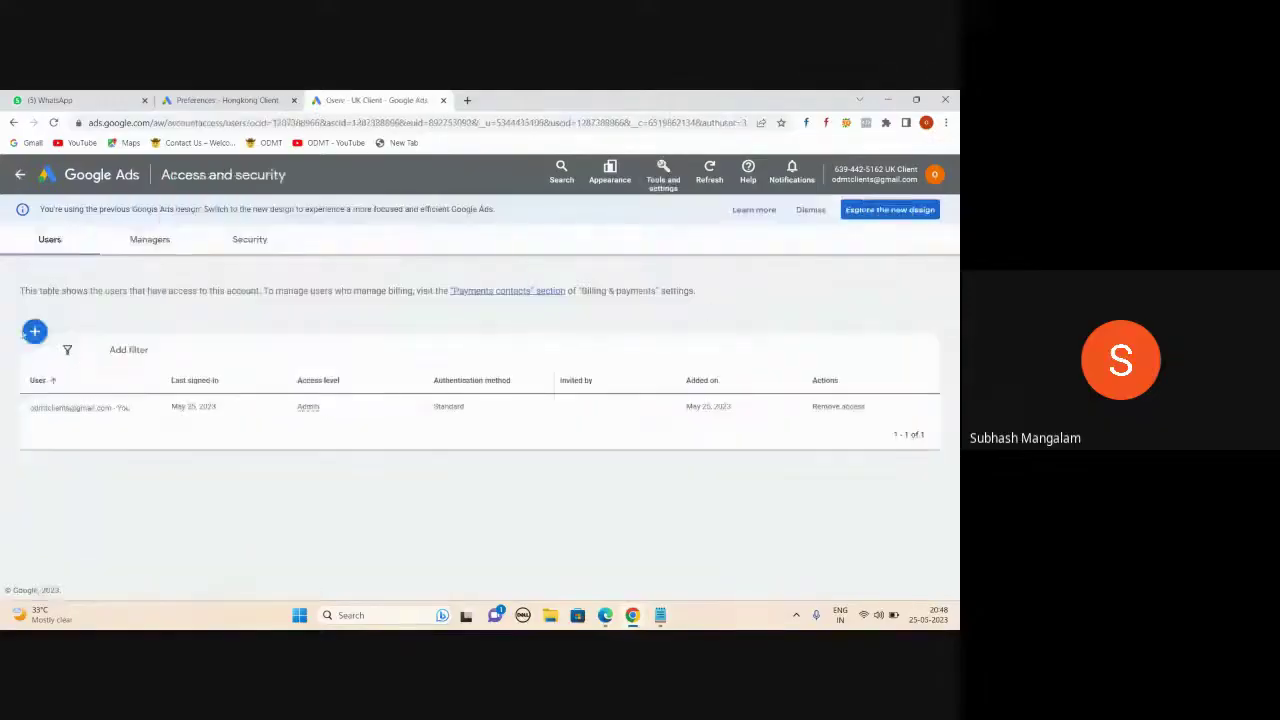
left_click(30, 332)
left_click(421, 417)
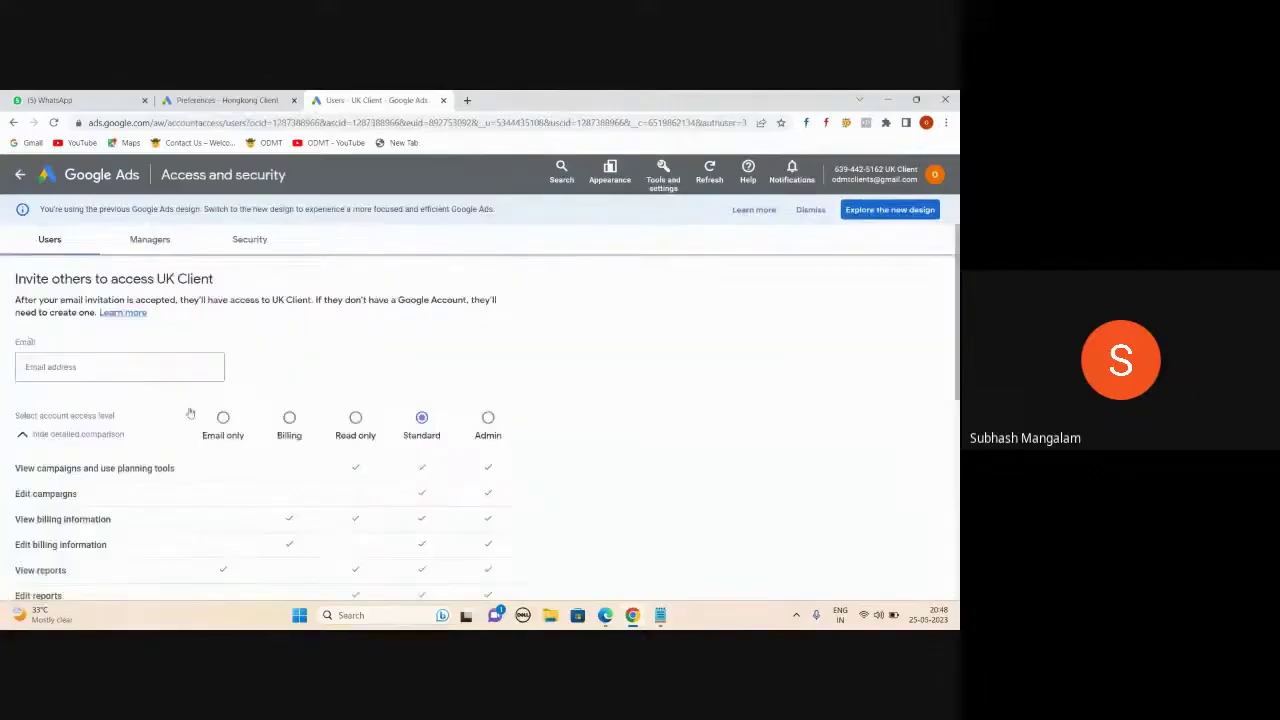
left_click(99, 366)
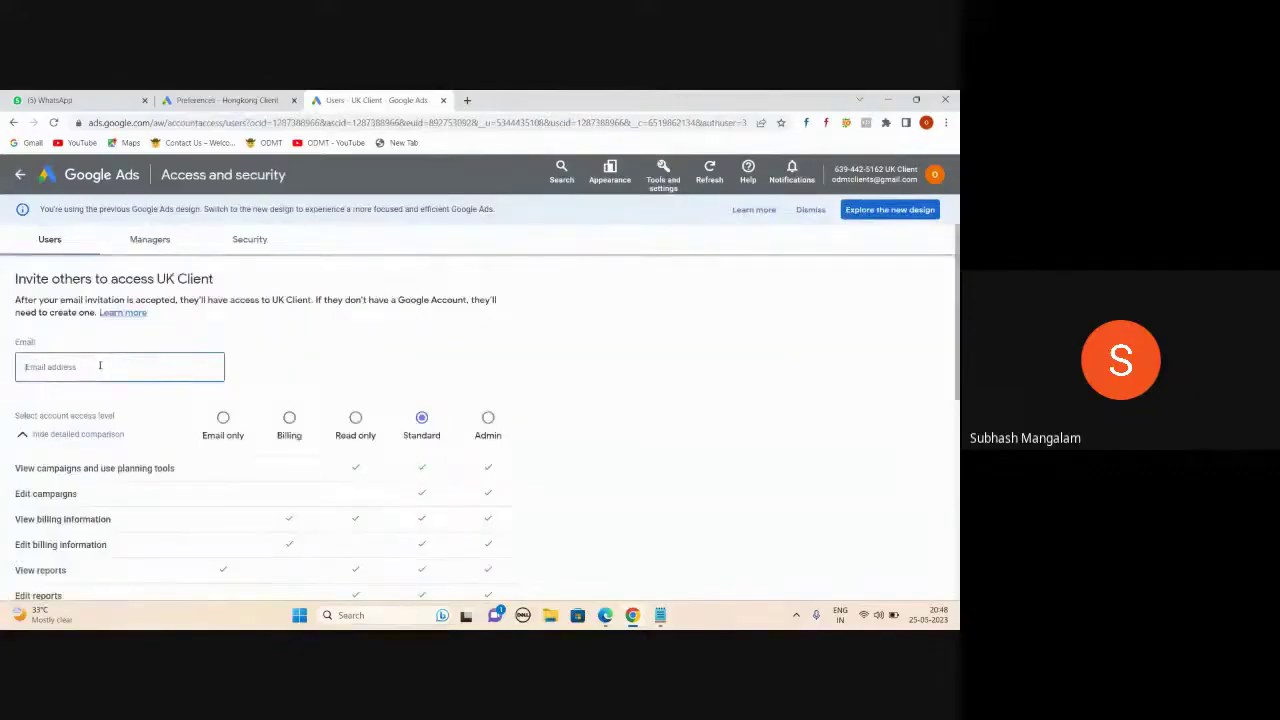
scroll(253, 342, "down", 3)
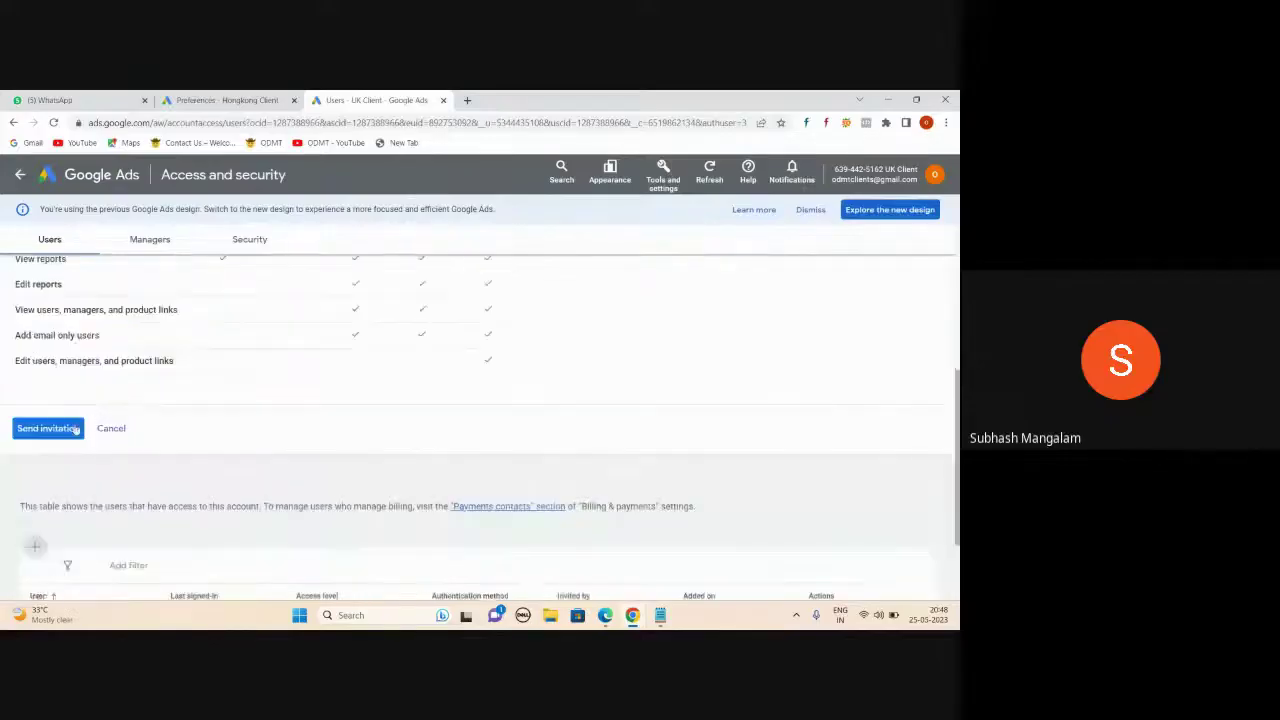
key("alt+Tab")
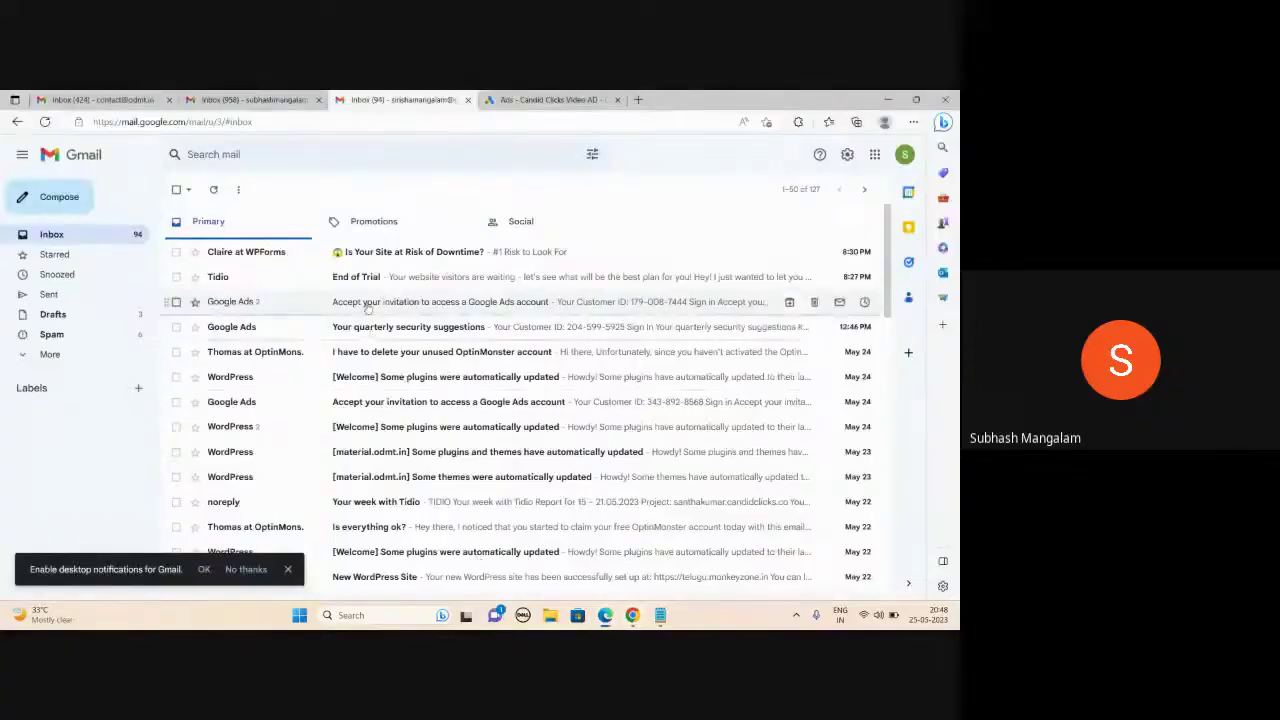
- Accept the Google Ads invitation email and continue into the Candid Clicks, Wedding Photography account
left_click(425, 401)
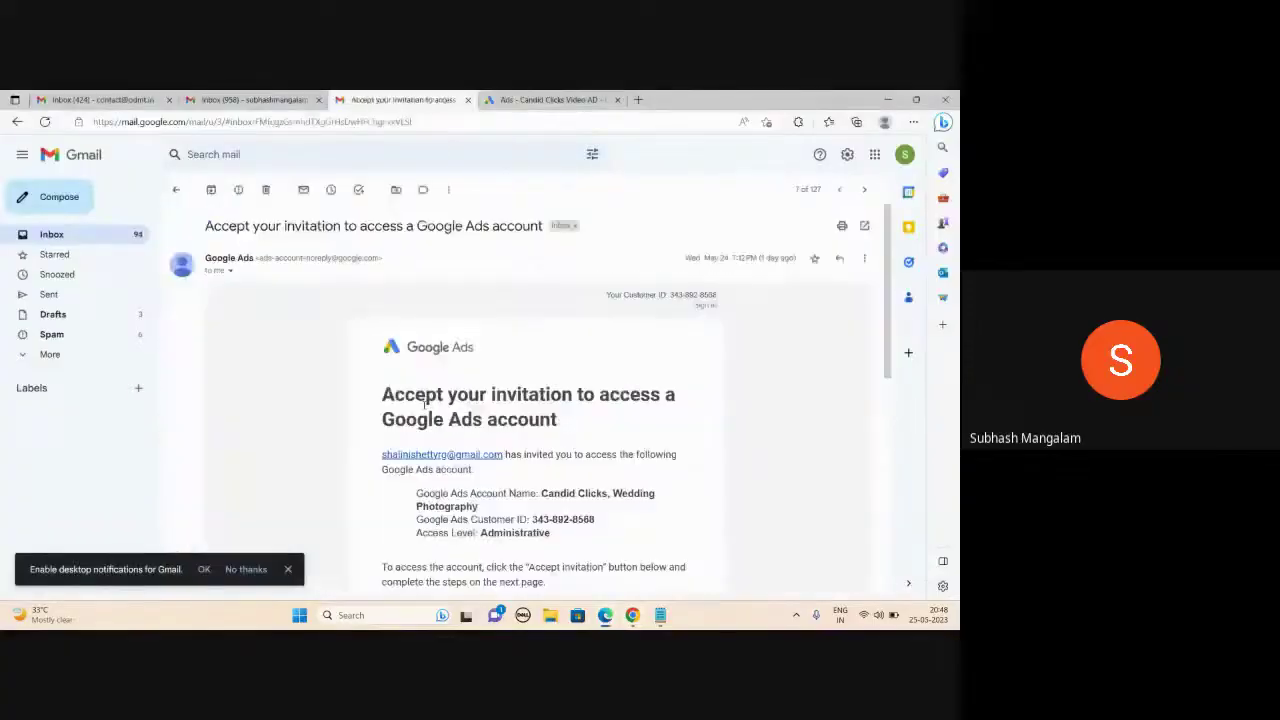
scroll(673, 402, "down", 2)
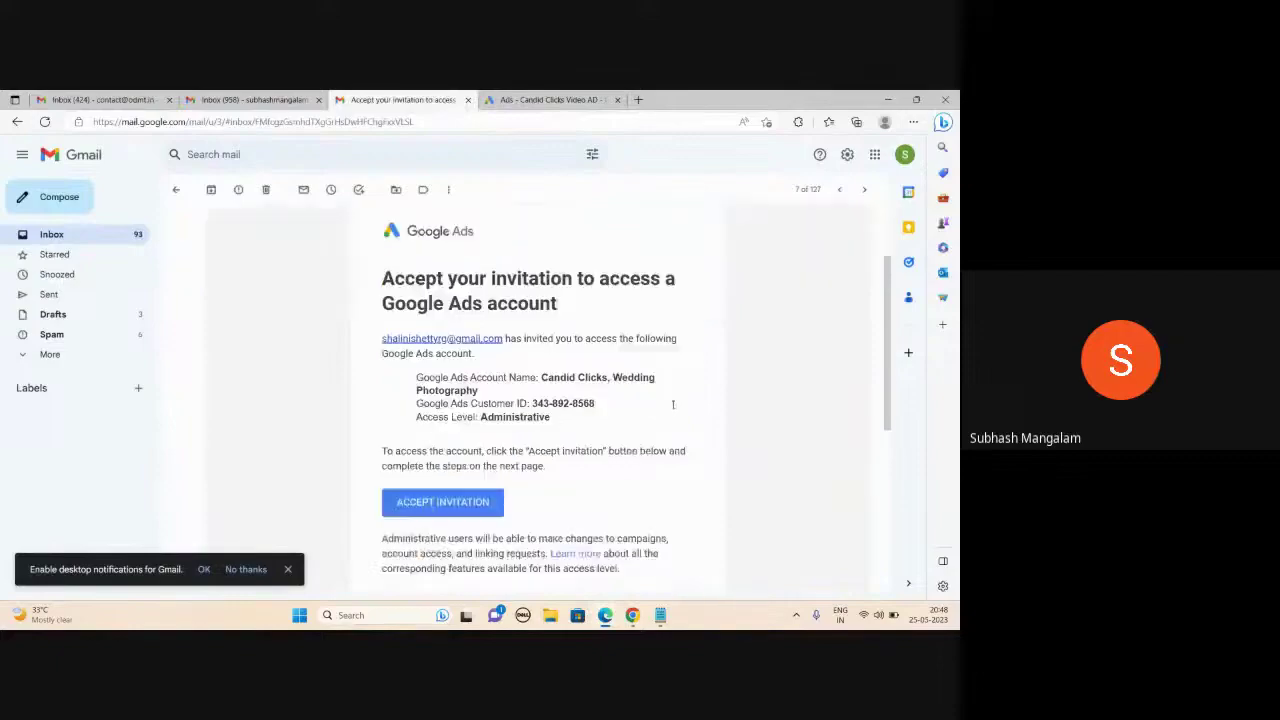
left_click(447, 506)
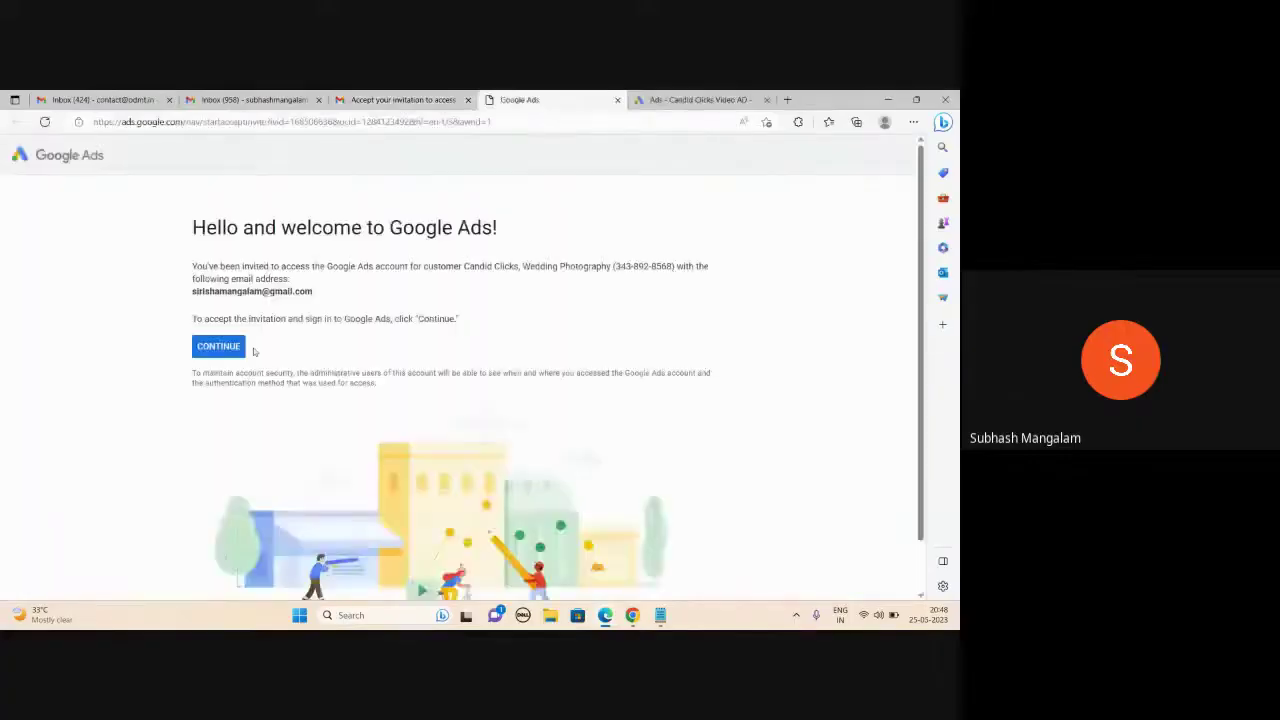
left_click(223, 350)
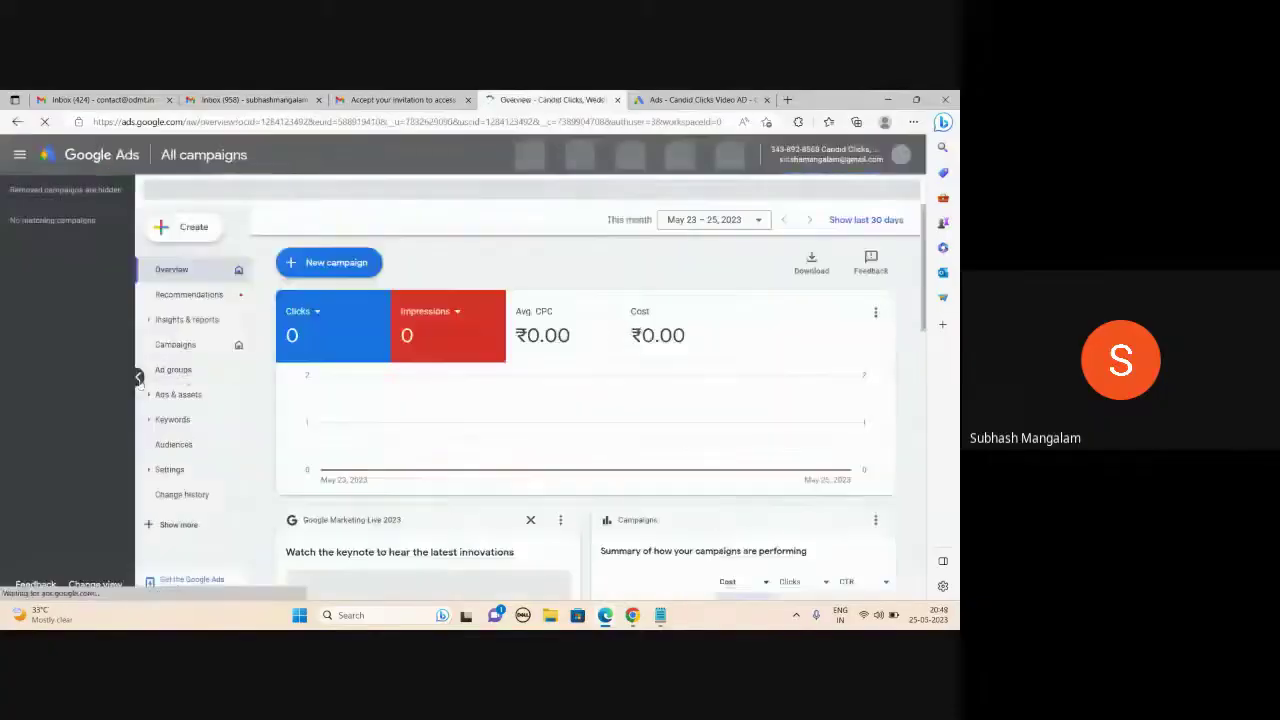
- Collapse the campaign tree, scan the Candid Clicks overview, and open its Campaigns list
left_click(138, 378)
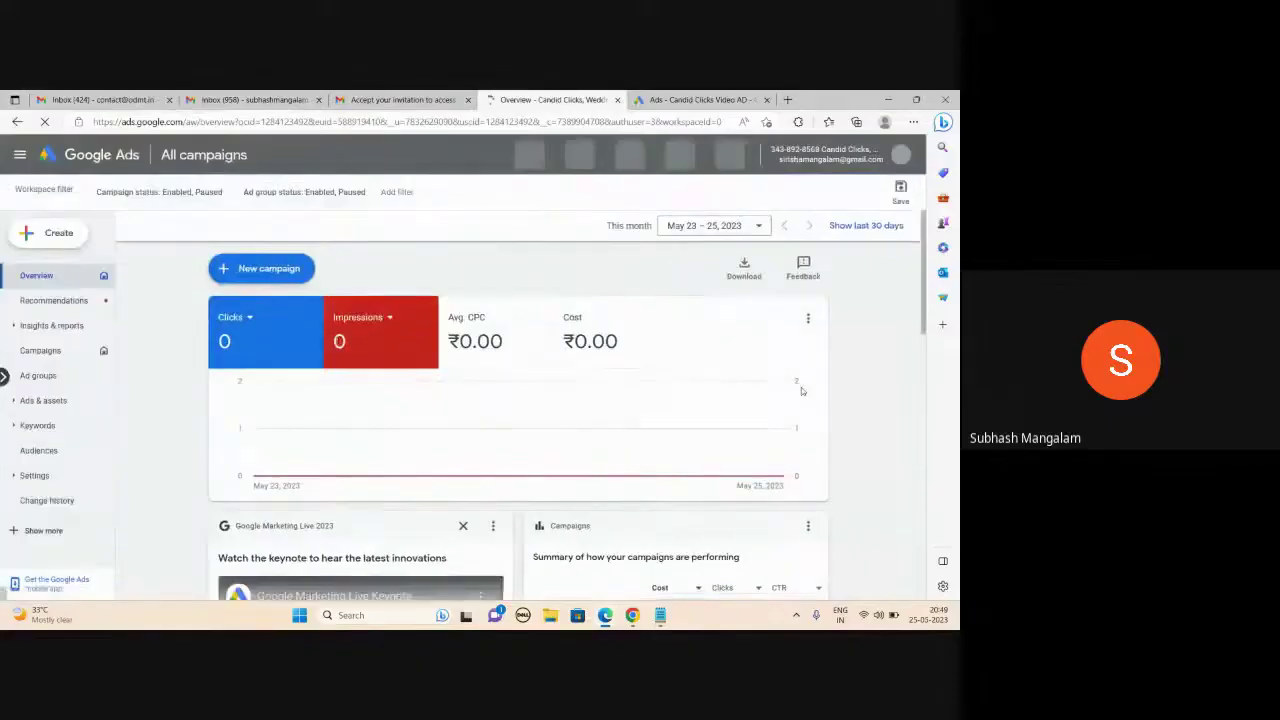
scroll(801, 390, "down", 10)
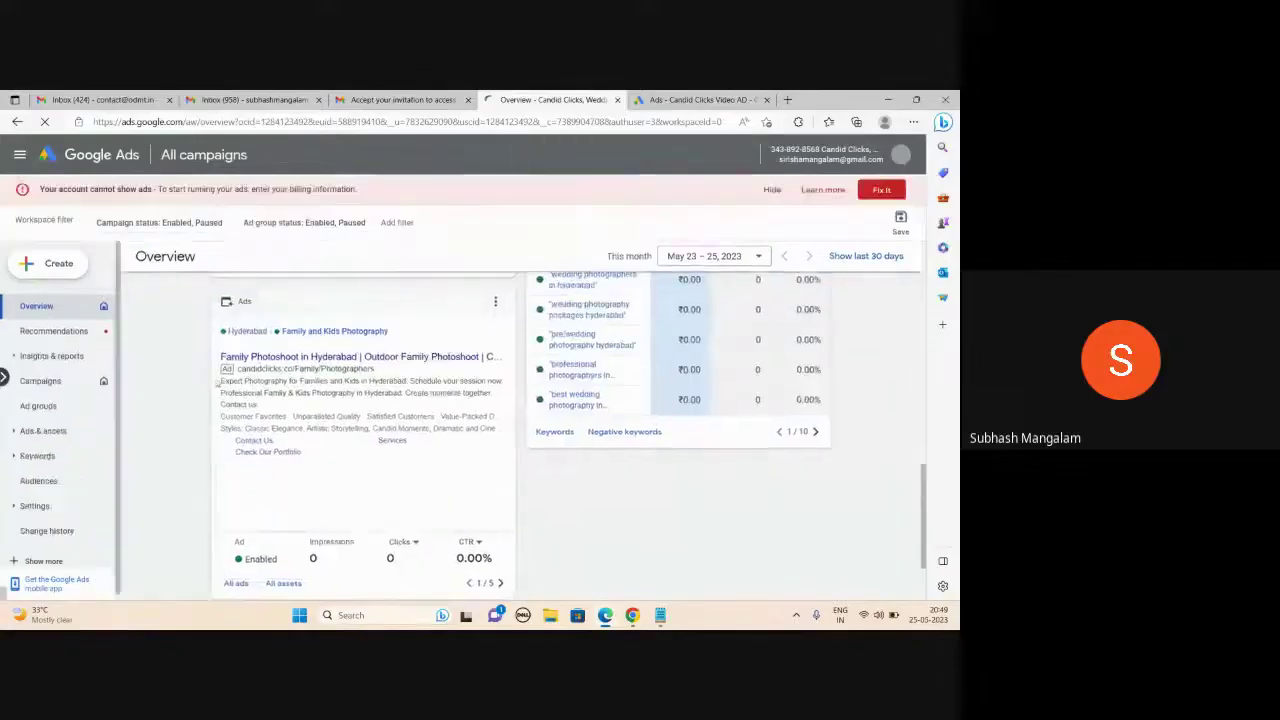
mouse_move(255, 357)
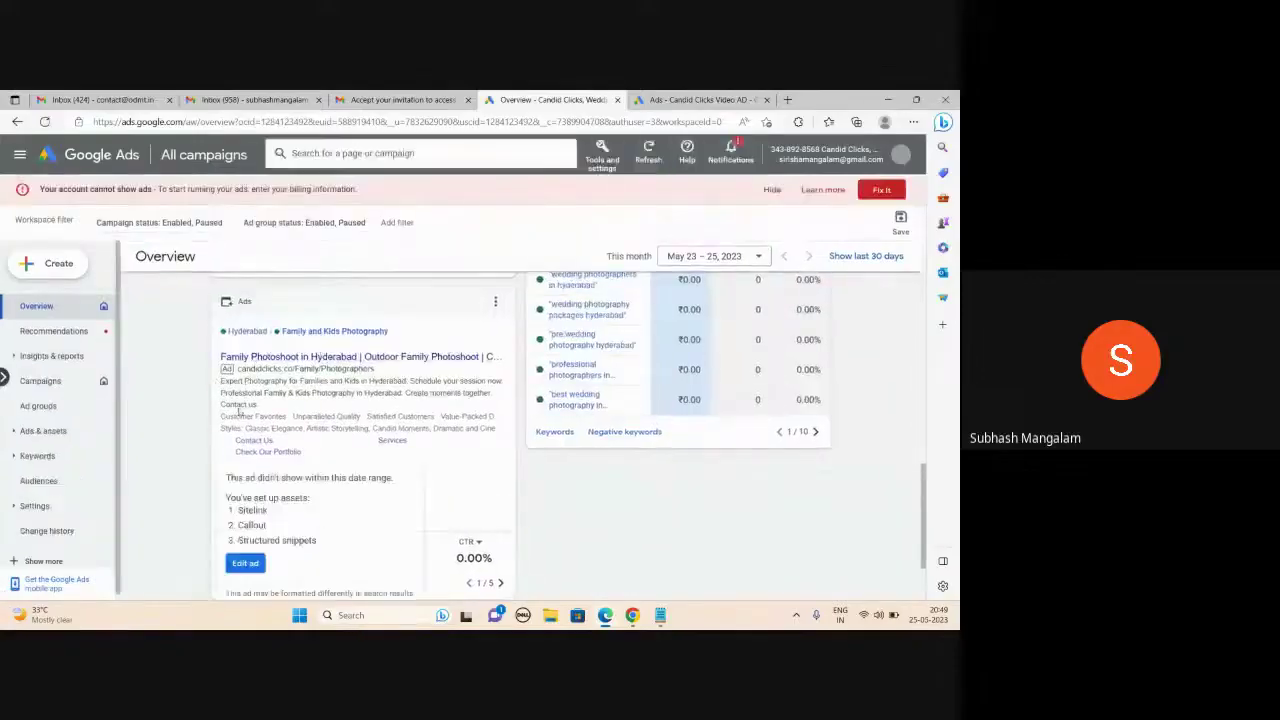
scroll(680, 465, "up", 3)
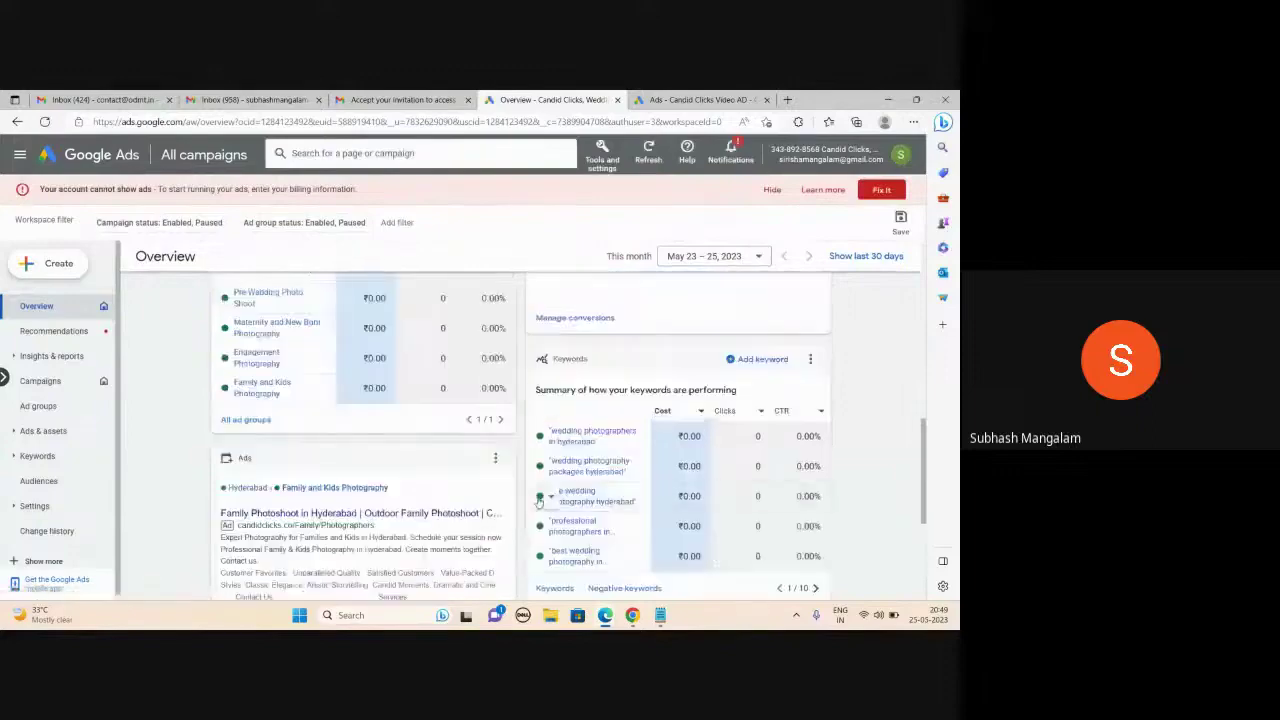
scroll(575, 495, "up", 6)
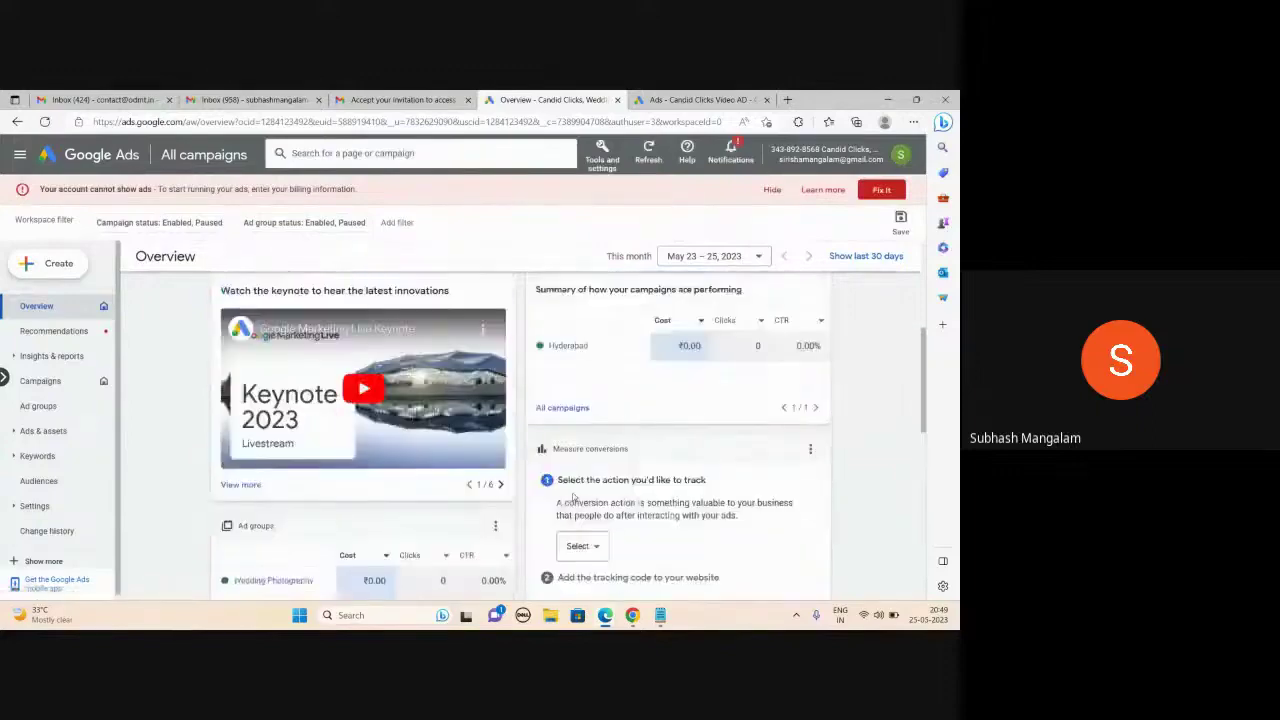
left_click(42, 384)
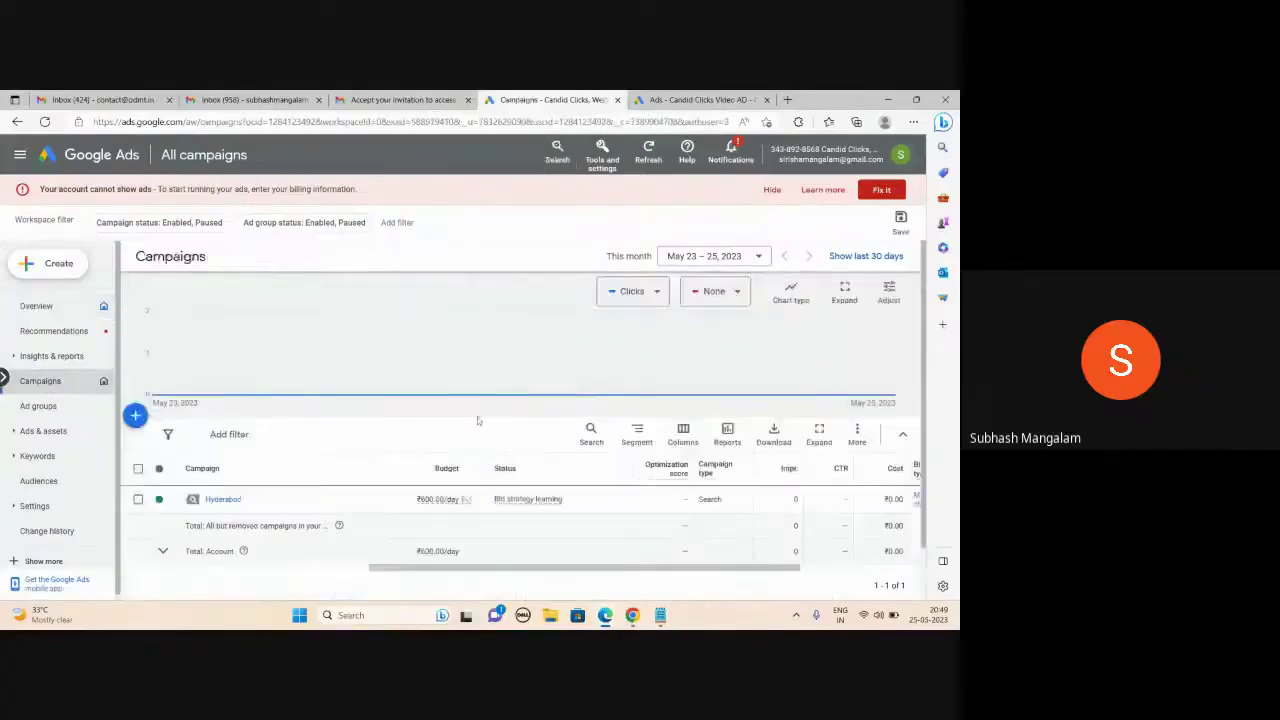
- Review the keywords of the Hyderabad campaign's Wedding Photography ad group
scroll(240, 440, "down", 1)
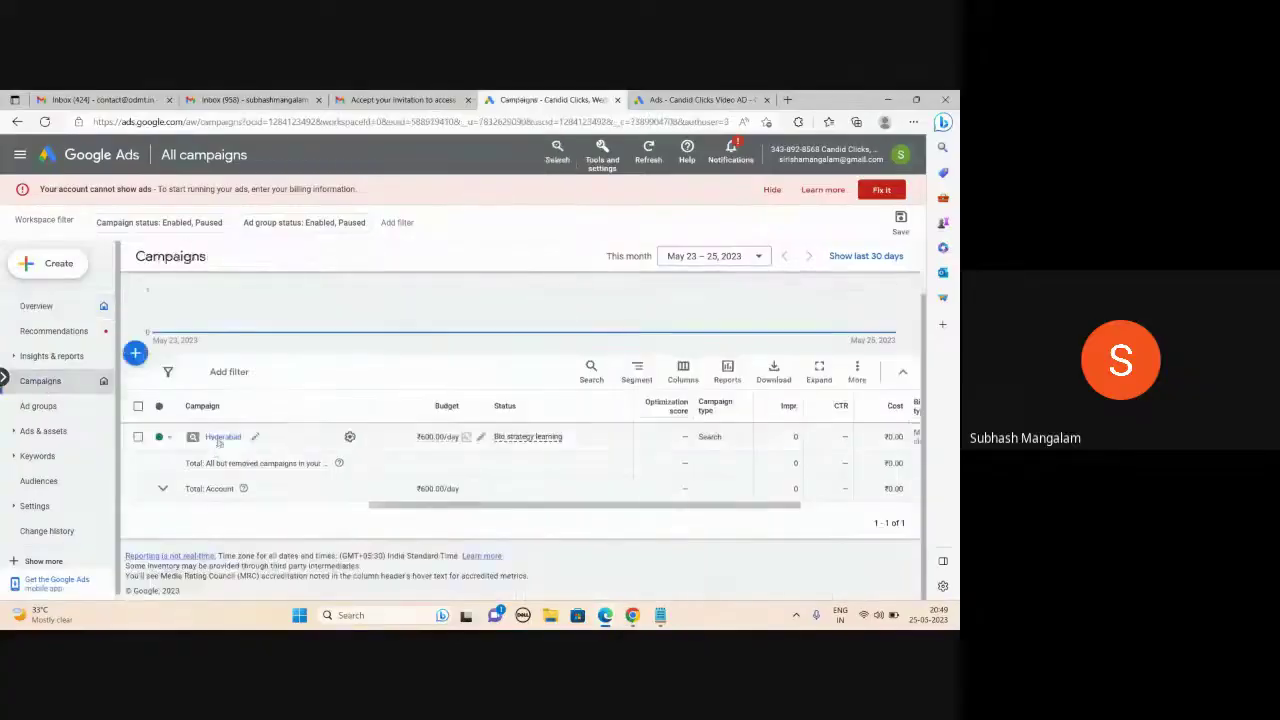
left_click(220, 437)
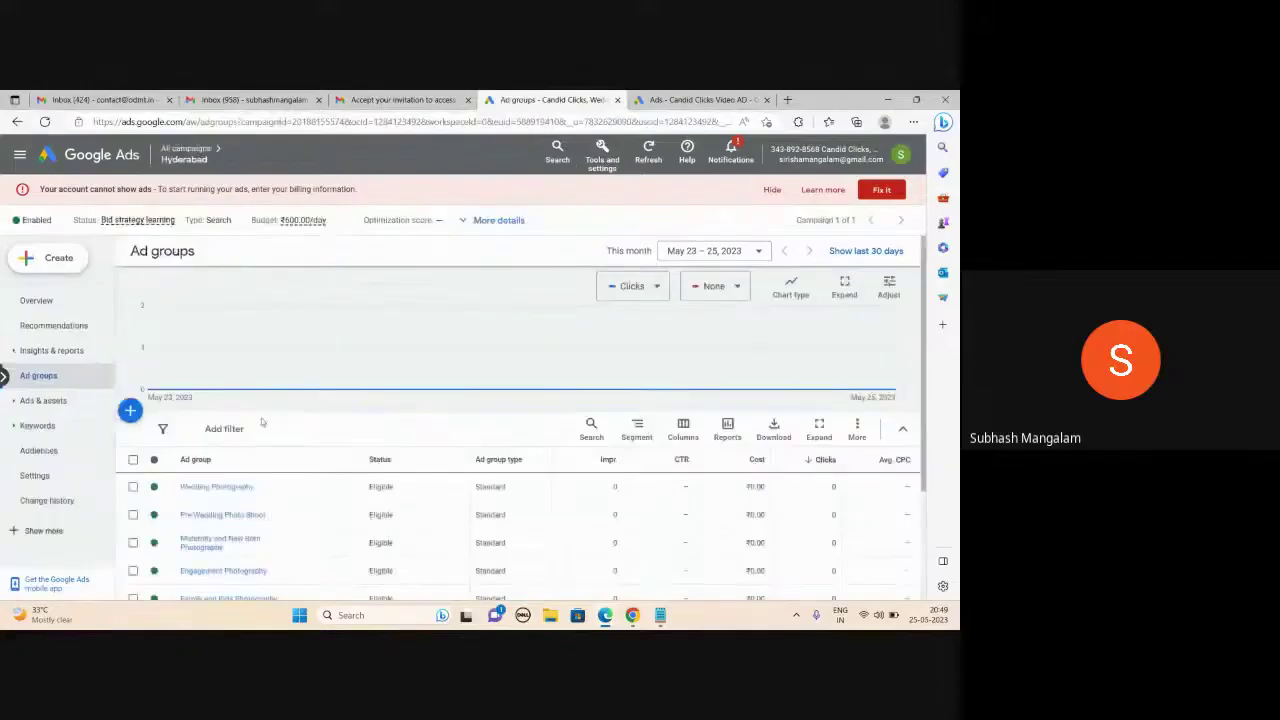
scroll(287, 412, "down", 1)
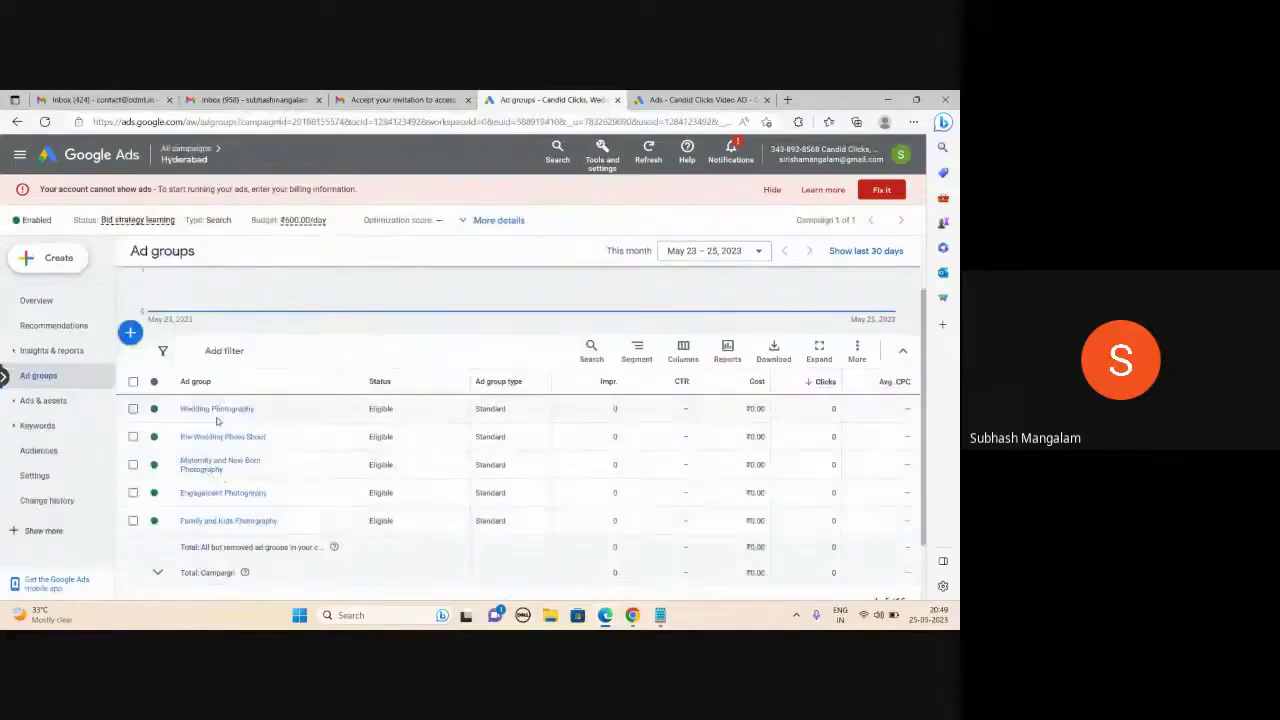
left_click(215, 409)
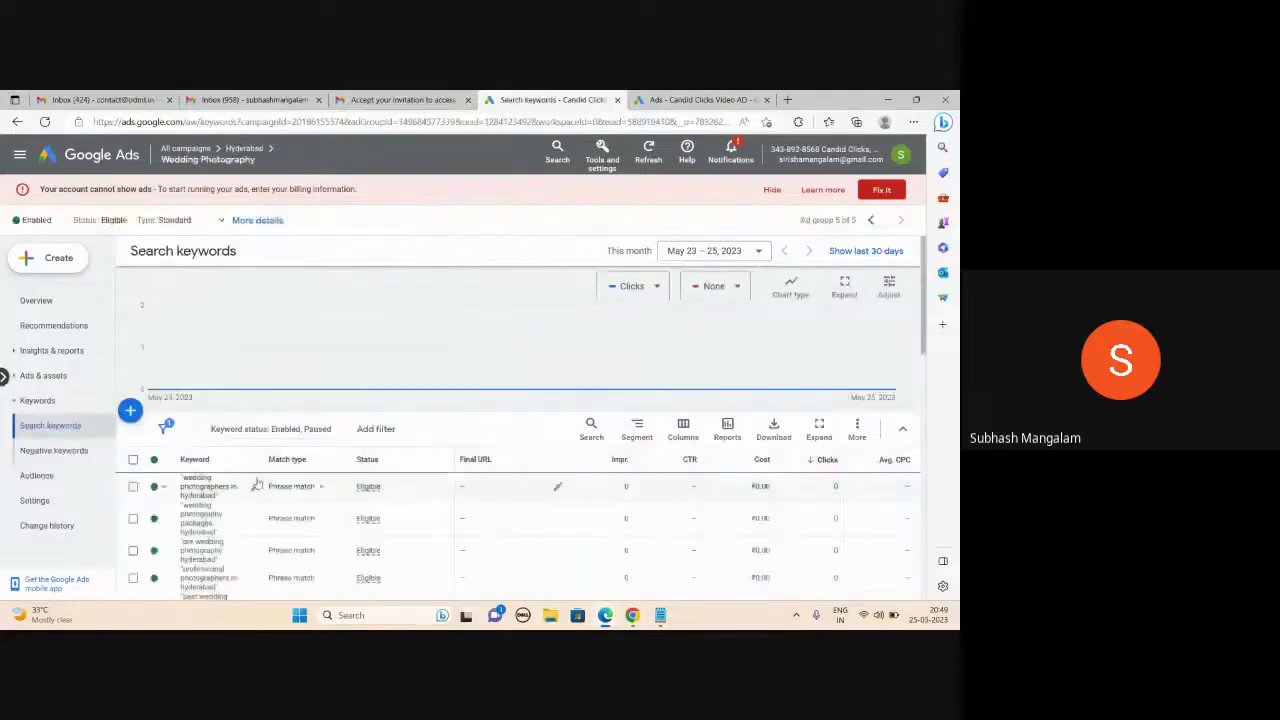
scroll(225, 480, "down", 1)
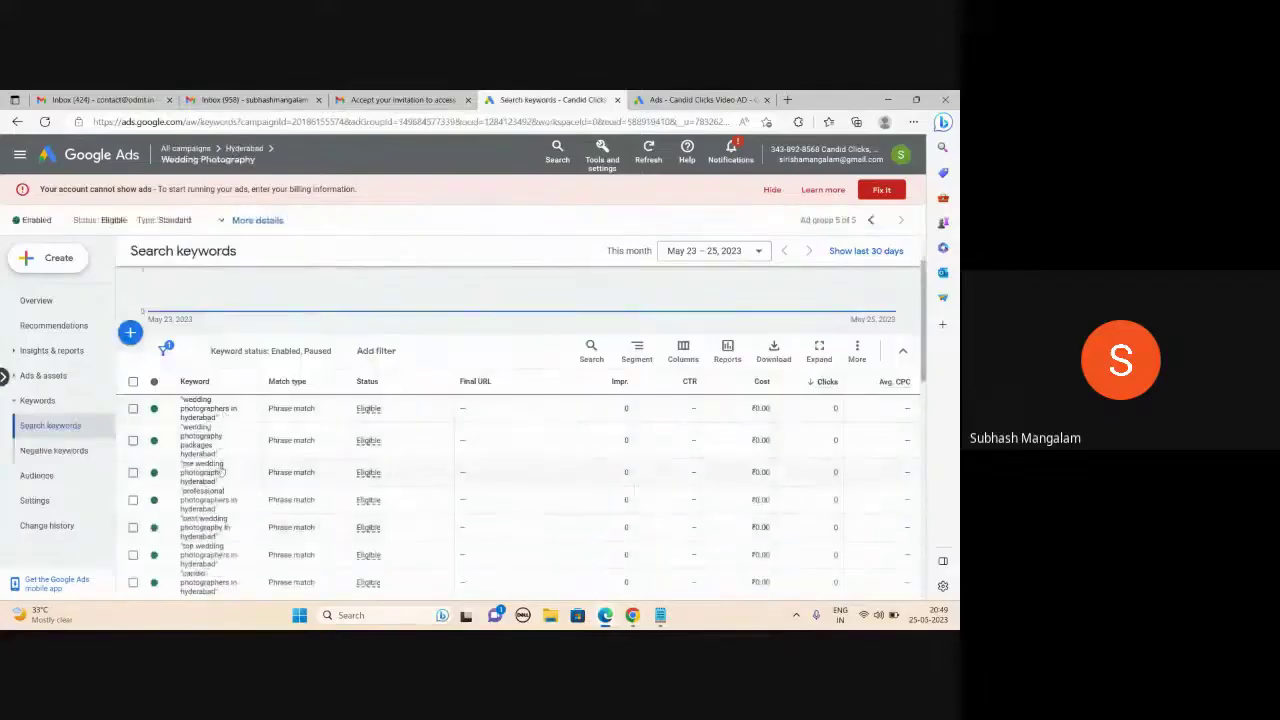
scroll(224, 480, "down", 2)
scroll(222, 472, "down", 5)
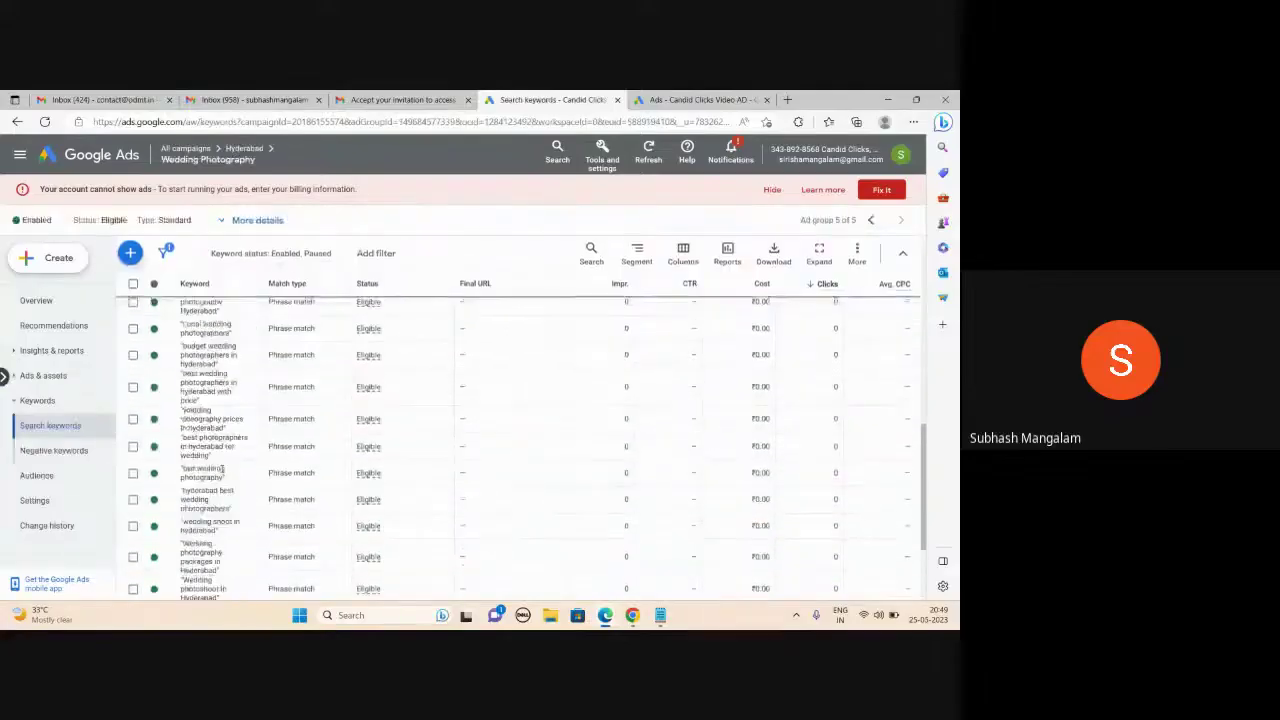
scroll(227, 454, "up", 10)
- View the ad group's ads, then return to the Gmail invitation email
left_click(100, 378)
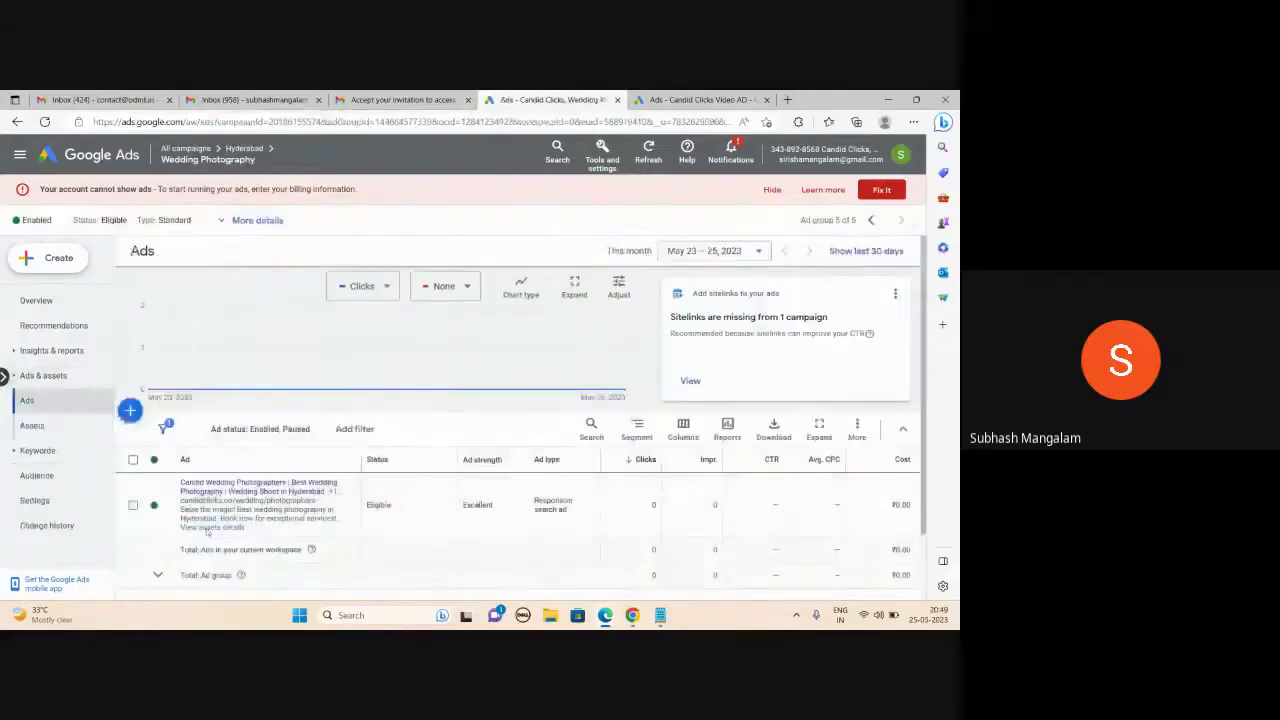
left_click(385, 100)
scroll(372, 394, "up", 2)
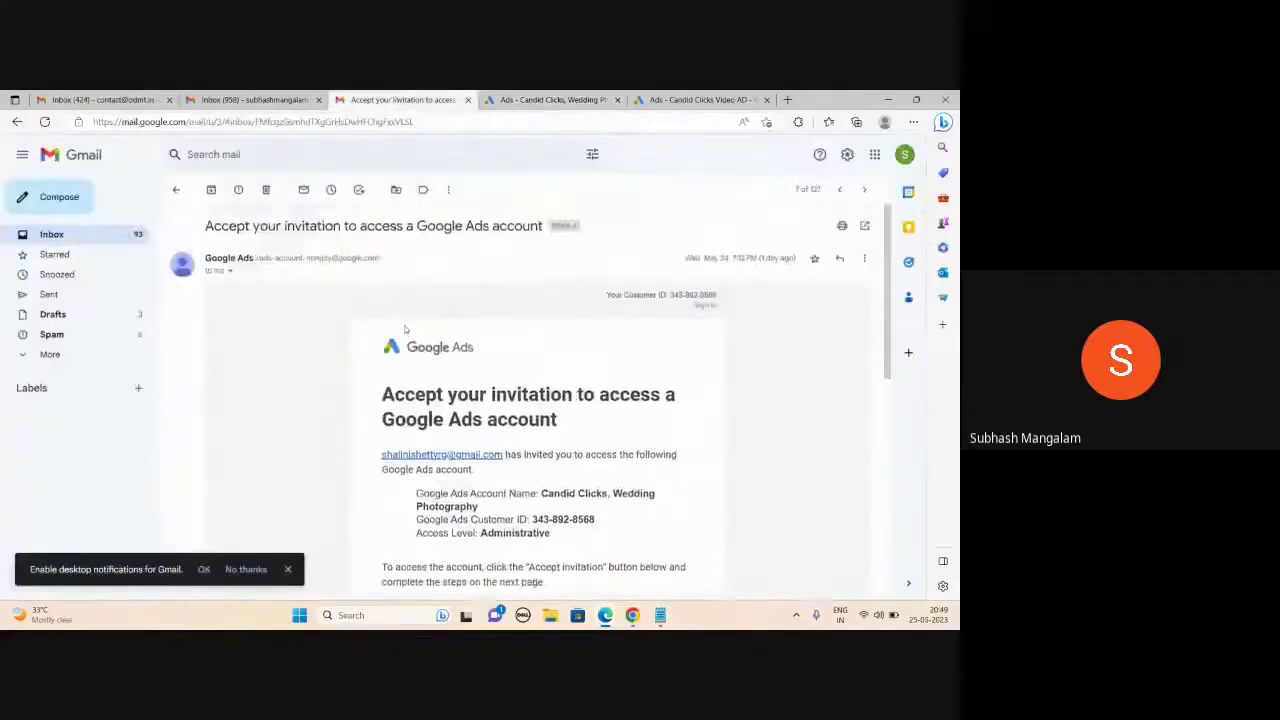
- Select the inviter's e-mail address, then start a new message in the other inbox
scroll(372, 394, "down", 1)
left_click_drag(381, 325, 369, 443)
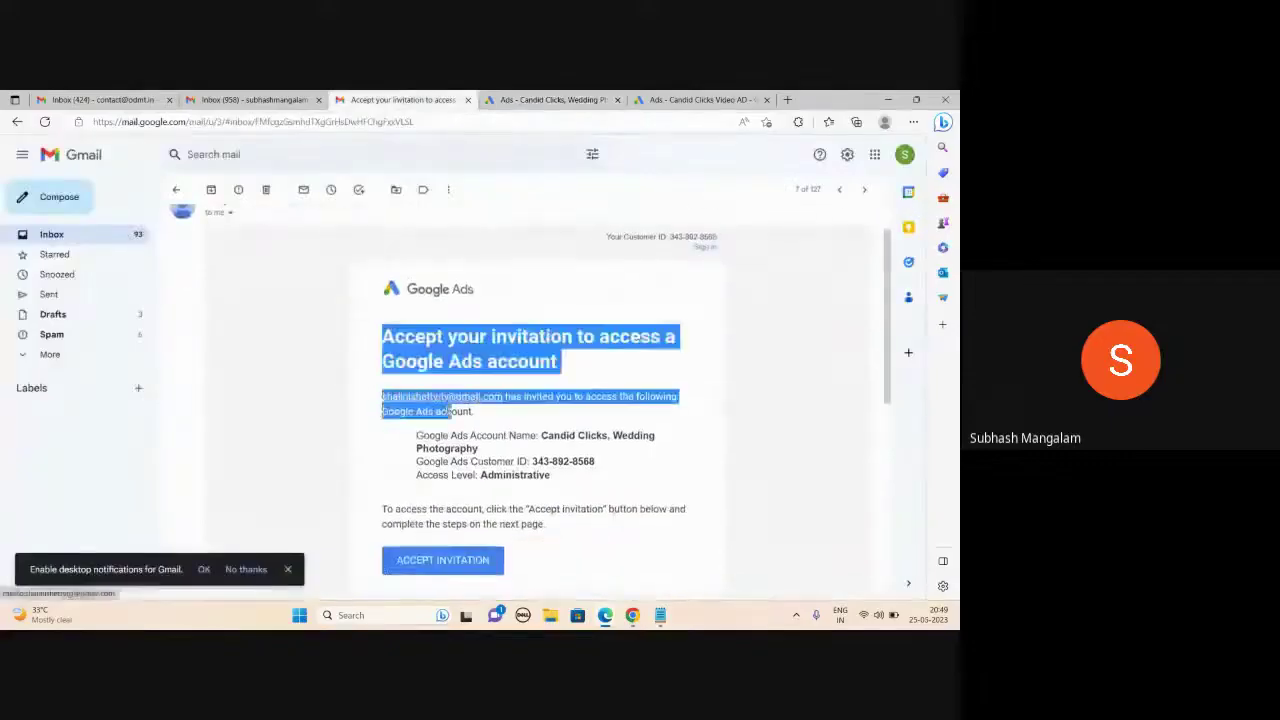
left_click(394, 452)
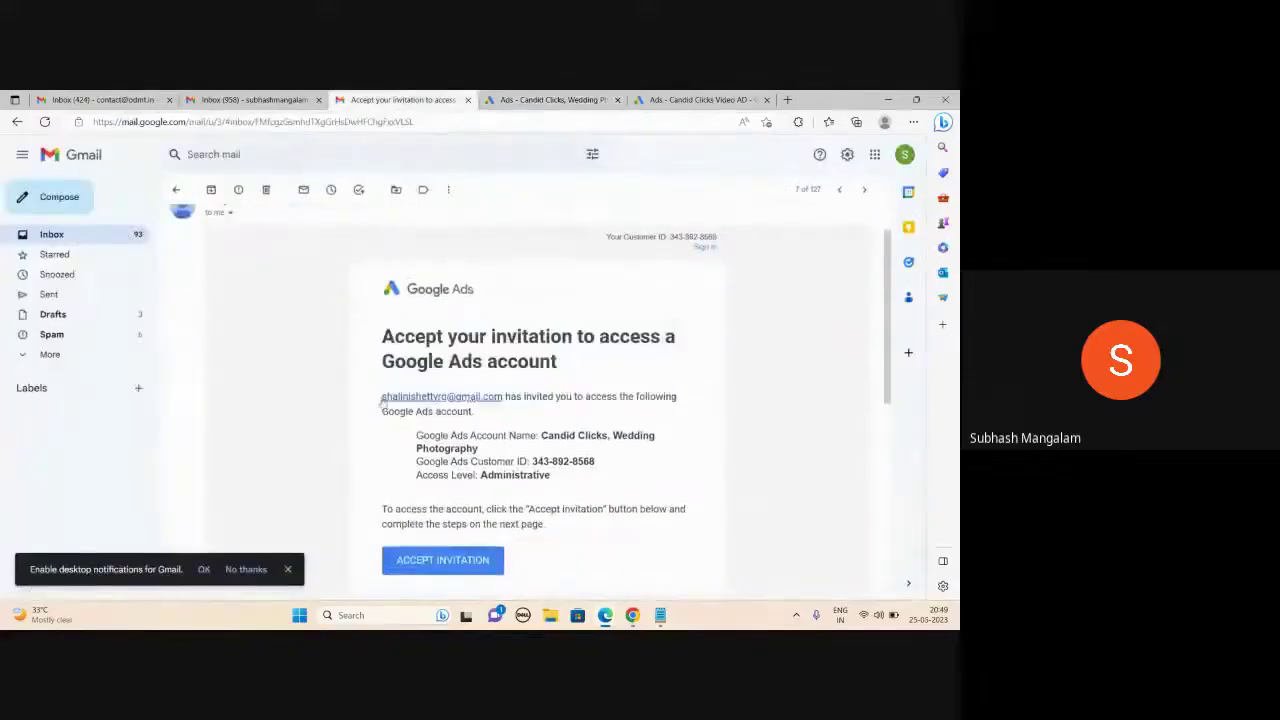
left_click_drag(502, 398, 377, 410)
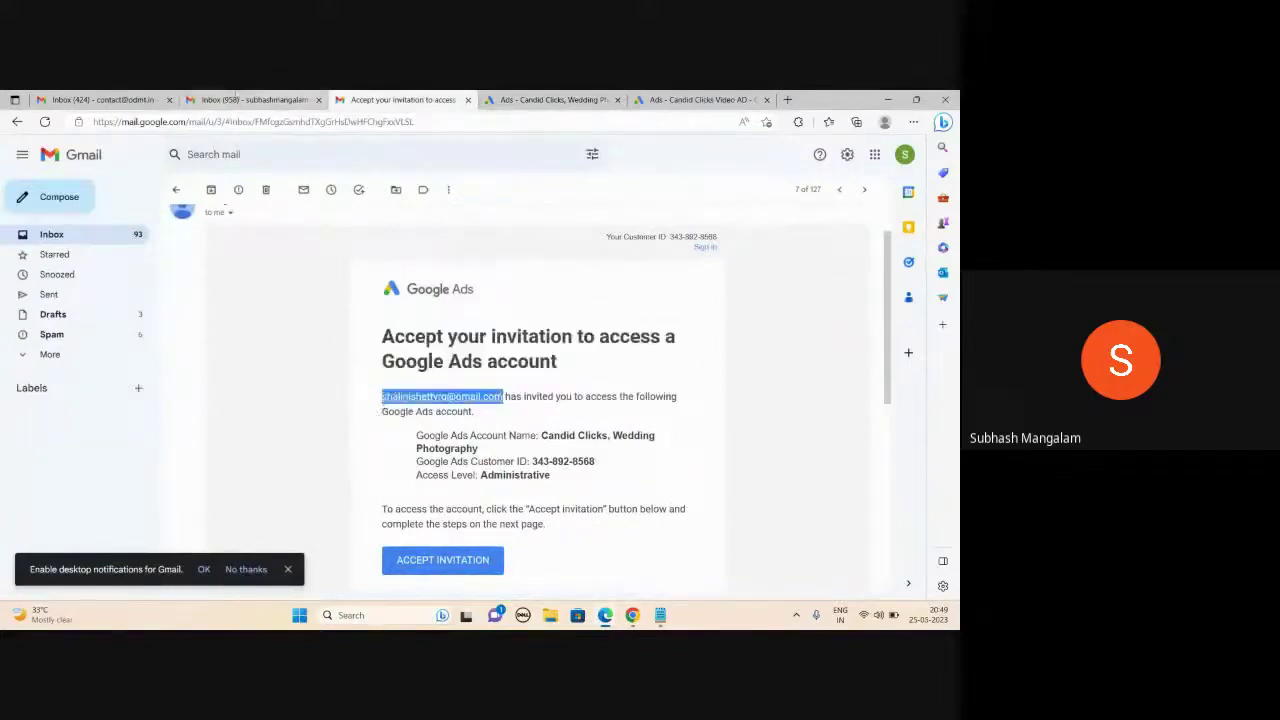
left_click(245, 99)
left_click(102, 197)
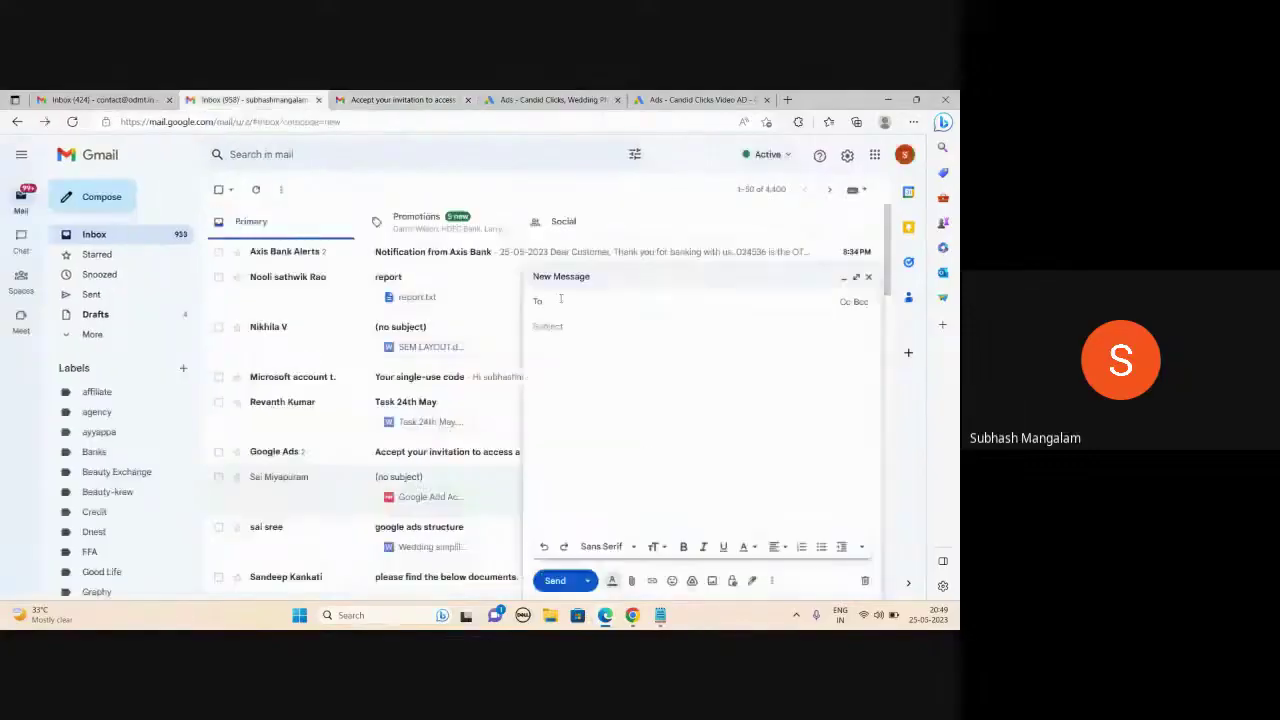
- Send a 'Good Campaign' email greeting the recipient: 'Its a good campaign. Keep it up', then return to Google Ads
left_click(594, 340)
type("Good ")
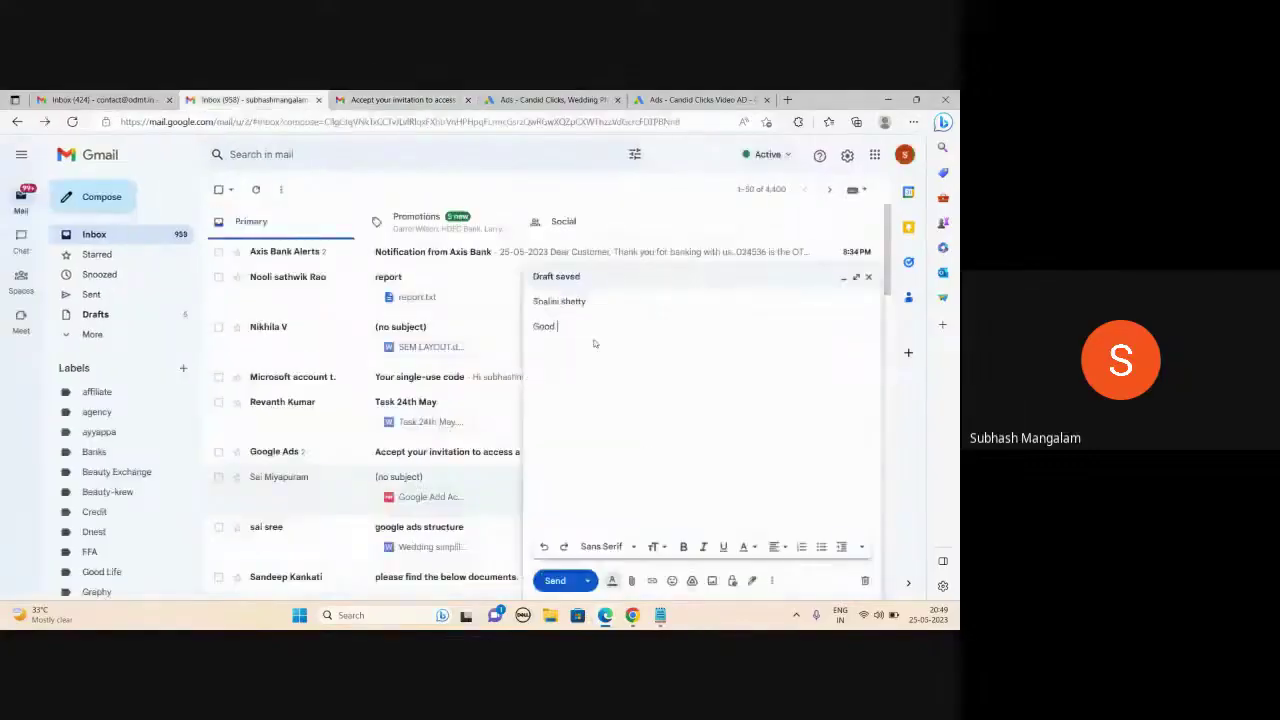
type("Campaign")
key("Tab")
type("Shalin")
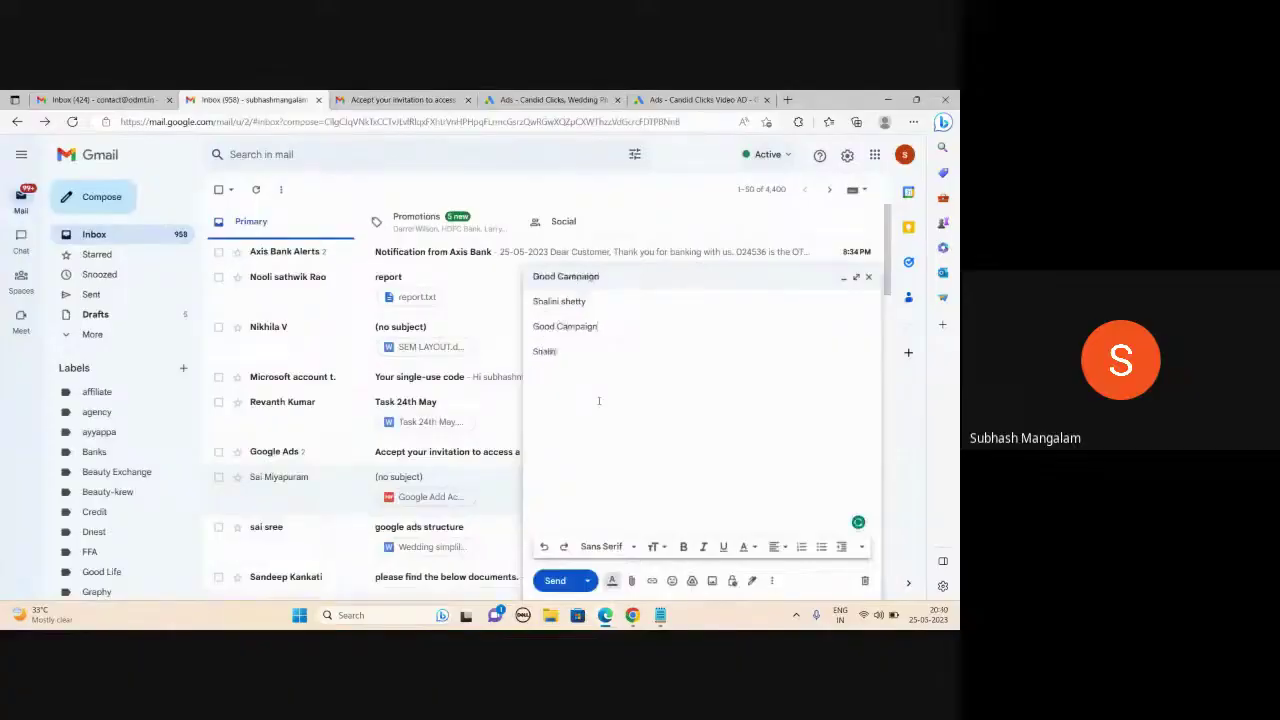
type("i")
key("Return")
type("Its a good campaign. Keep it up")
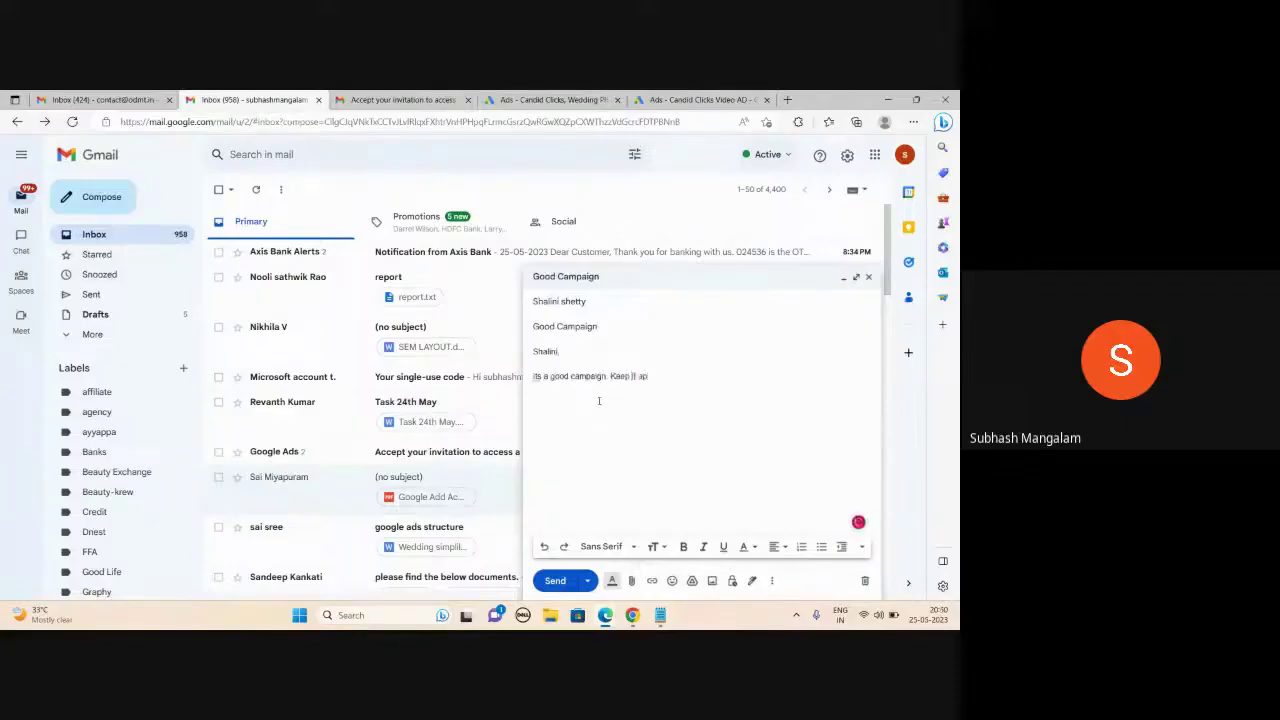
left_click(555, 580)
left_click(633, 572)
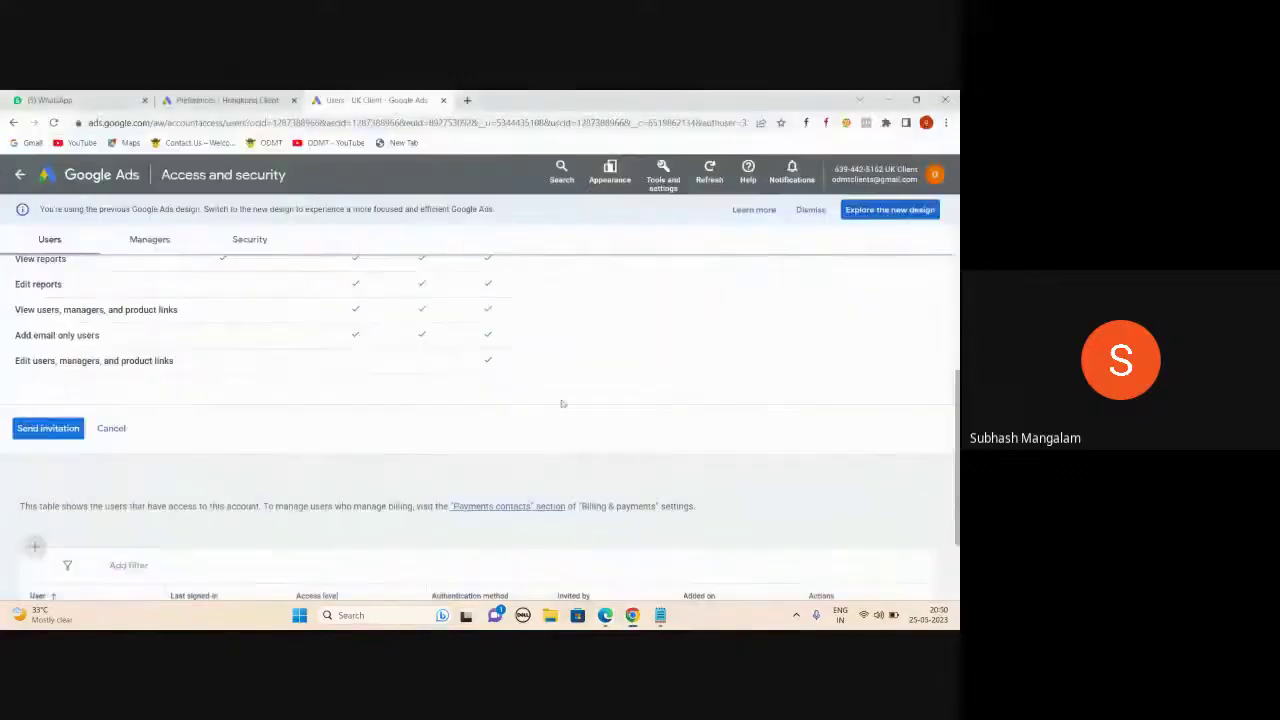
- Return to the UK Client campaigns Overview and minimize the Meet call window
left_click(46, 180)
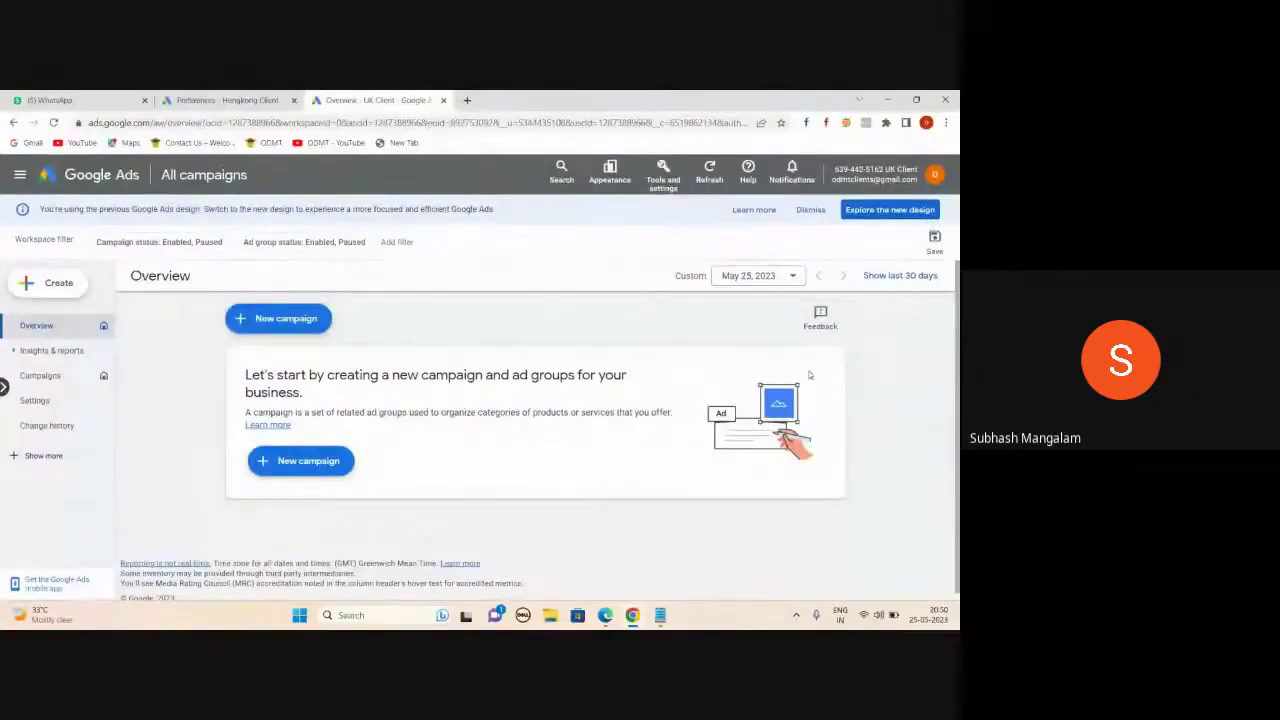
mouse_move(632, 612)
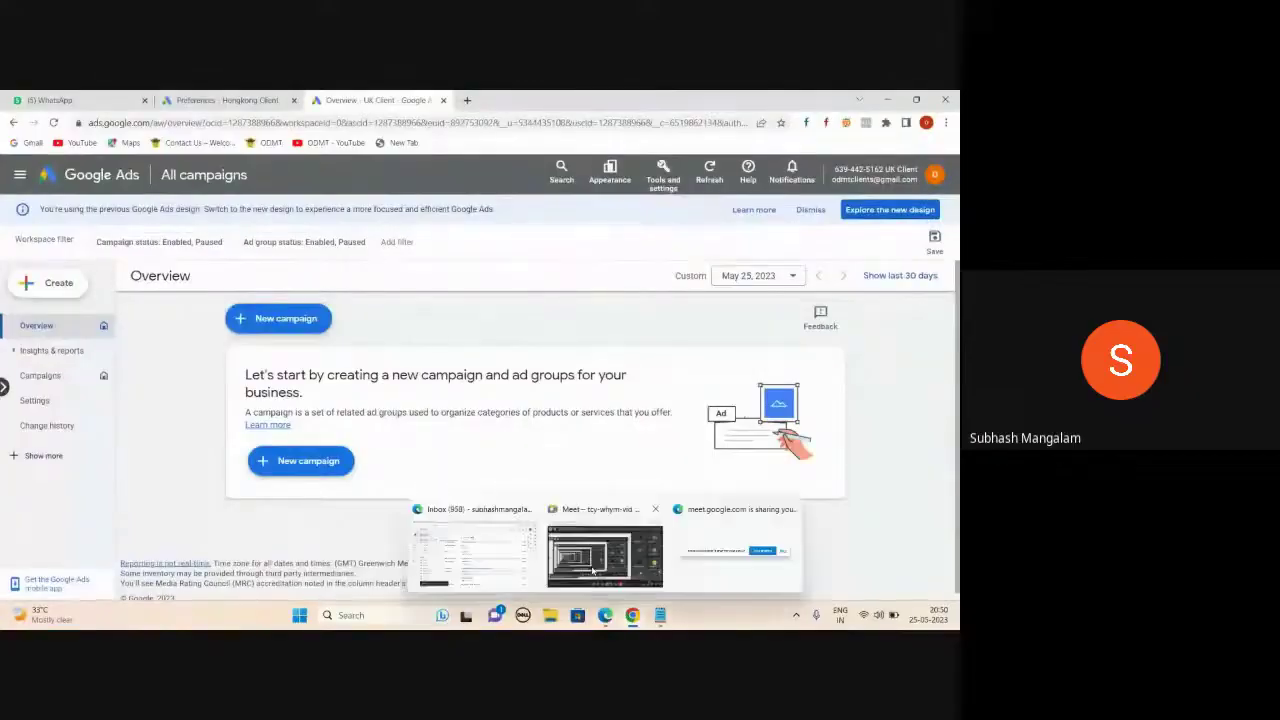
left_click(593, 570)
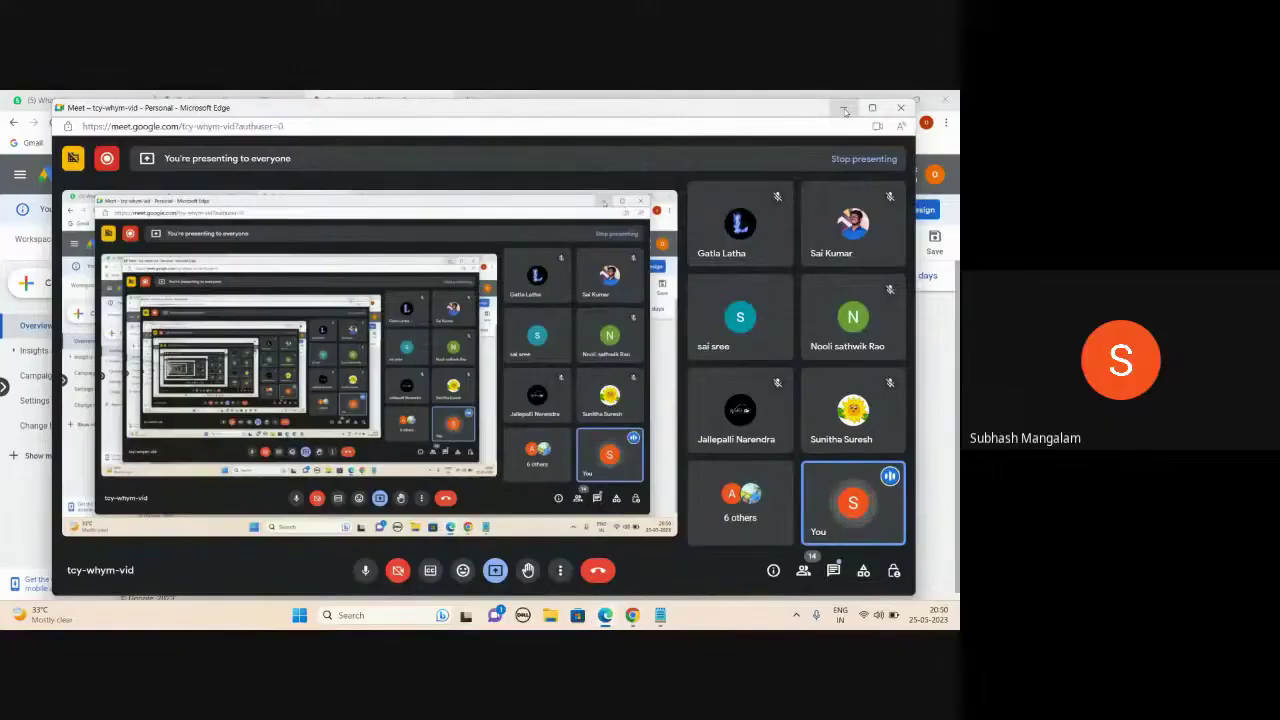
left_click(844, 109)
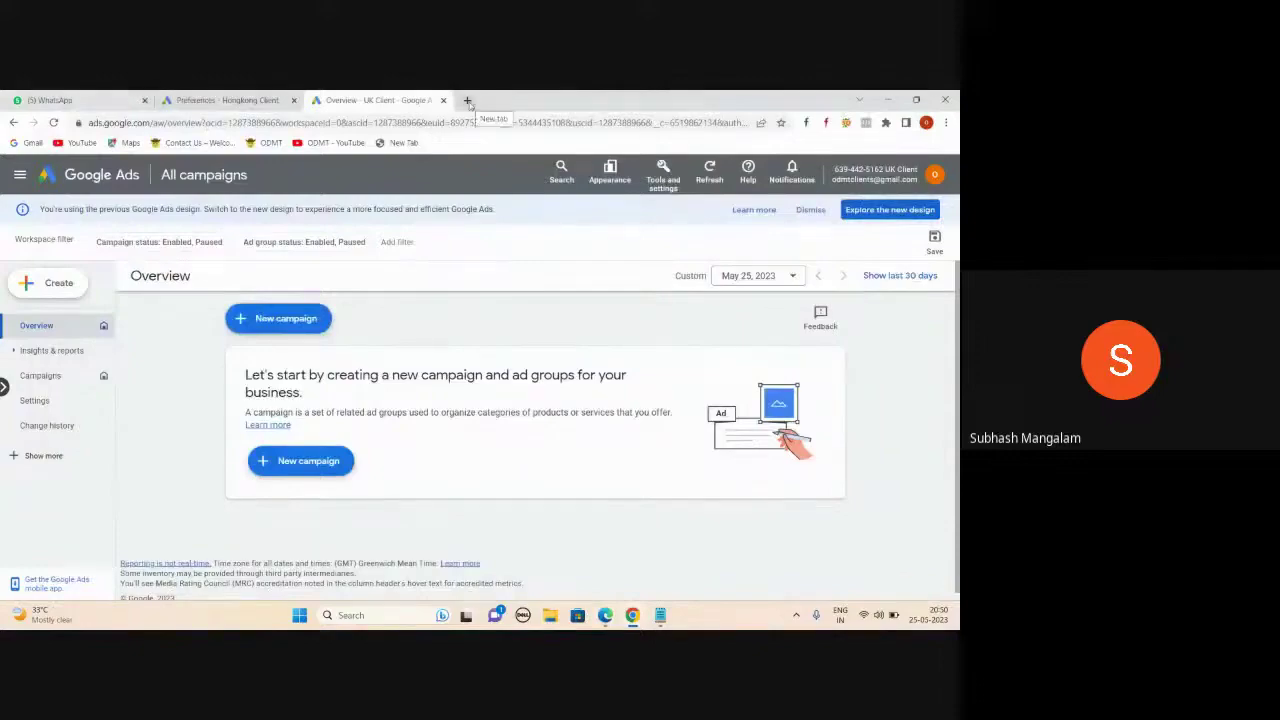
- Switch to the odmt agency Google account, open ODMT Agency (Manager), then view the Hongkong Client Preferences tab
left_click(468, 101)
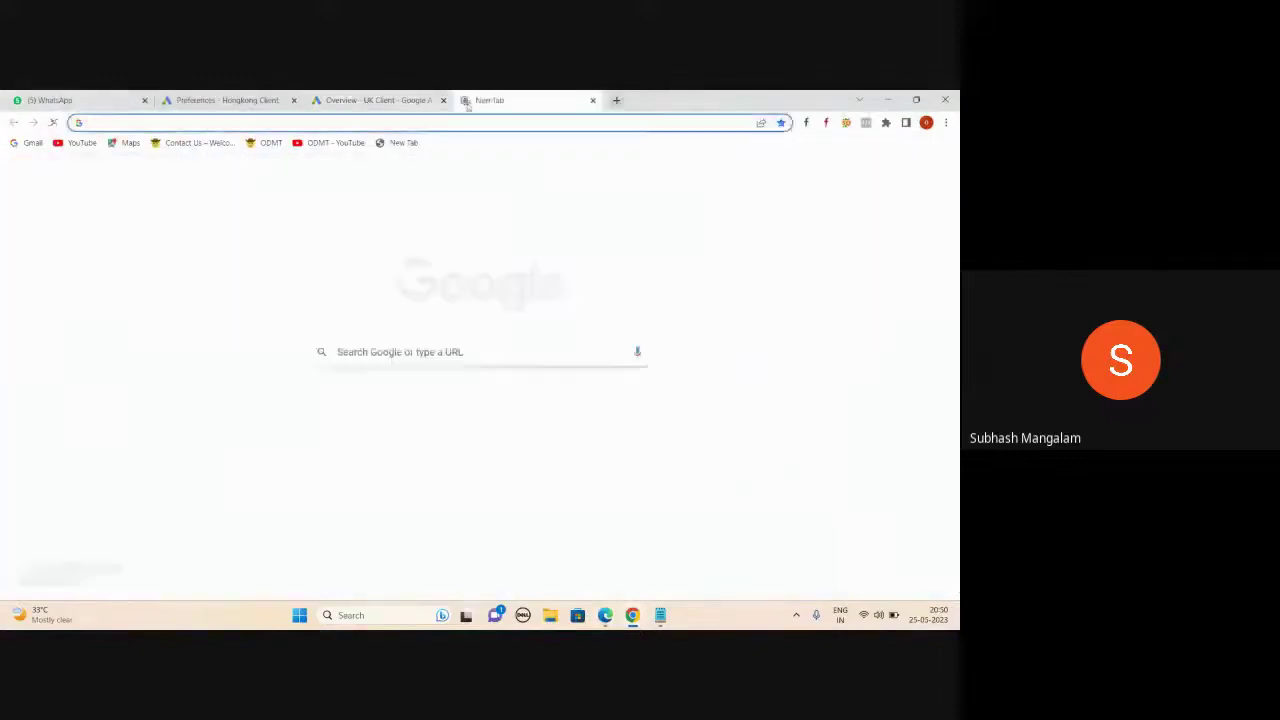
left_click(390, 101)
left_click(934, 175)
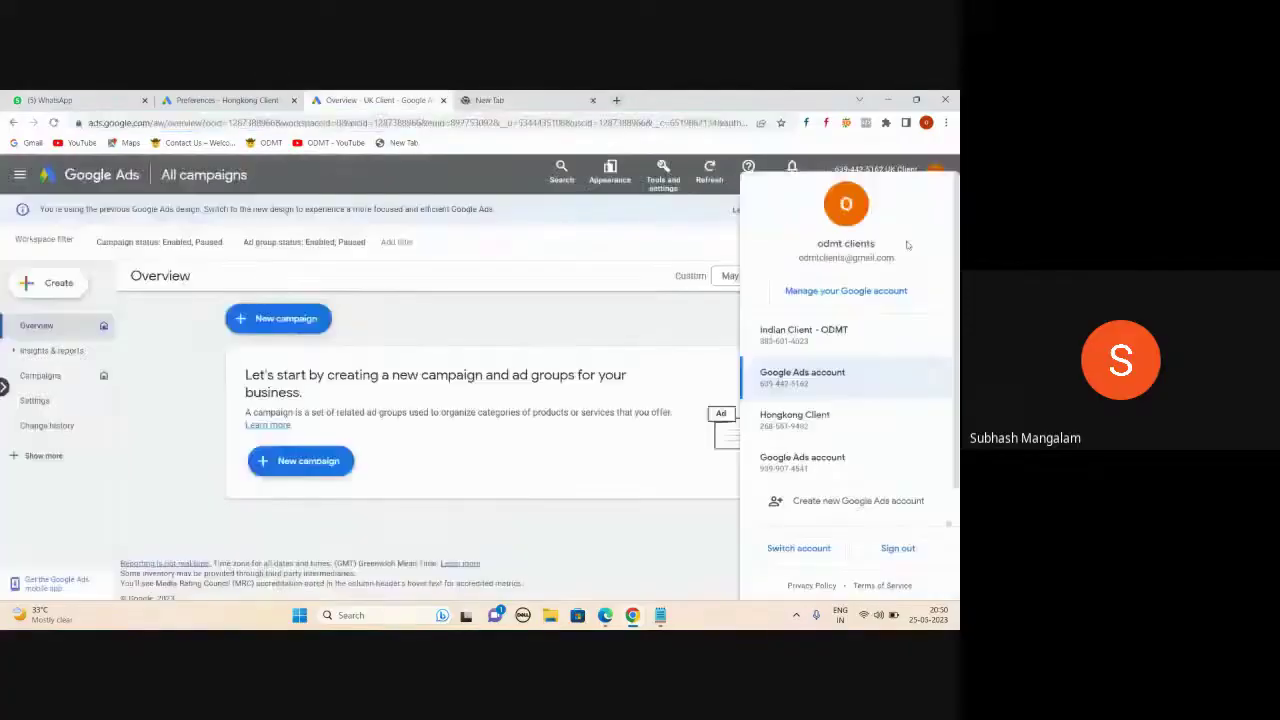
scroll(883, 416, "down", 1)
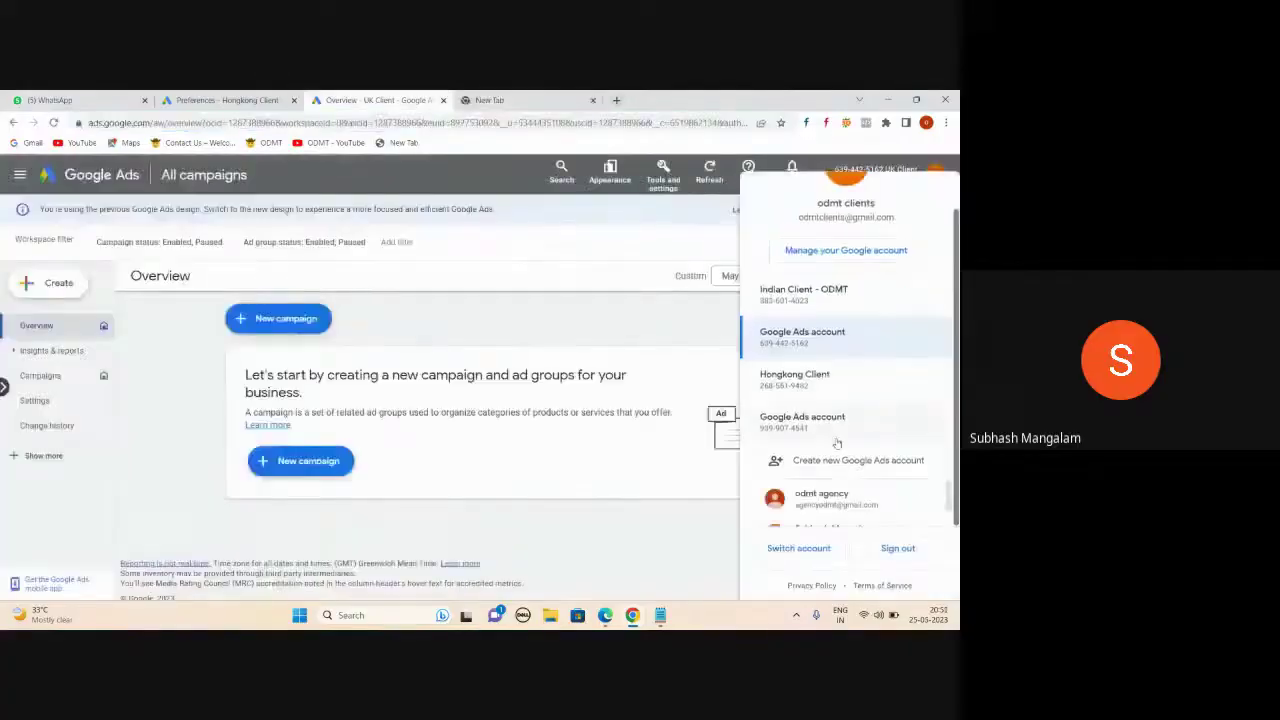
left_click(817, 505)
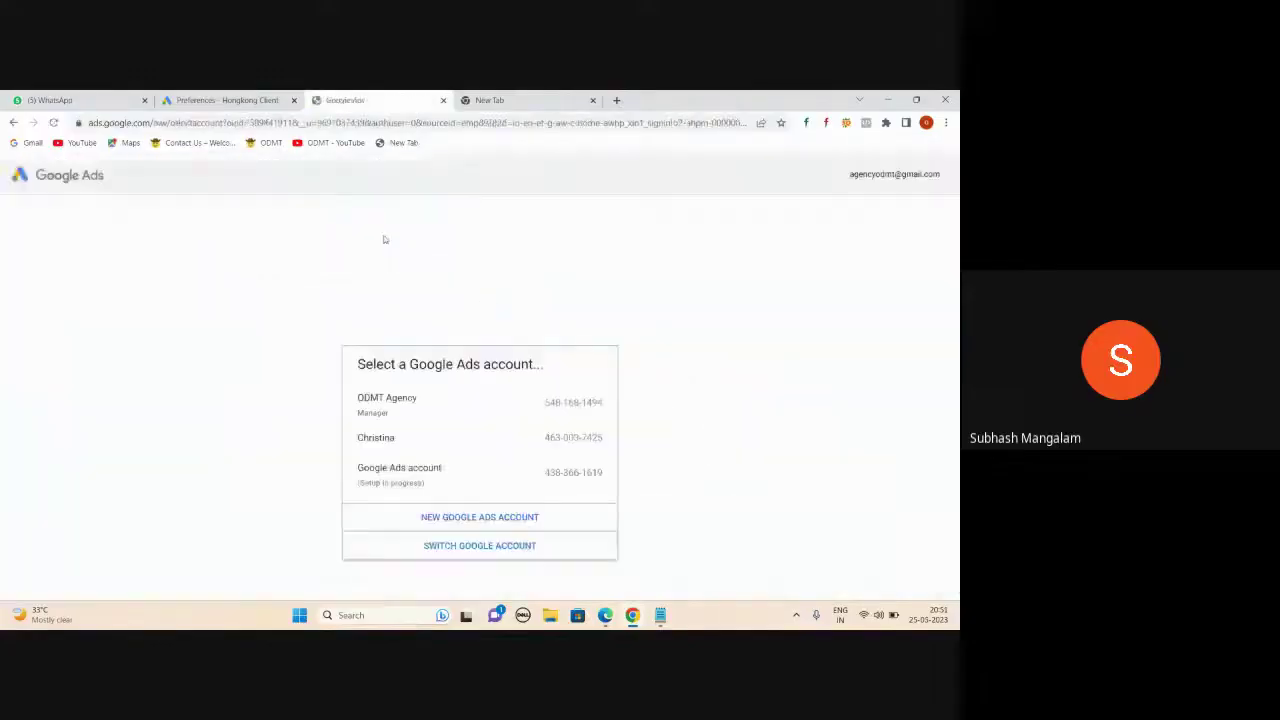
left_click(373, 405)
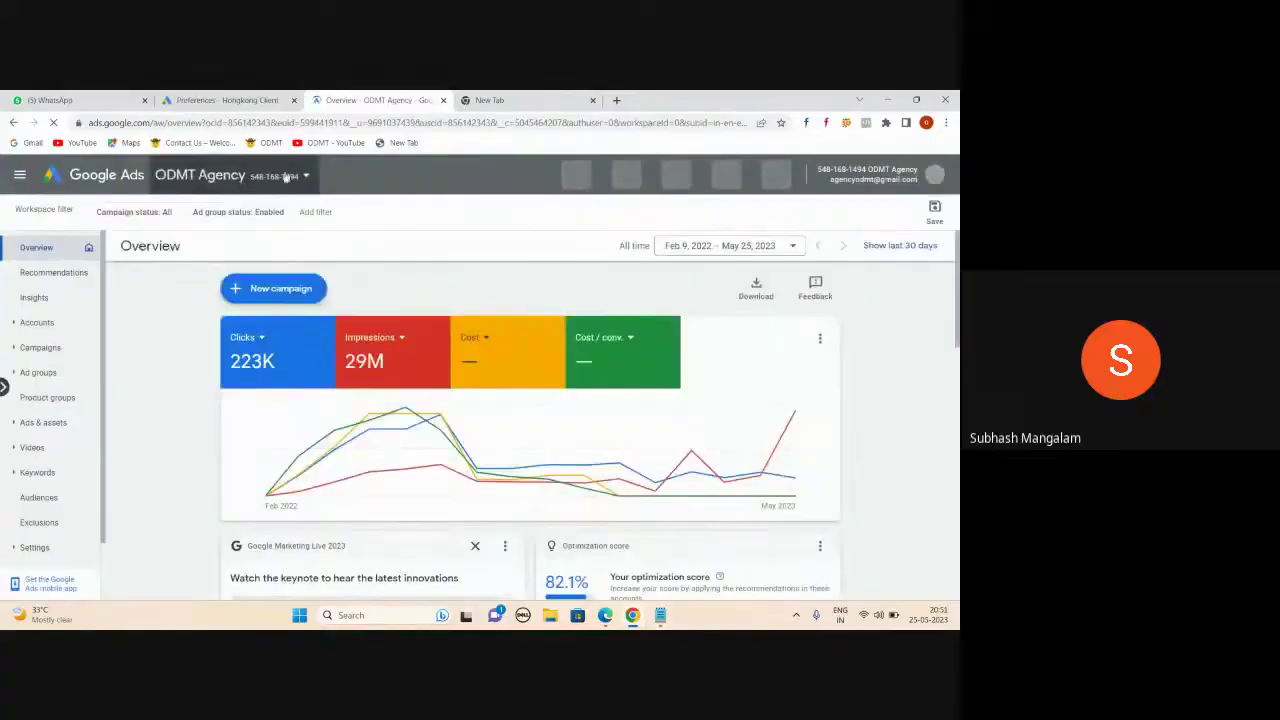
left_click(244, 101)
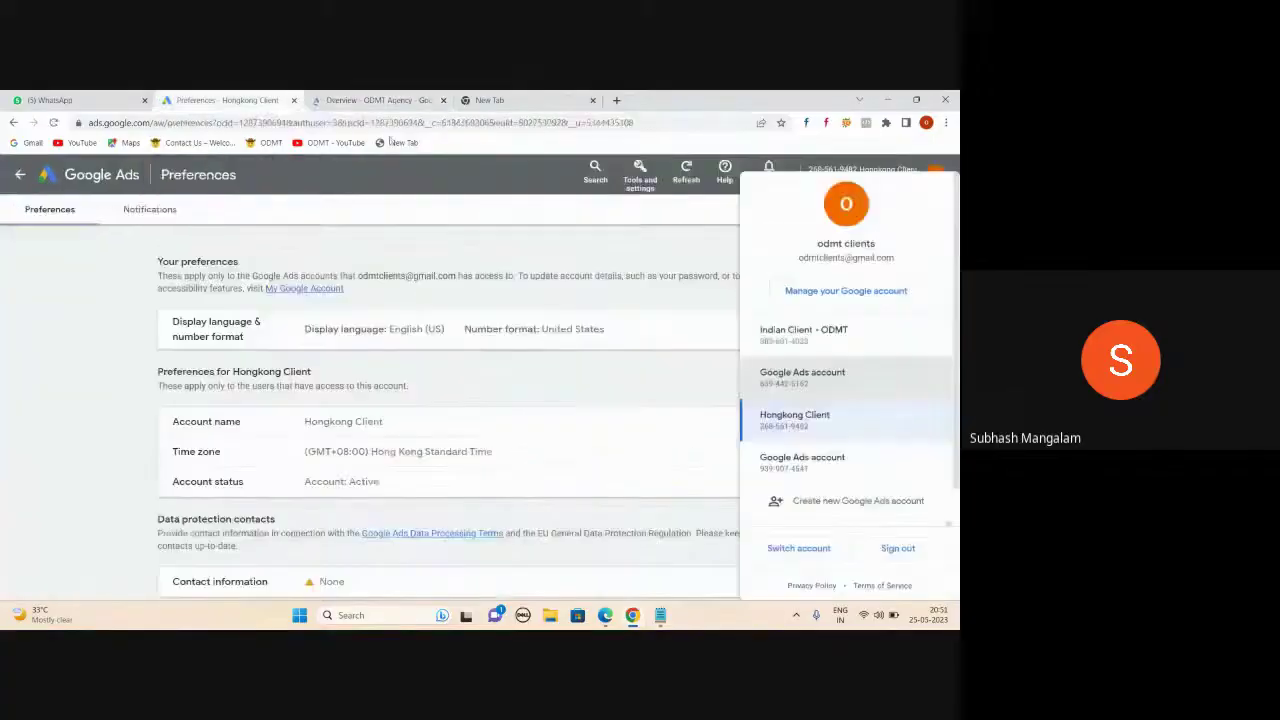
- Open the ODMT Course account from the ODMT Agency switcher, then close that tab and the New Tab
left_click(380, 101)
left_click(300, 175)
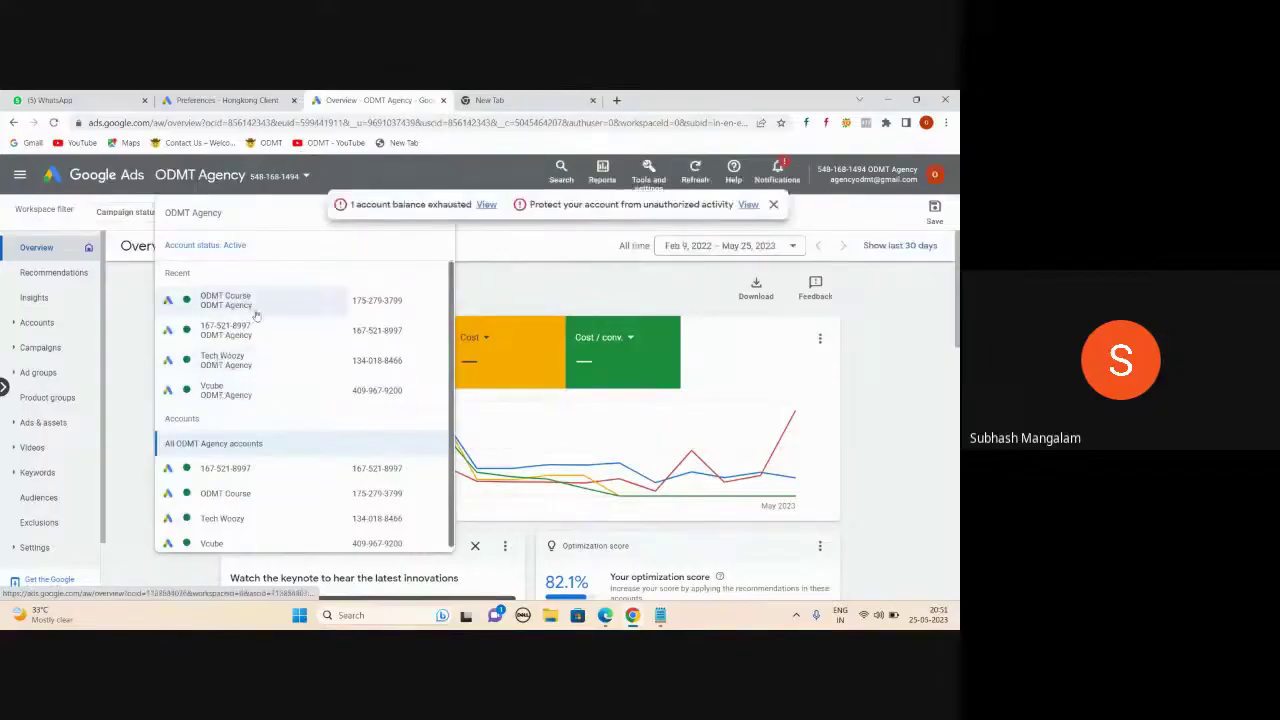
left_click(252, 305)
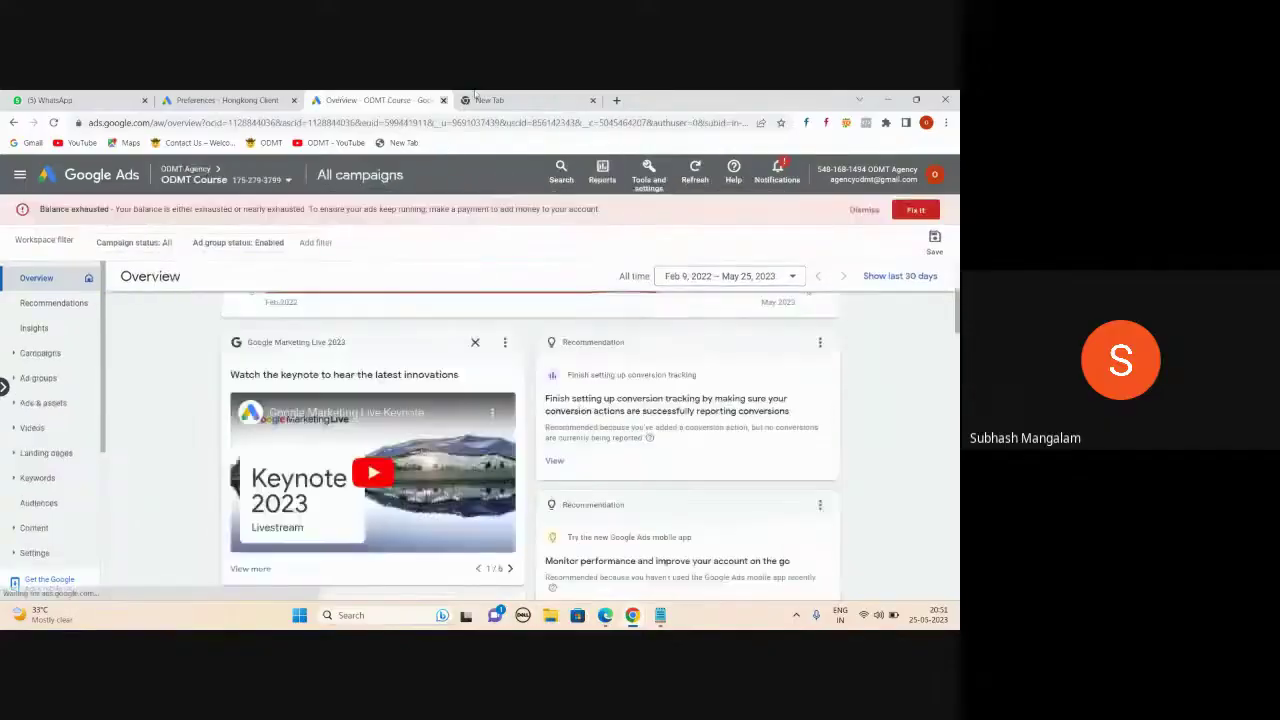
left_click(443, 100)
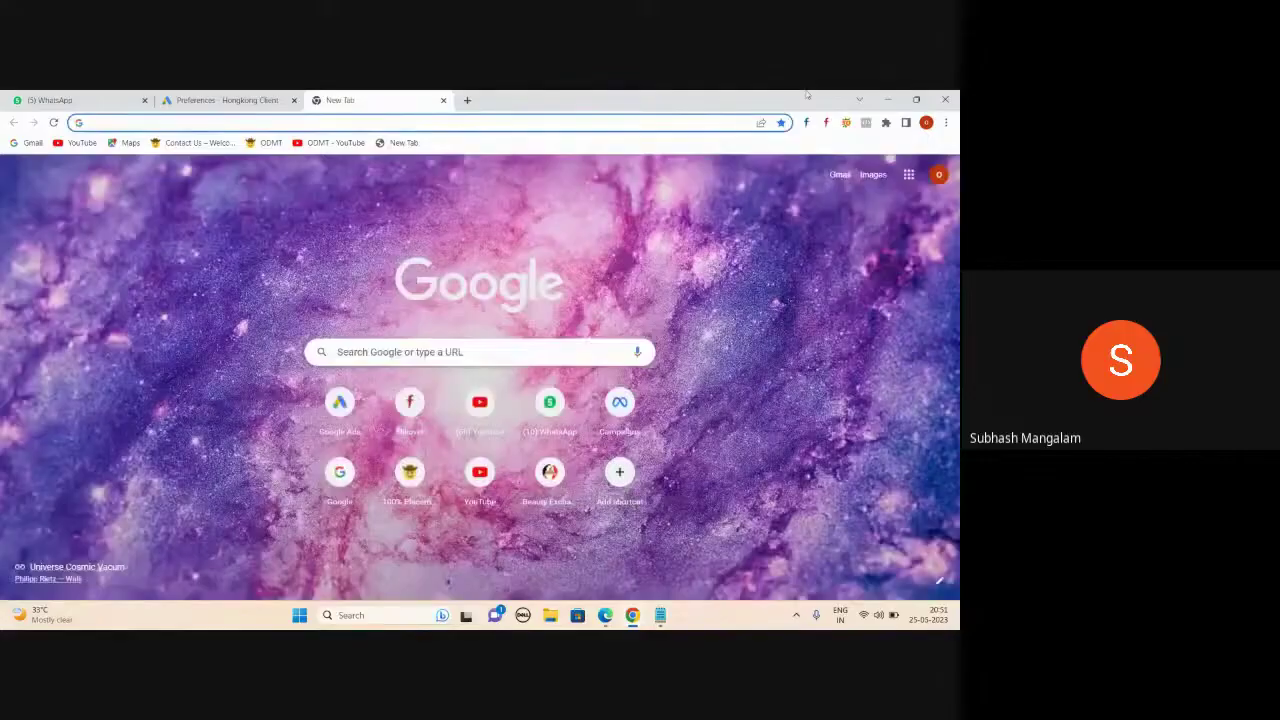
left_click(443, 100)
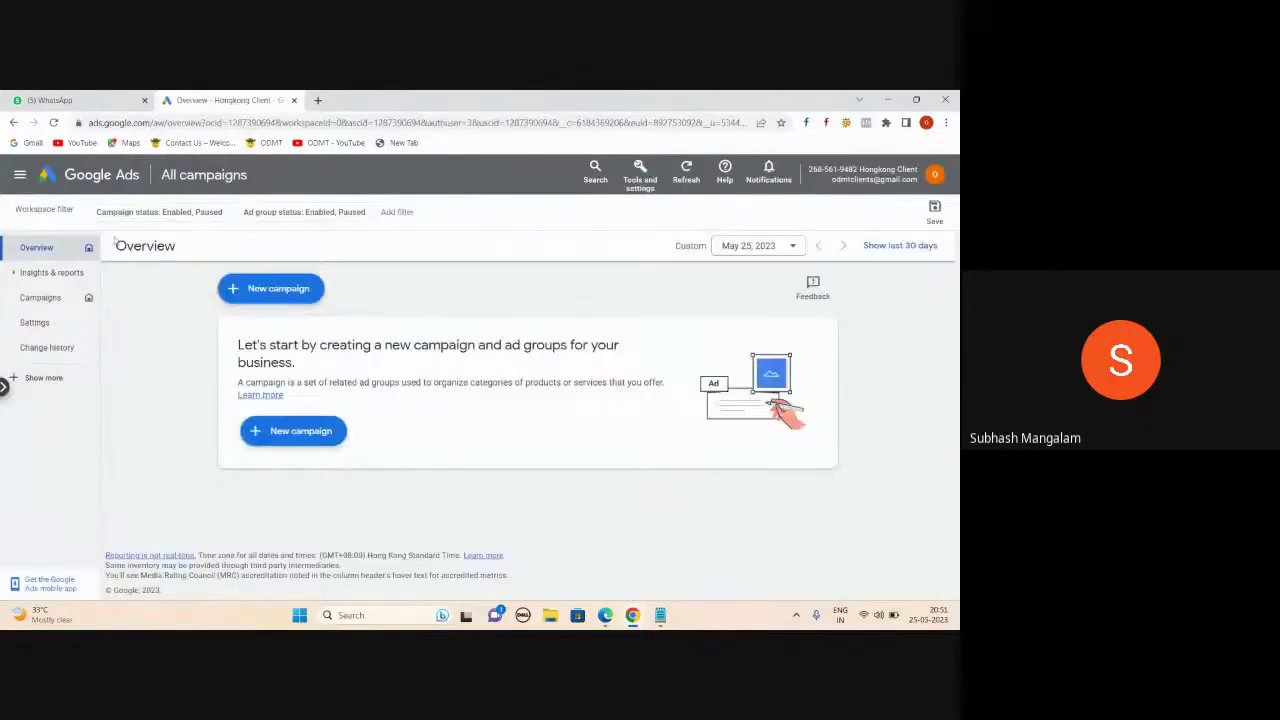
- Switch to the agency Google account and bring up the signed-in account list again
left_click(934, 177)
scroll(867, 332, "down", 1)
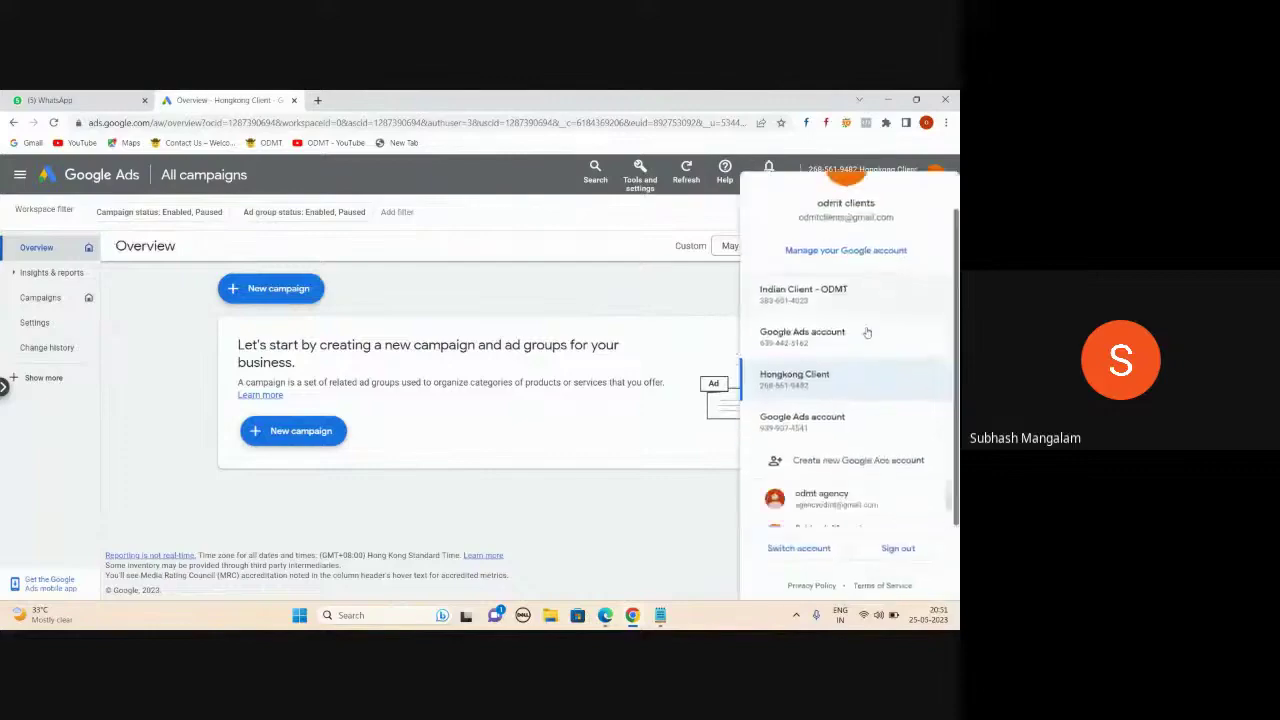
left_click(819, 493)
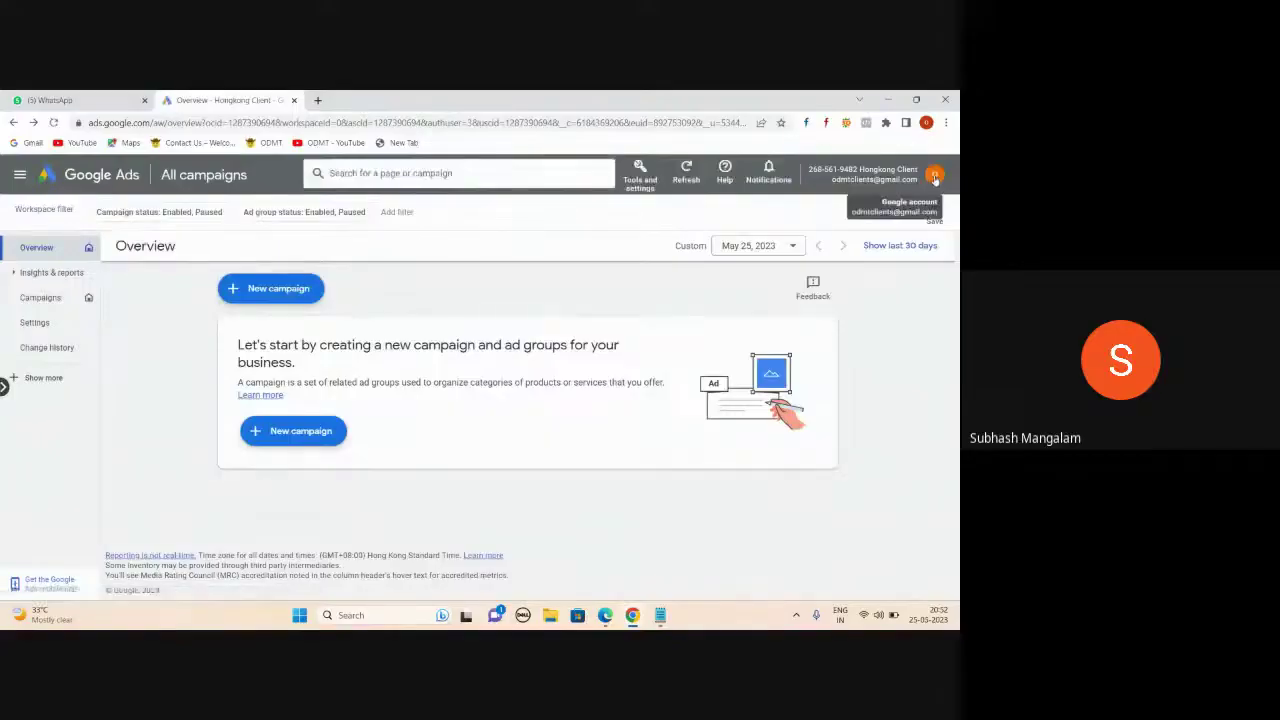
left_click(935, 176)
scroll(865, 368, "down", 1)
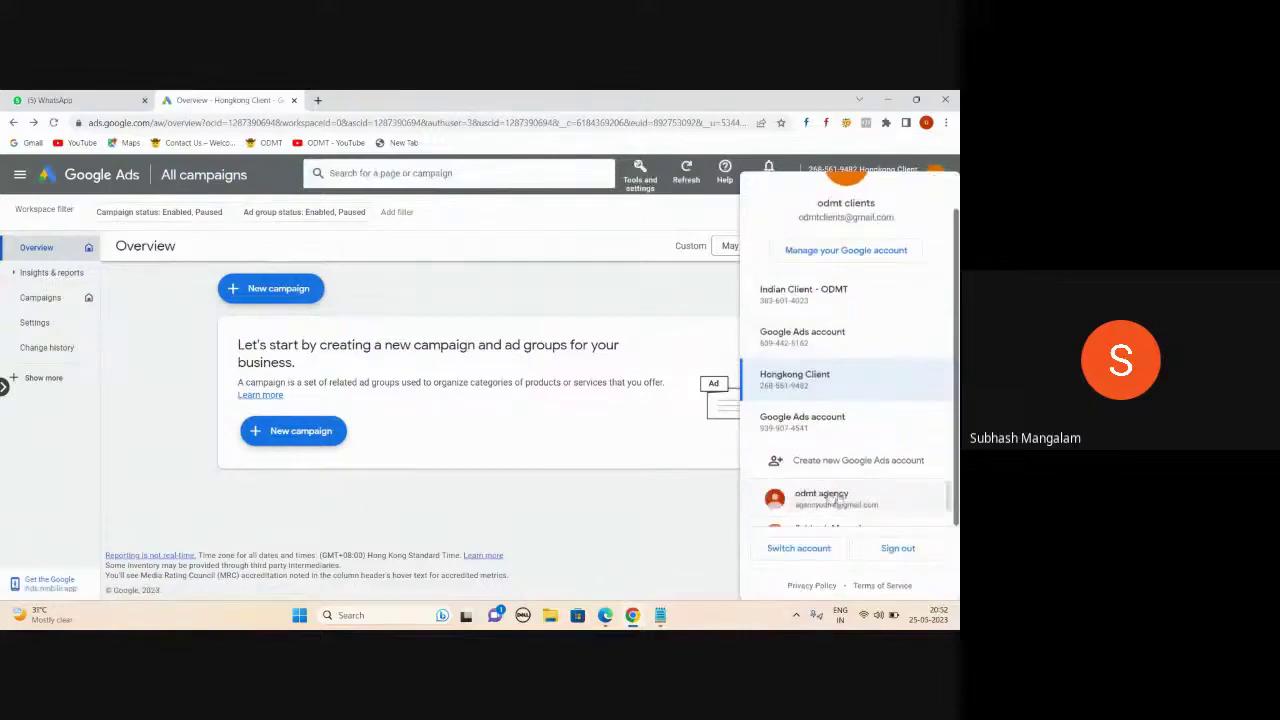
- Sign in as odmt agency, enter ODMT Agency manager, and switch to the ODMT Course client account
left_click(836, 497)
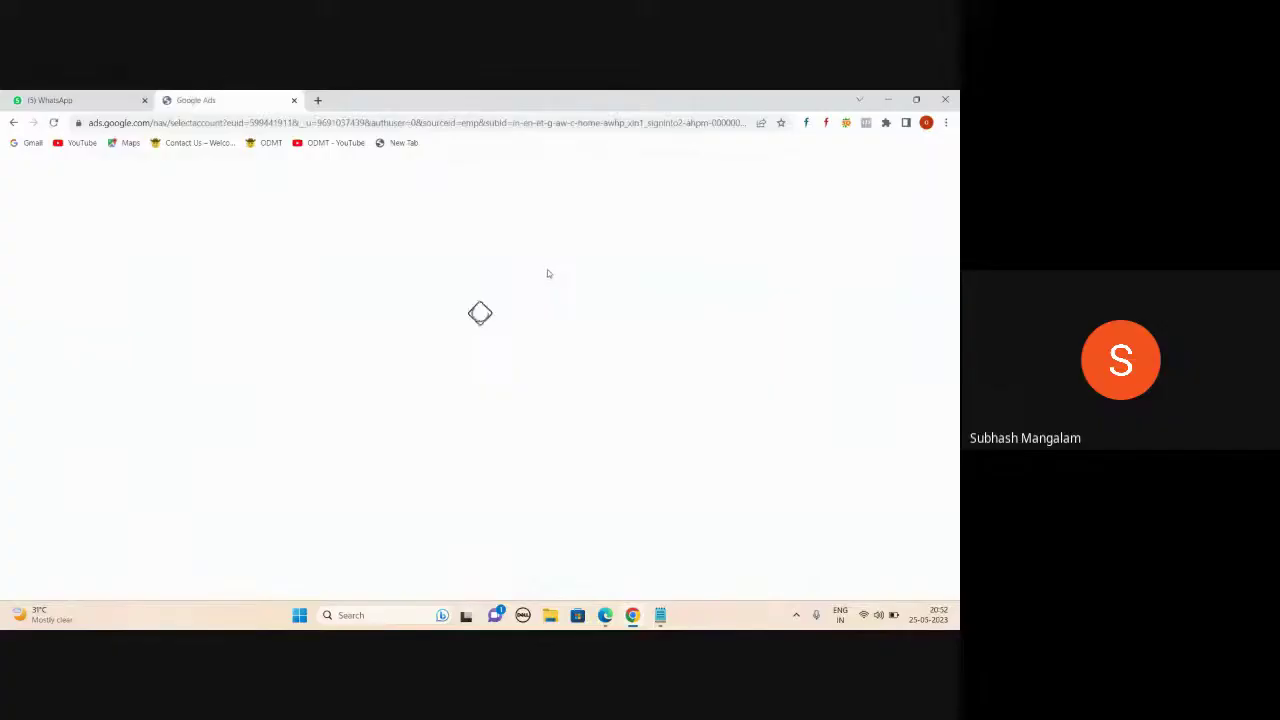
left_click(384, 404)
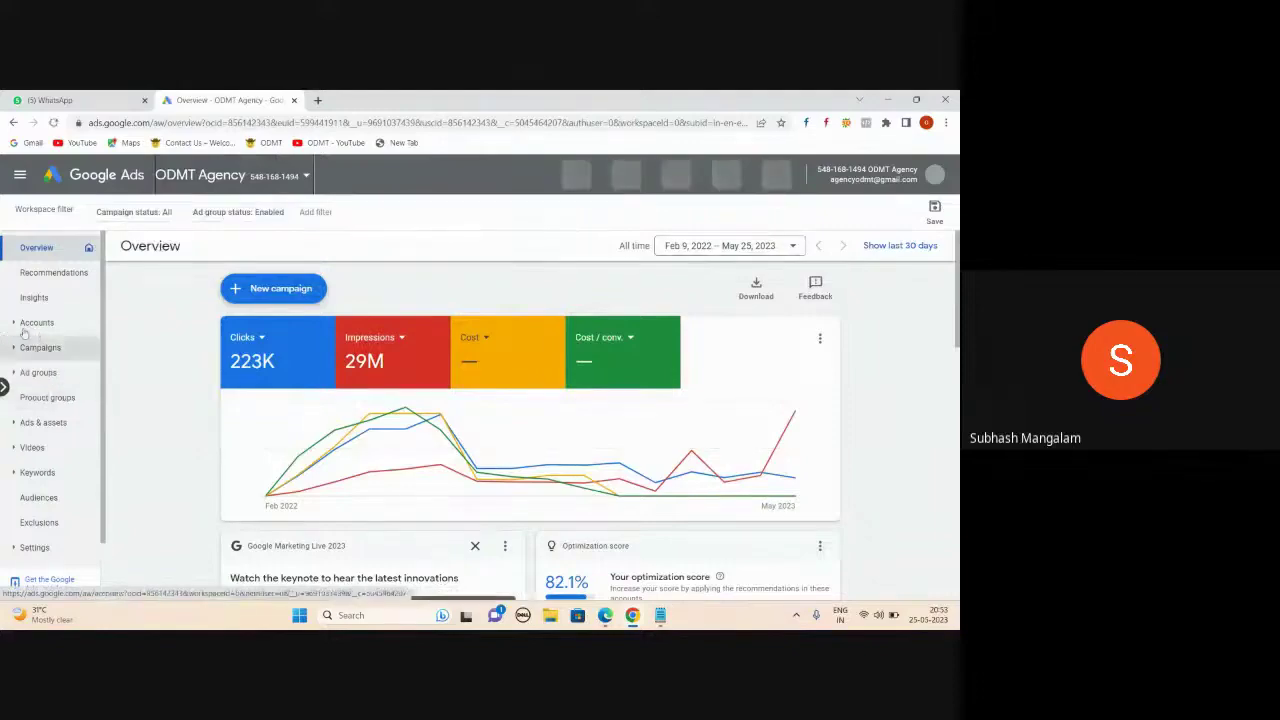
left_click(307, 177)
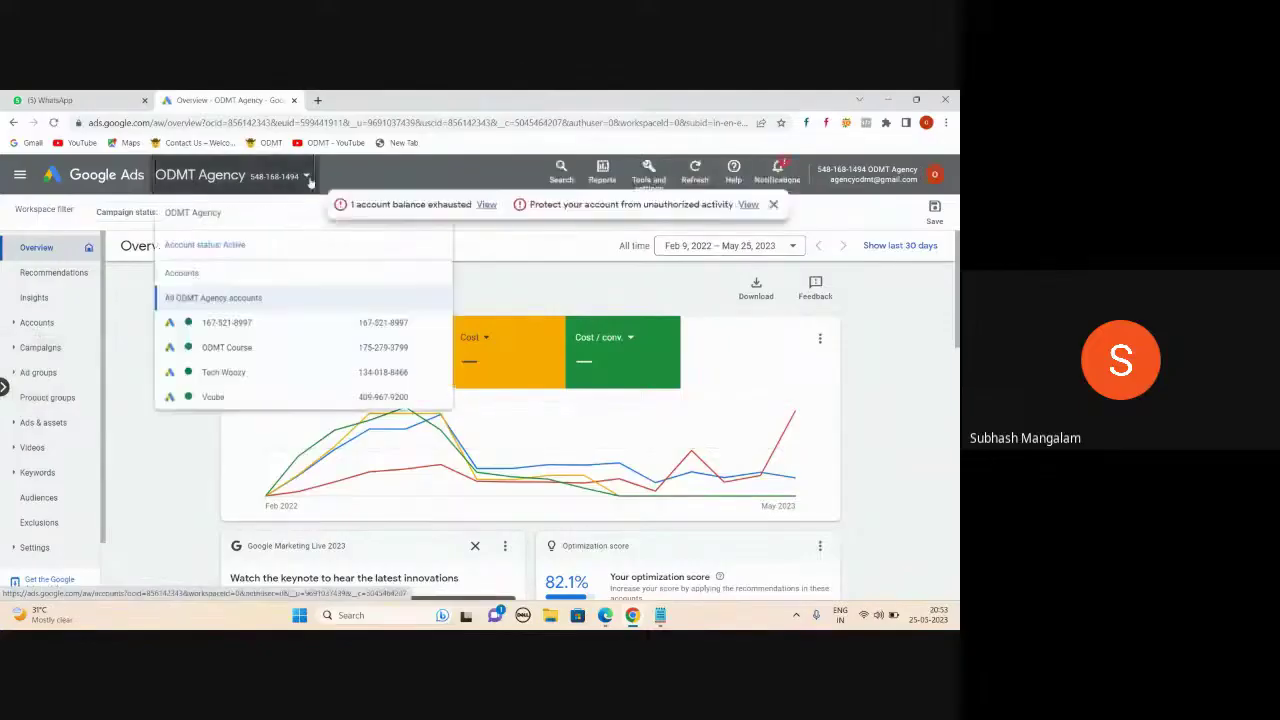
left_click(268, 306)
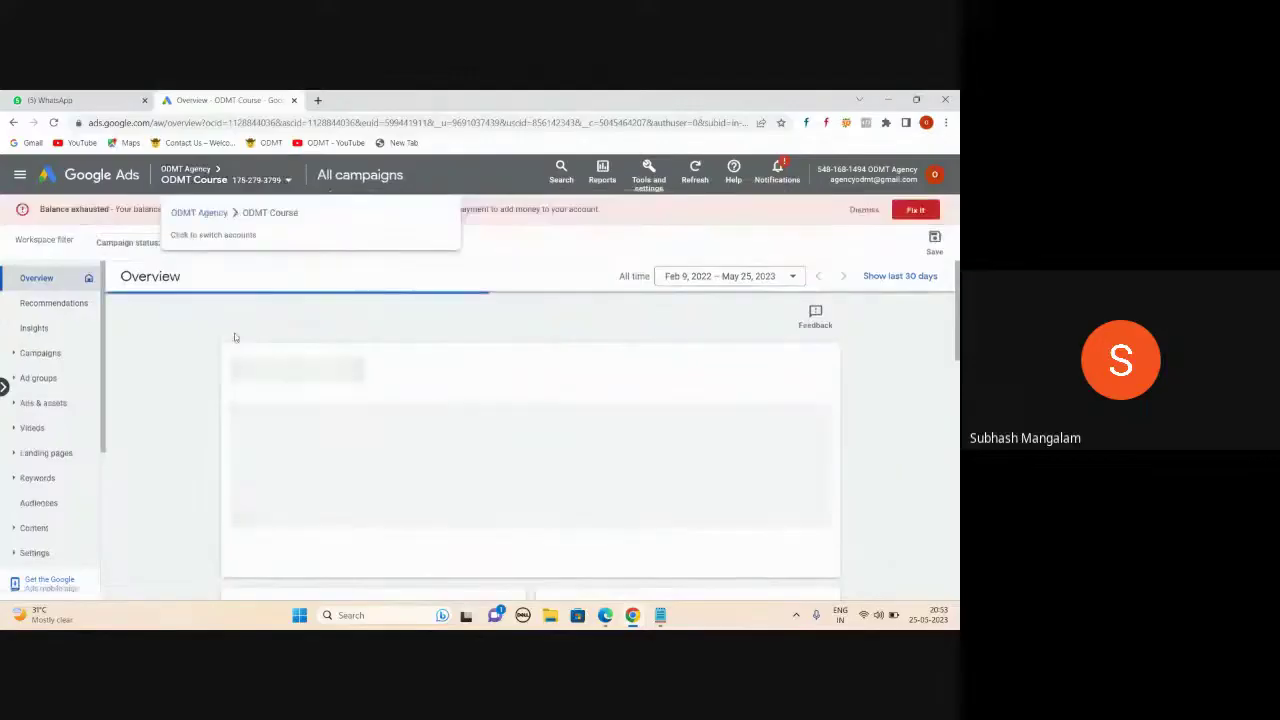
- Look over the ODMT Course All campaigns table and open the ODMT Search Campaign's ad groups
left_click(42, 353)
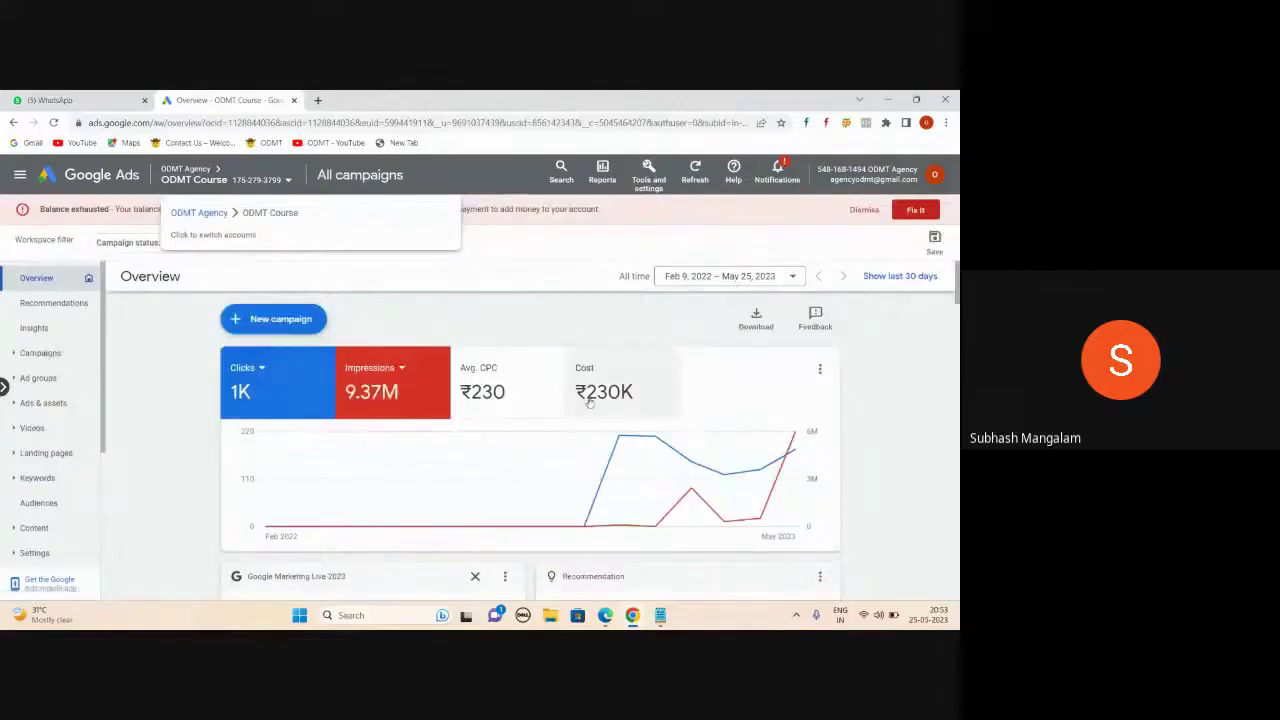
left_click(55, 358)
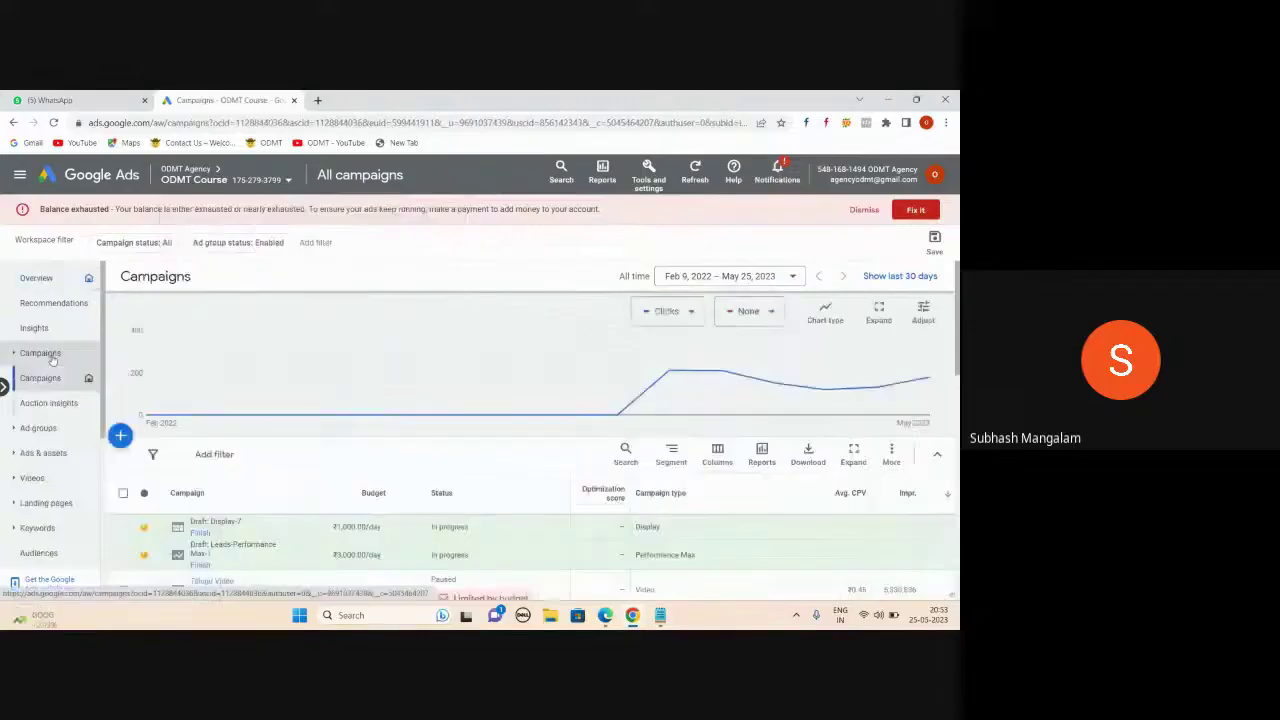
scroll(372, 415, "down", 2)
scroll(290, 395, "down", 3)
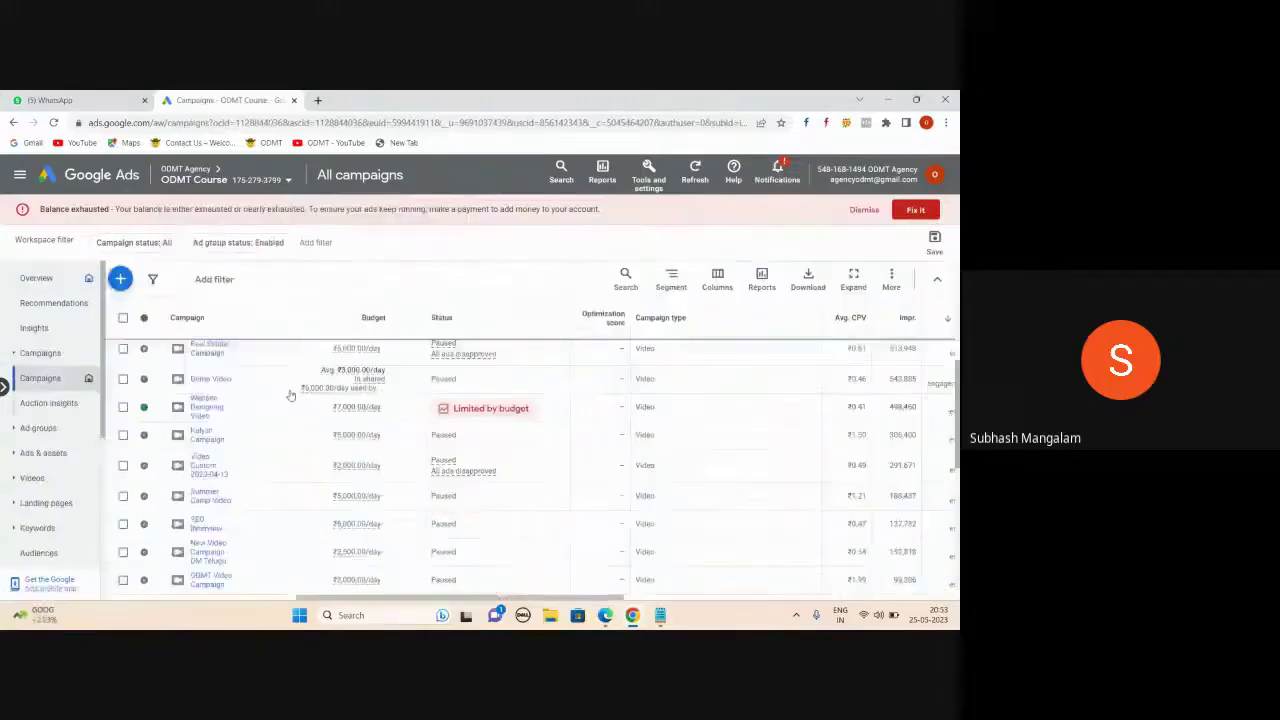
scroll(671, 433, "up", 2)
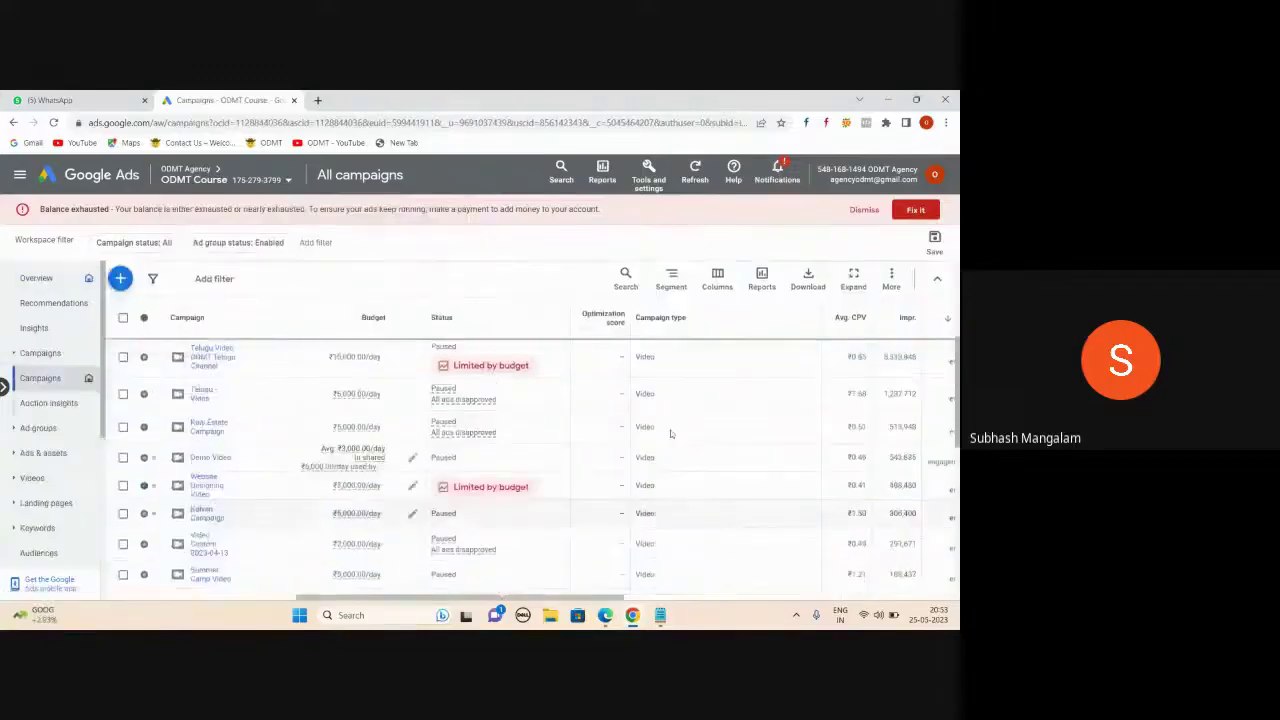
scroll(671, 433, "up", 3)
scroll(652, 426, "down", 5)
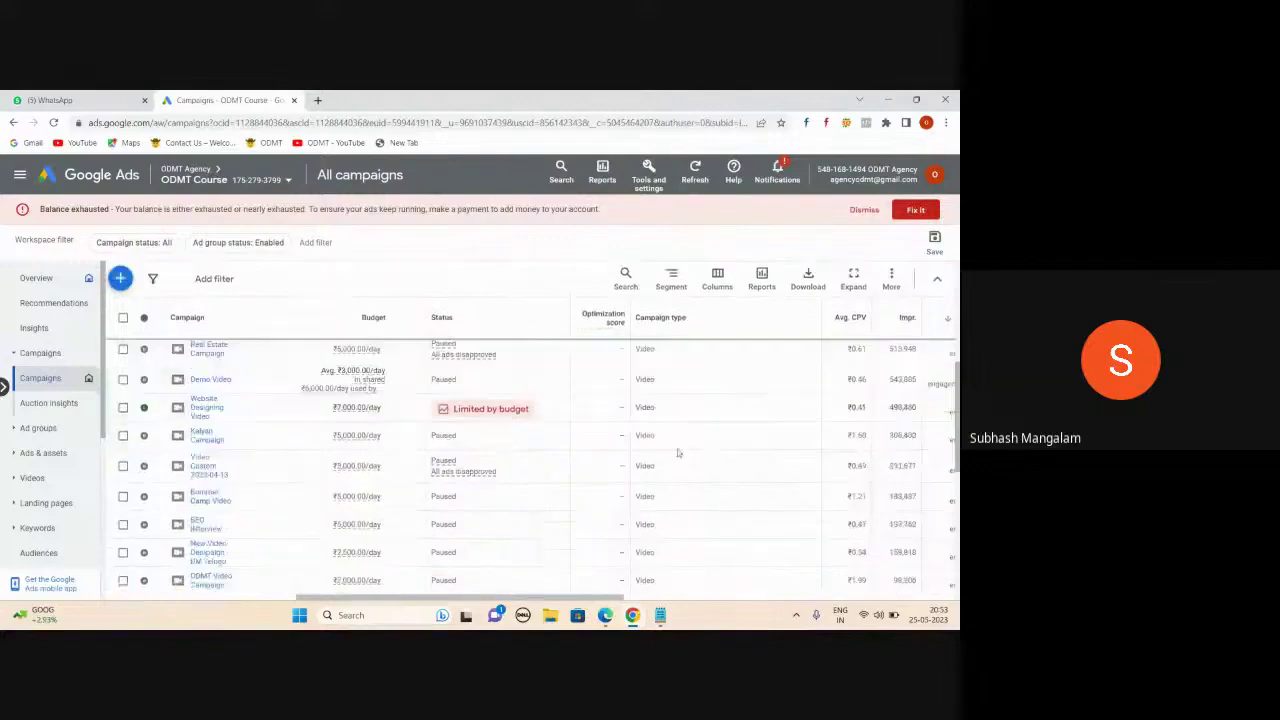
scroll(678, 448, "down", 3)
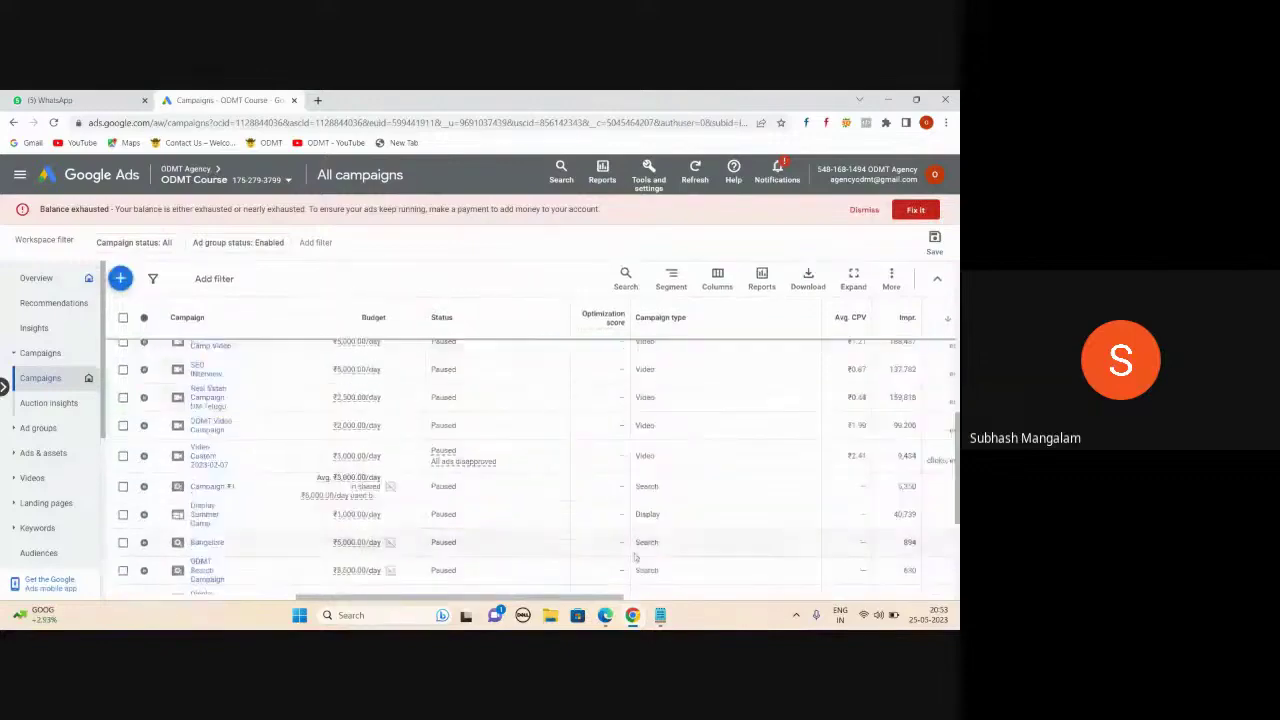
scroll(672, 539, "down", 2)
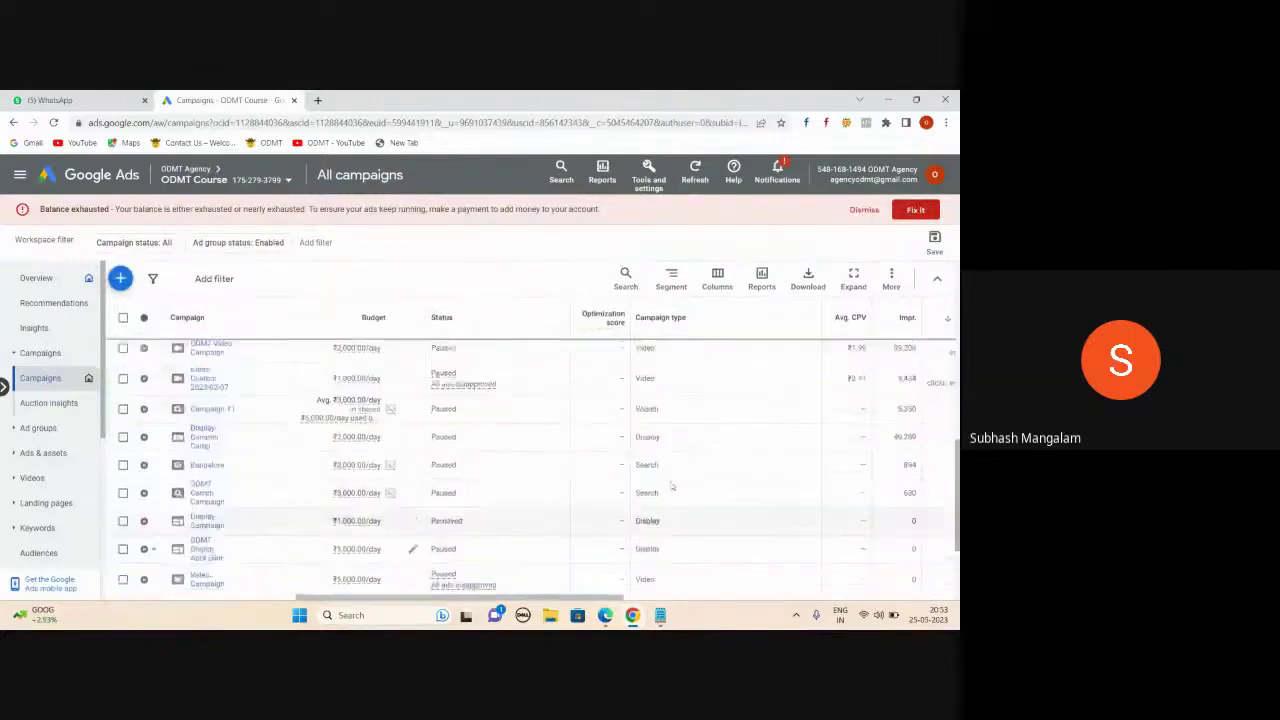
scroll(672, 486, "down", 2)
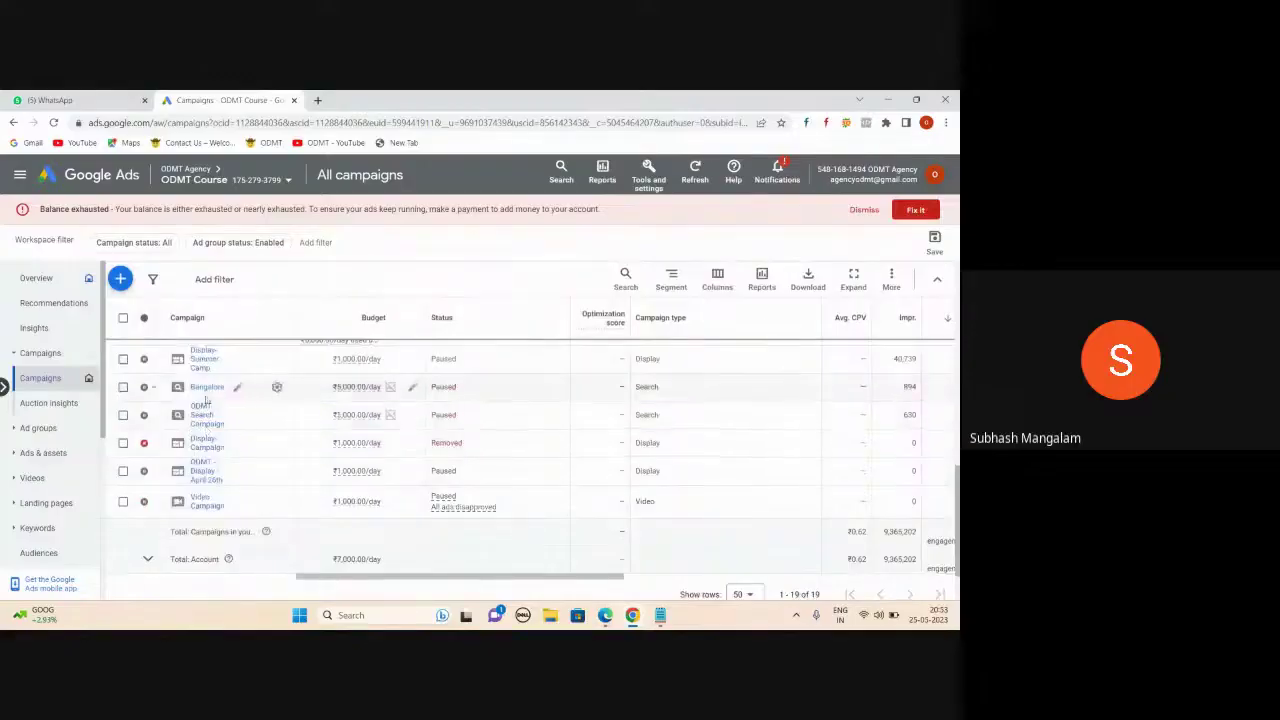
left_click(201, 414)
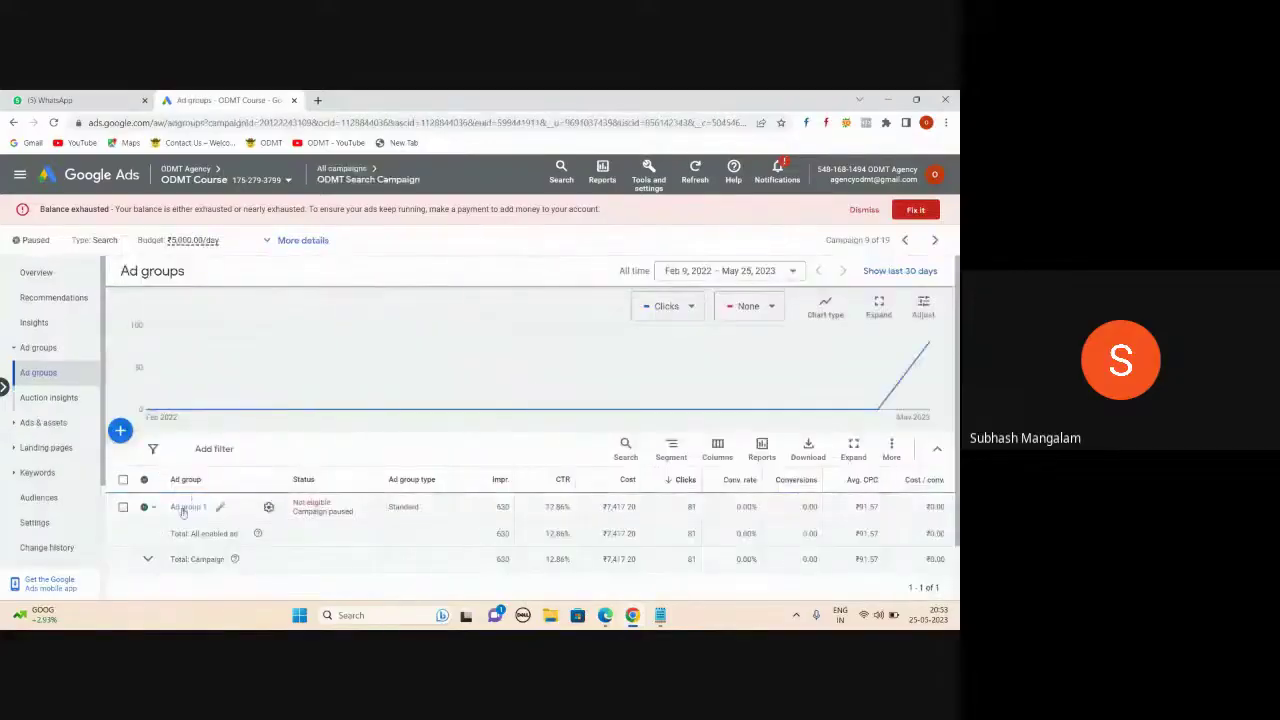
- Check Ad group 1's search keywords, then view its ads under Ads & assets
left_click(183, 508)
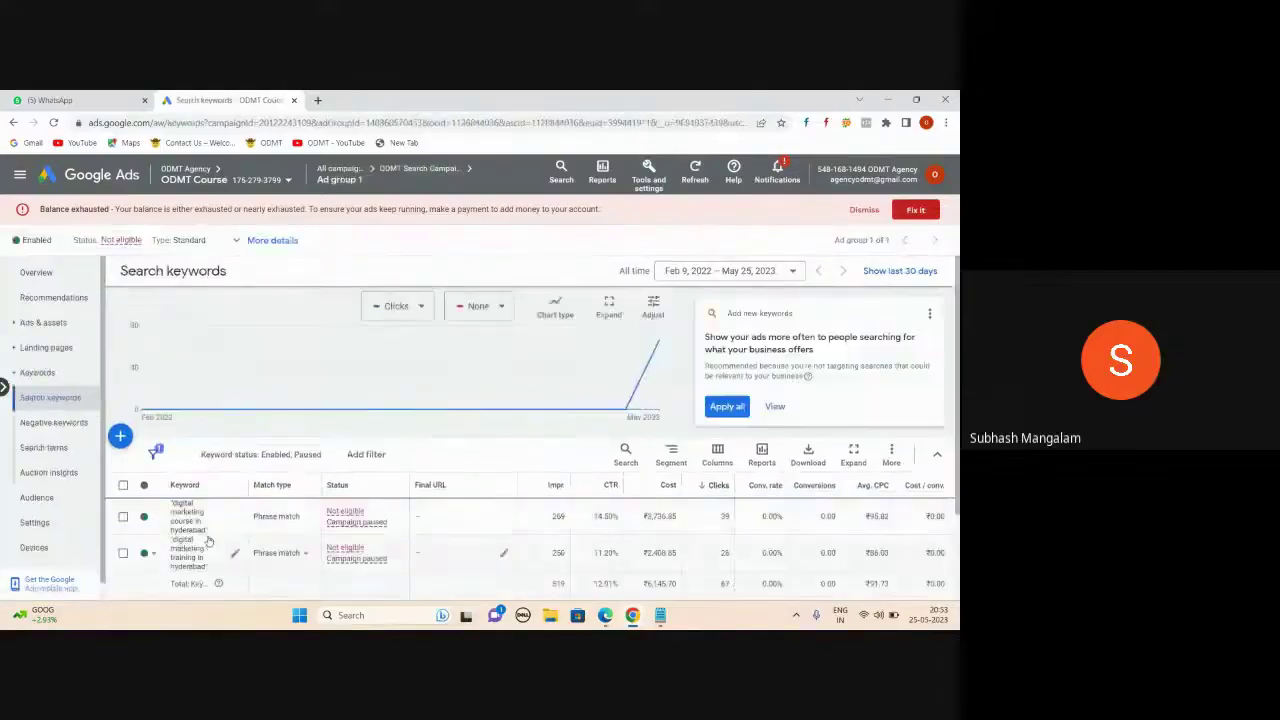
scroll(207, 541, "down", 1)
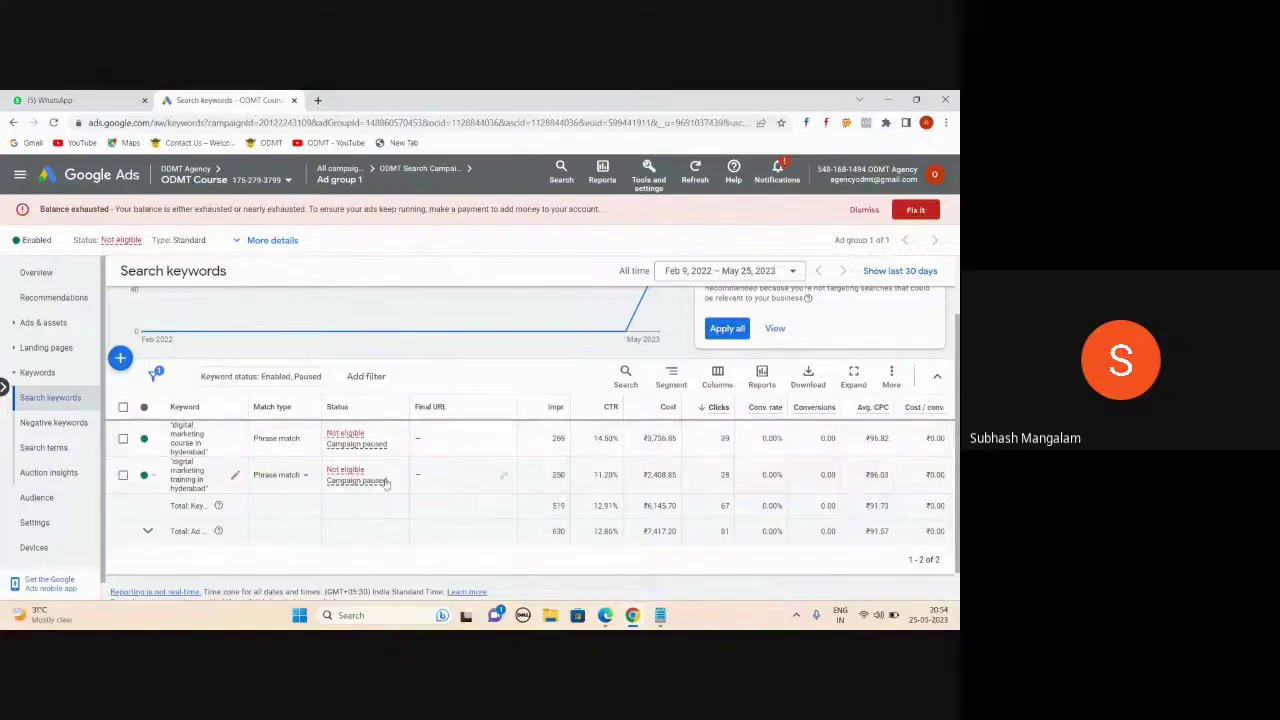
left_click(47, 325)
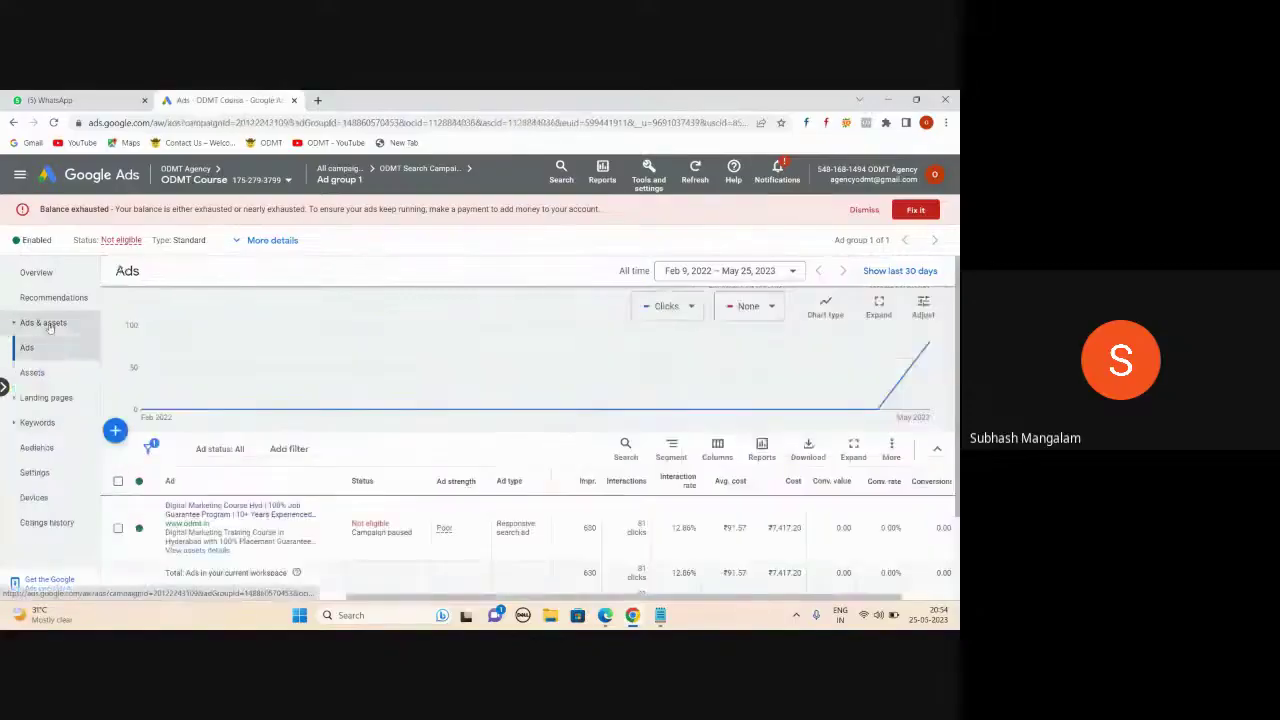
scroll(510, 336, "down", 2)
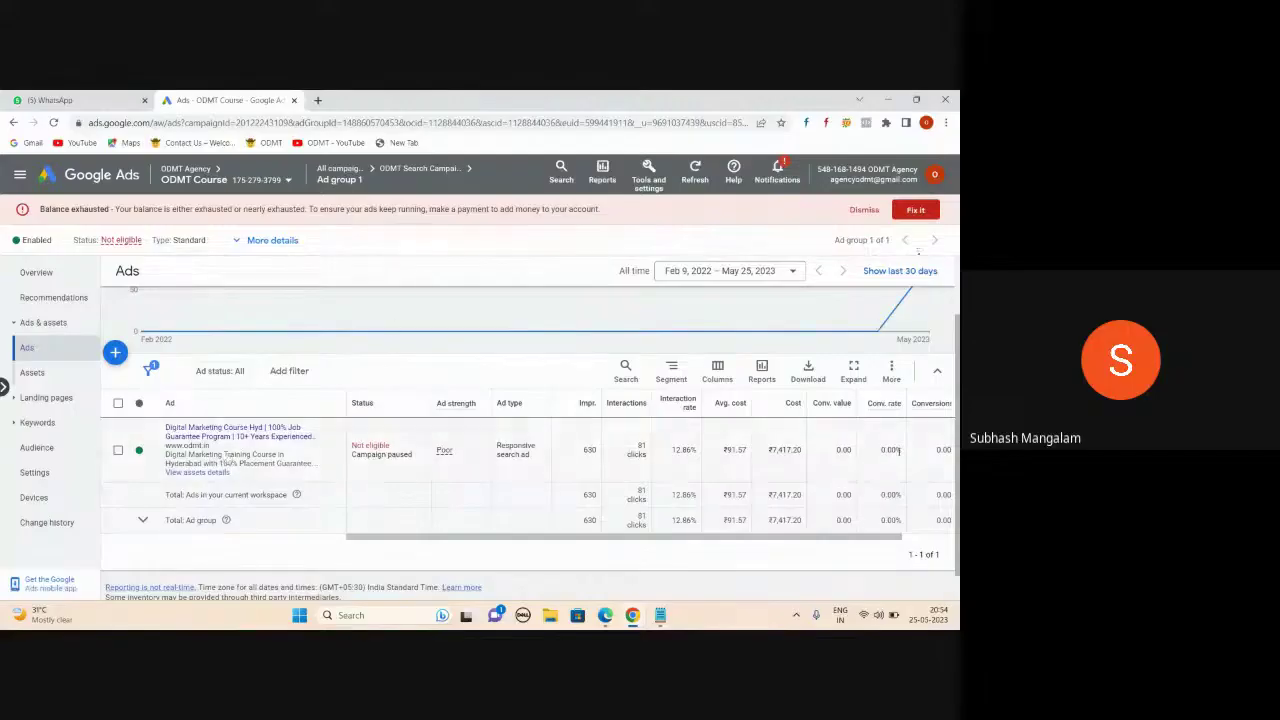
- In the Notepad urgent-works note, add google.com/ads and '4 ads accounts' listing Ind, USA, UK, Hongkong
left_click(659, 616)
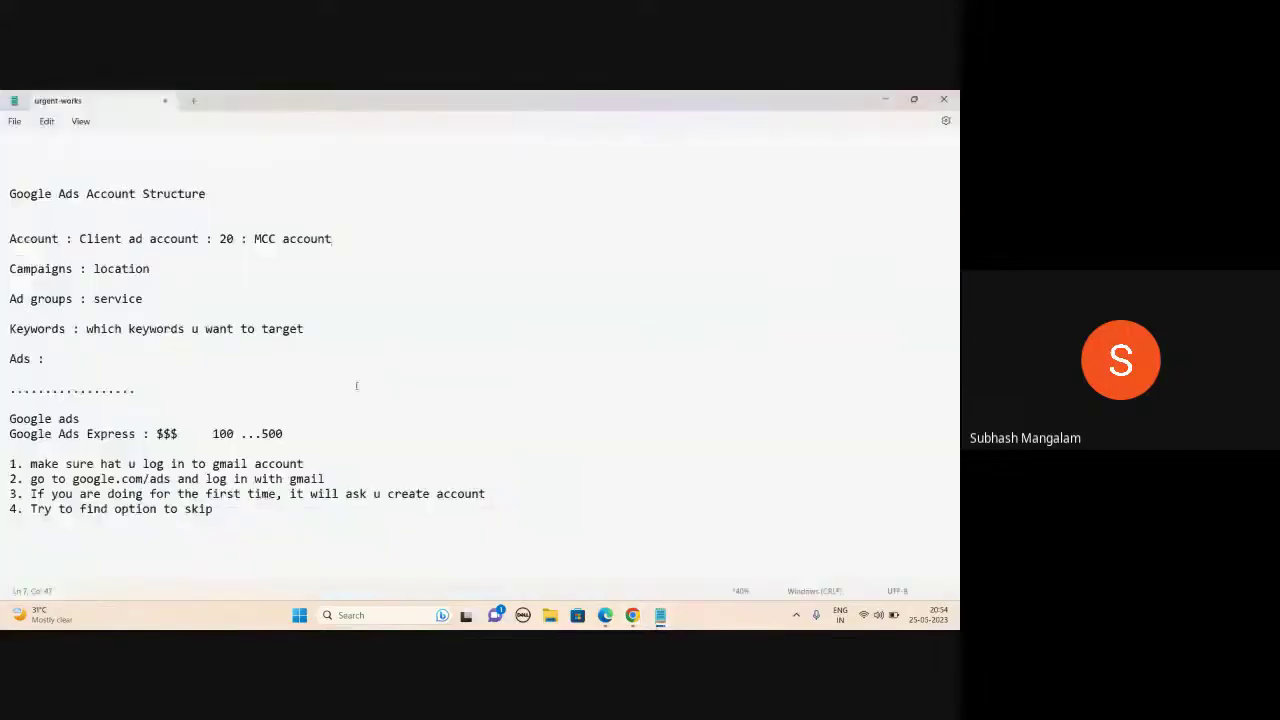
left_click(250, 509)
key("Return")
key("Return")
key("Return")
key("Return")
key("Return")
key("Return")
key("Return")
key("Return")
key("Return")
key("Return")
key("Return")
key("Return")
key("Return")
key("Return")
key("Return")
key("Return")
key("Return")
key("Return")
key("Return")
key("Return")
key("Return")
key("Return")
key("Return")
key("Return")
key("Return")
key("Return")
key("Return")
key("Return")
key("Return")
key("Return")
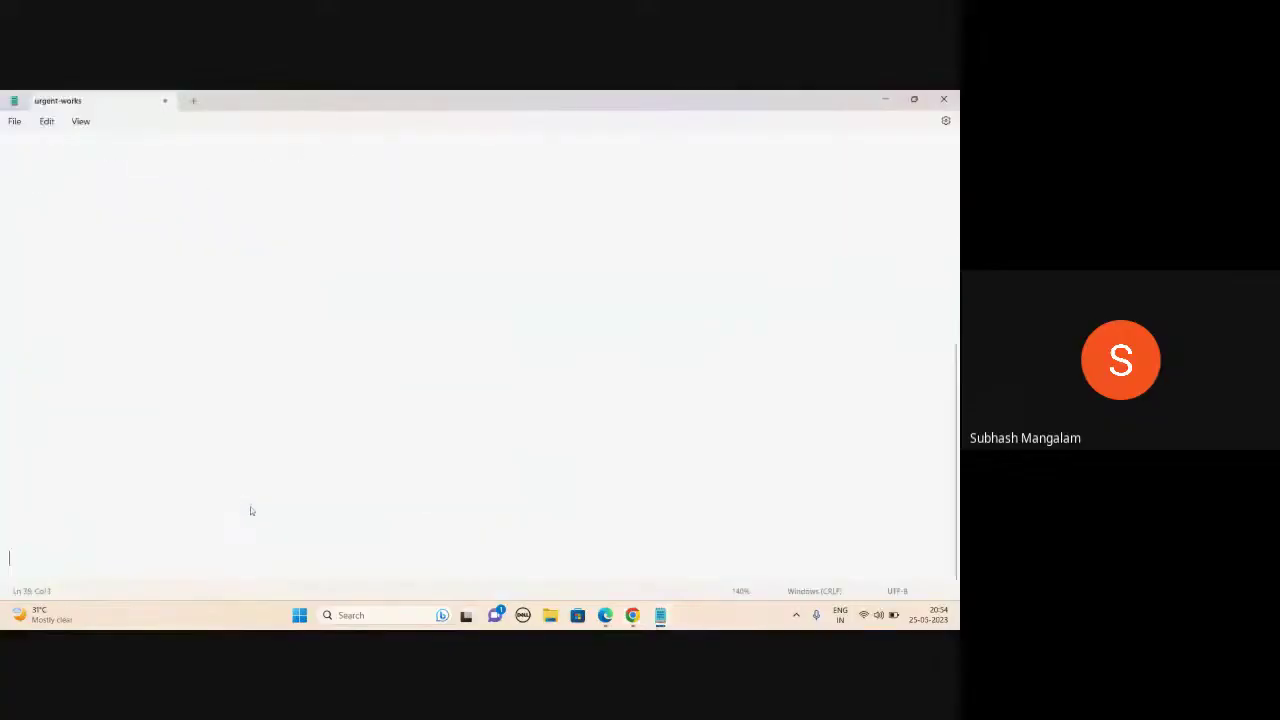
left_click(18, 214)
type("goog")
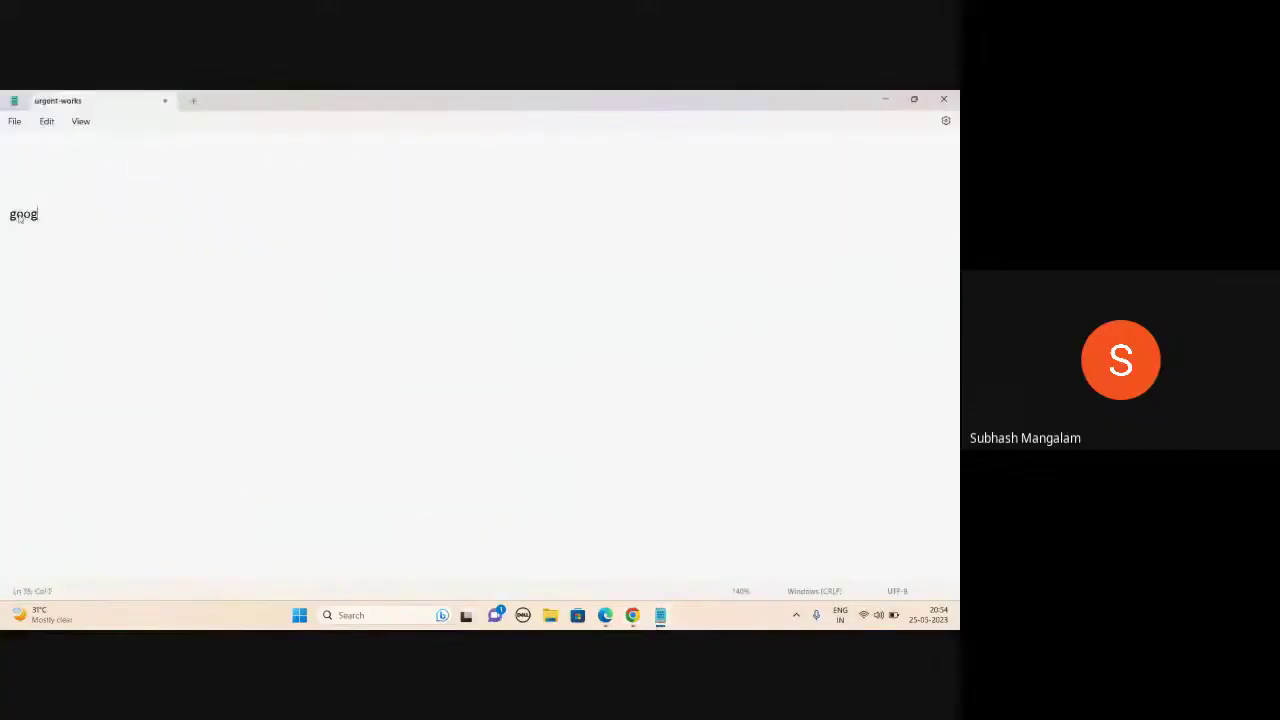
type("le.com/ads")
key("Return")
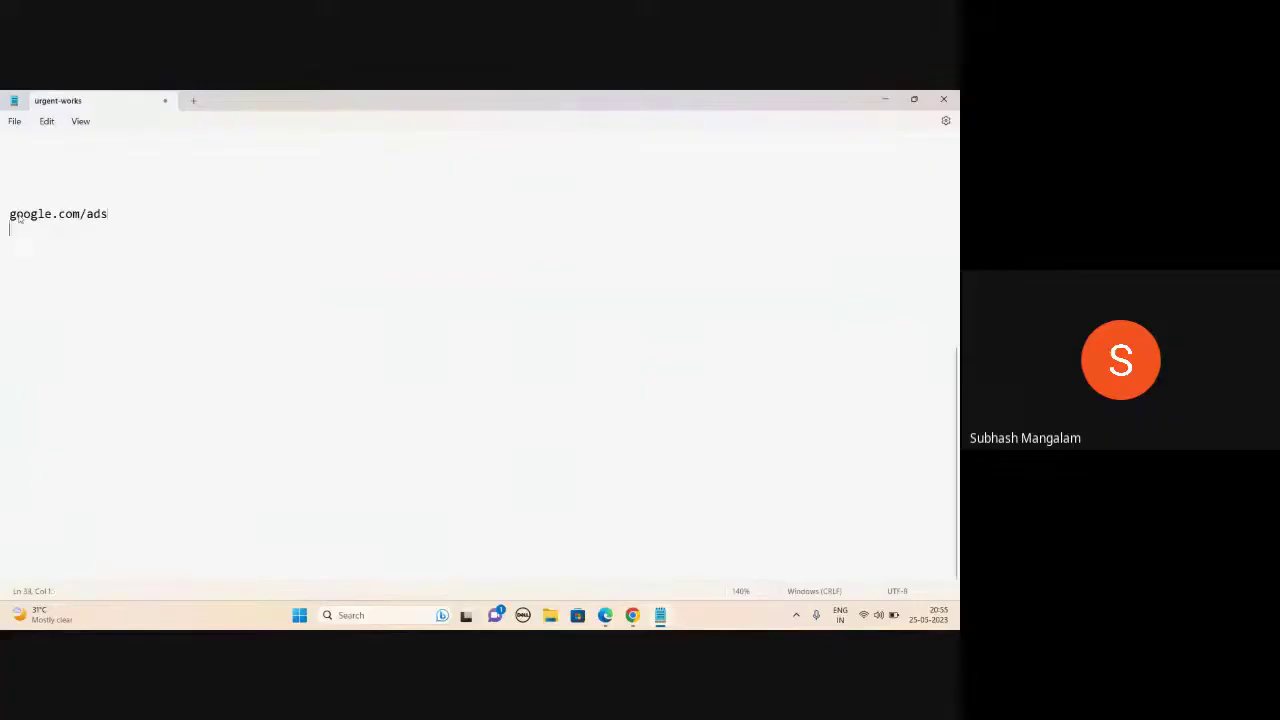
type("4 ads")
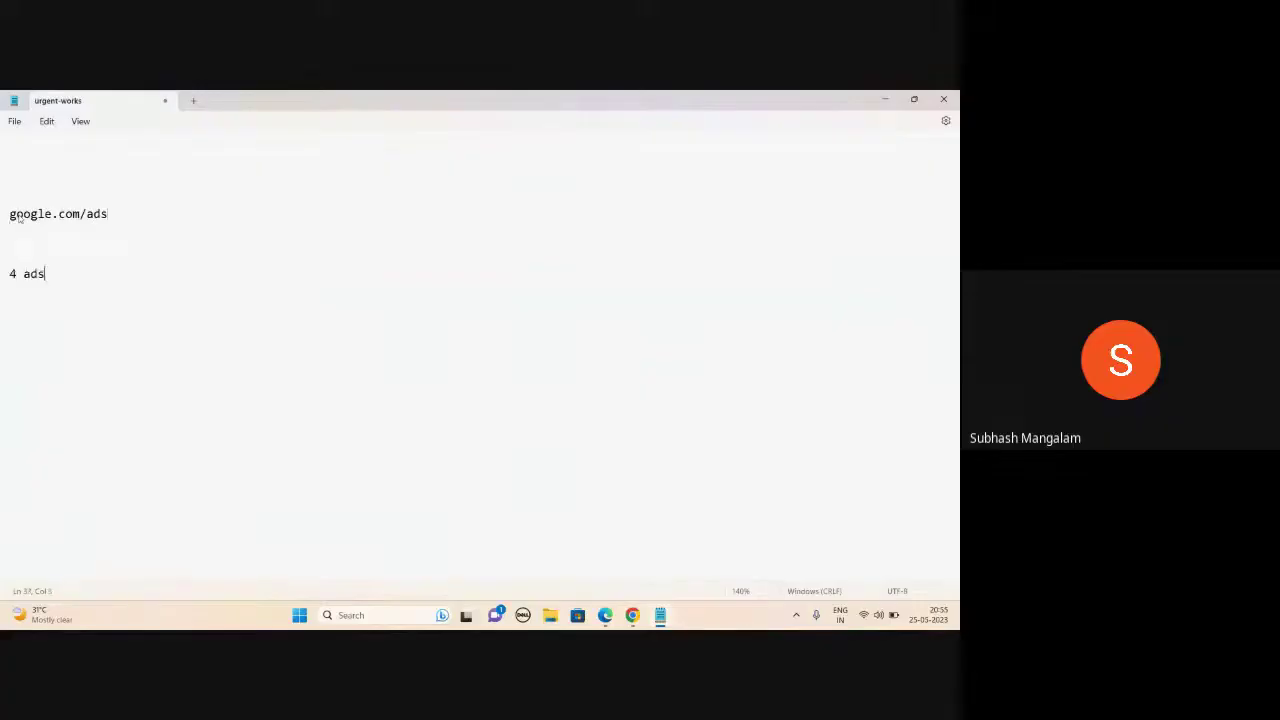
type(" a")
key("BackSpace")
key("BackSpace")
key("BackSpace")
type("accounts  INd")
key("BackSpace")
key("BackSpace")
type("nd")
key("Return")
type("USA")
key("Return")
type("UK ")
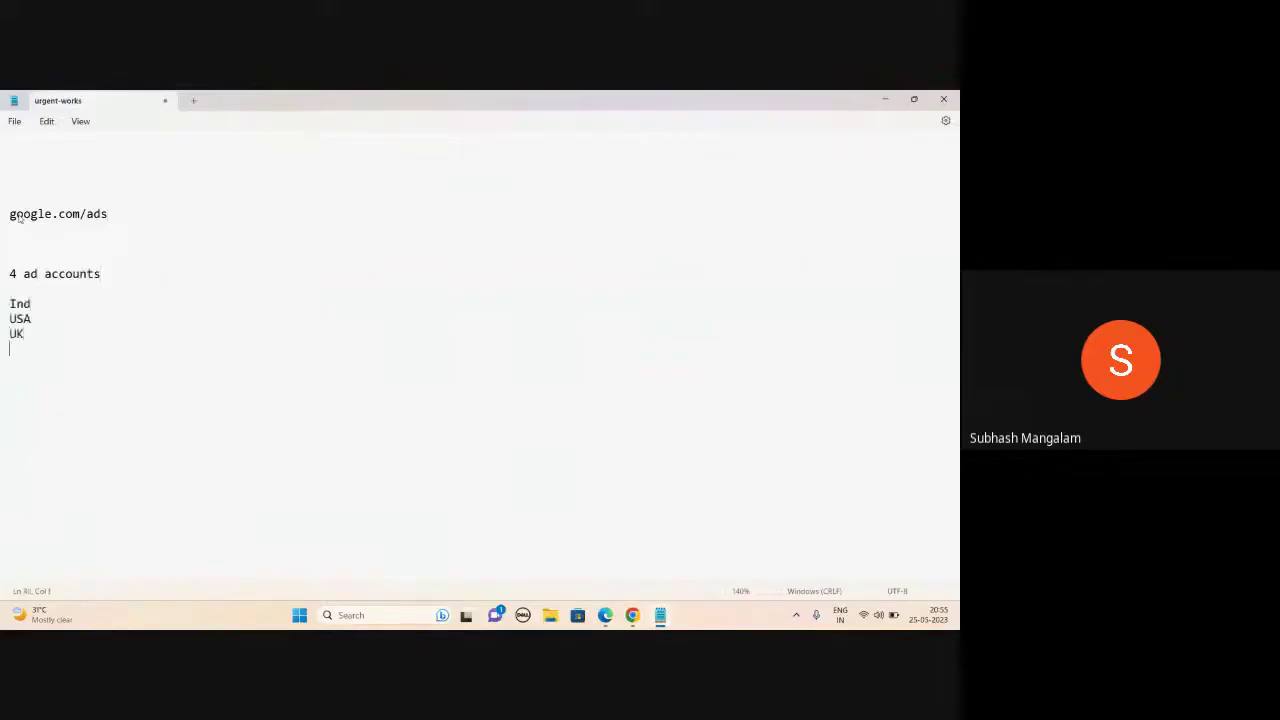
type("Hongkong")
- Add a note advising to share your account access with friends and ask them for theirs
left_click_drag(15, 304, 67, 350)
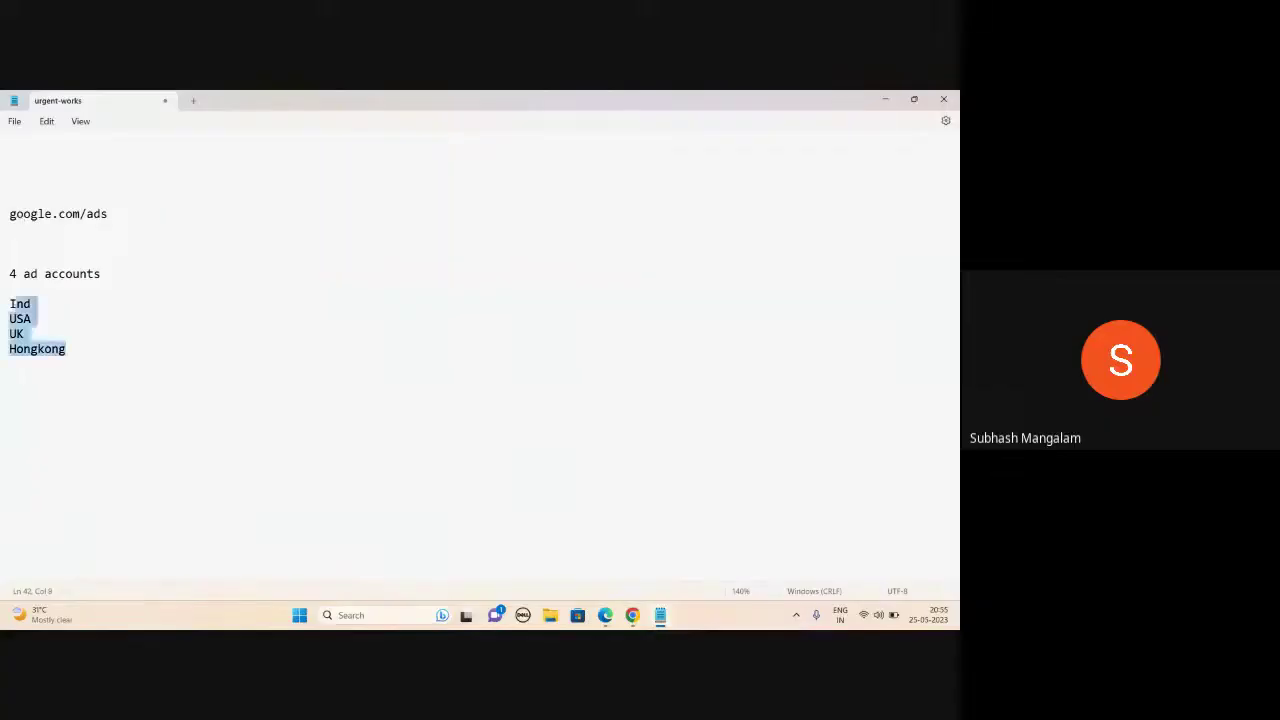
left_click(89, 350)
key("Return")
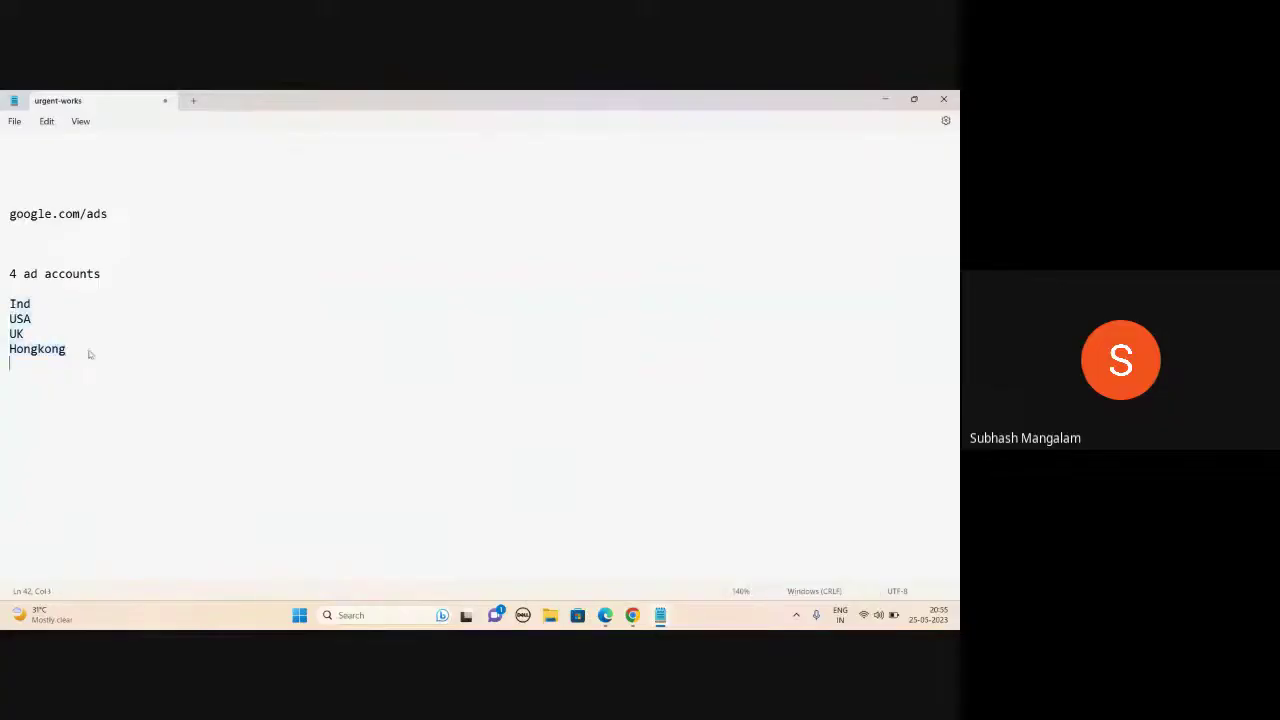
key("Return")
type("try o give your account")
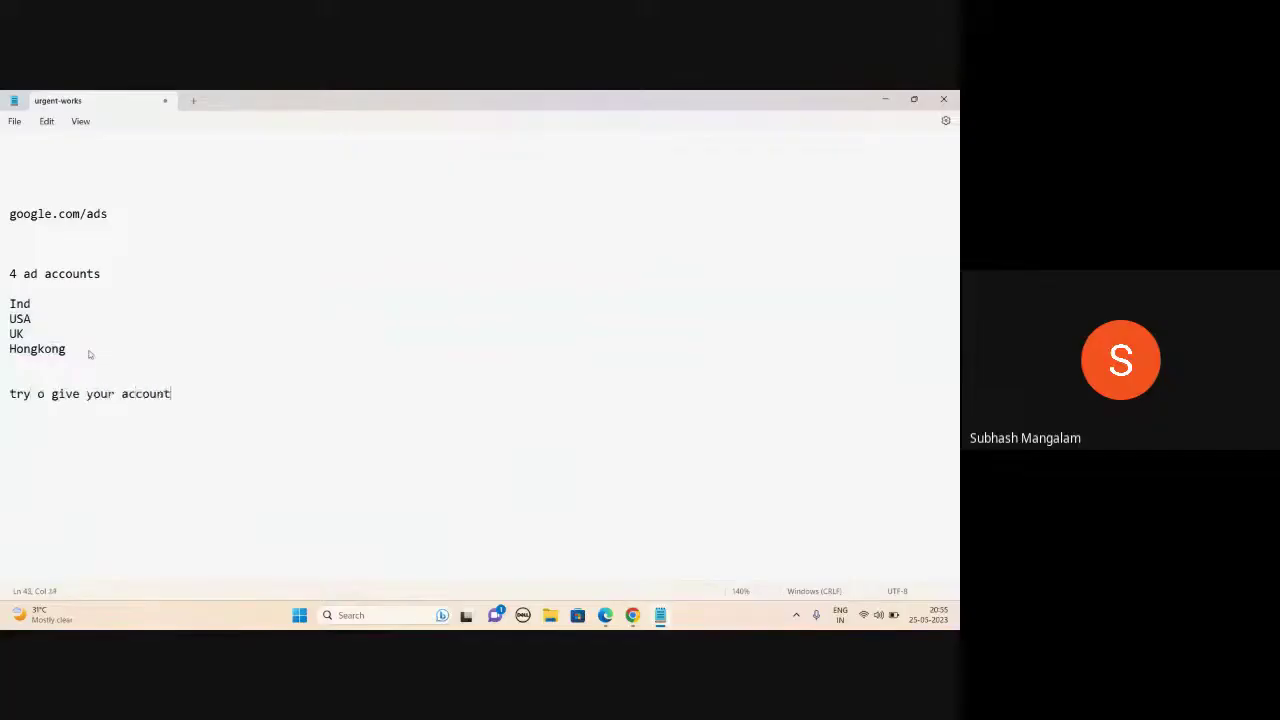
type("access to ur friends ")
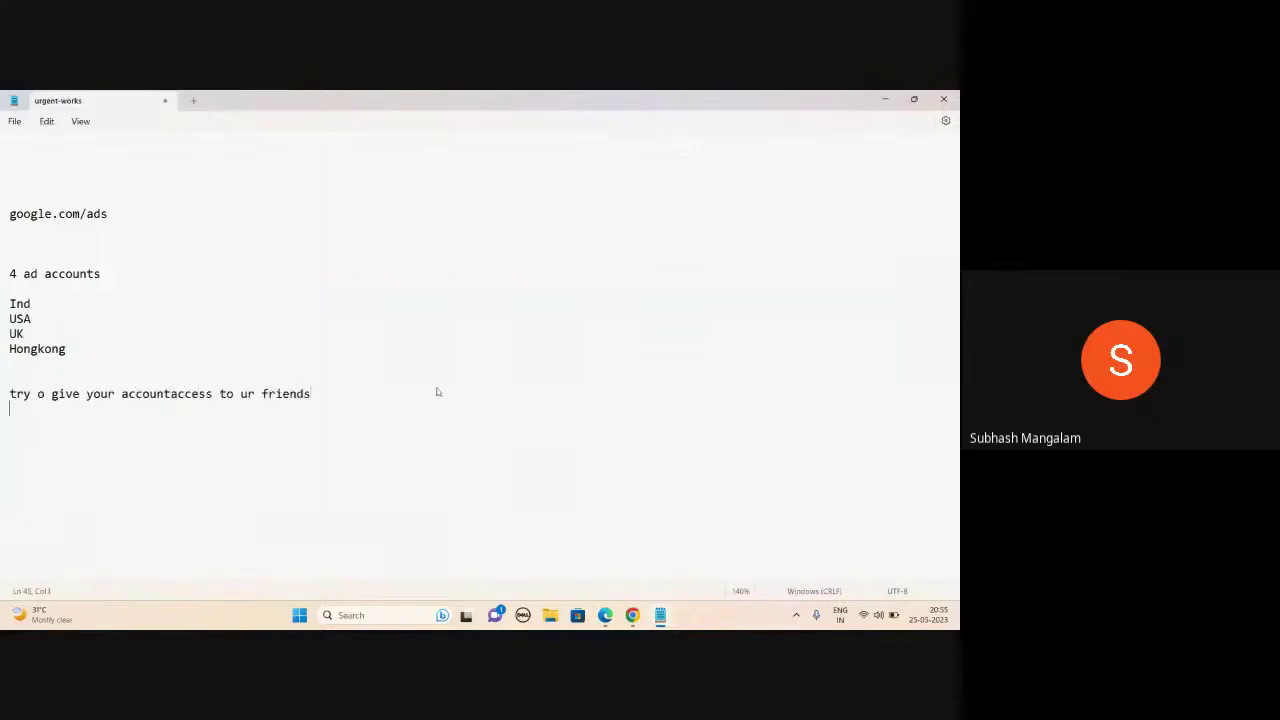
type("ask ur friend to give access to you")
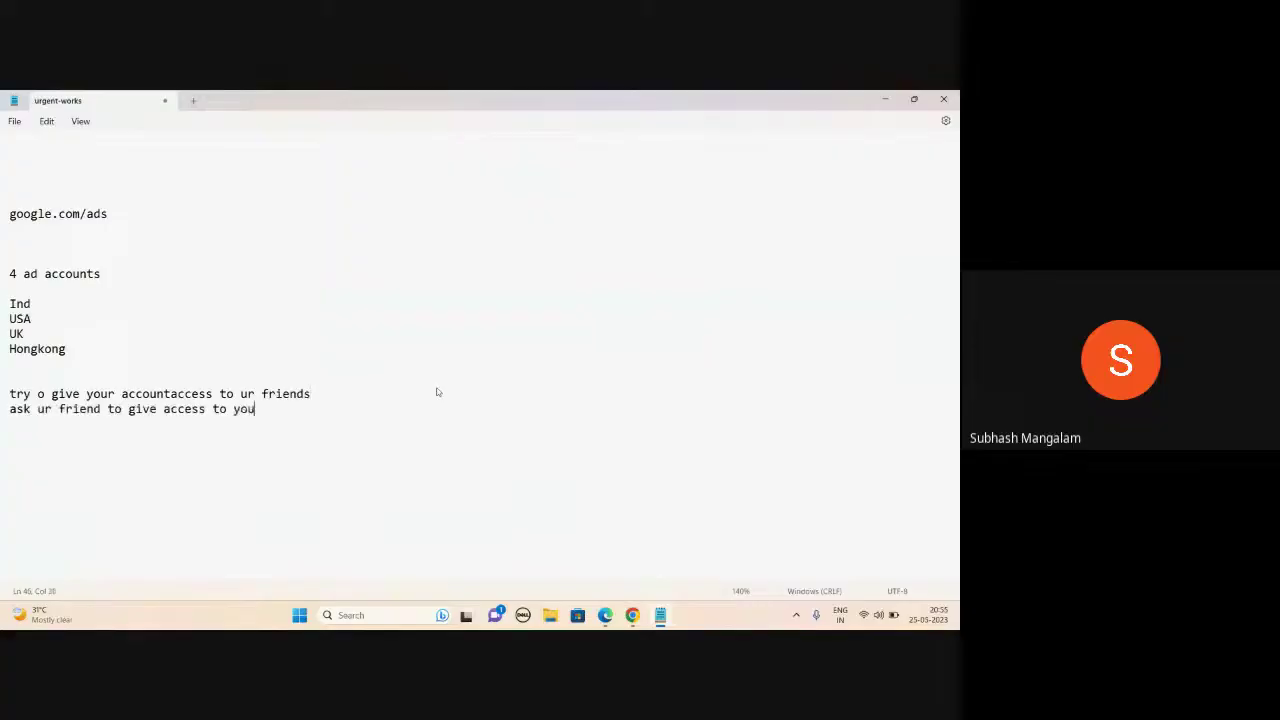
type("...")
- Stop presenting the screen in the Meet call
mouse_move(605, 615)
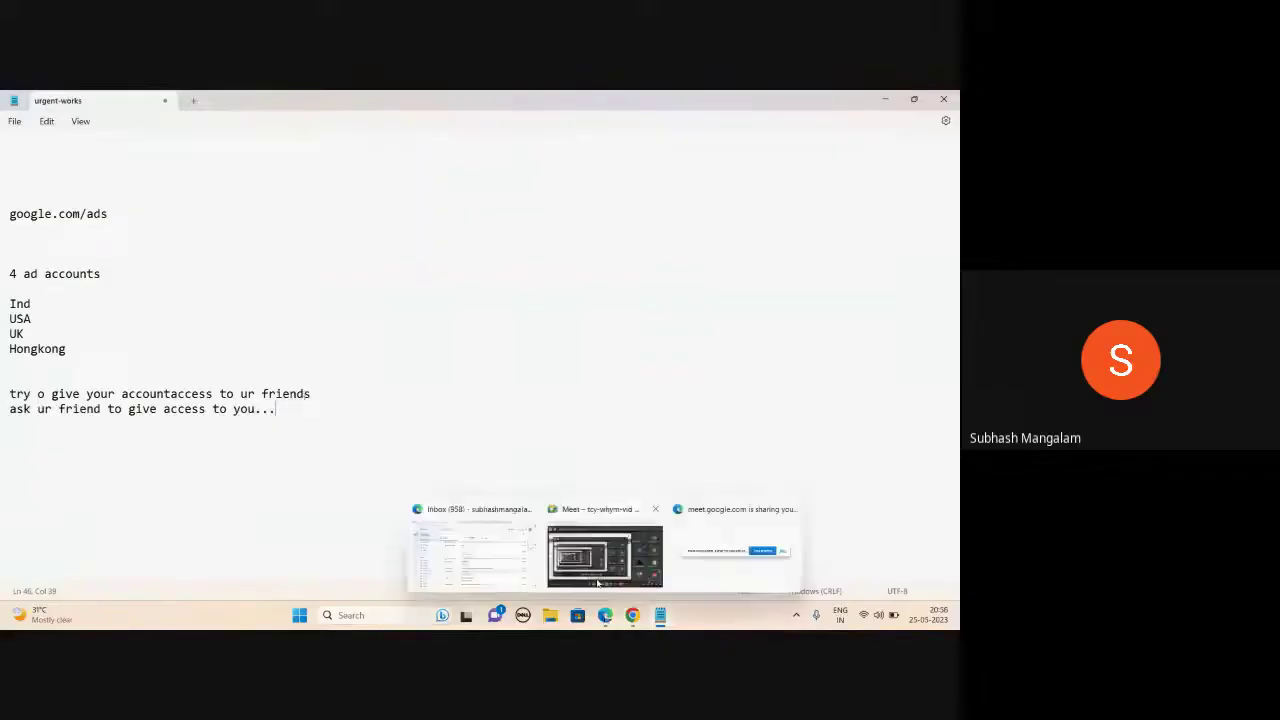
left_click(606, 552)
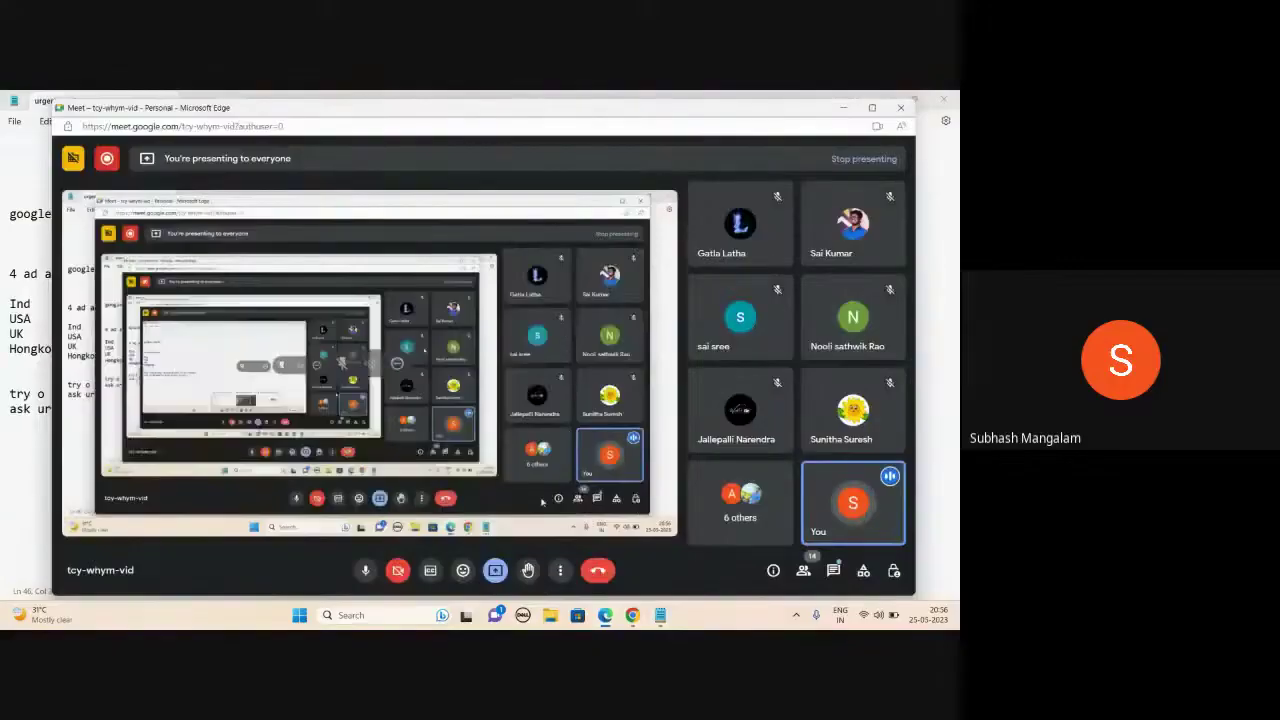
left_click(506, 570)
left_click(549, 531)
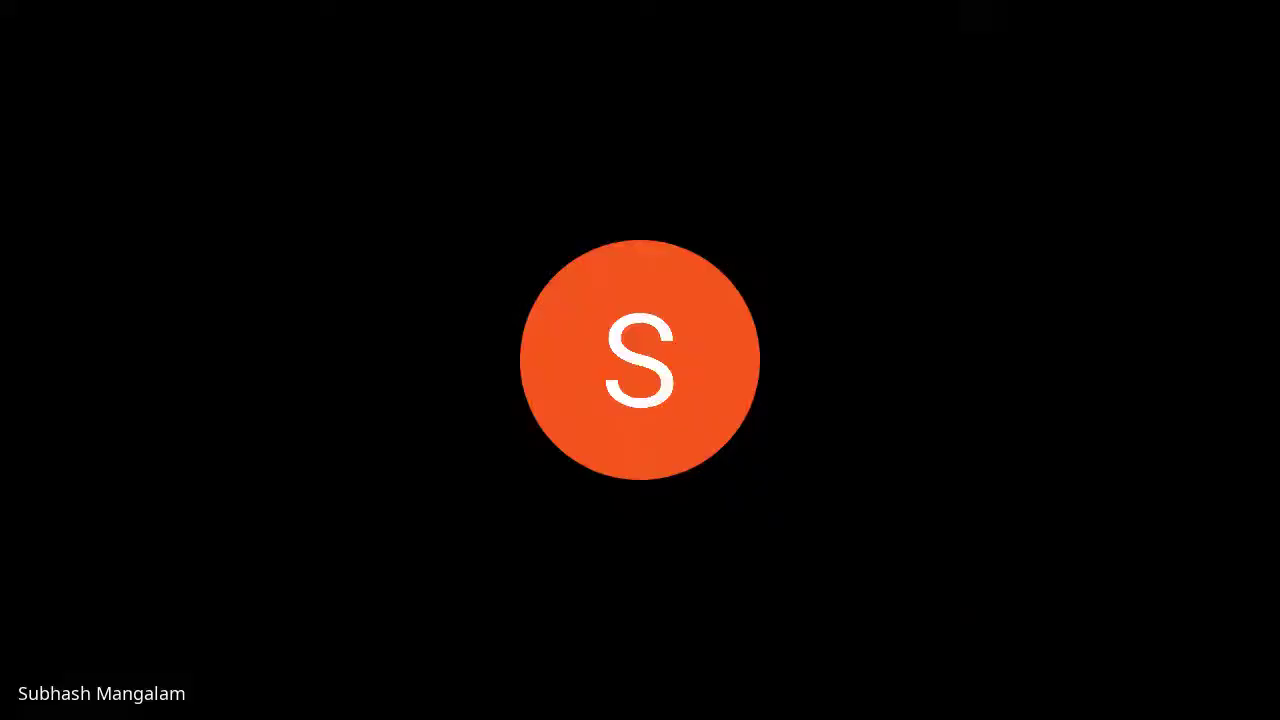